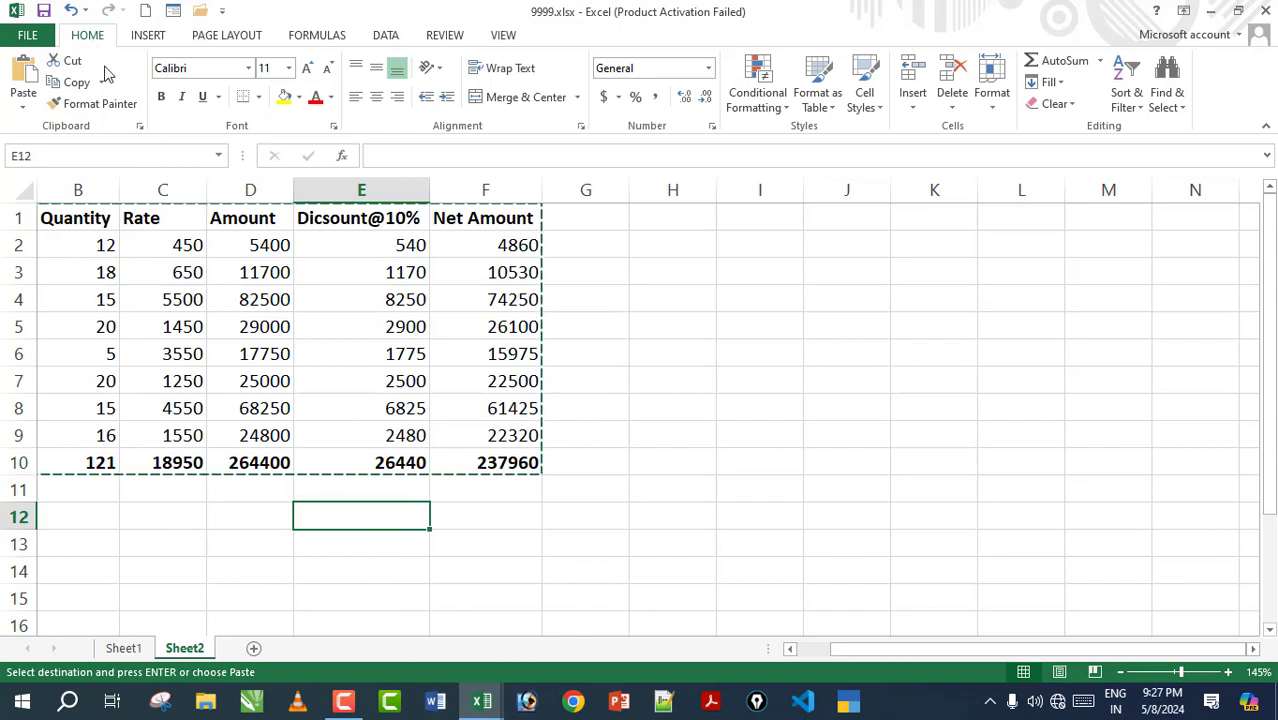
Cancel the pending copy and clear the table selection.
double_click(228, 524)
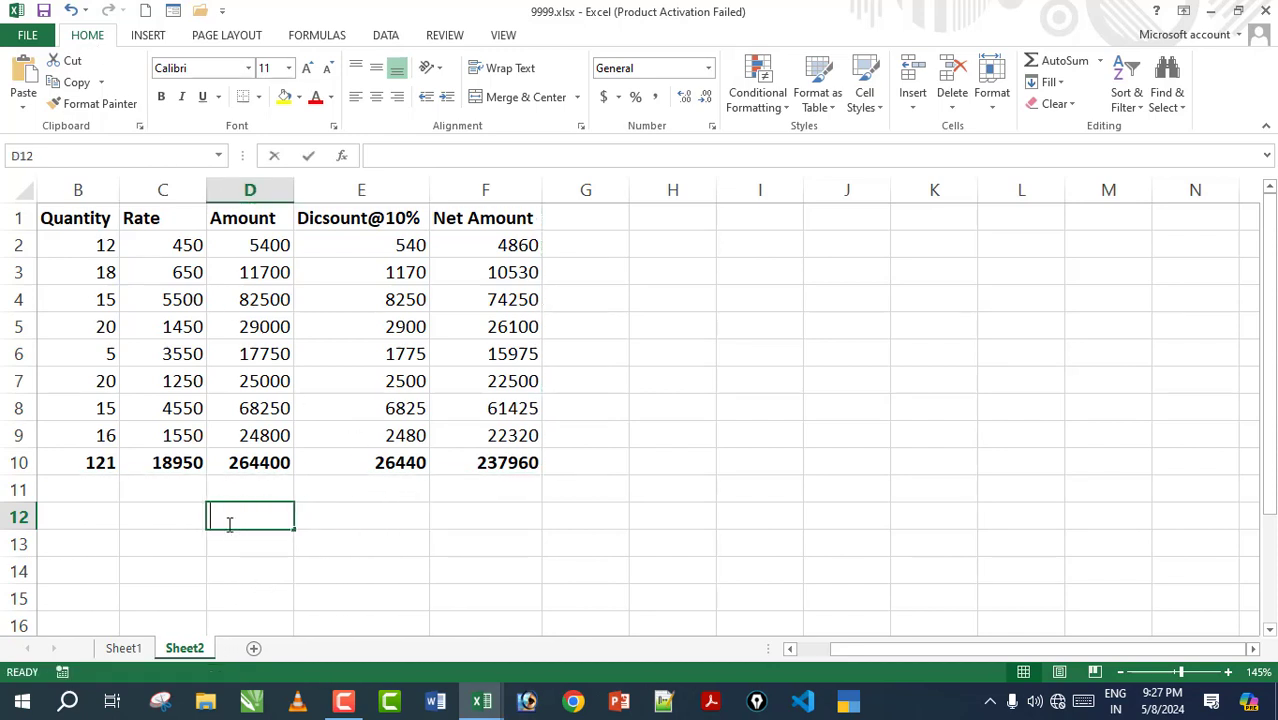
left_click(162, 523)
left_click(92, 506)
left_click(298, 522)
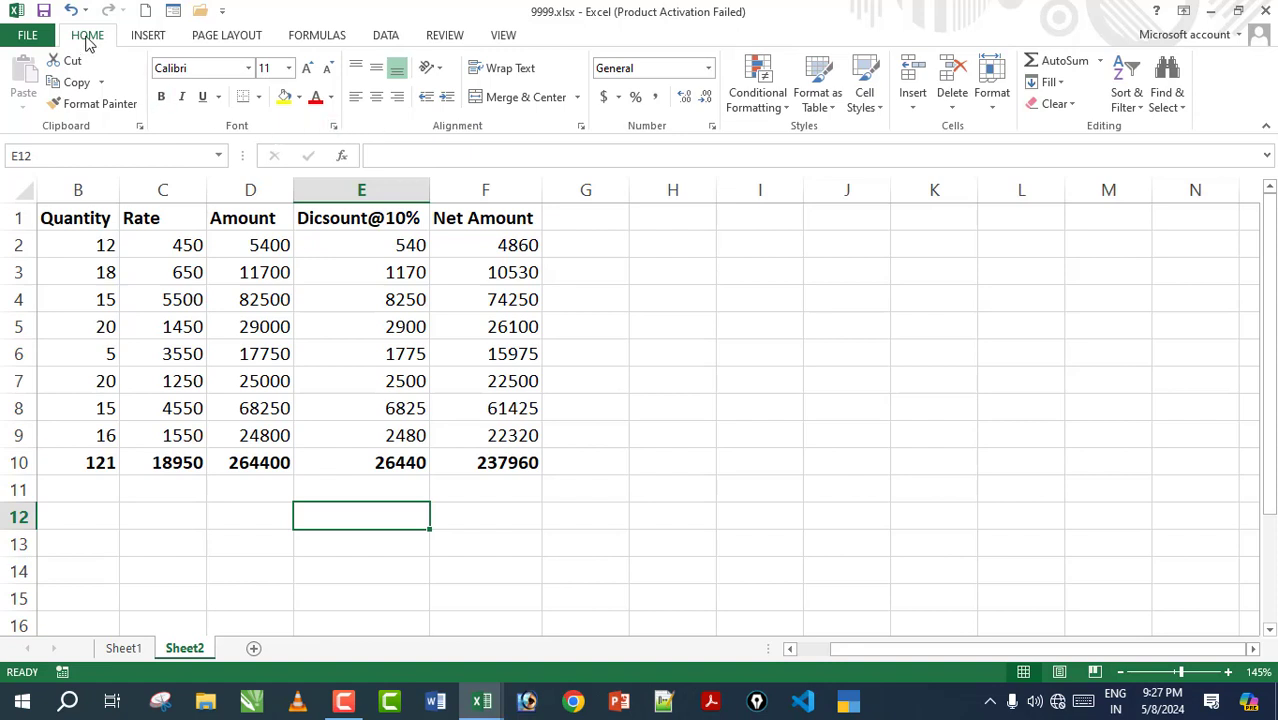
mouse_move(60, 218)
left_mouse_down()
mouse_move(141, 353)
mouse_move(493, 462)
left_mouse_up()
left_click(330, 512)
left_click(83, 237)
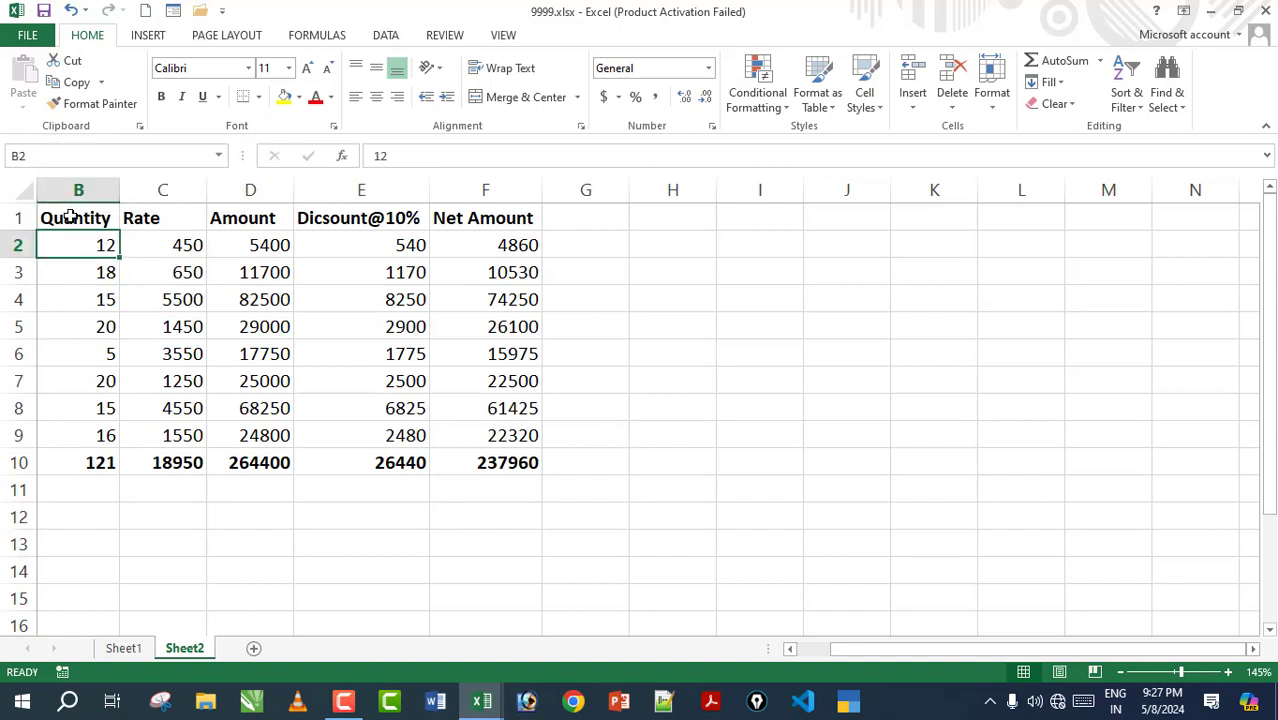
Cut B1:F10 into I1:M10, then undo the move back to B1:F10.
left_click_drag(70, 218, 479, 456)
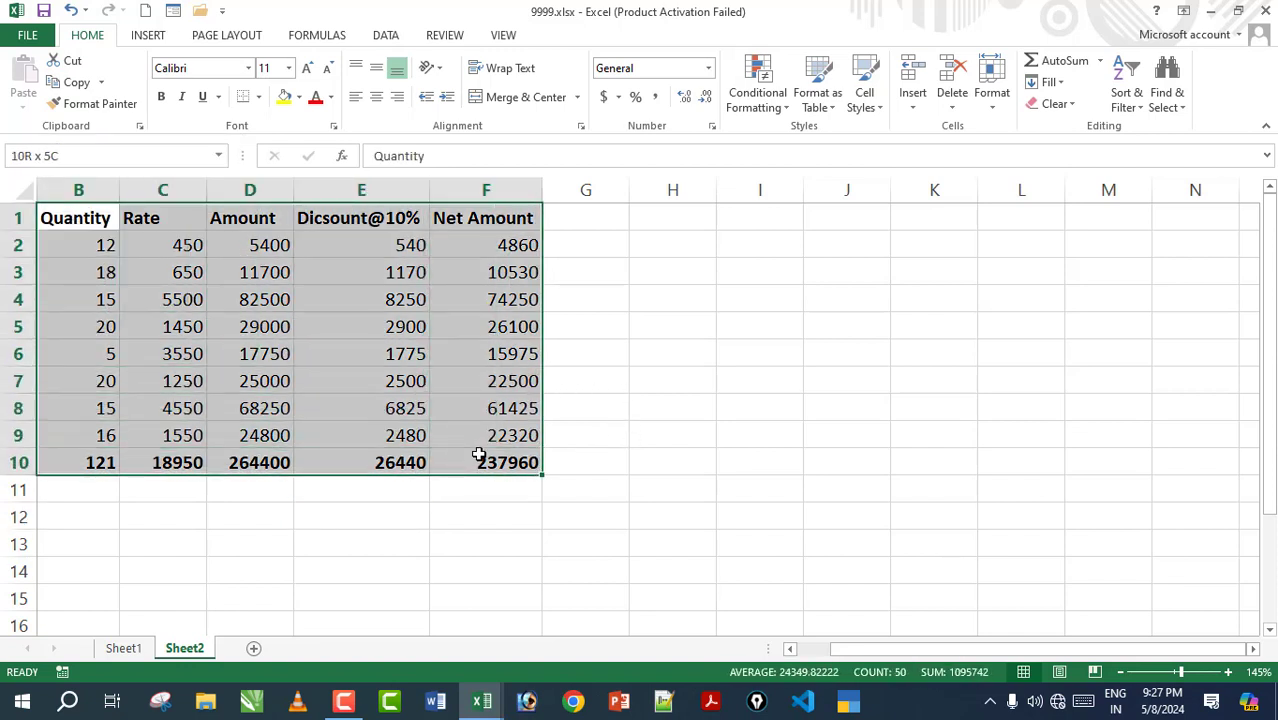
left_click(75, 63)
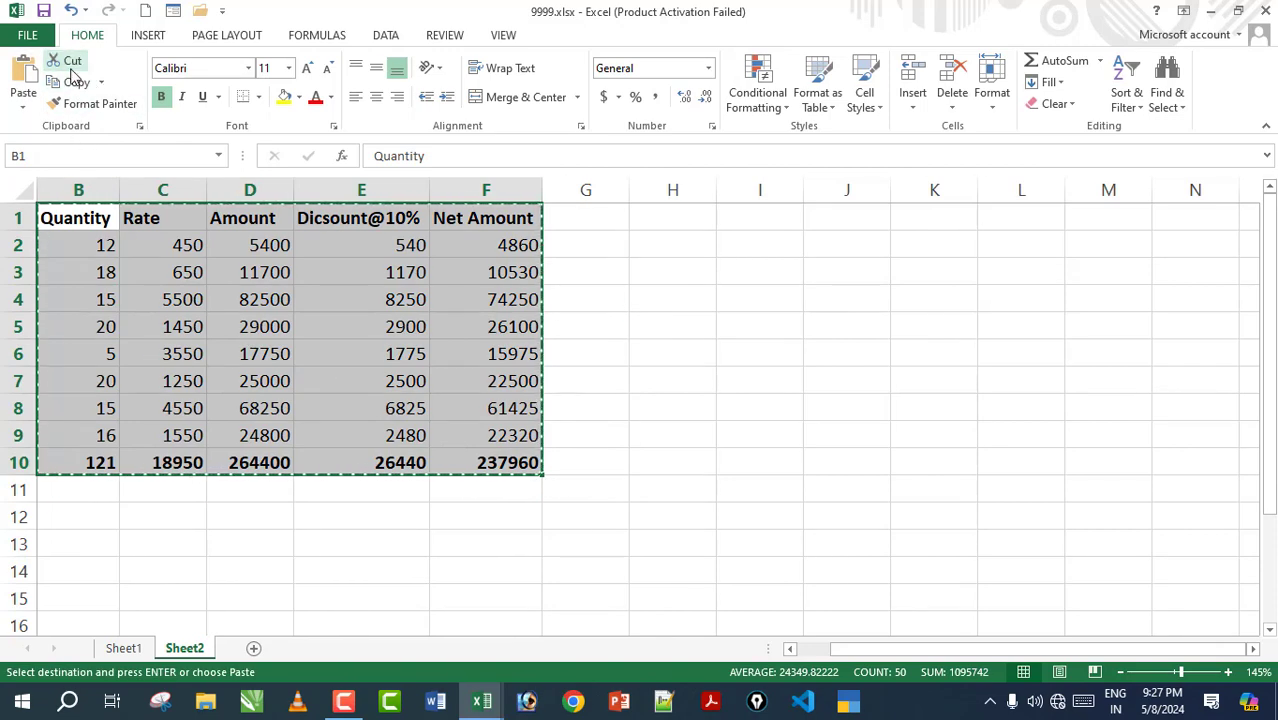
left_click(746, 220)
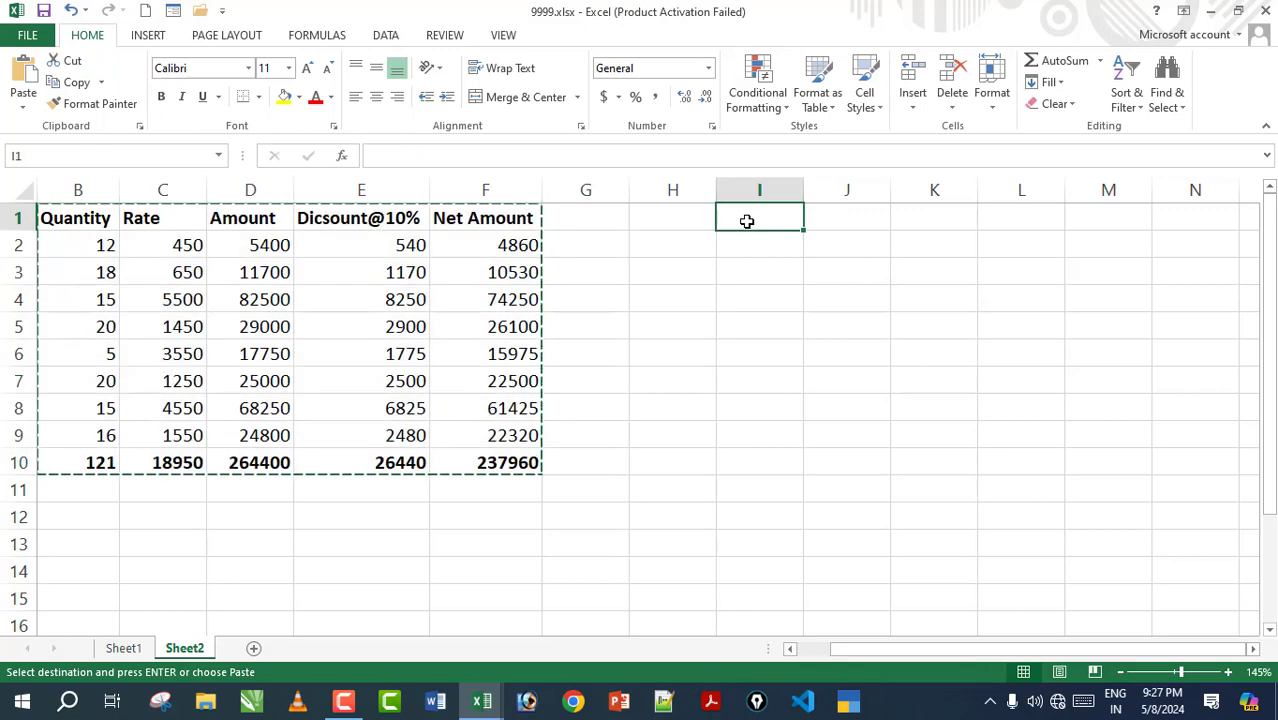
left_click(24, 78)
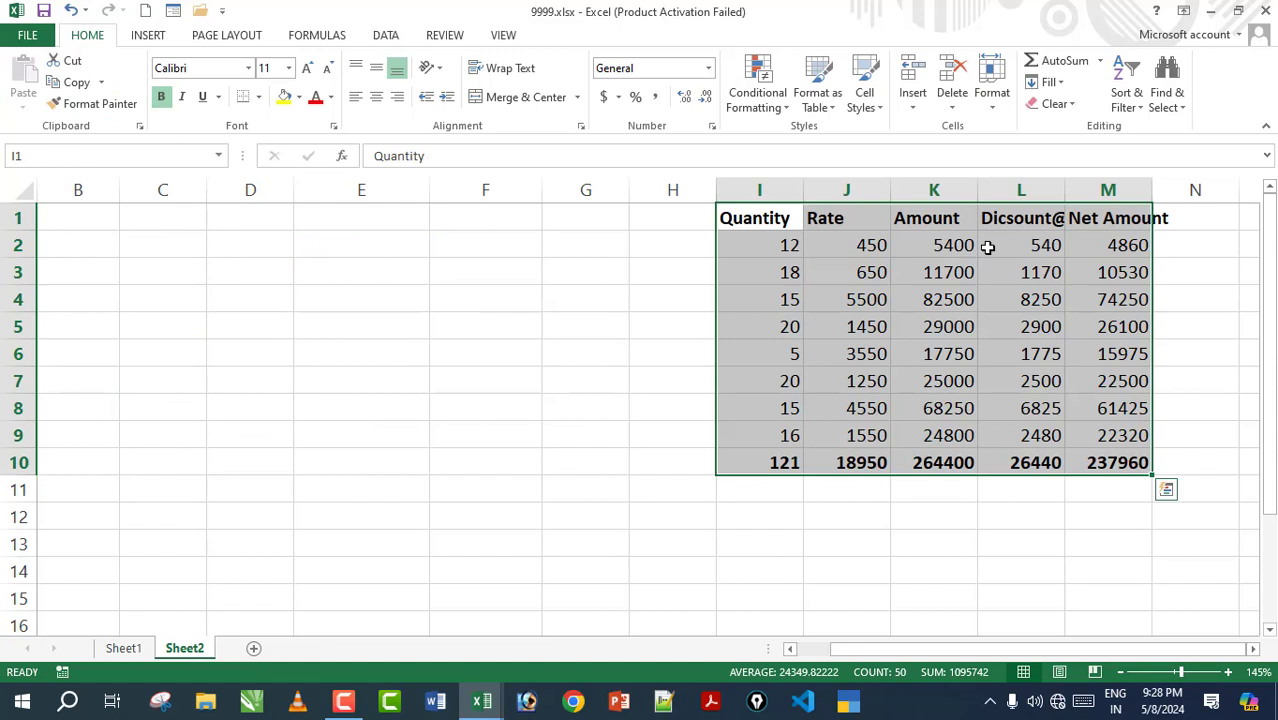
key("Escape")
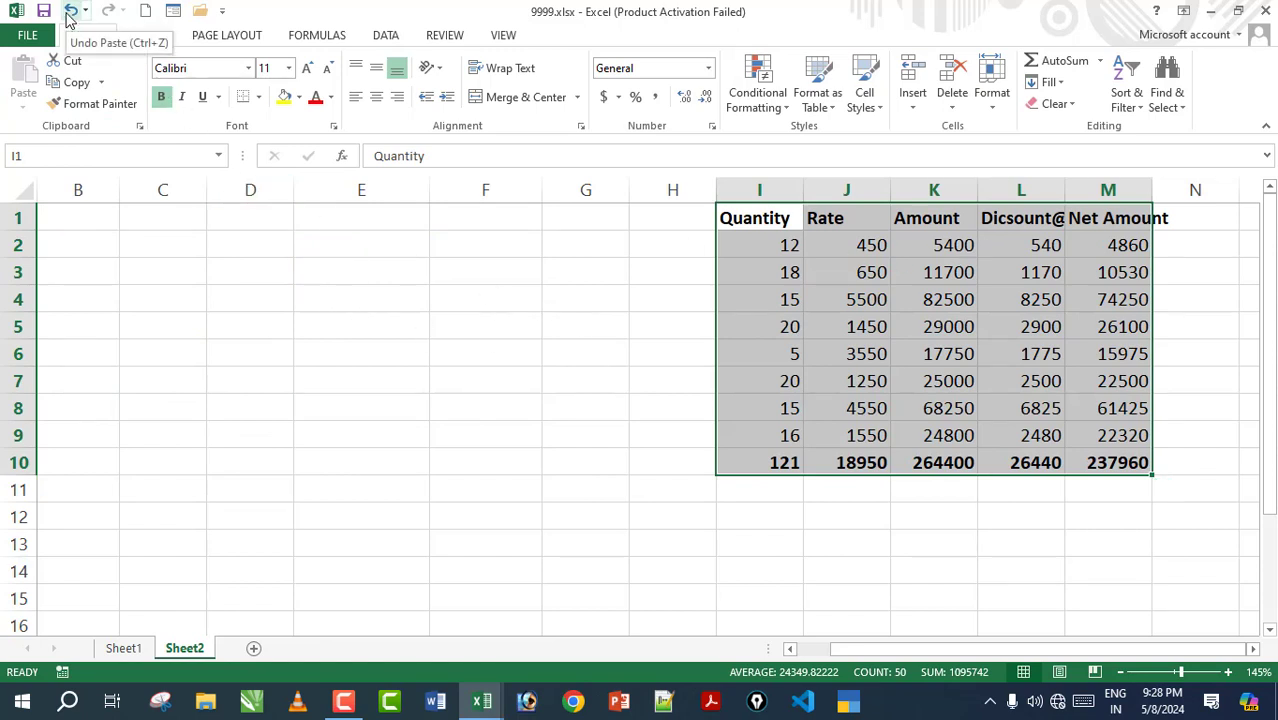
left_click(70, 12)
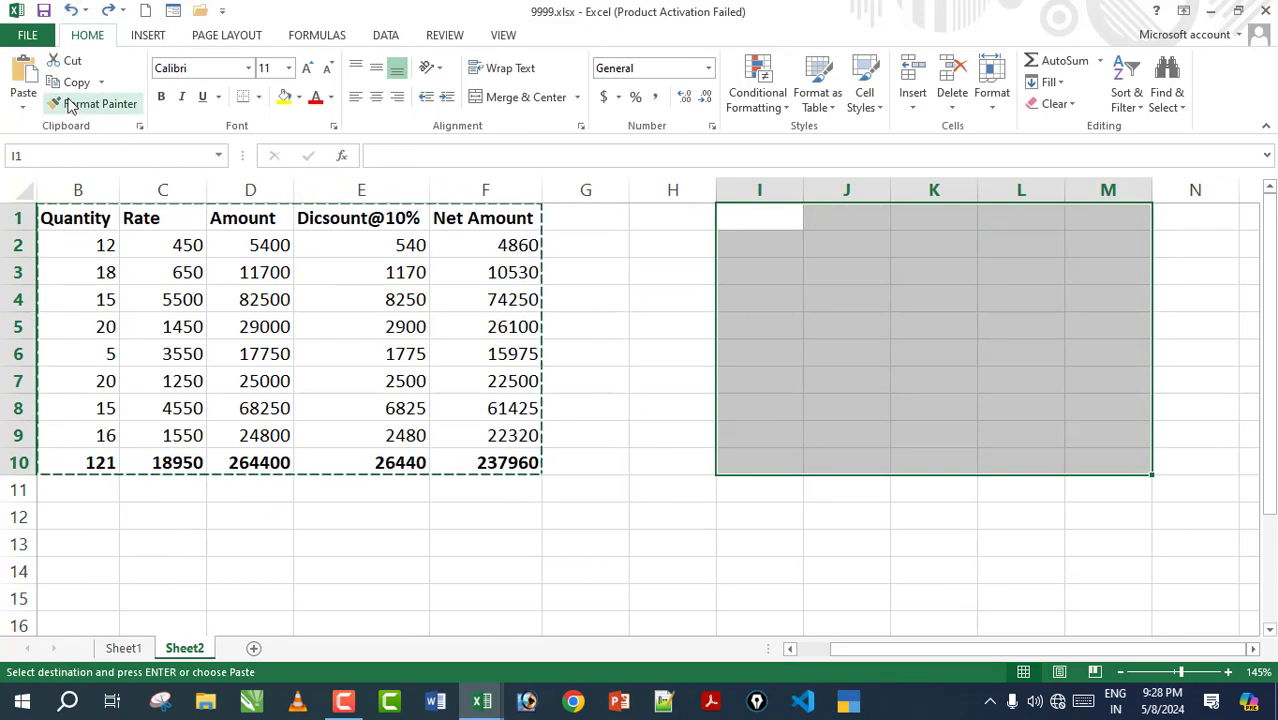
Copy the table B1:F10 and paste the copy into I1:M10.
left_click(374, 560)
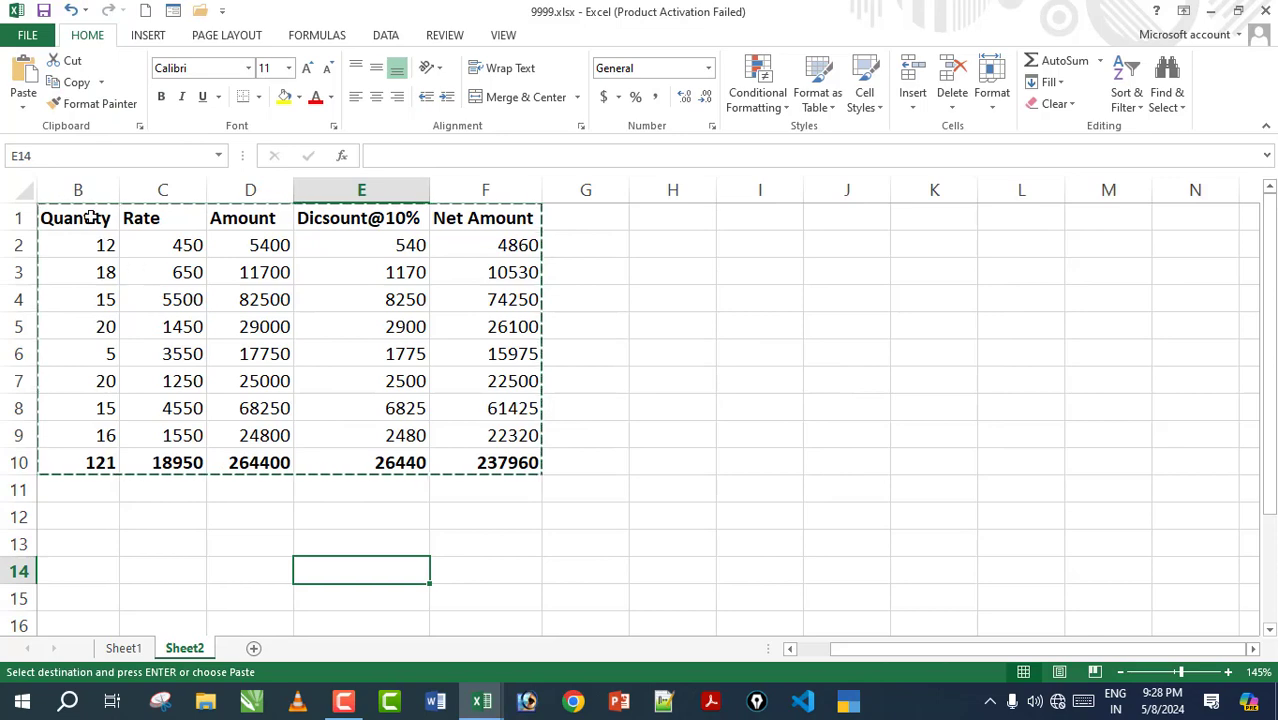
left_click_drag(90, 217, 475, 462)
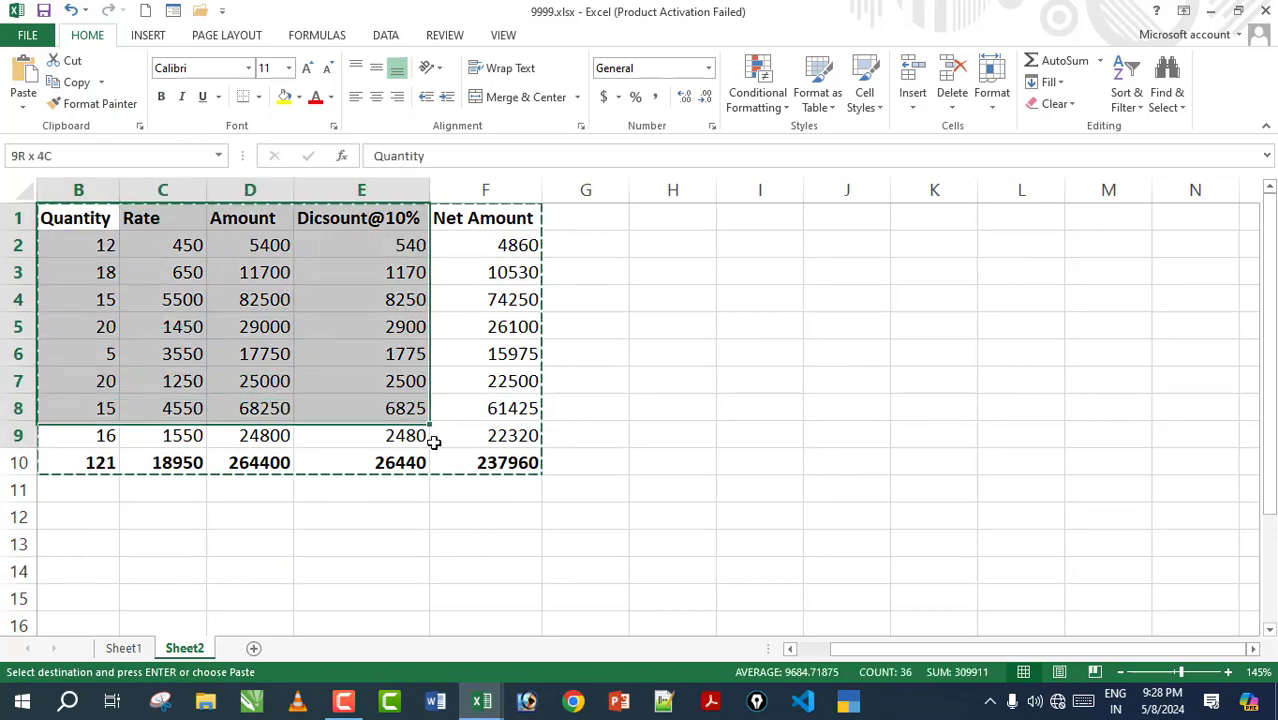
left_click(80, 86)
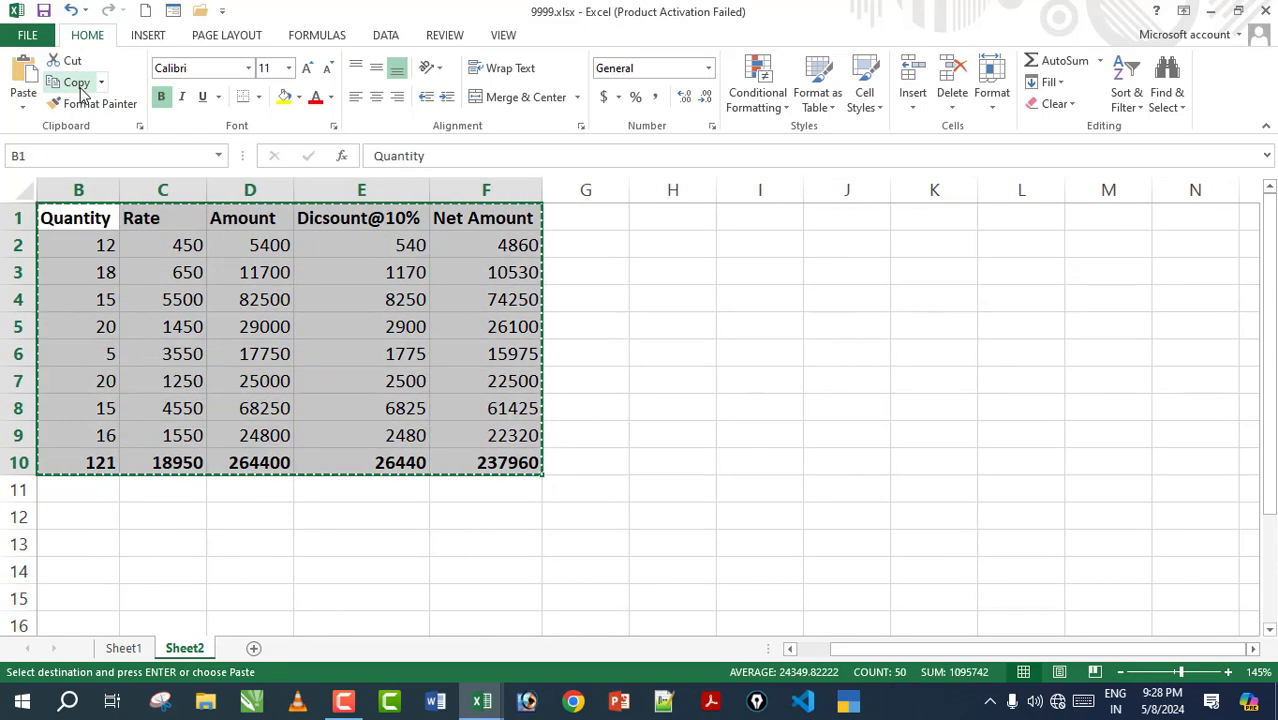
left_click(753, 225)
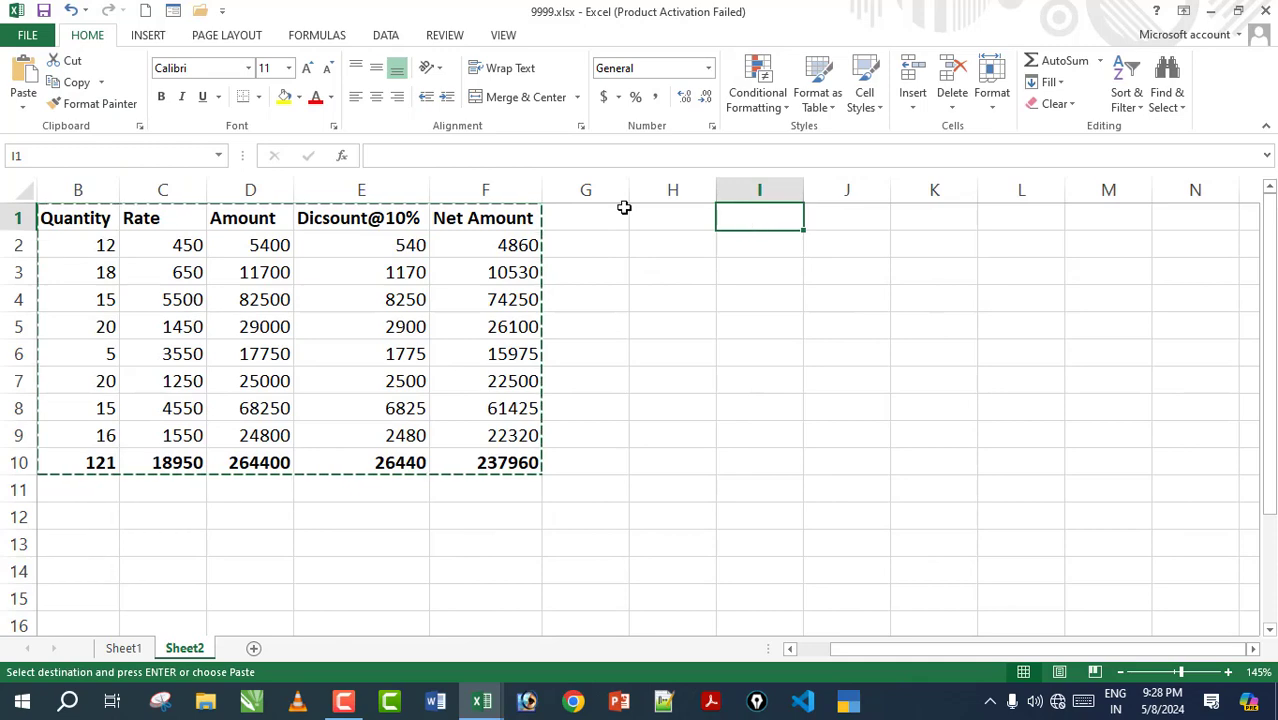
left_click(22, 80)
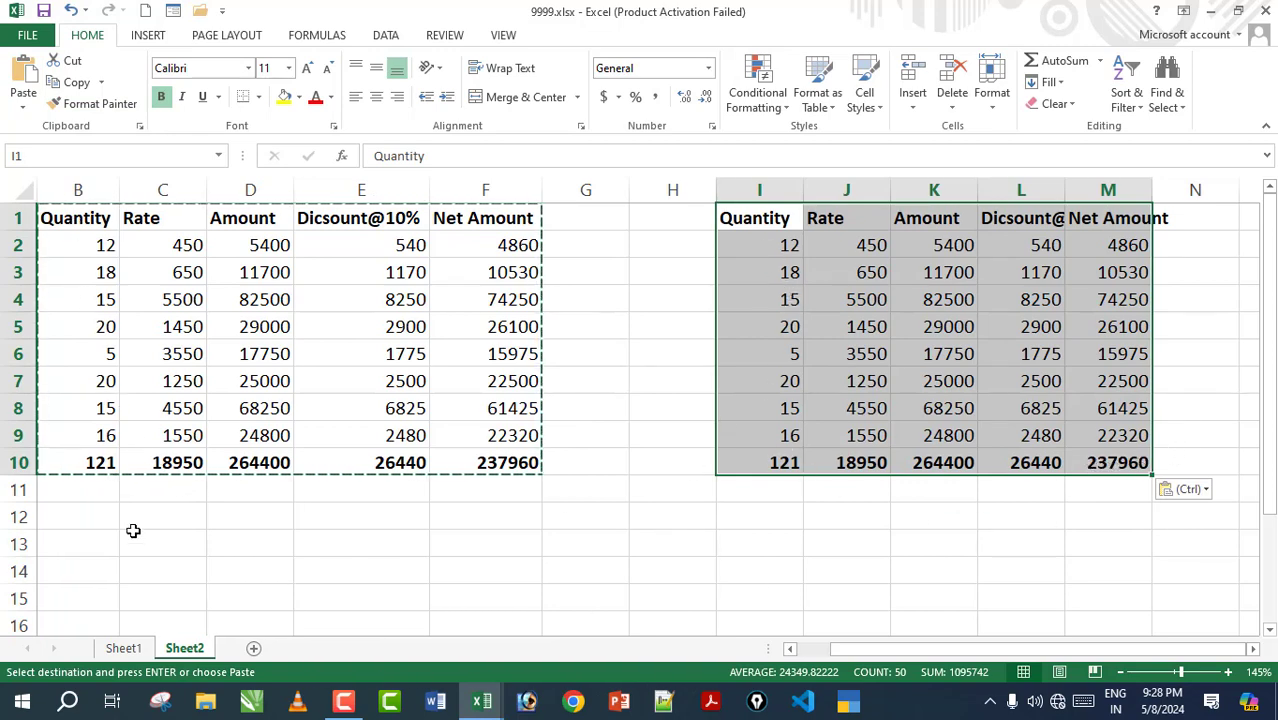
Paste another copy of the table starting at B12.
left_click(77, 515)
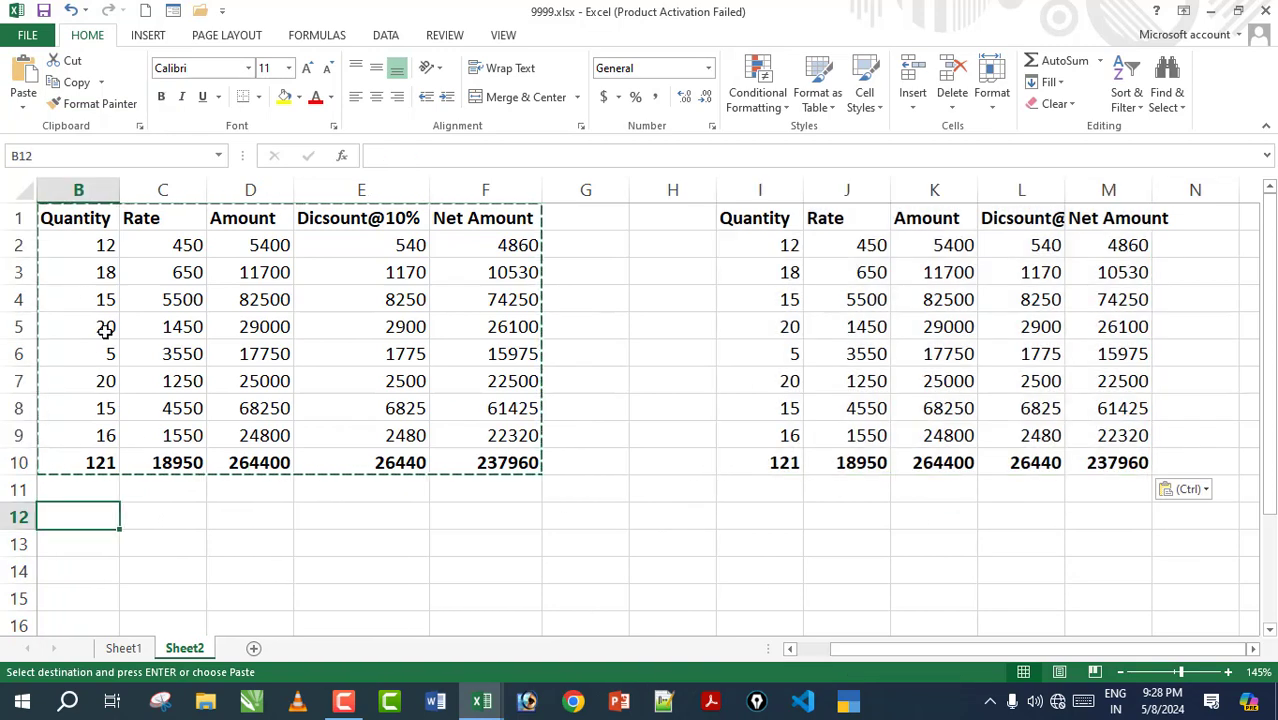
left_click(22, 72)
scroll(470, 560, "down", 1)
scroll(472, 545, "down", 1)
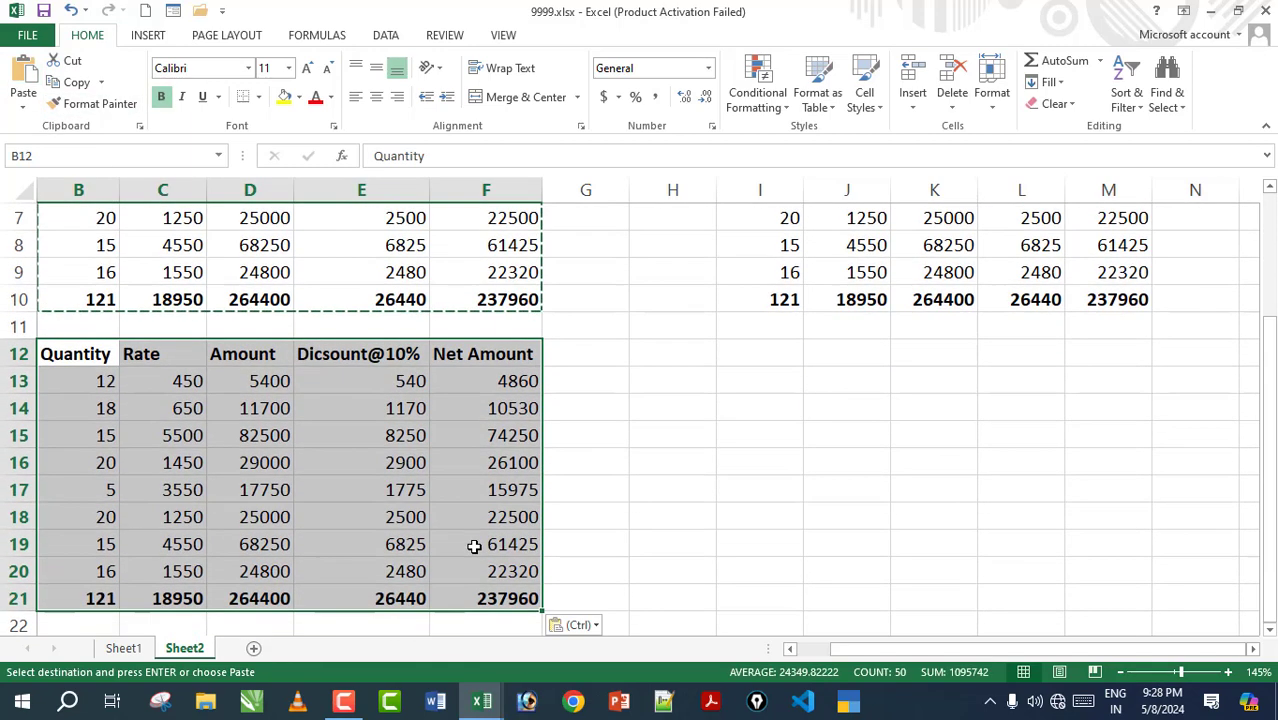
scroll(472, 545, "down", 1)
scroll(465, 535, "up", 3)
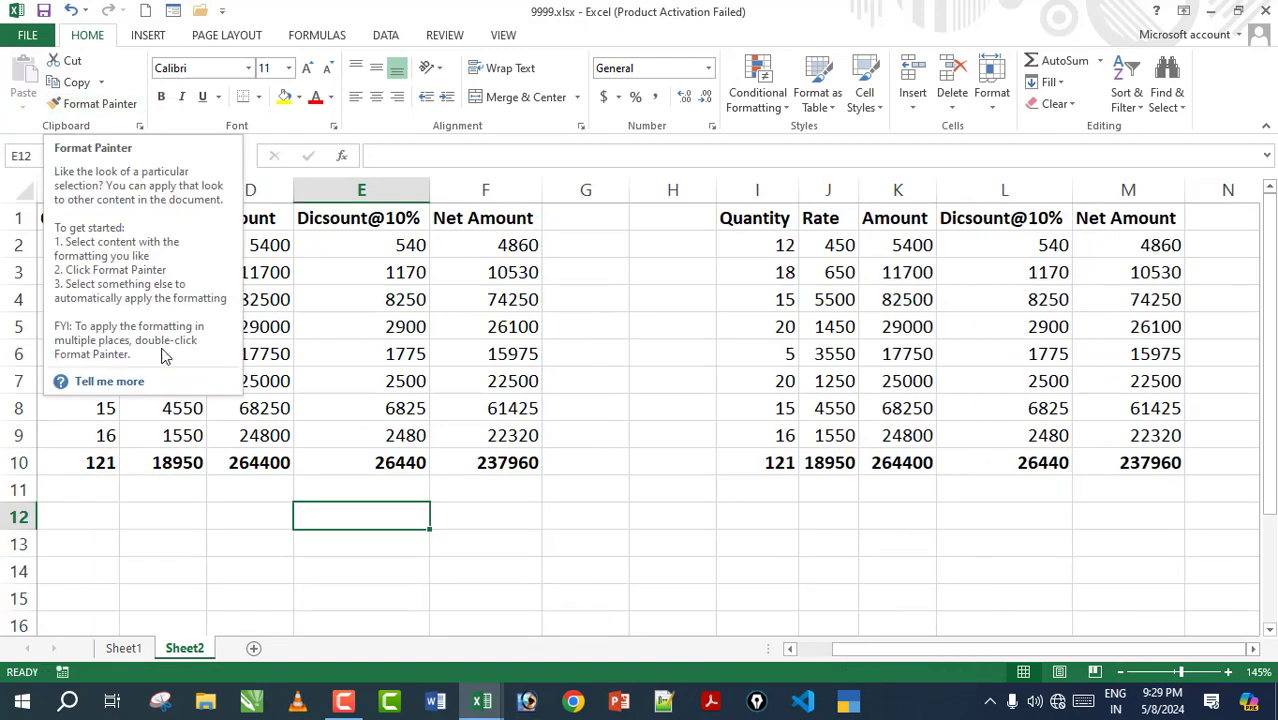
Make the header row B1:F1 text red.
left_click(180, 537)
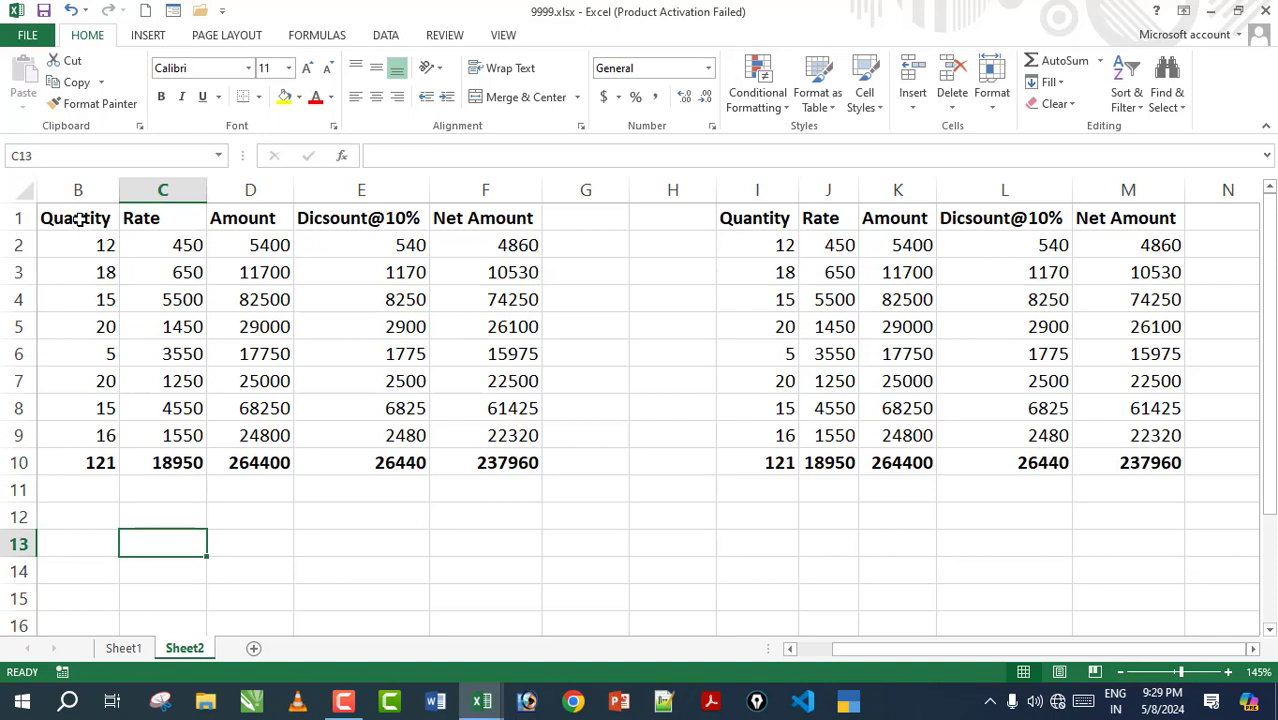
left_click_drag(79, 220, 490, 218)
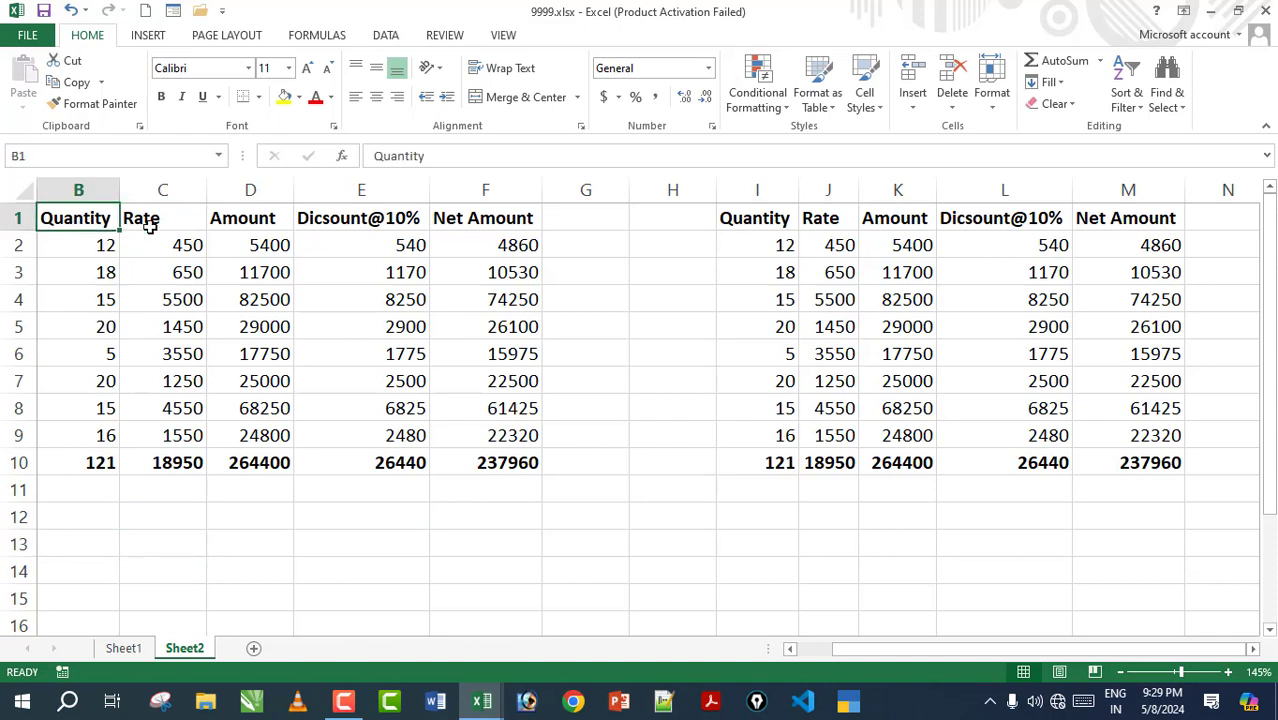
left_click(315, 97)
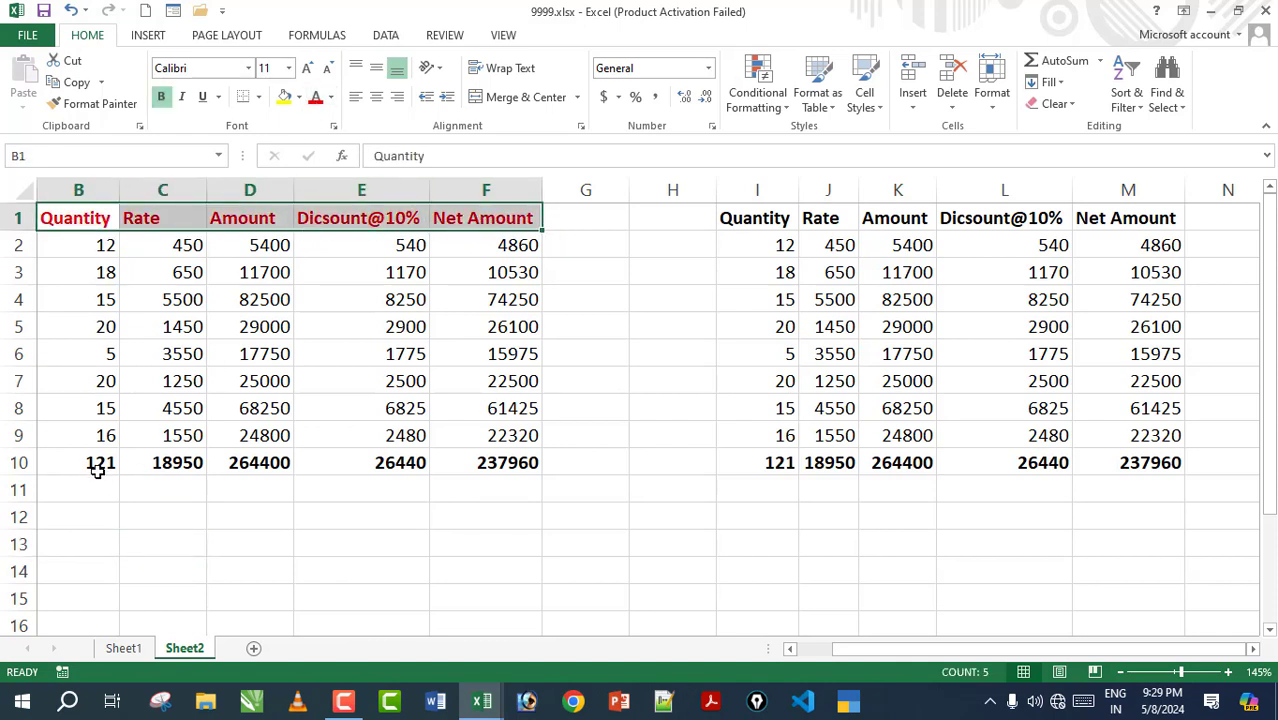
Make the totals row B10:F10 text blue.
left_click_drag(97, 465, 480, 460)
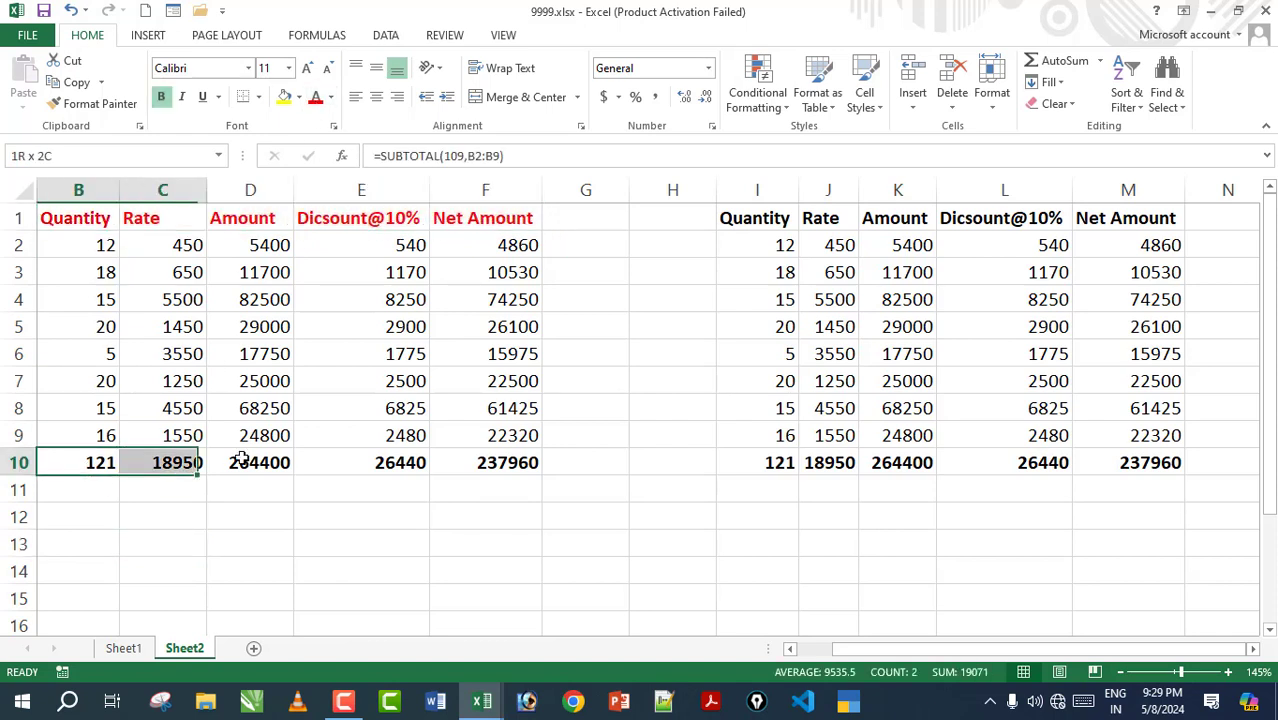
left_click(330, 97)
left_click(425, 260)
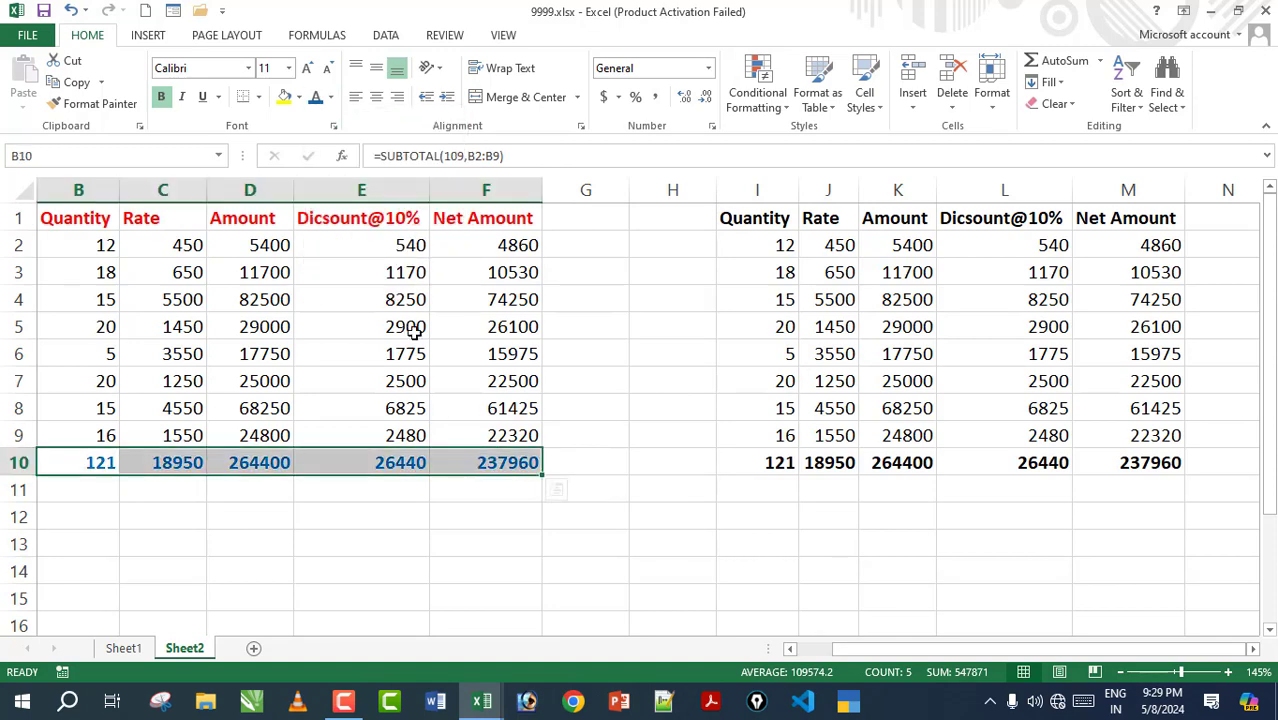
left_click(256, 566)
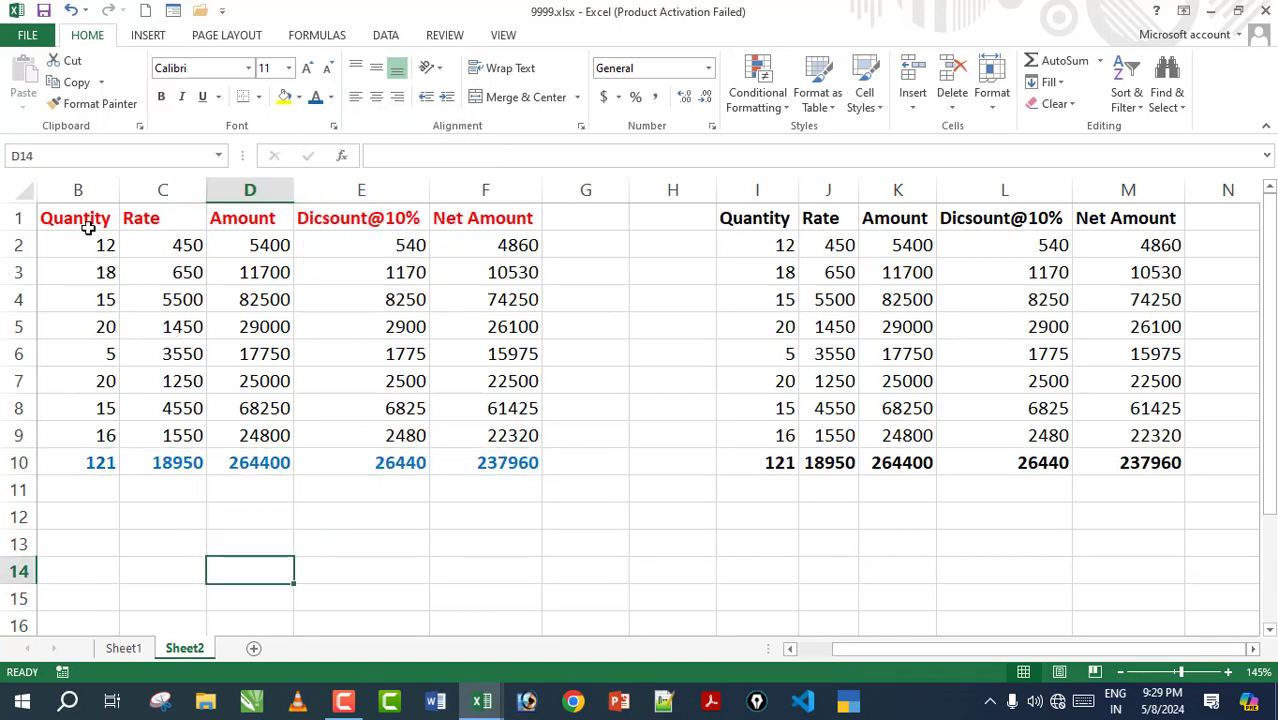
left_click_drag(88, 228, 457, 440)
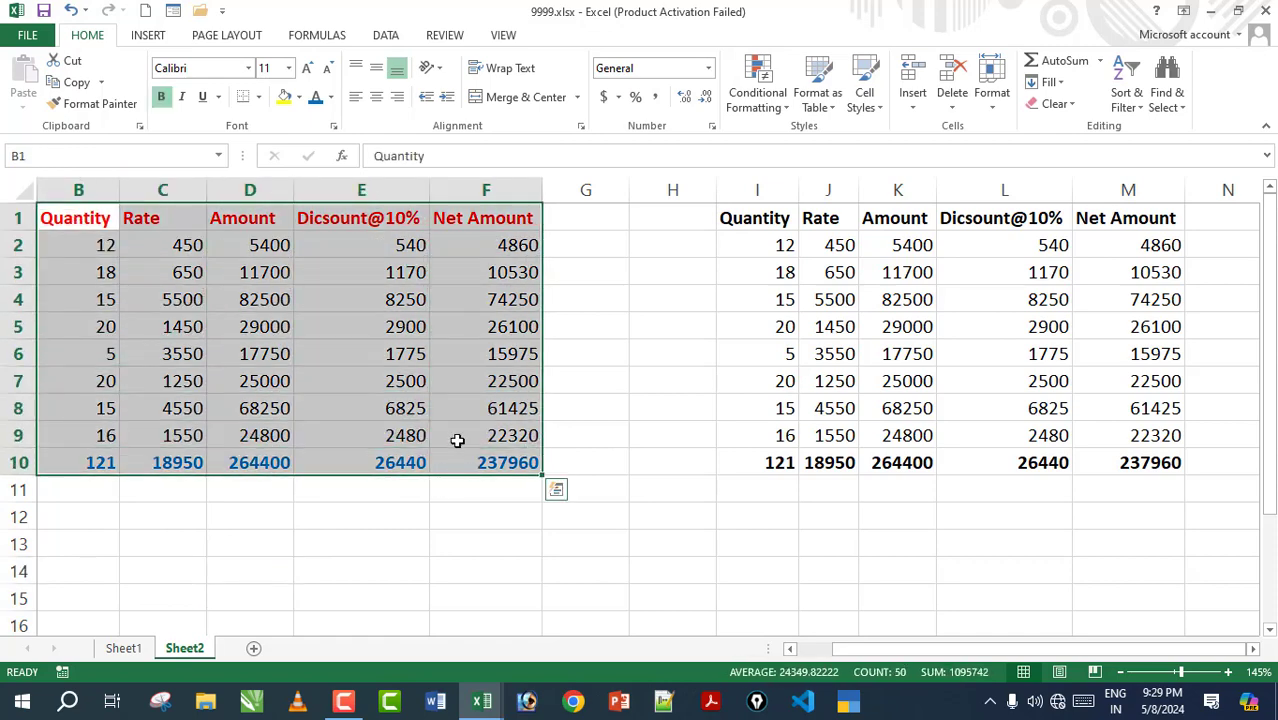
Format B1:F10 as a table with an orange style and a header row.
left_click(822, 102)
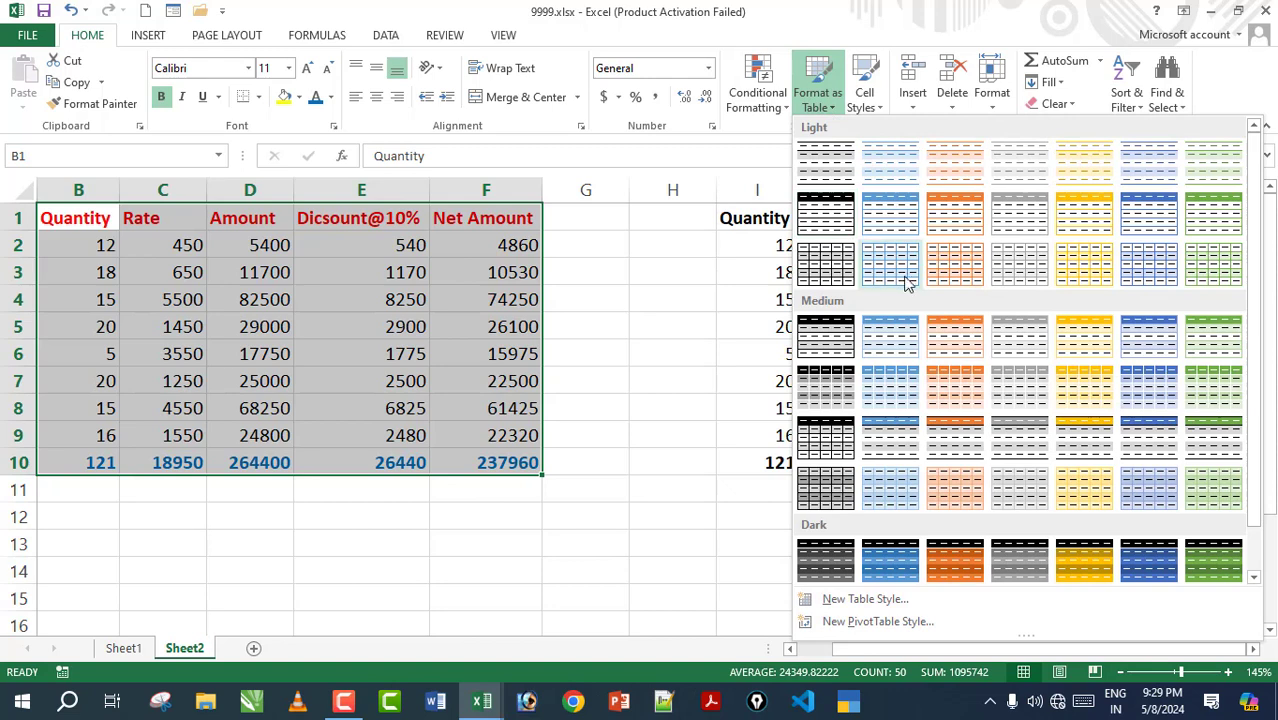
left_click(946, 222)
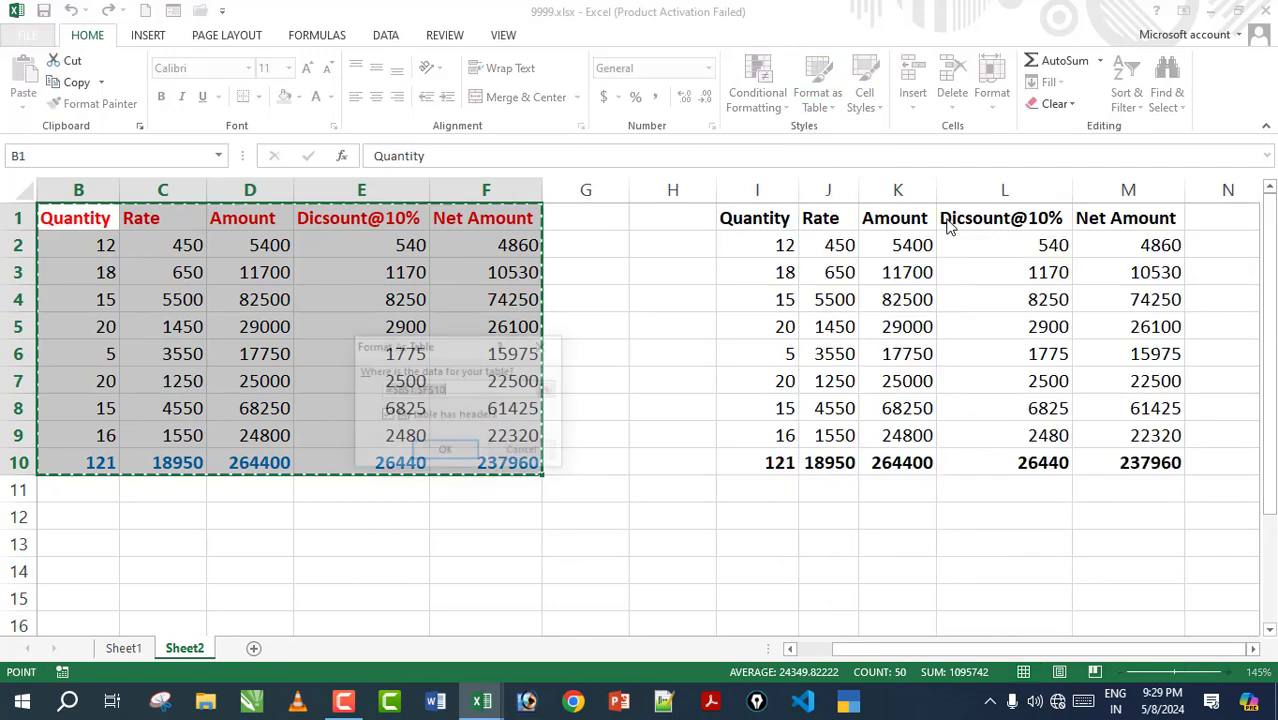
left_click(452, 452)
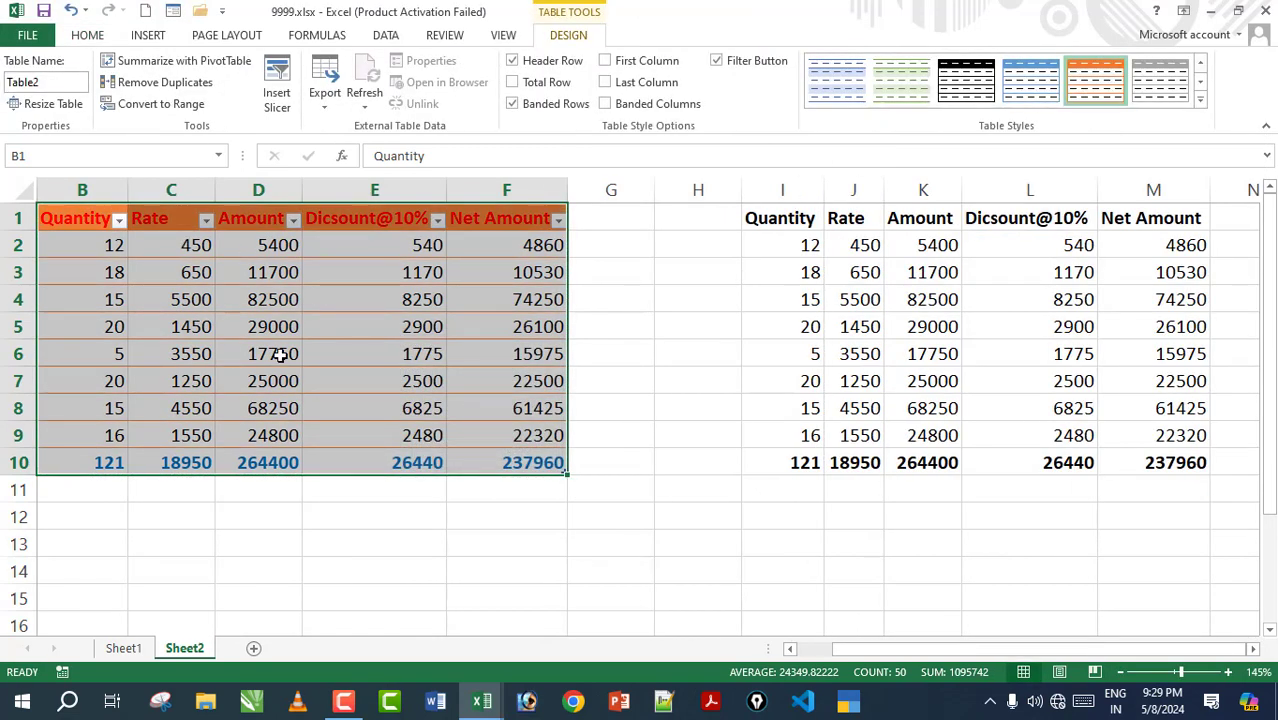
left_click(270, 514)
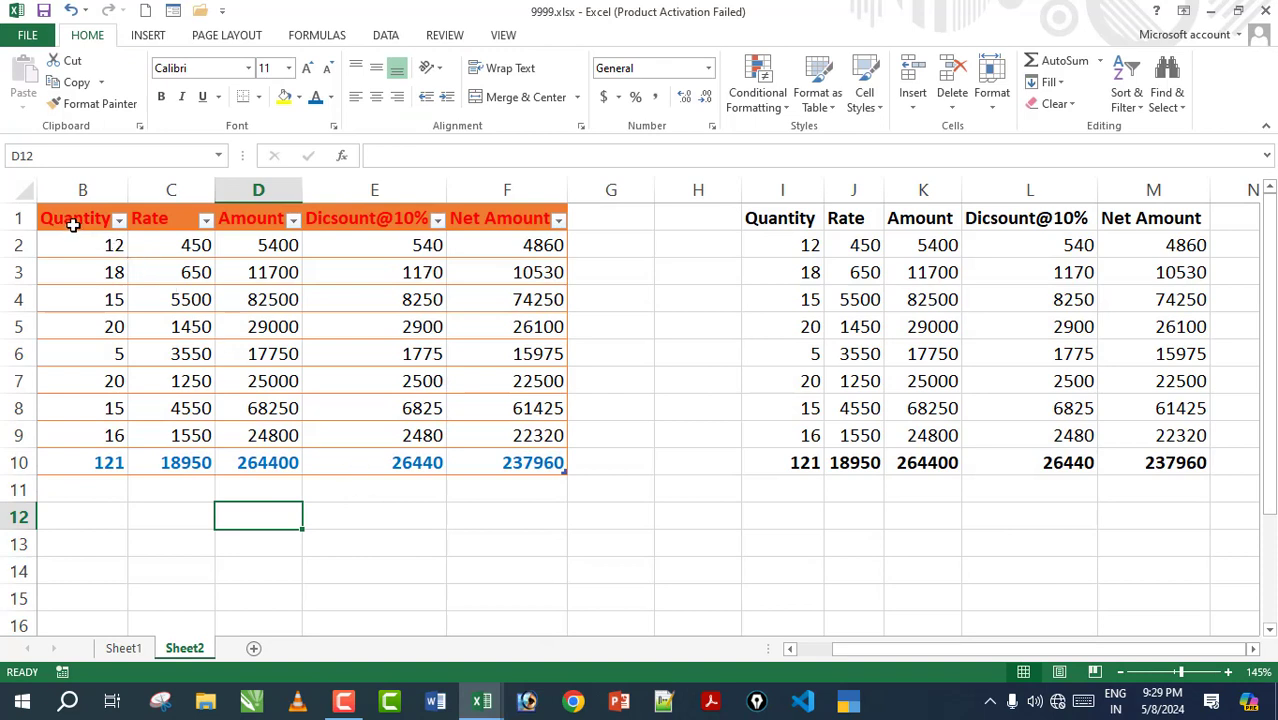
left_click_drag(71, 219, 489, 465)
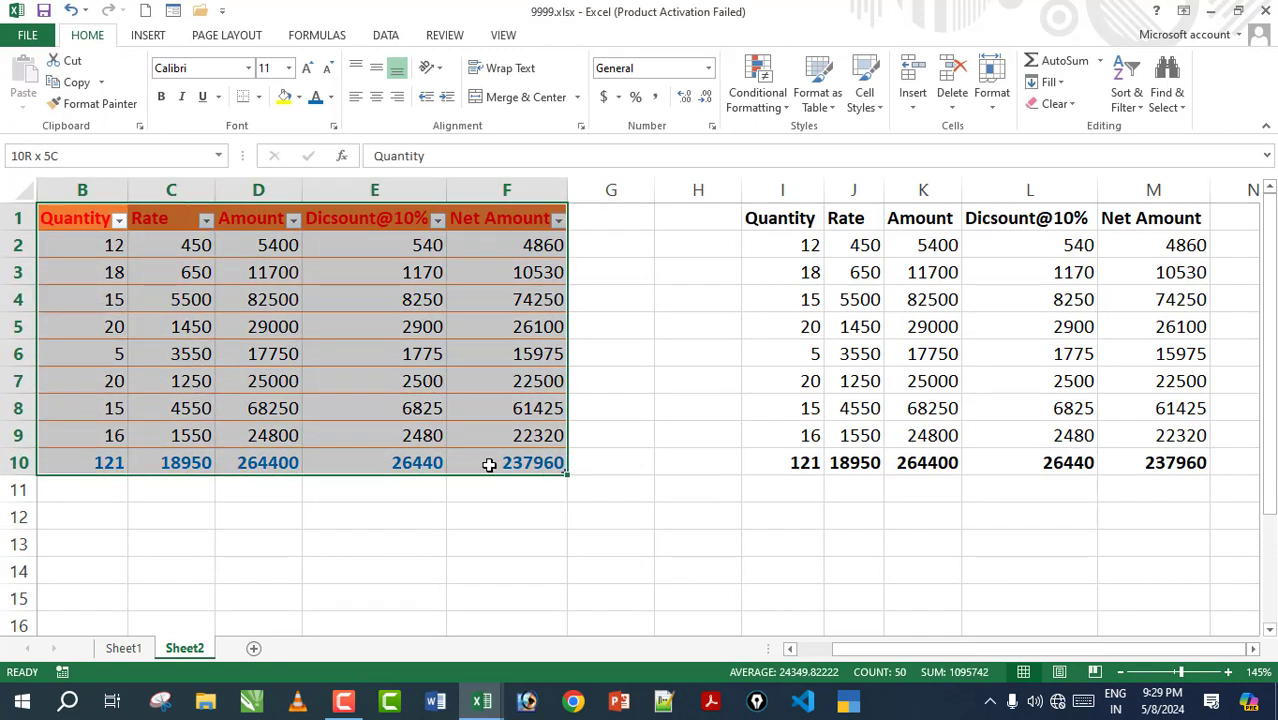
Paint the table's formatting onto I1:M10 with Format Painter, then undo it.
left_click(72, 106)
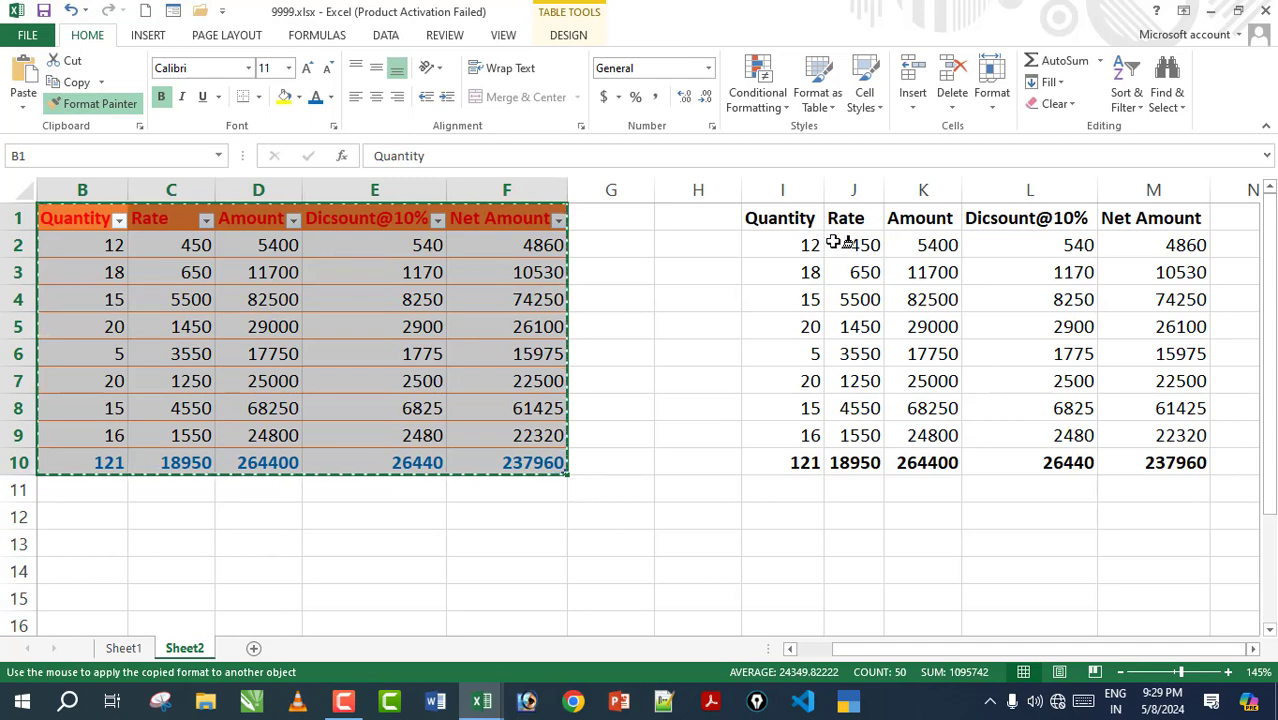
mouse_move(772, 218)
left_mouse_down()
mouse_move(1150, 450)
mouse_move(1145, 460)
left_mouse_up()
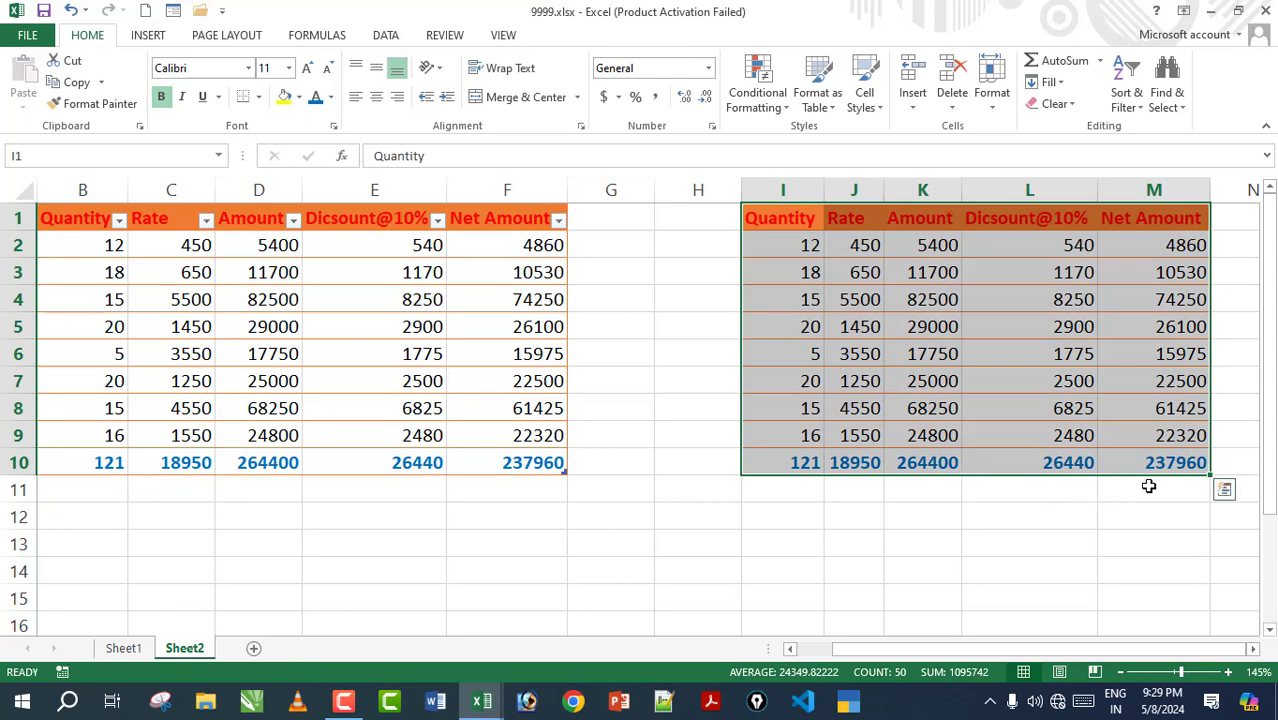
left_click(611, 326)
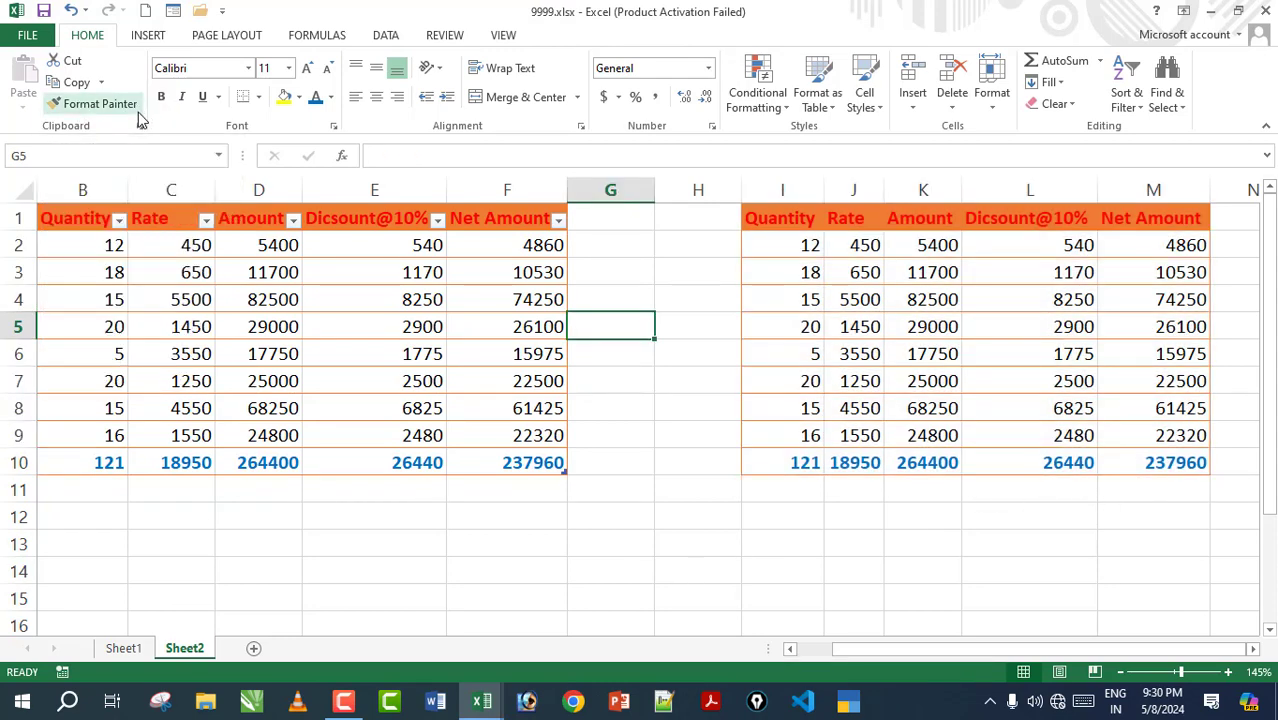
key("ctrl+z")
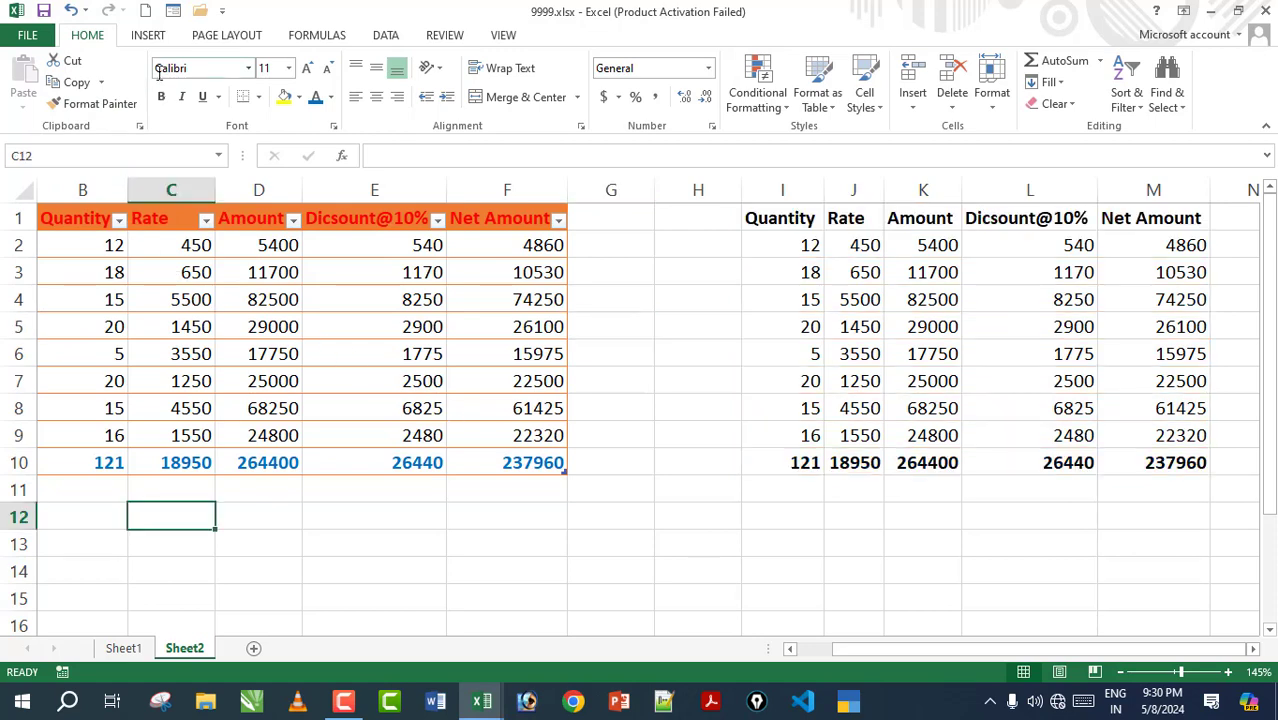
Leave the font unchanged, add a blank Sheet3 and select cell B3.
left_click(249, 68)
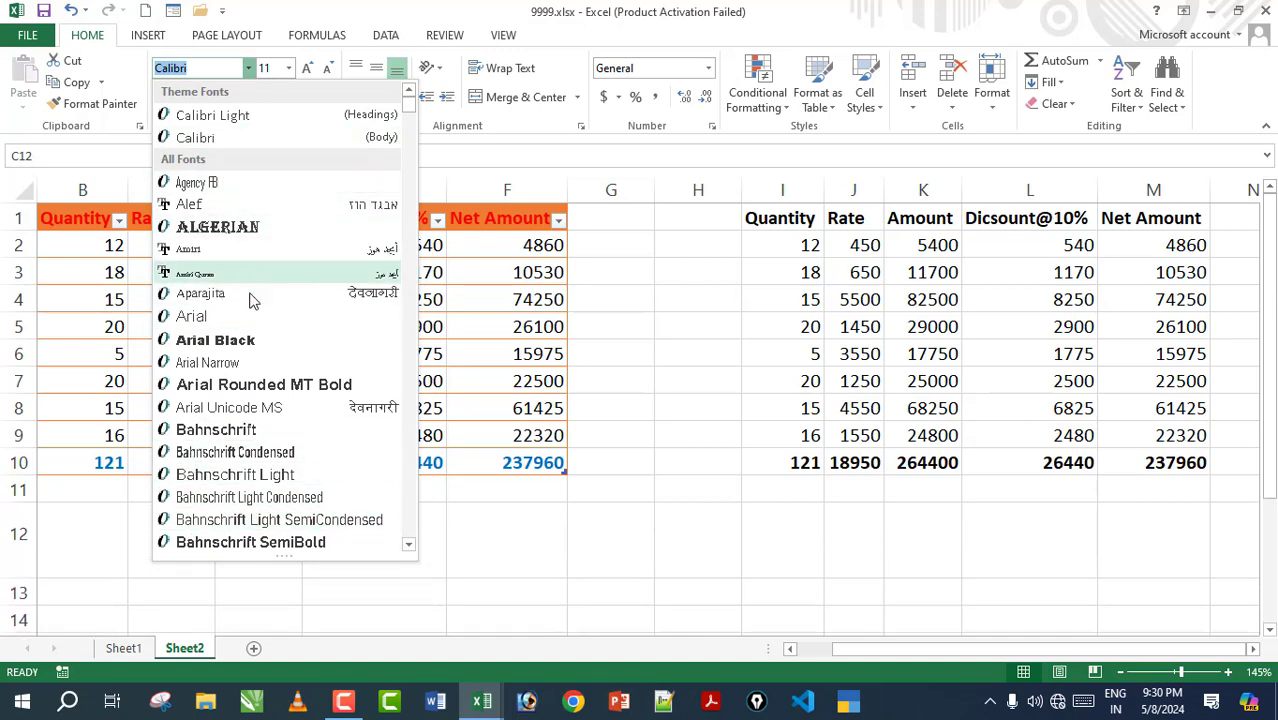
left_click(538, 543)
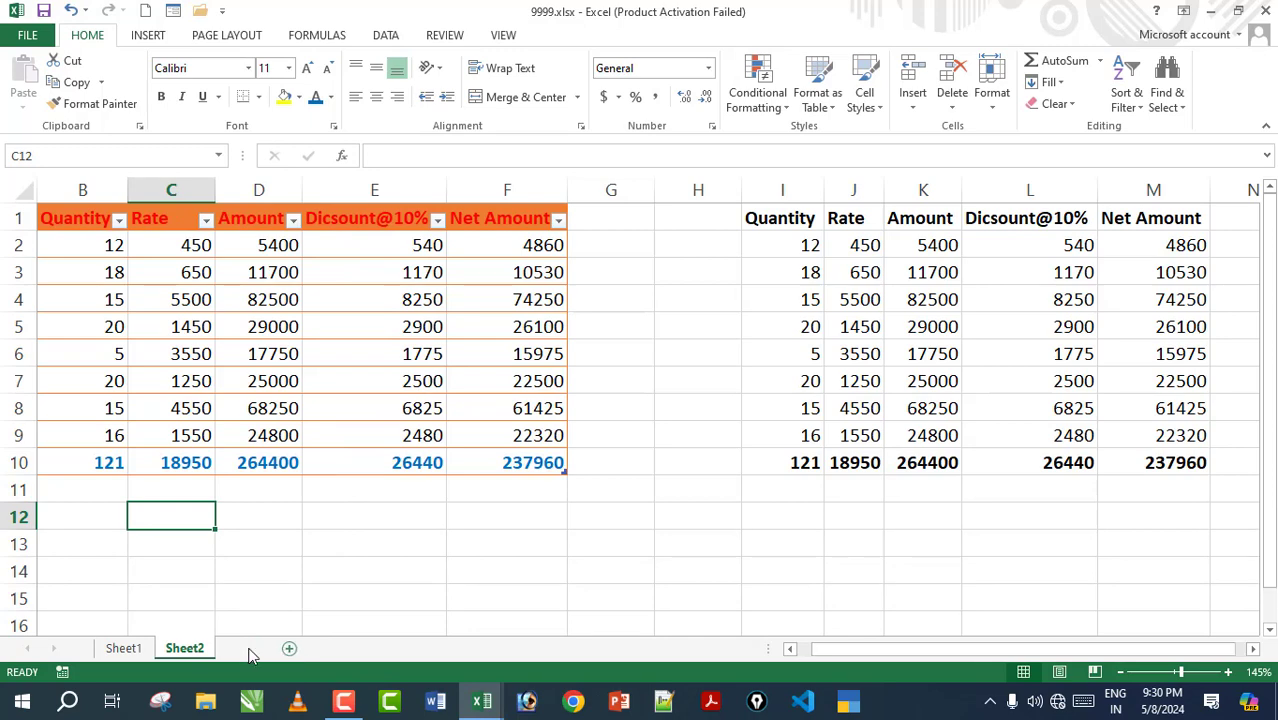
left_click(253, 649)
left_click(212, 316)
left_click(116, 240)
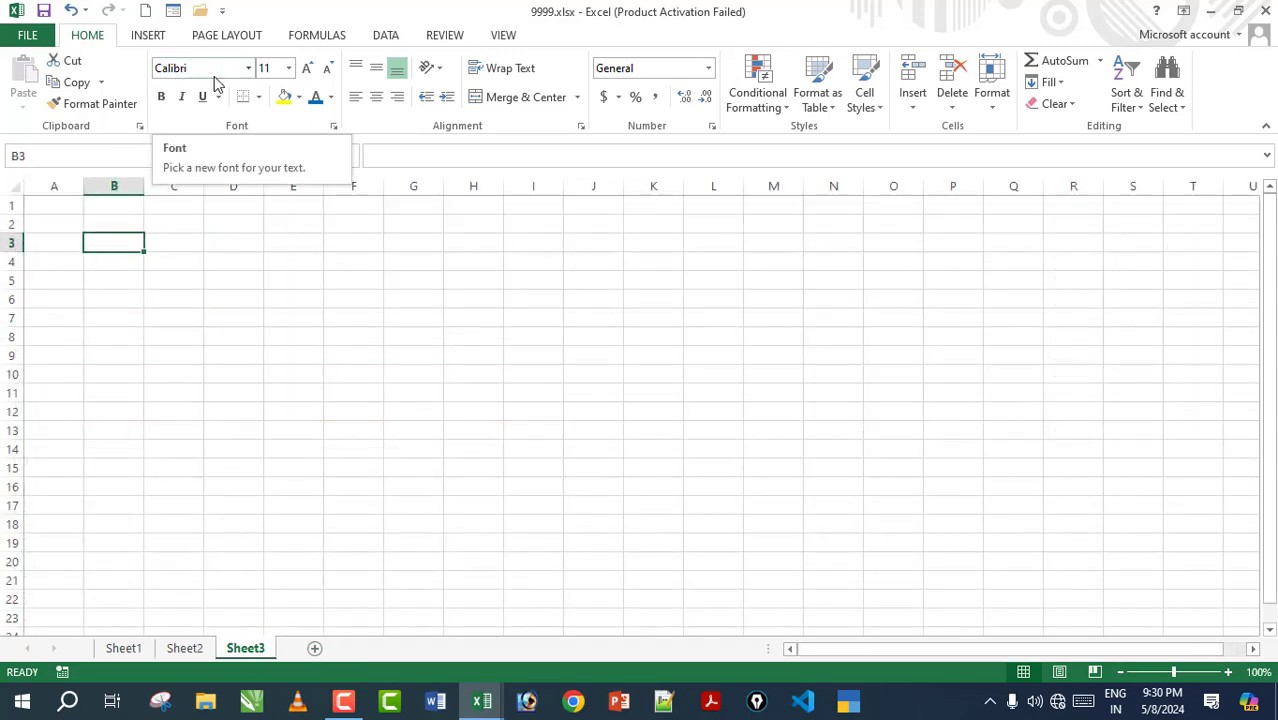
Select a few Sheet3 cells and the block A1:I20, then clear the selection.
left_click(282, 334)
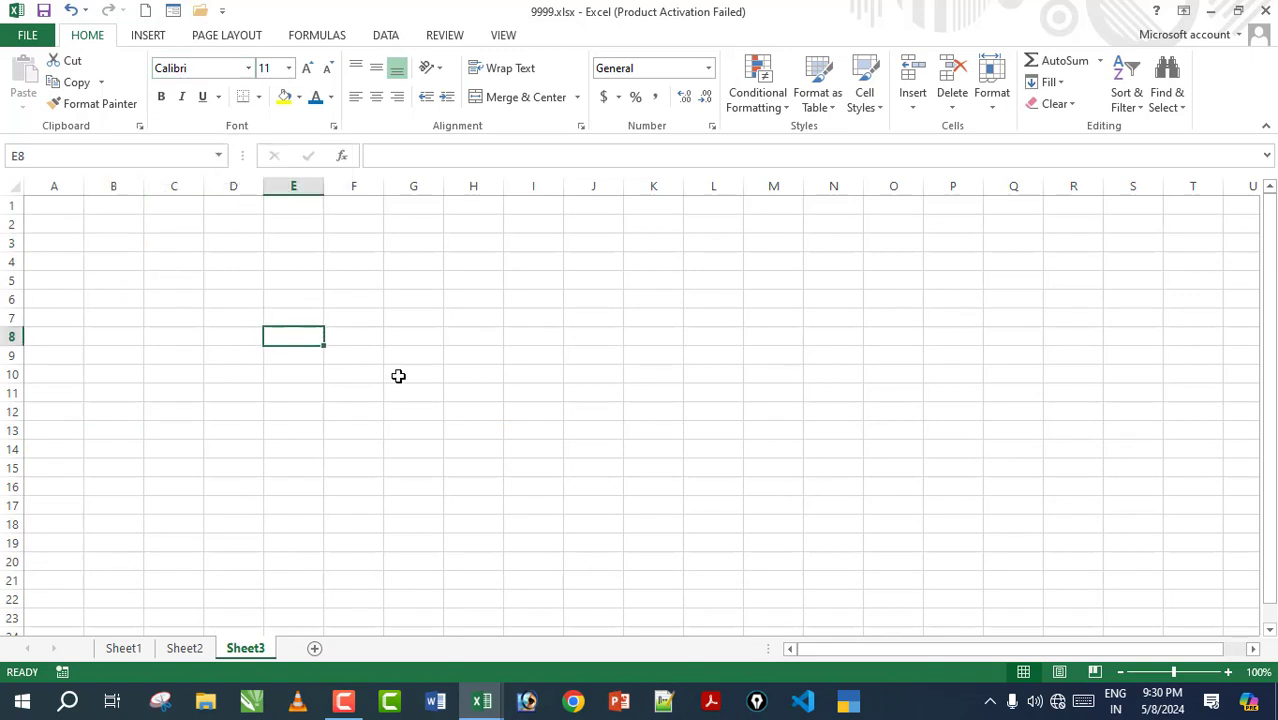
left_click(472, 406)
left_click(700, 471)
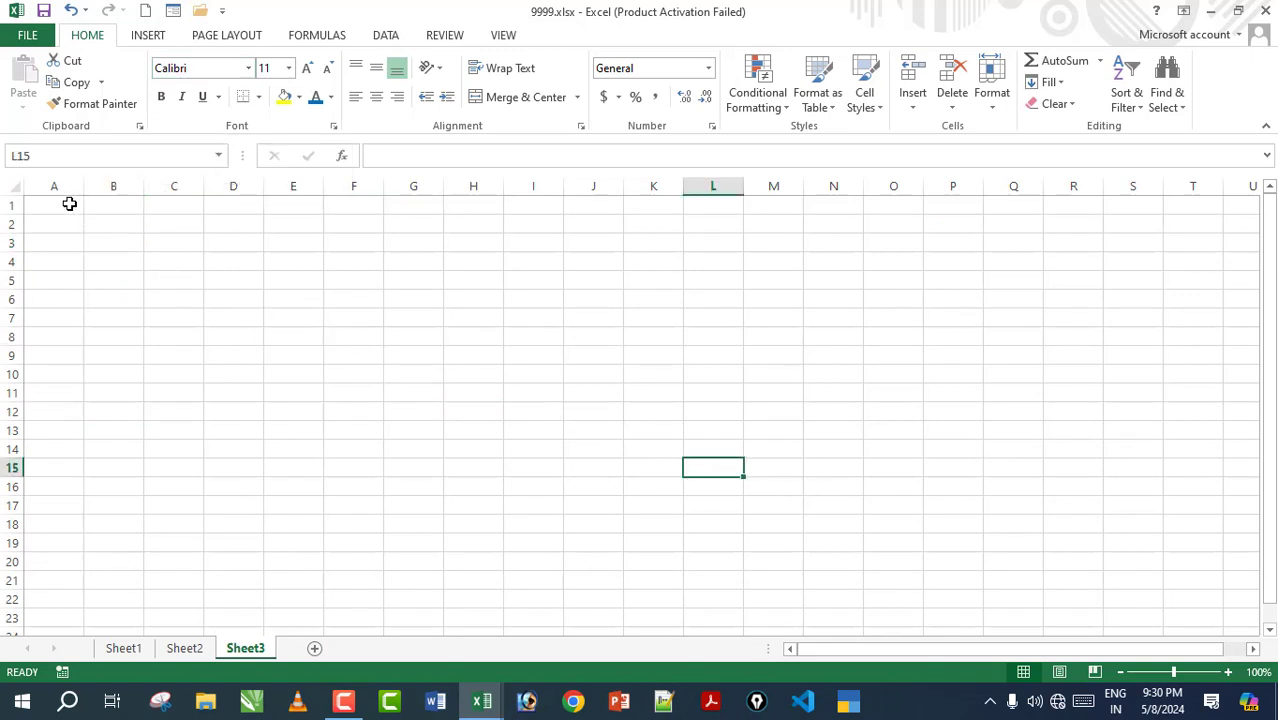
left_click_drag(69, 203, 556, 574)
left_click(312, 411)
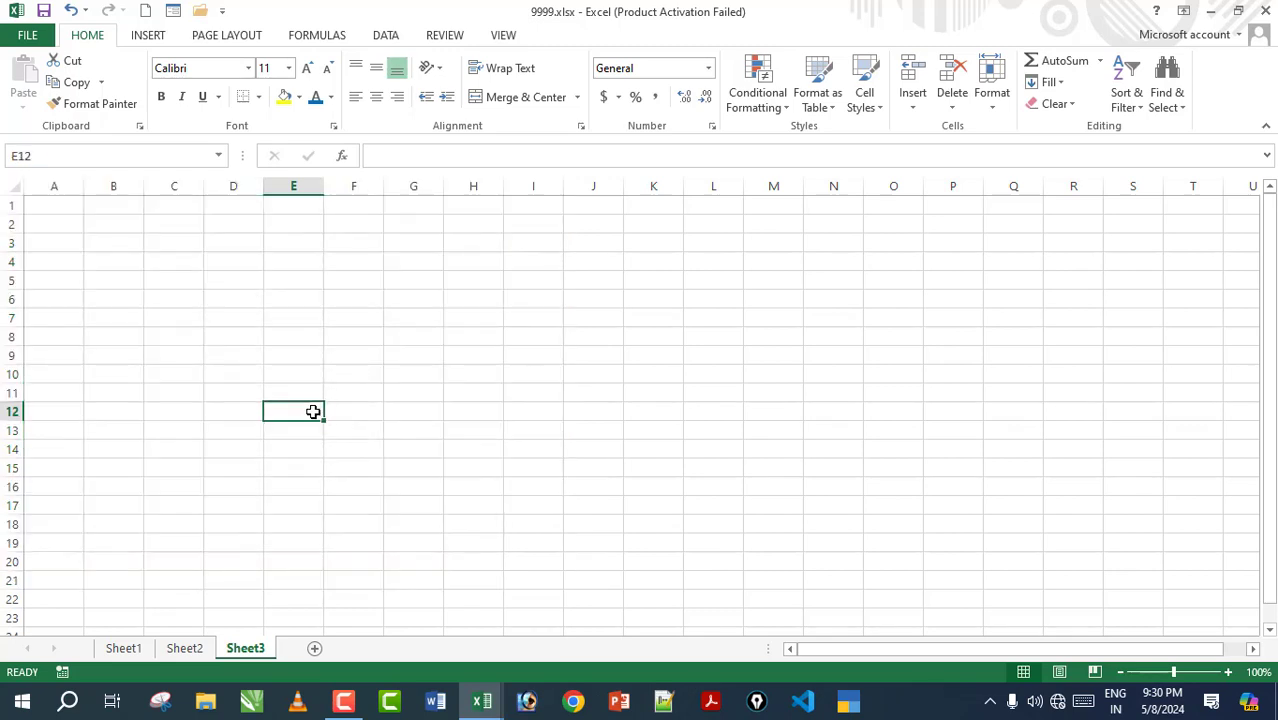
Set A1 to Times New Roman and enter 'gfgdfgg' in it.
left_click(71, 206)
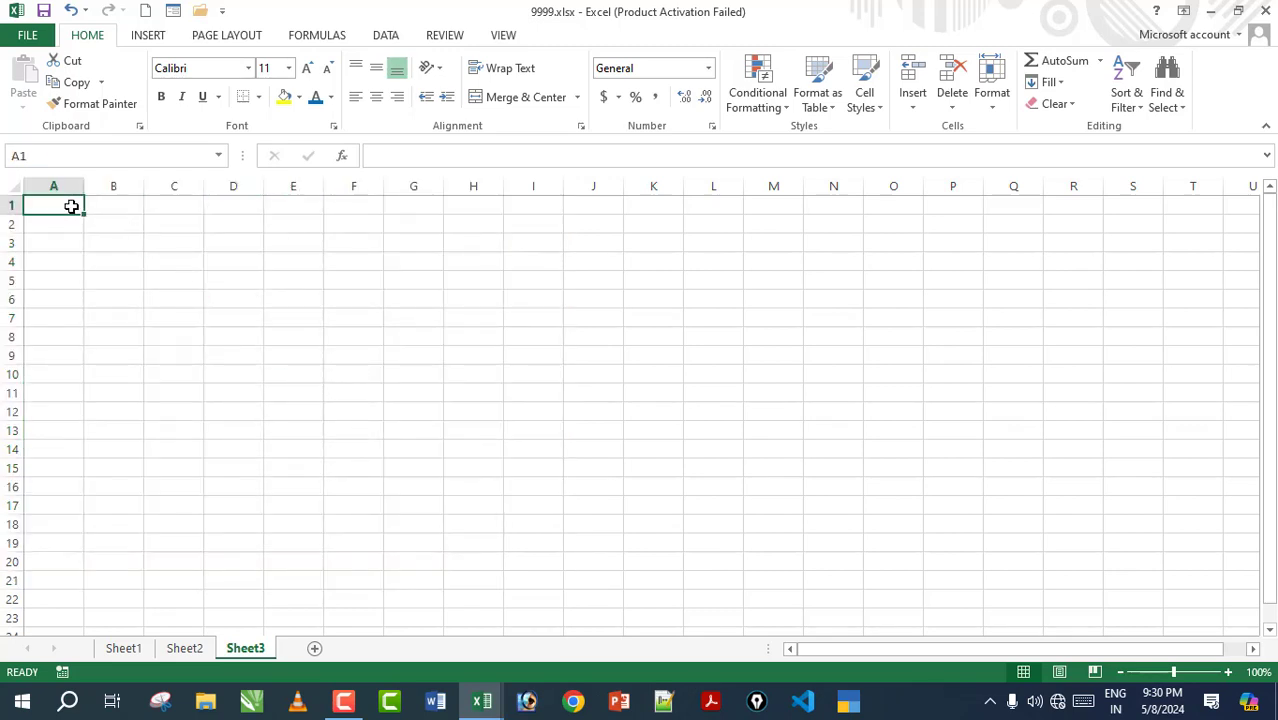
left_click(208, 73)
type("T")
type("imes New Roma")
key("Return")
type("gfgdfgg")
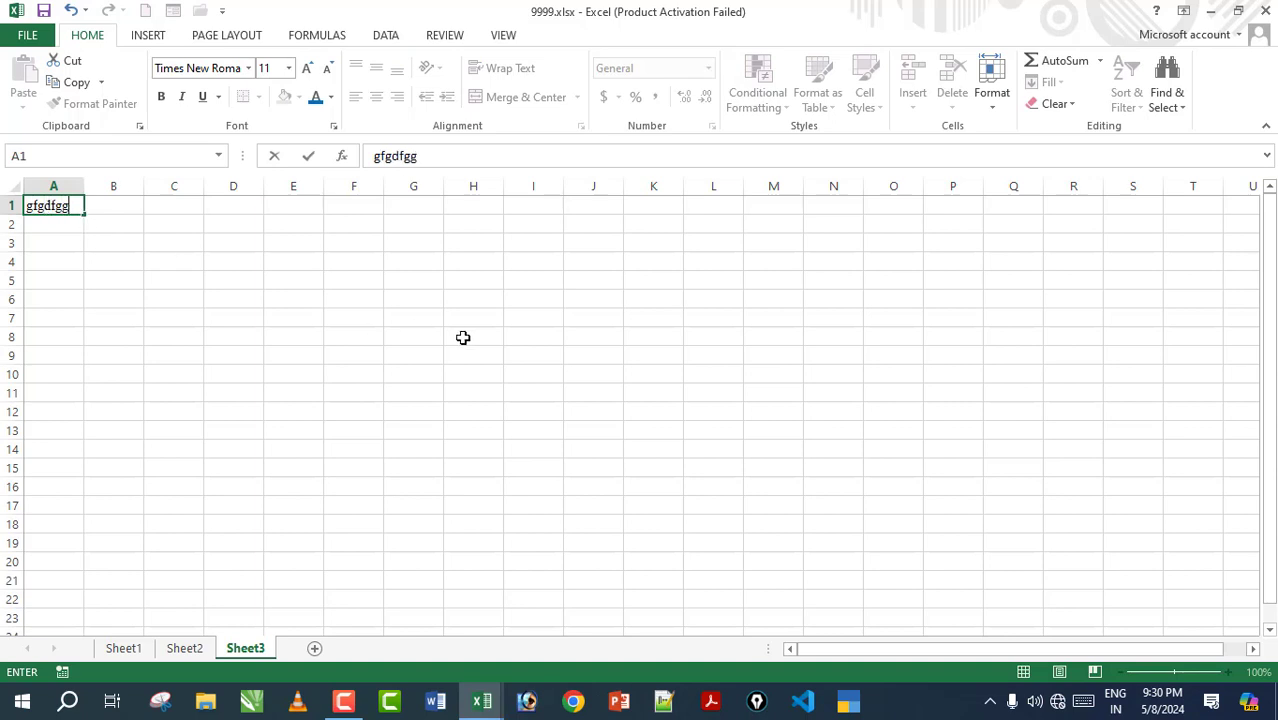
left_click(463, 338)
left_click(209, 316)
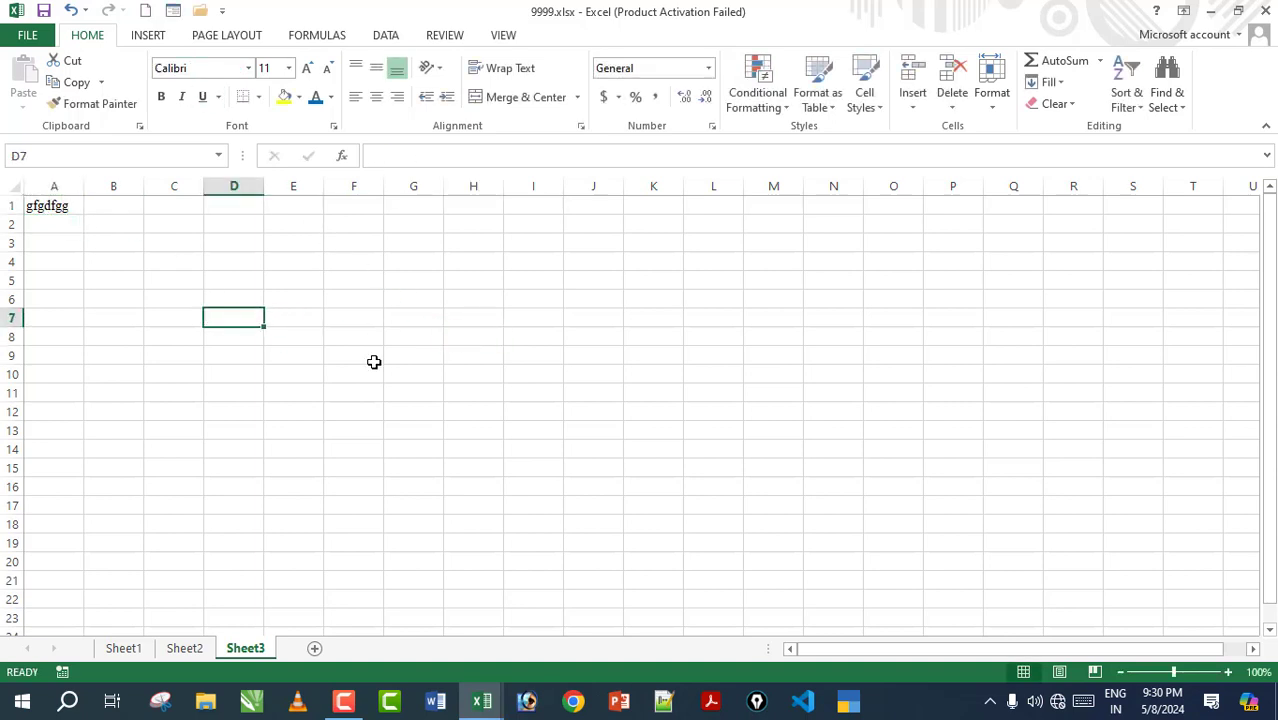
left_click(593, 390)
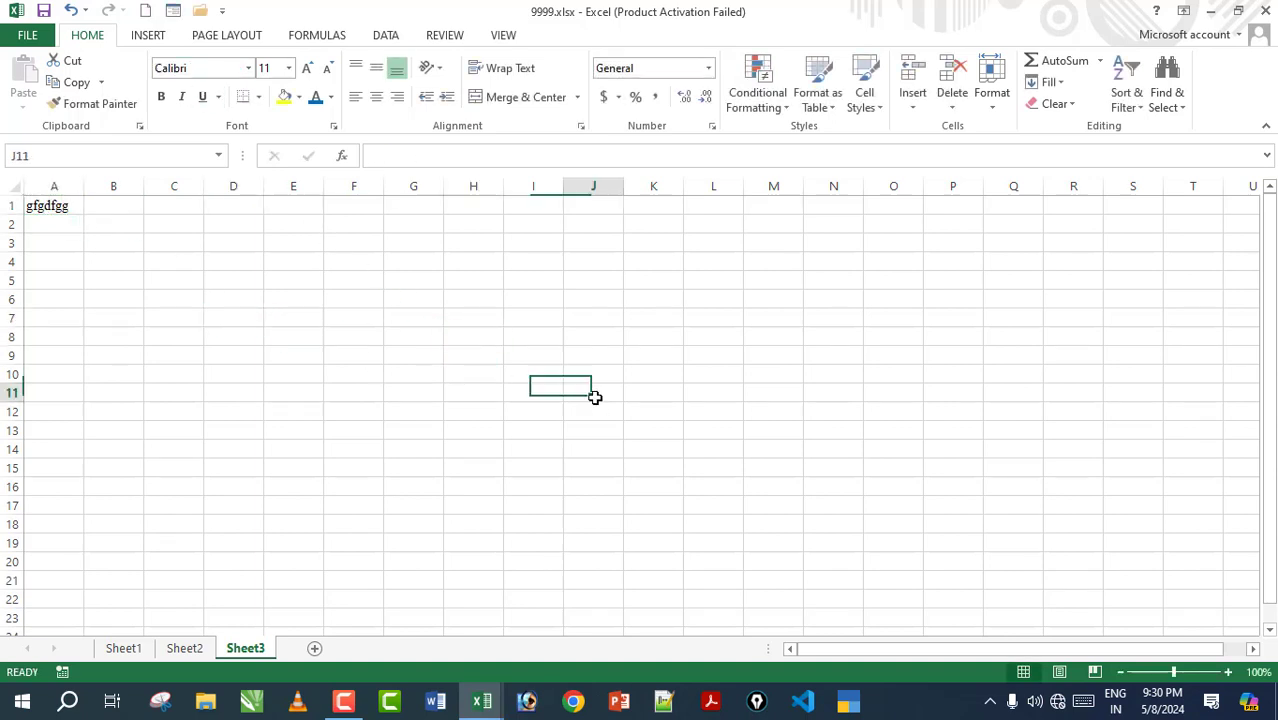
Set J11 to Times New Roman and enter 'ggdfgdfg' in it.
left_click(214, 69)
type("T")
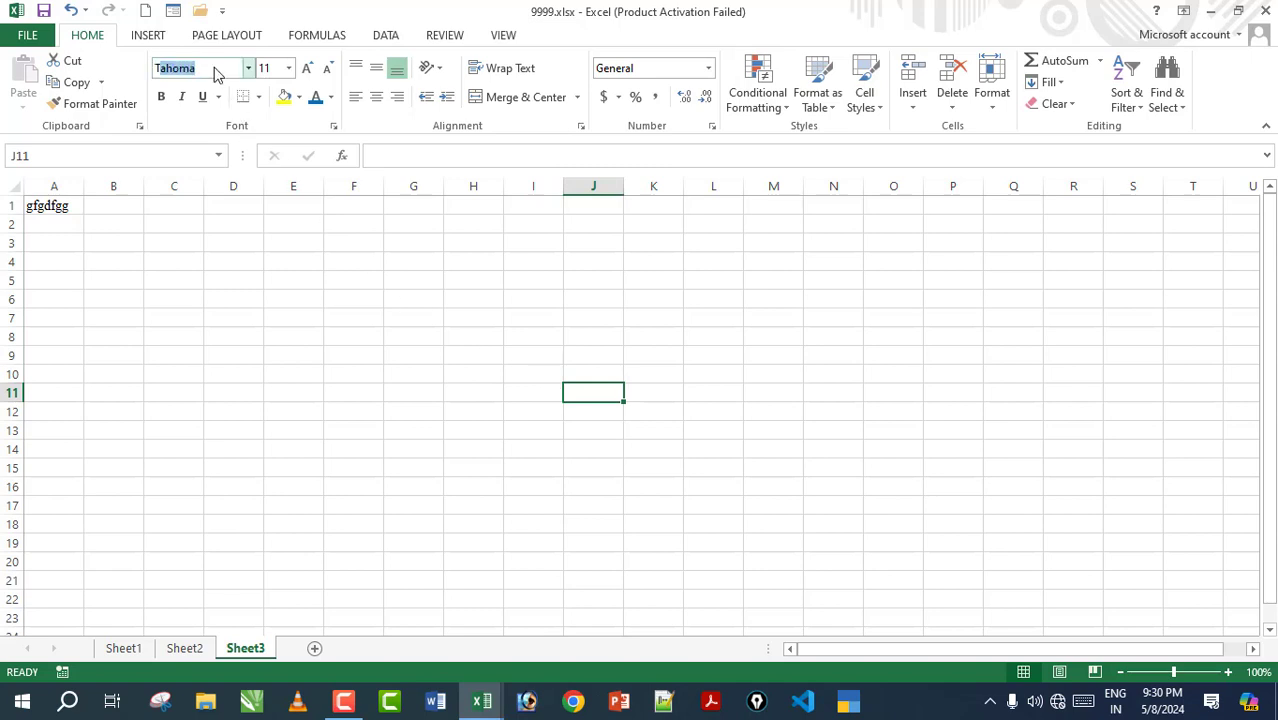
type("imes New R")
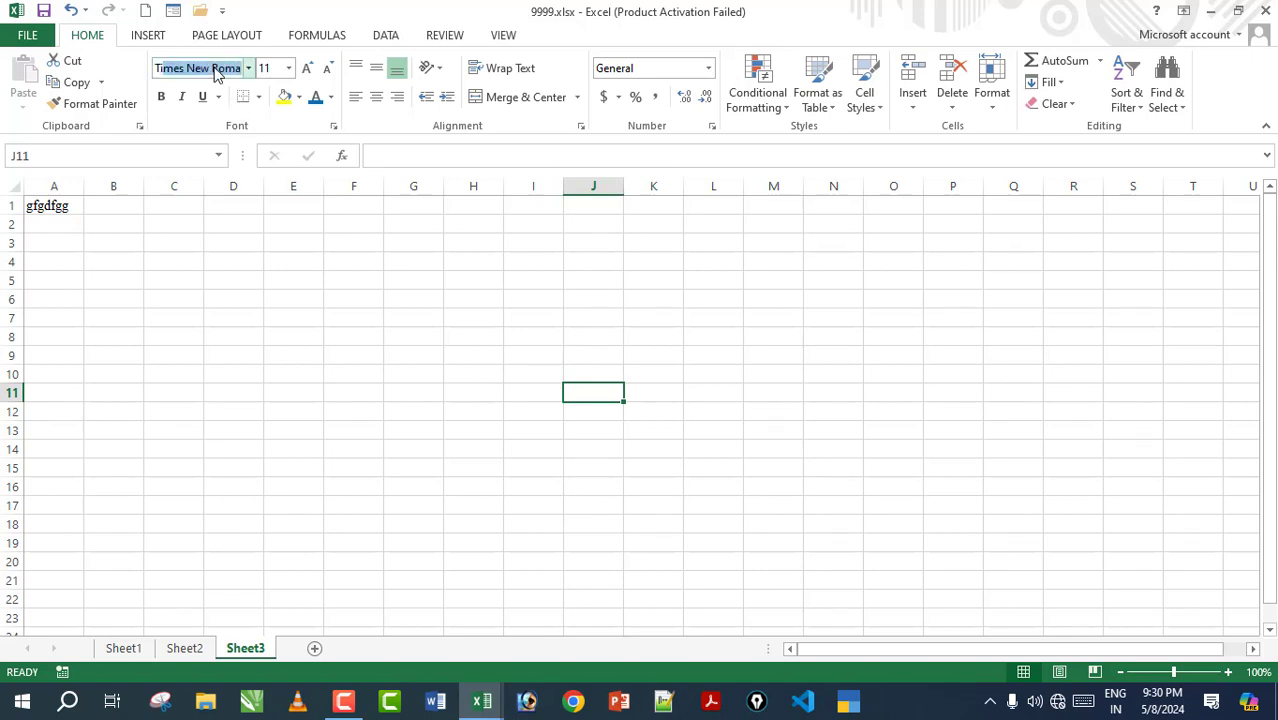
key("Return")
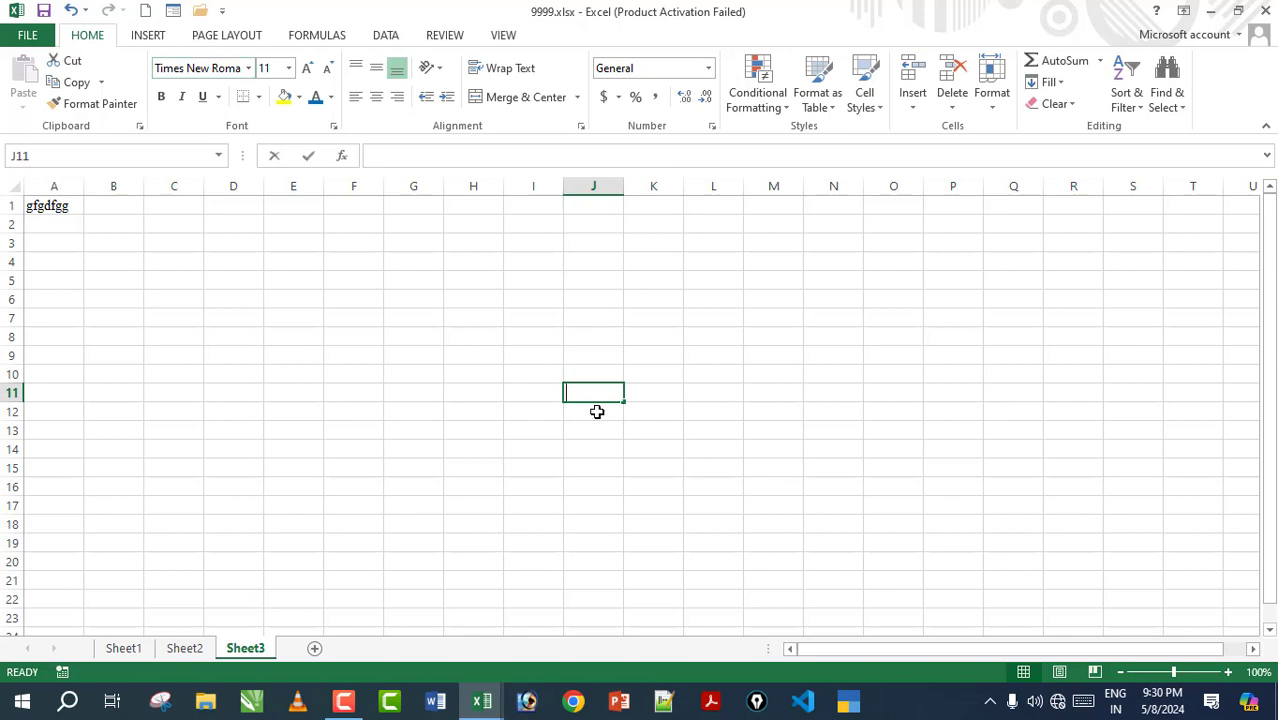
type("ggdfgdfg")
left_click(328, 368)
Select a few cells and the block A1:M19, then clear the selection.
left_click(190, 299)
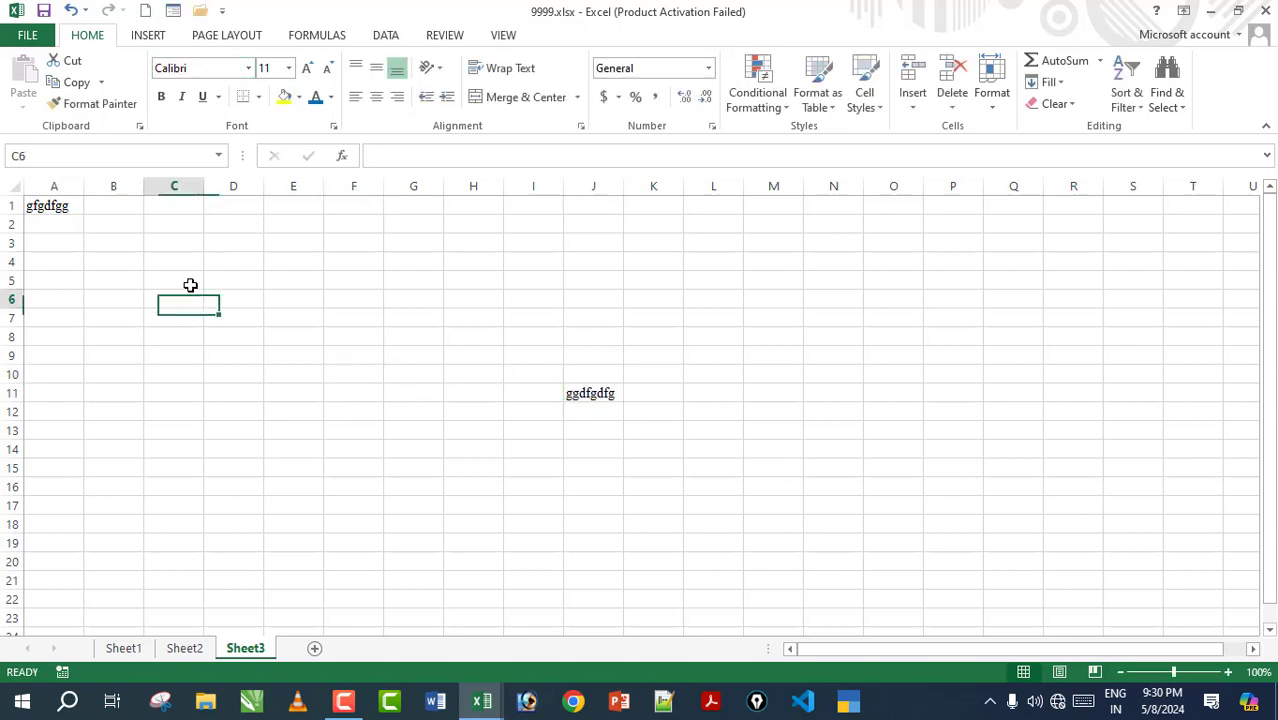
left_click(769, 385)
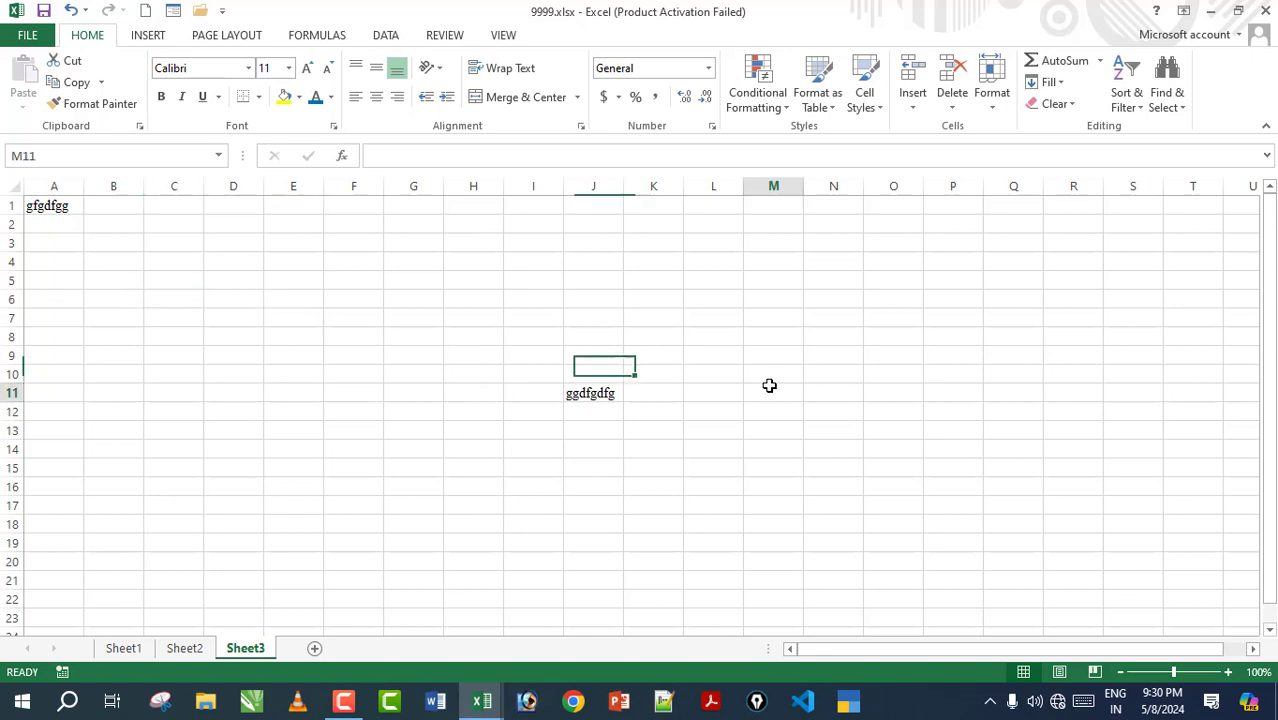
left_click(189, 319)
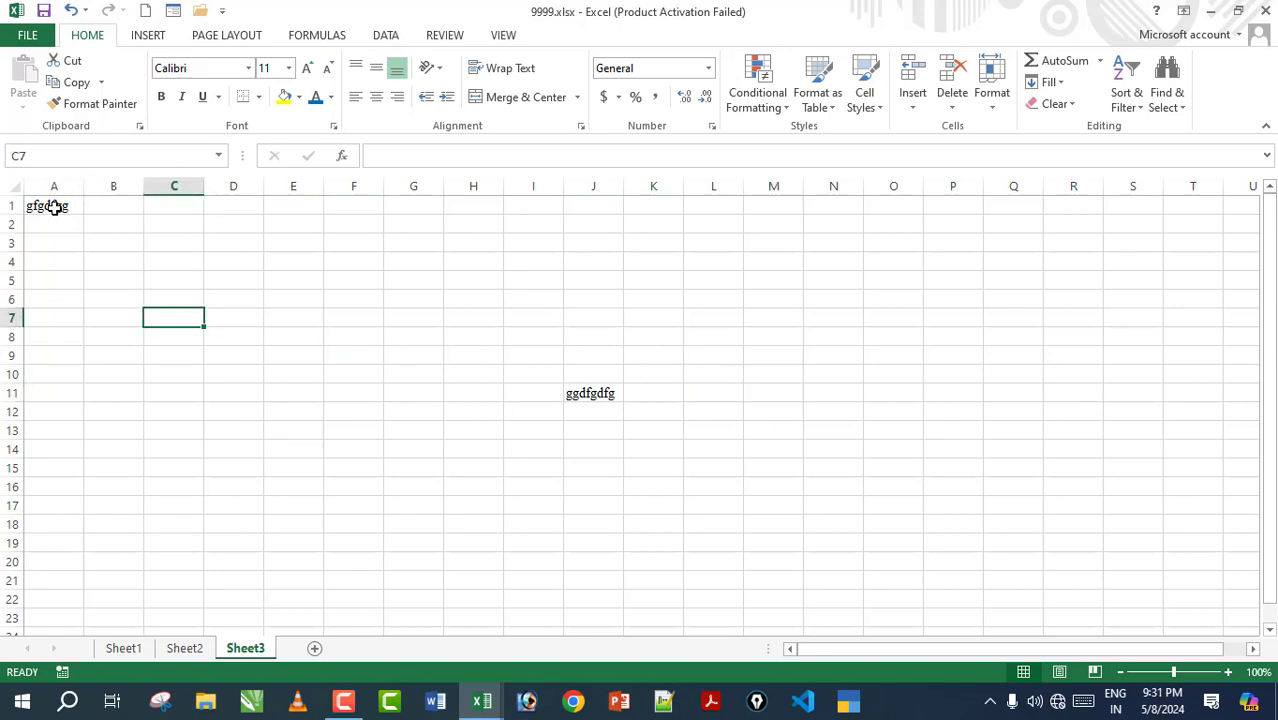
left_click_drag(54, 207, 795, 549)
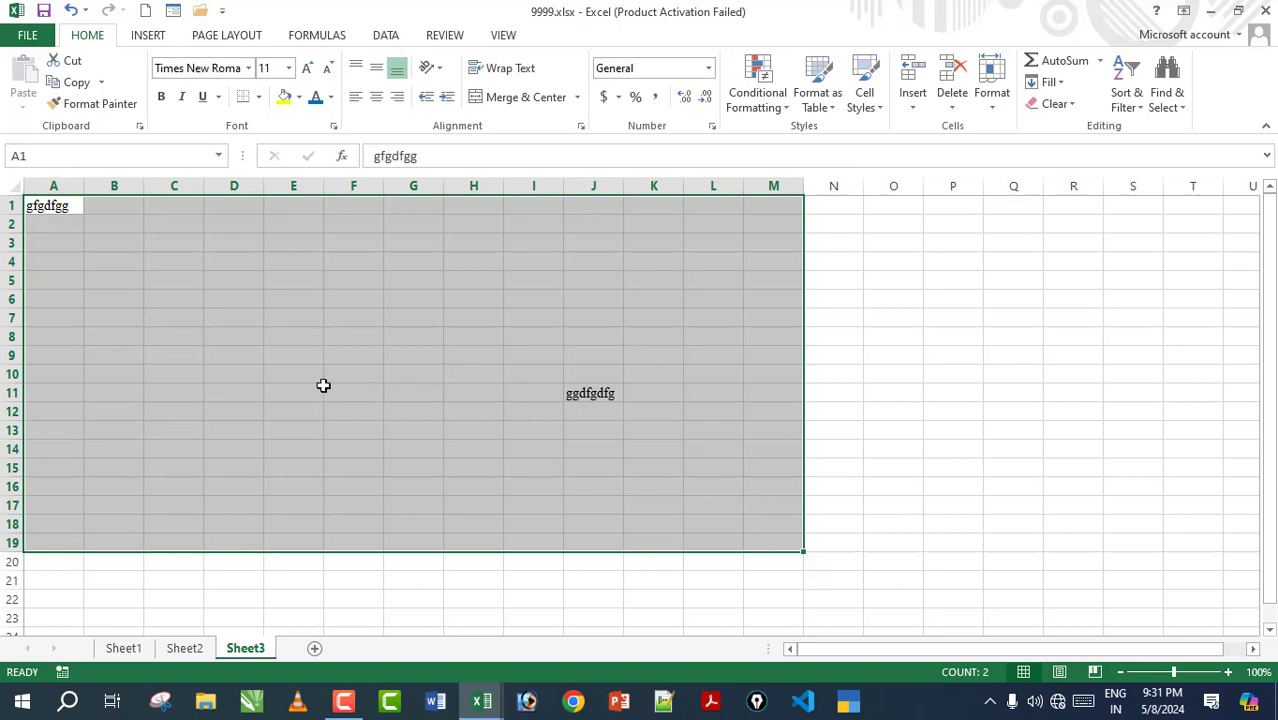
left_click(318, 379)
Set B3 to Kruti Dev 010 and type 'jfglkdsjfhkasd' into it.
left_click(137, 241)
left_click(232, 73)
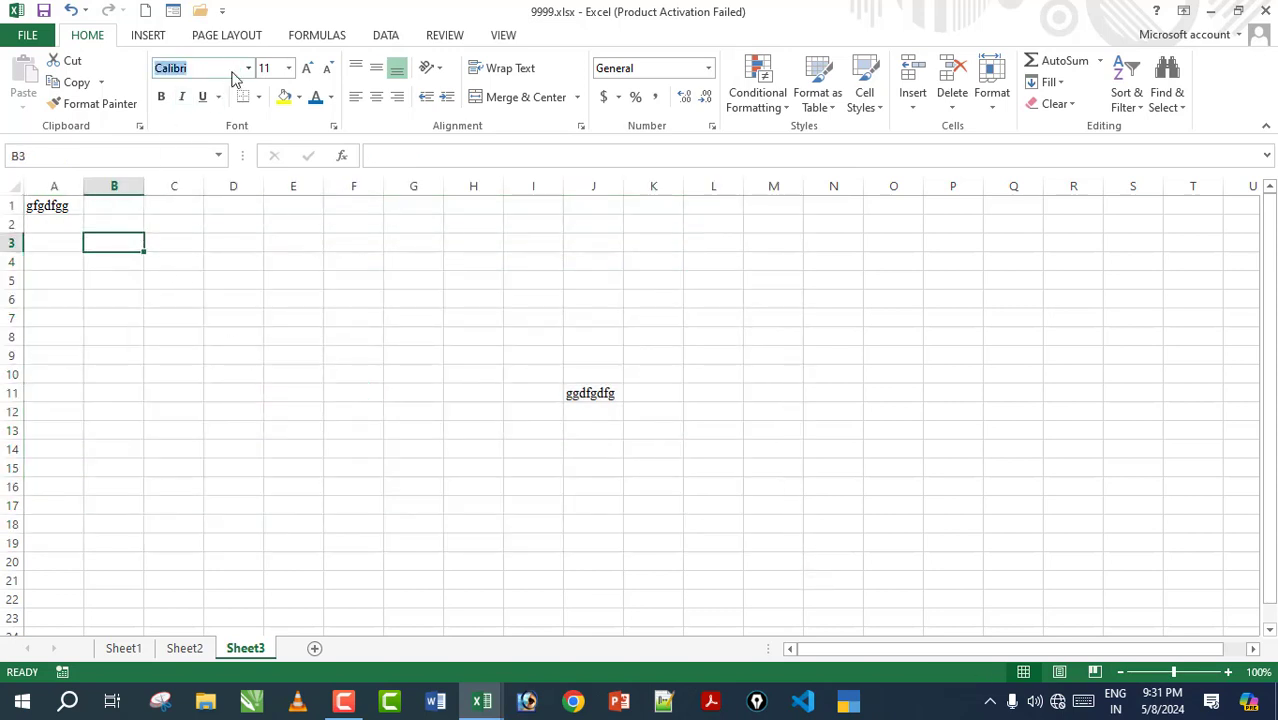
type("Kr")
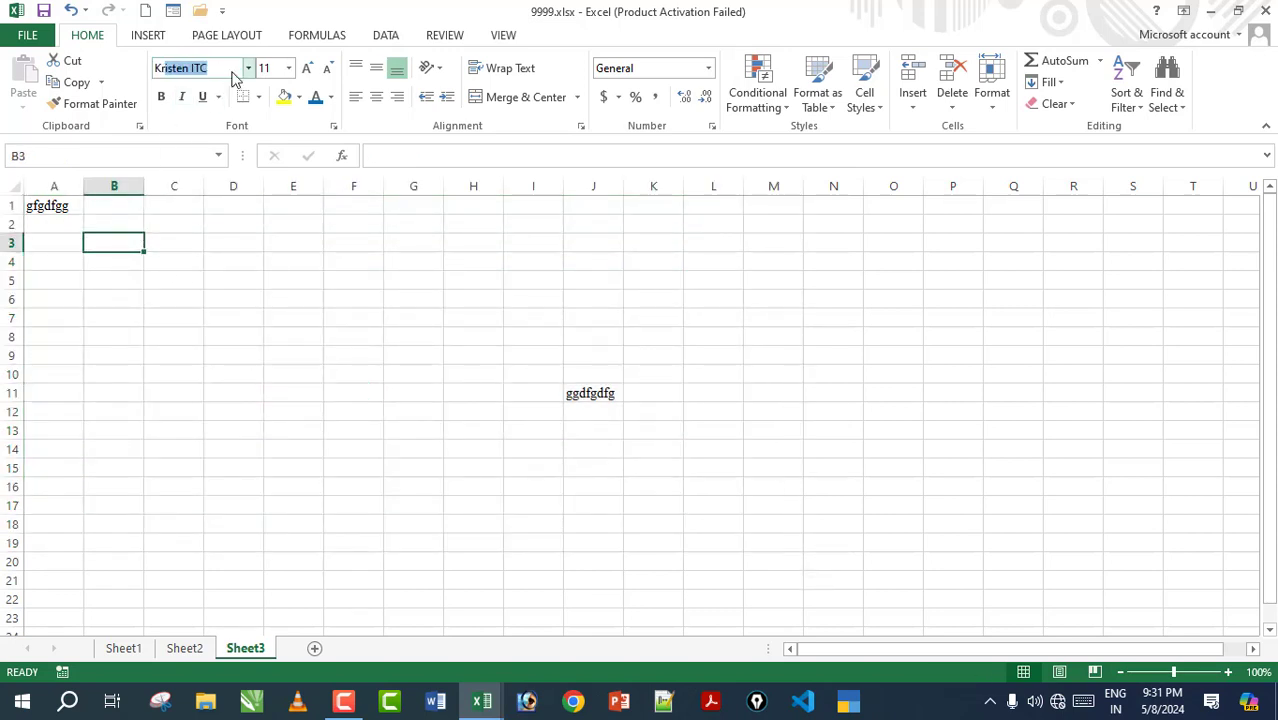
type("uti Dev 010")
key("Return")
type("j")
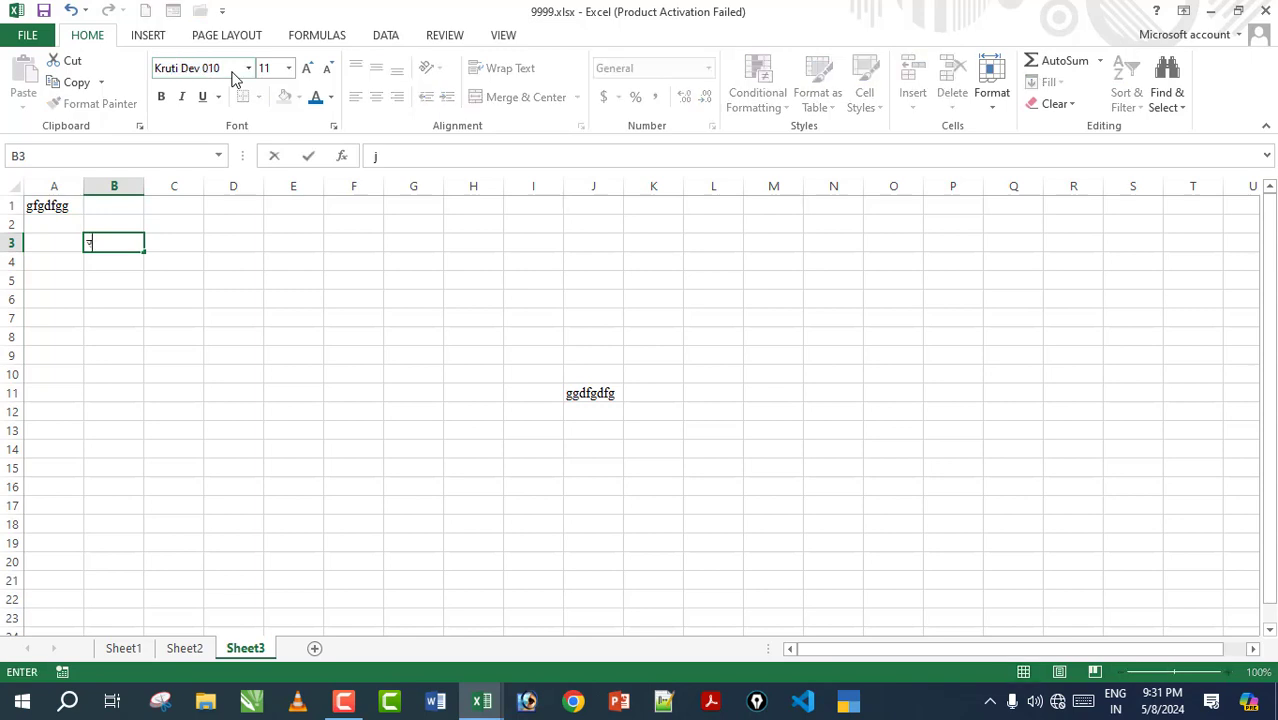
type("fglkdsjfhkasd")
key("Return")
Enter 'fsdfl;sdk;f' in B4, then check B4's contents and A1's font.
type(";f")
key("Return")
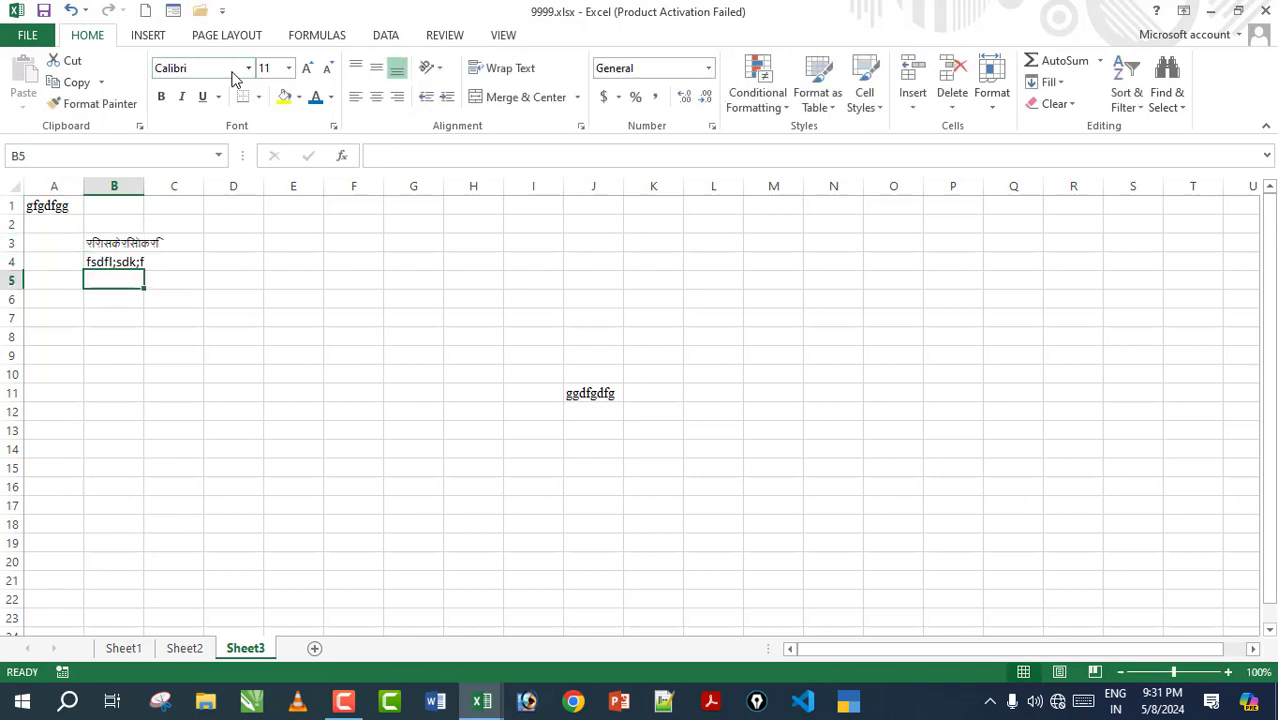
left_click(120, 263)
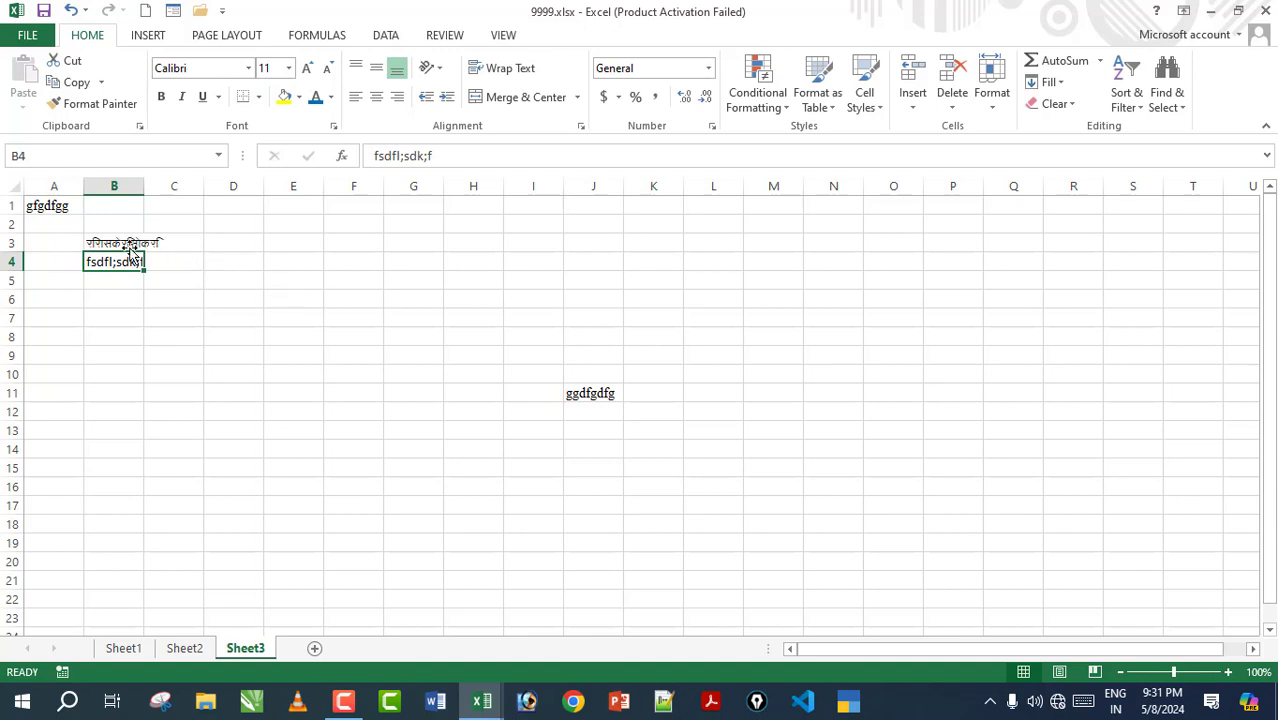
left_click(70, 208)
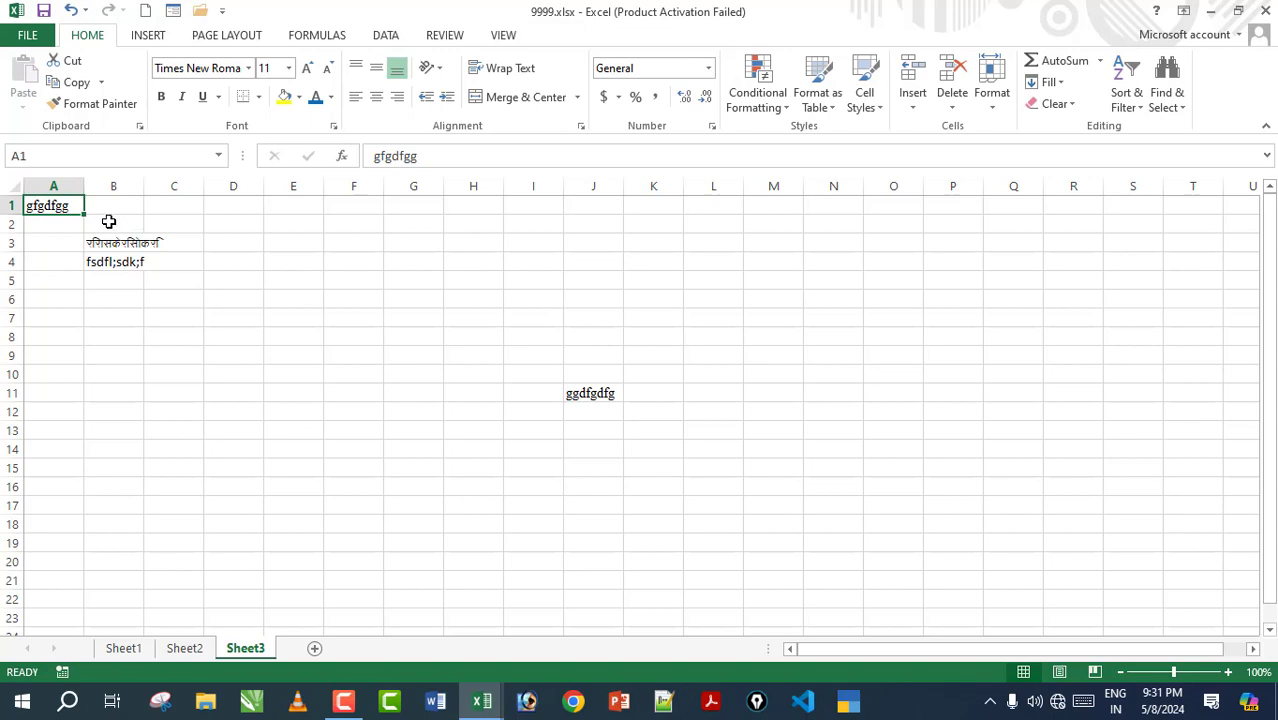
Select the whole sheet and change its font to Arial.
key("ctrl+a")
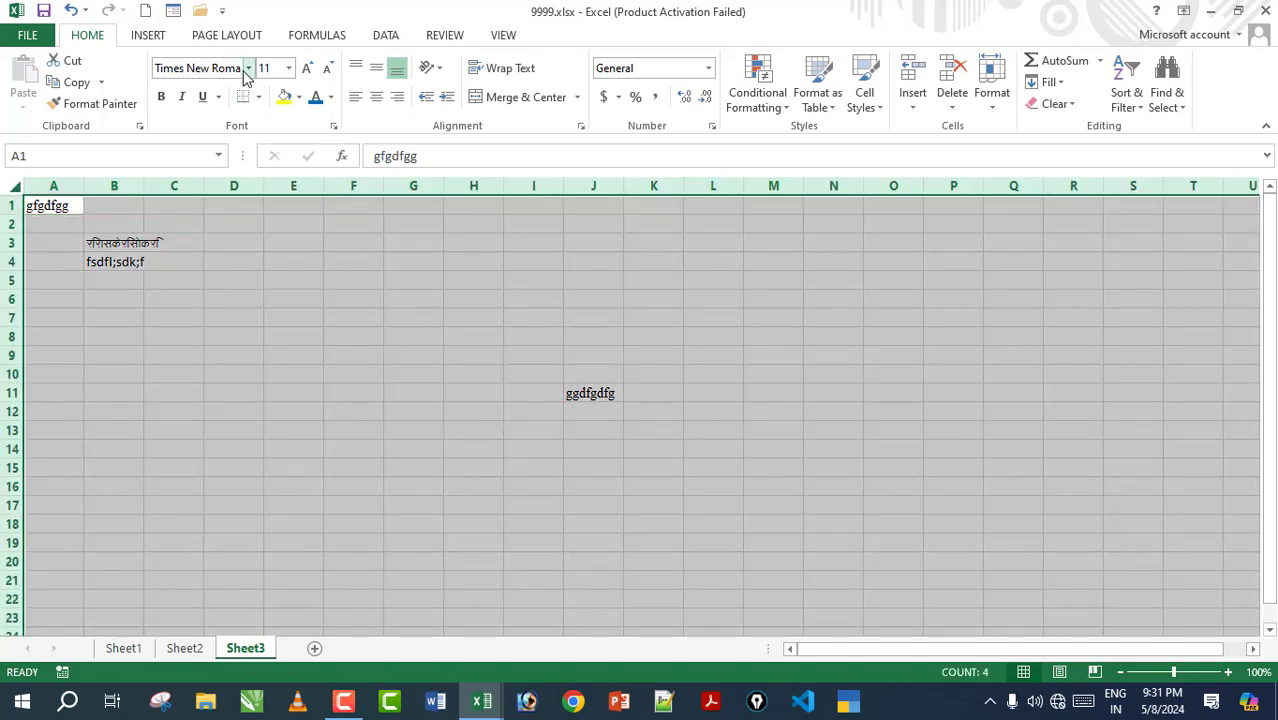
left_click(250, 68)
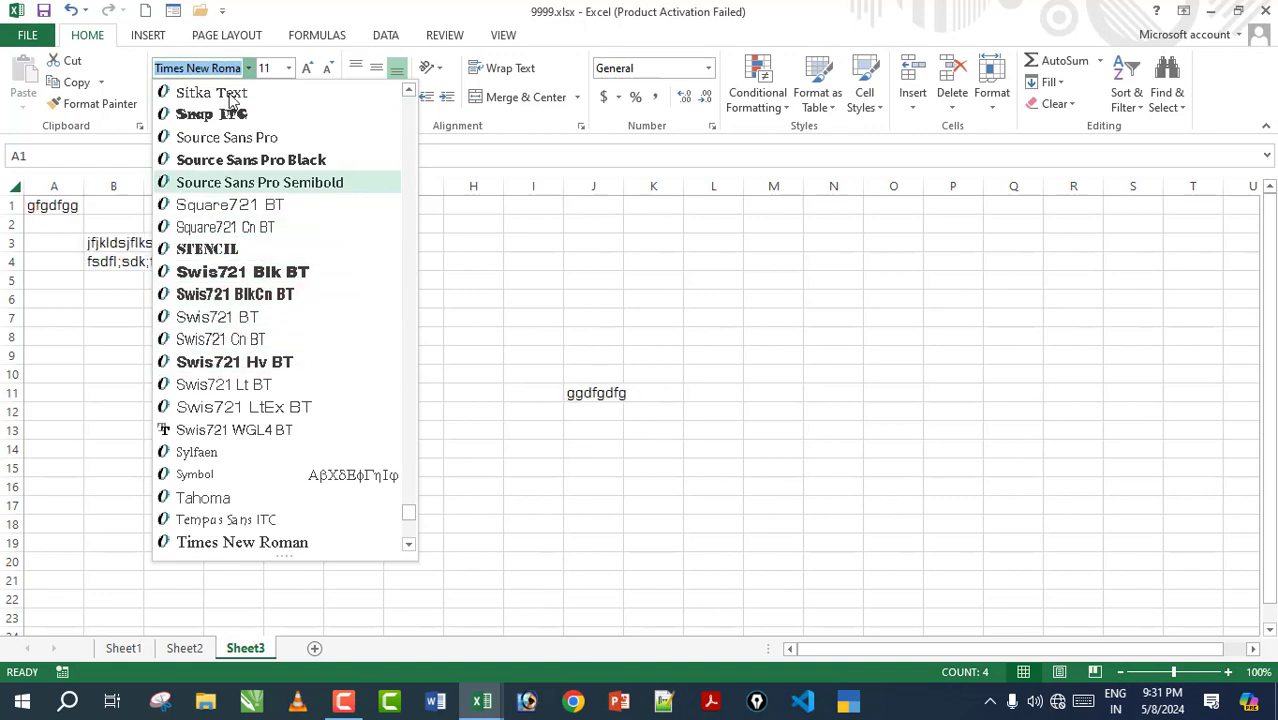
scroll(232, 97, "up", 2)
scroll(240, 97, "up", 4)
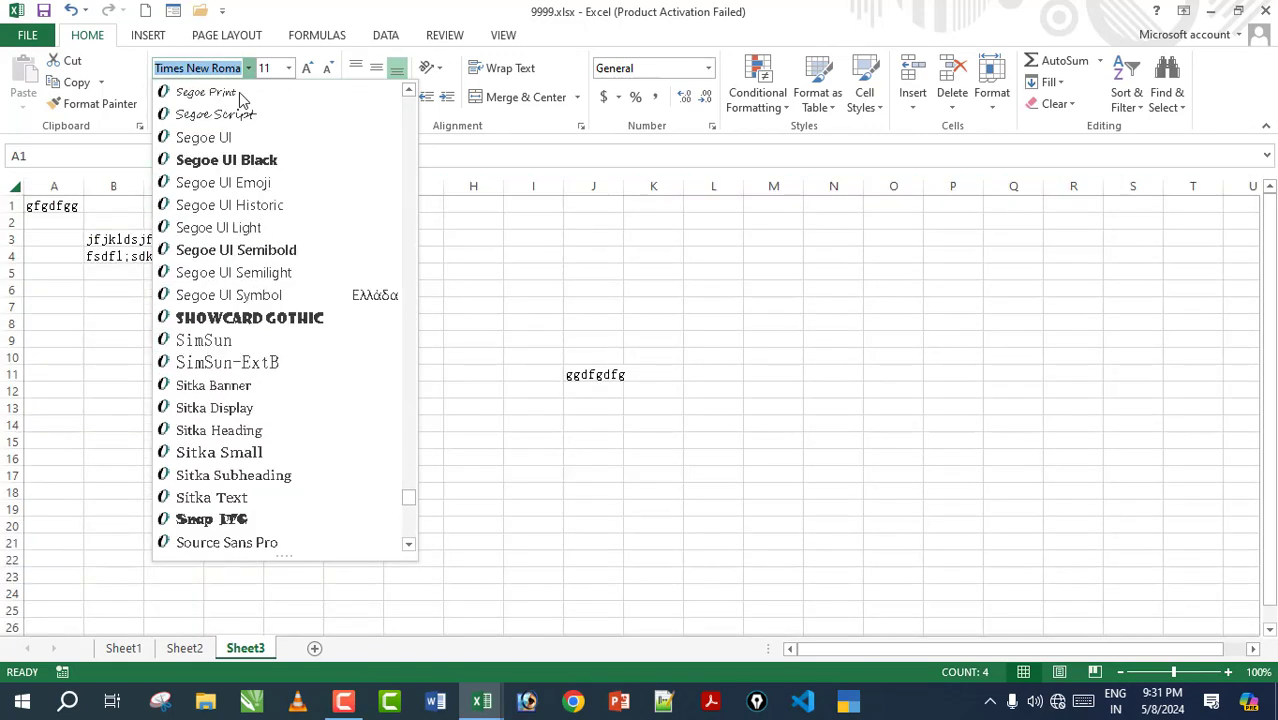
scroll(240, 97, "up", 8)
scroll(242, 97, "up", 8)
scroll(244, 97, "up", 7)
scroll(246, 97, "up", 8)
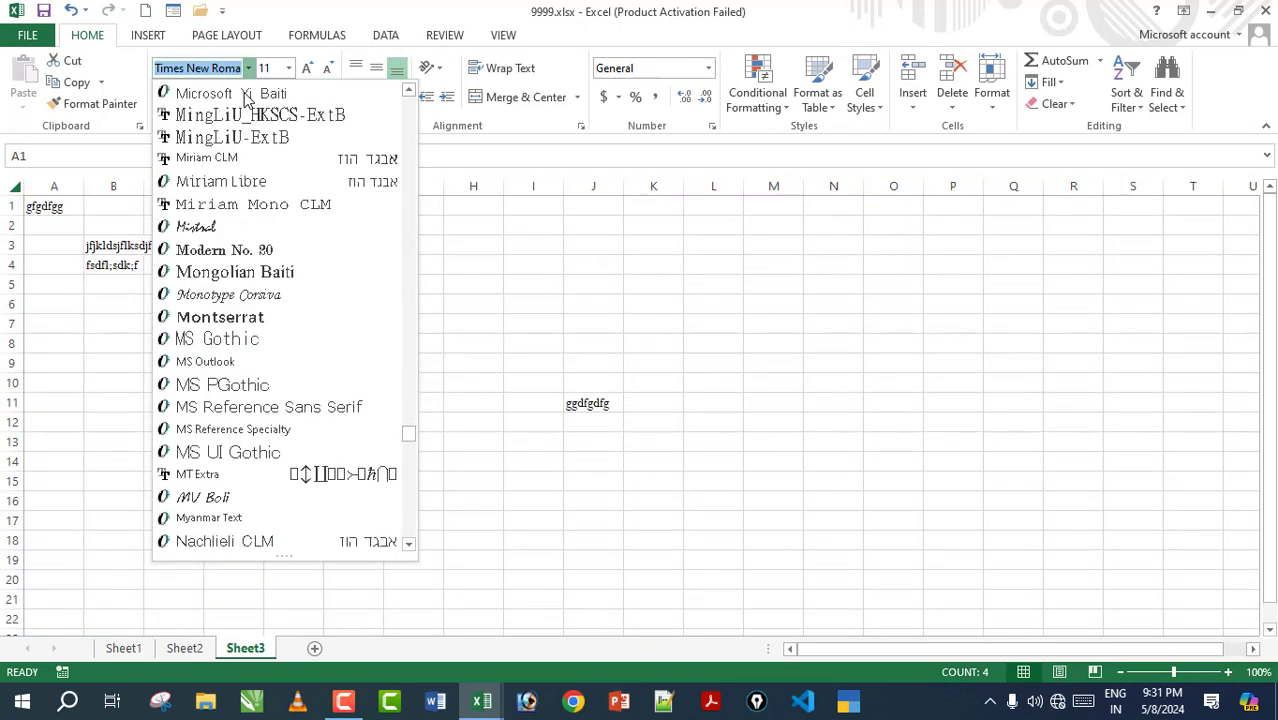
scroll(246, 97, "up", 5)
left_click_drag(408, 431, 424, 104)
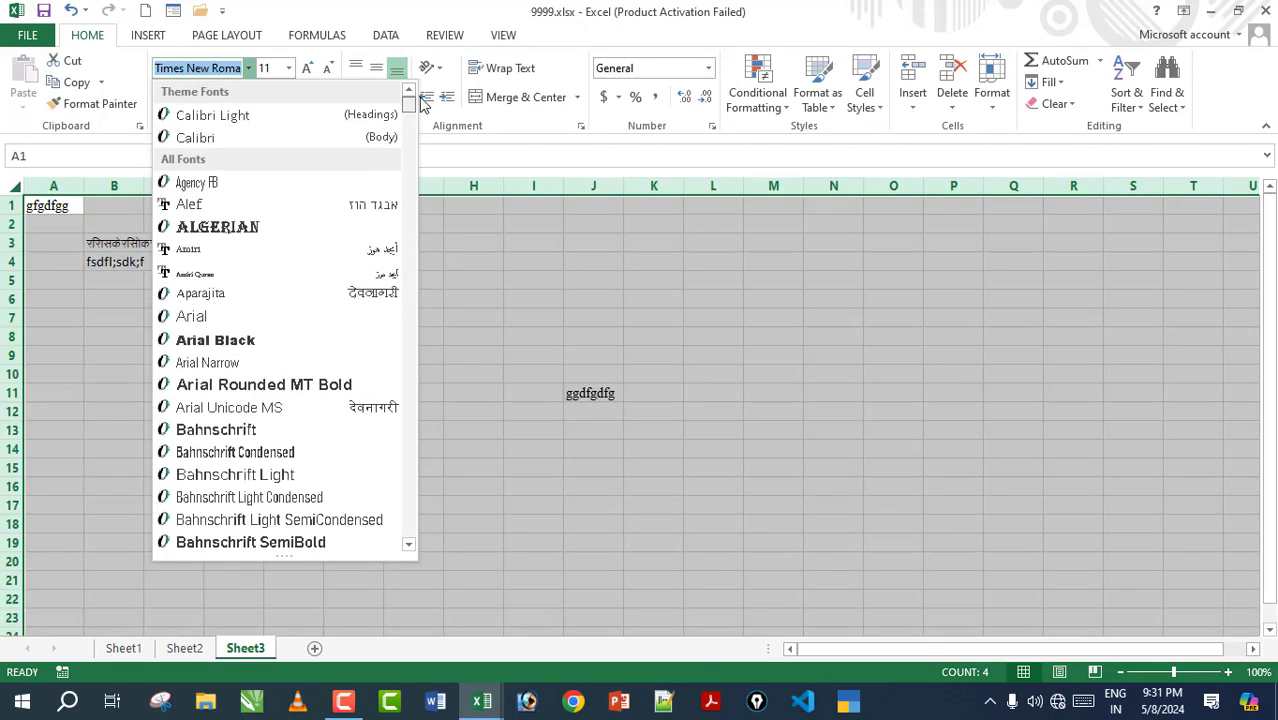
type("a")
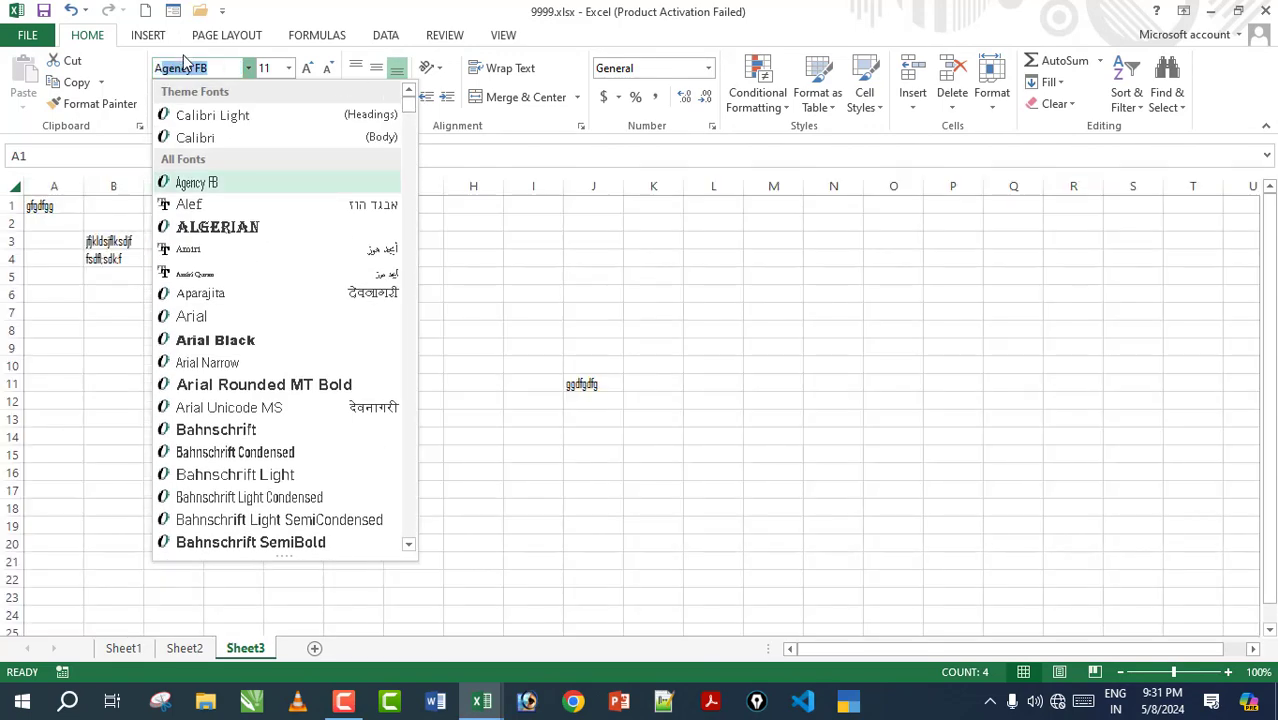
type("rial")
key("Return")
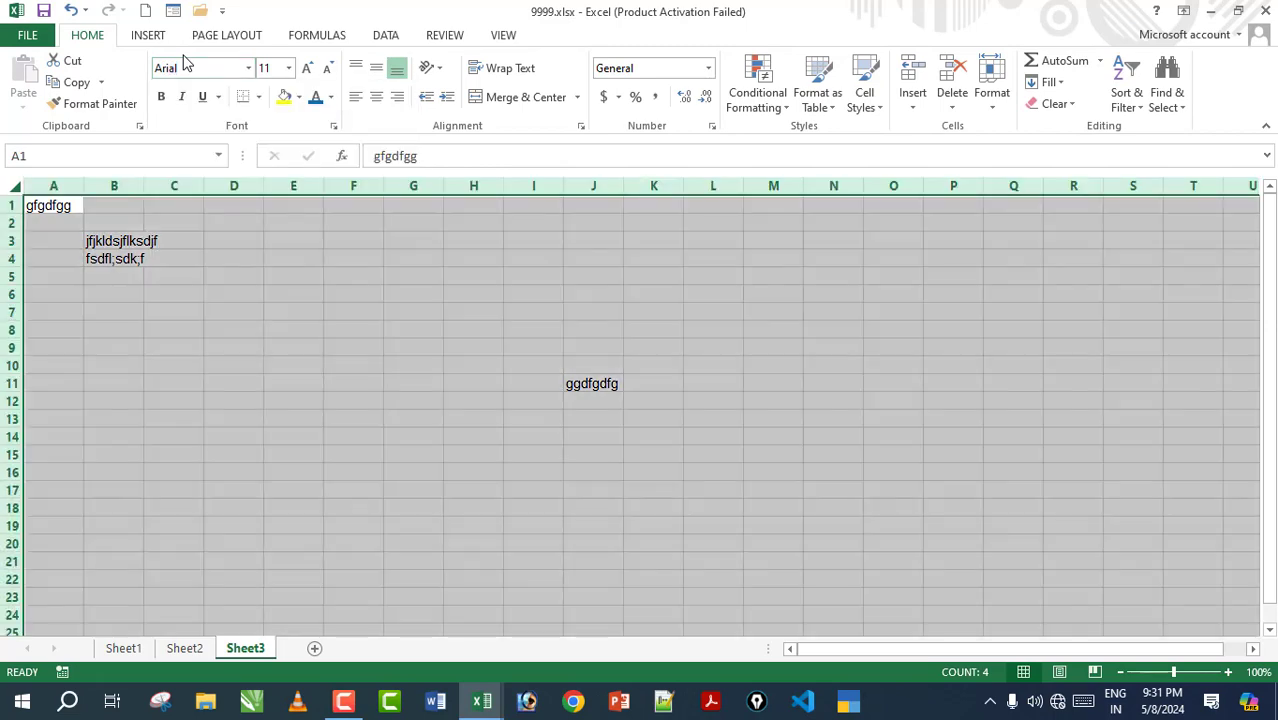
left_click(276, 411)
Check various cells, then select A1 and the whole sheet again.
left_click(101, 238)
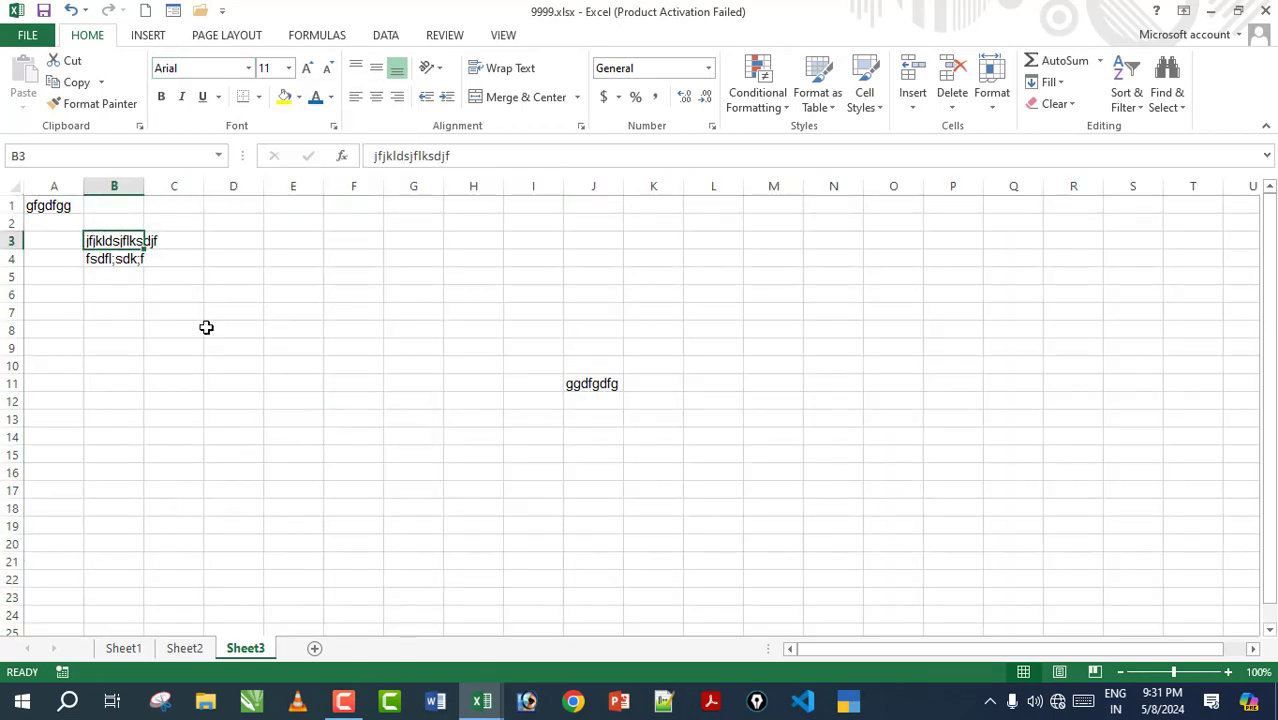
left_click(208, 328)
left_click(293, 383)
left_click(357, 437)
left_click(713, 507)
left_click(1031, 365)
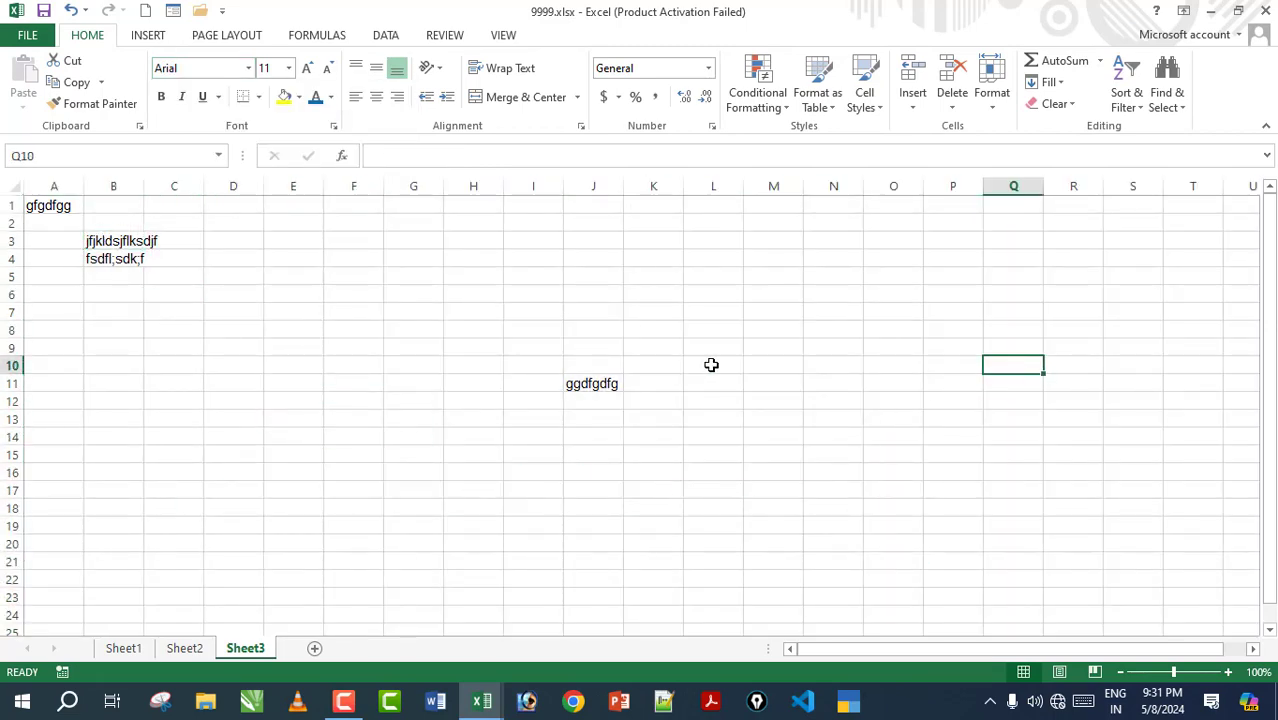
left_click(354, 345)
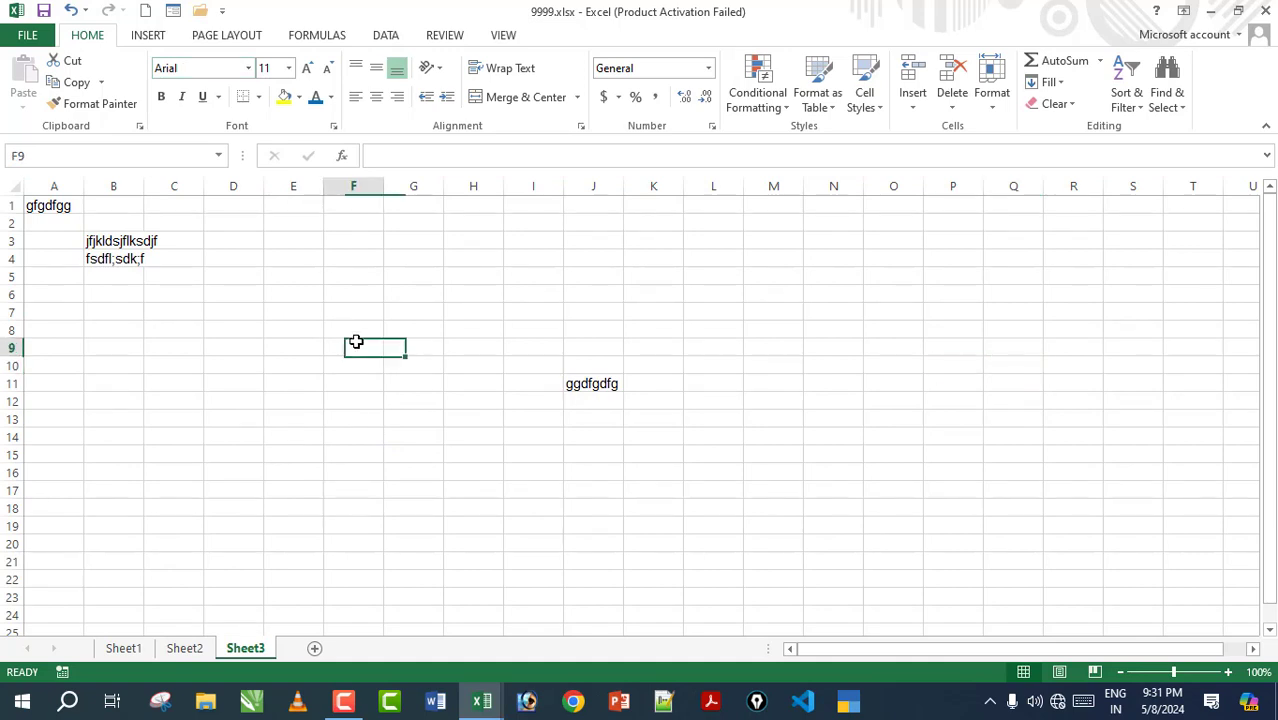
left_click(54, 209)
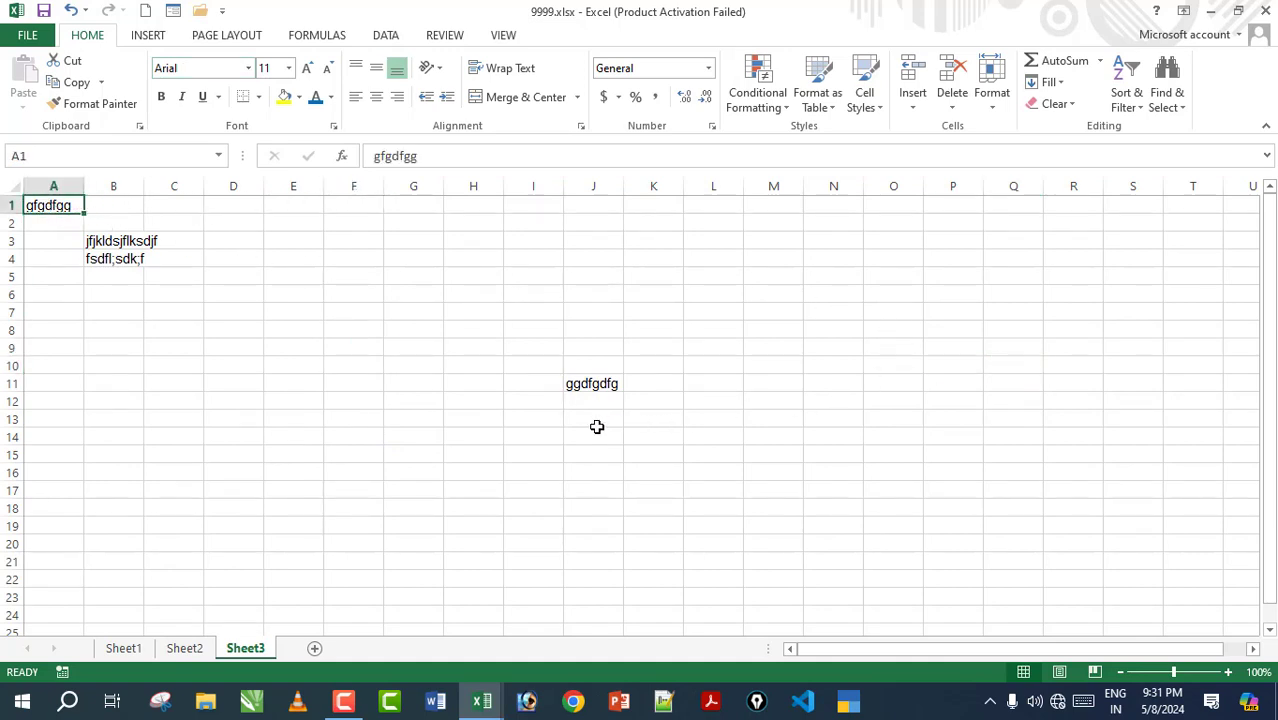
key("ctrl+a")
Apply the Kruti Dev 010 font to every cell on the sheet.
left_click(219, 66)
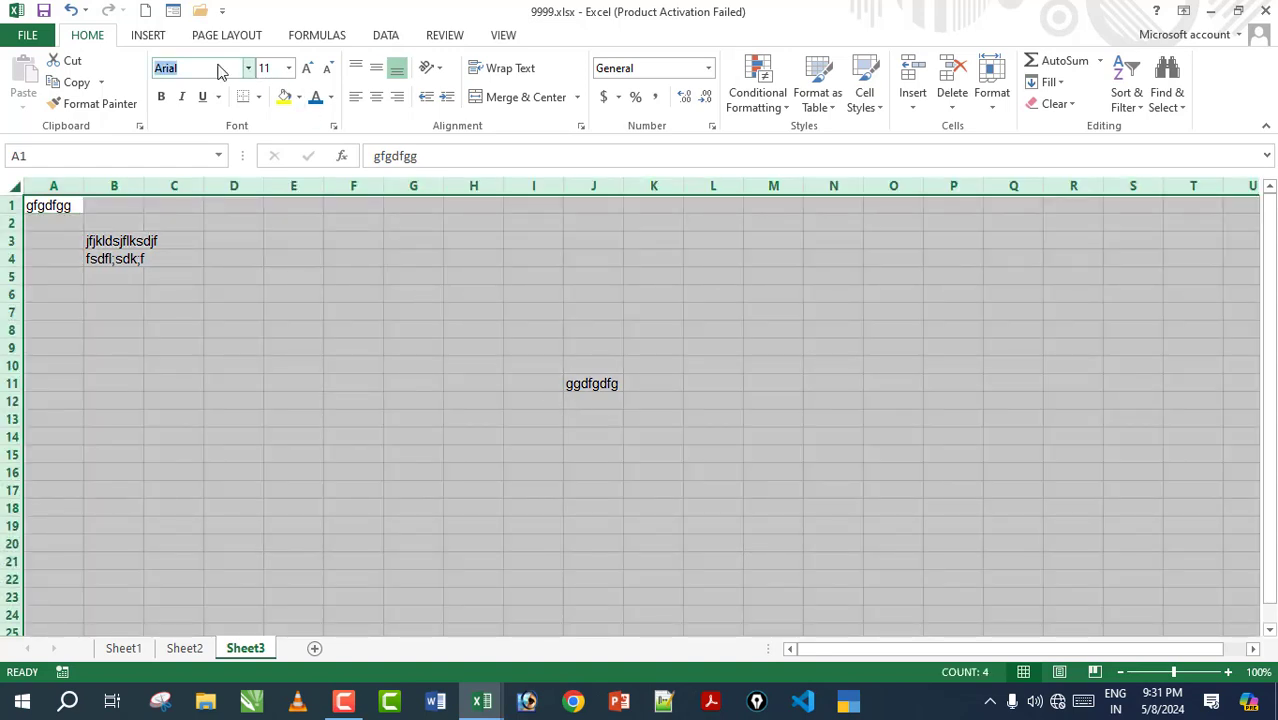
type("Kruti Dev 010")
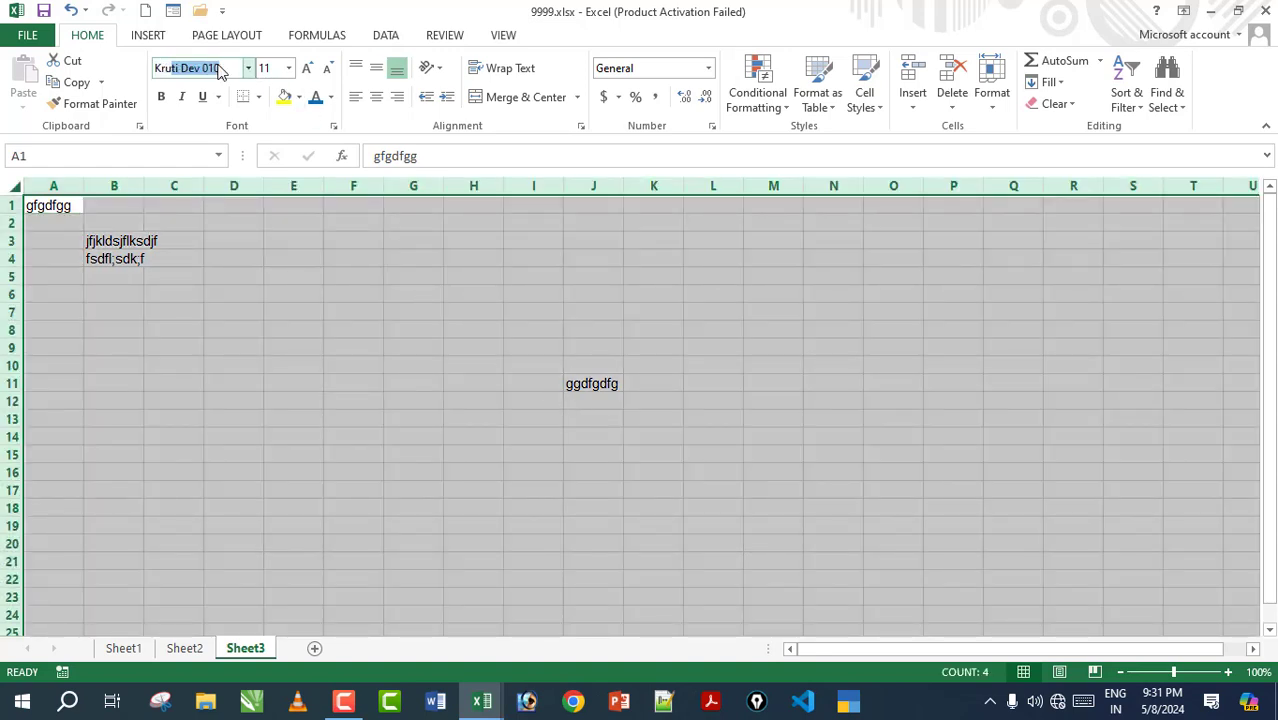
key("Return")
Type 'gdfg' as sample text into N21, D9 and G7.
left_click(456, 391)
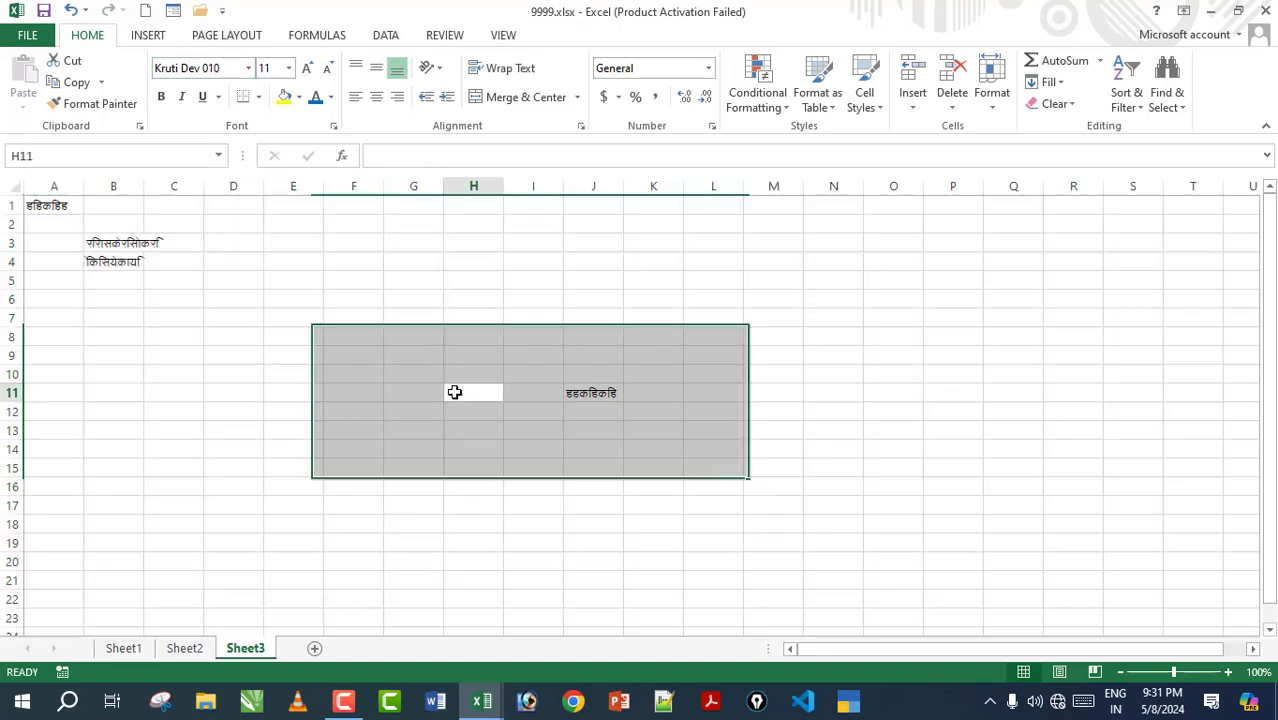
left_click(360, 522)
left_click(843, 586)
type("gdfg")
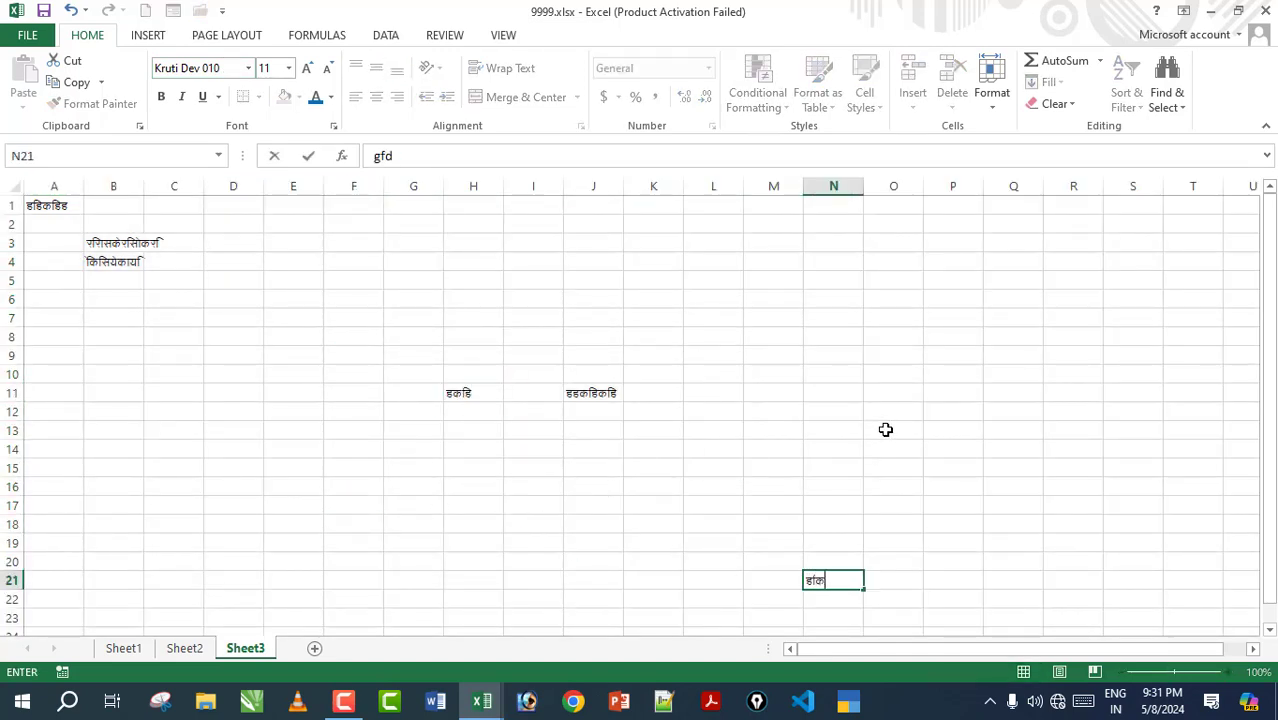
left_click(884, 428)
left_click(214, 351)
type("gdfg")
left_click(205, 425)
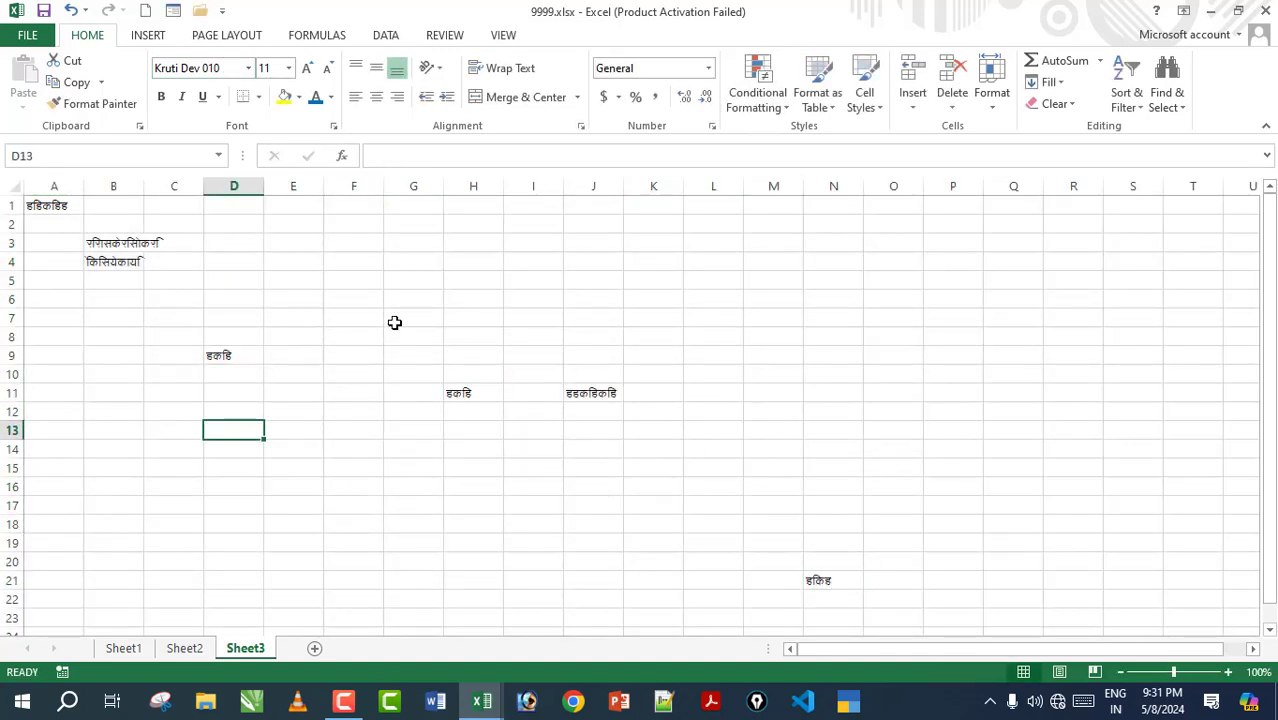
left_click(397, 320)
type("gdfg")
left_click(329, 417)
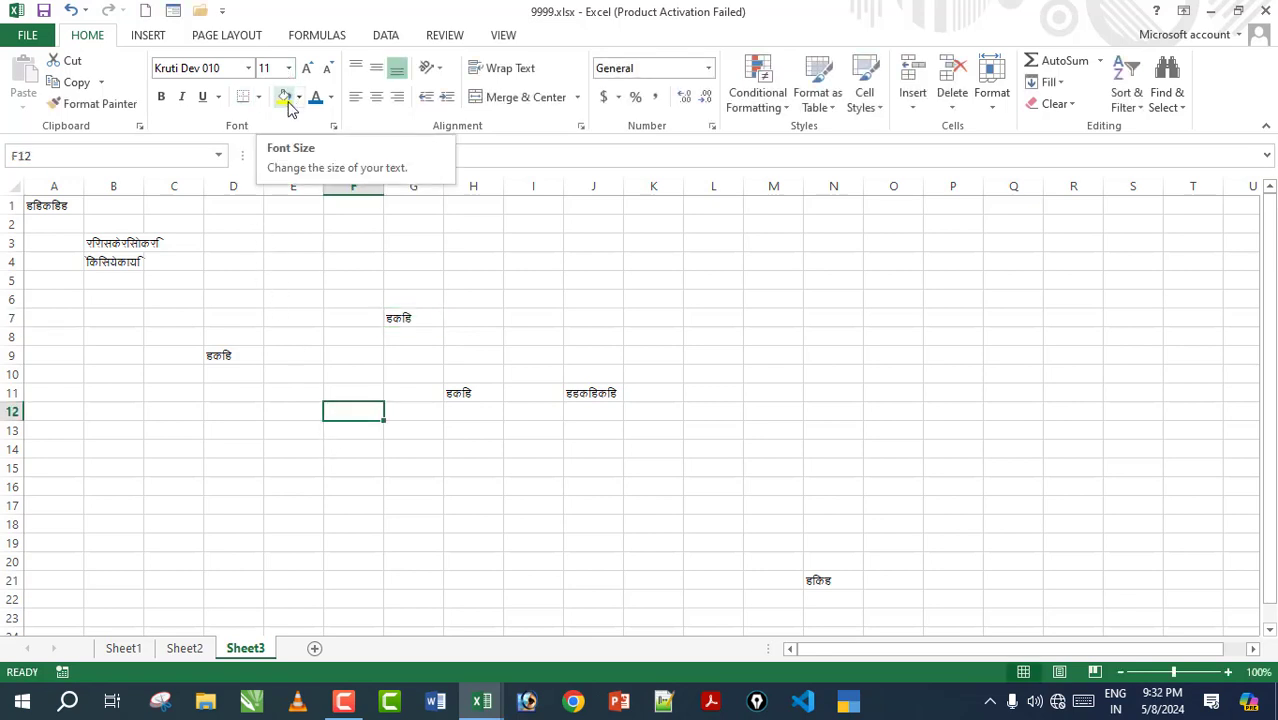
Enlarge the whole sheet's text to size 16 with Increase Font Size.
left_click(178, 282)
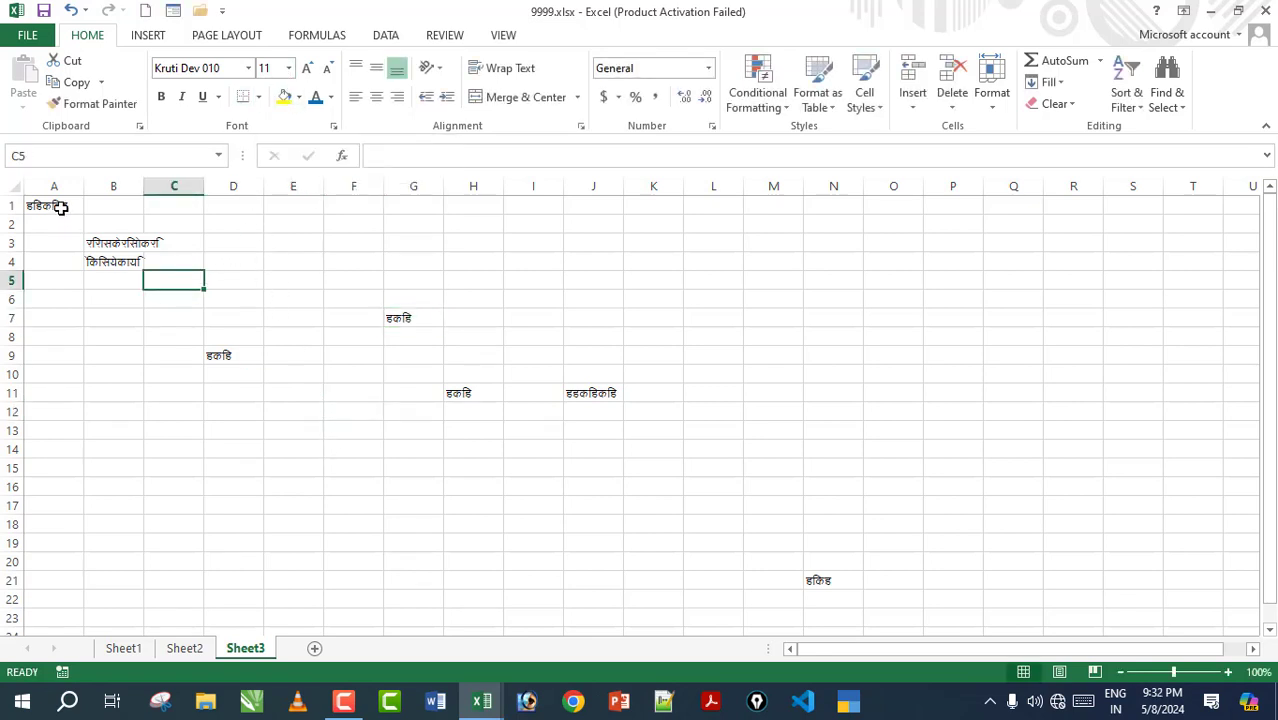
key("ctrl+a")
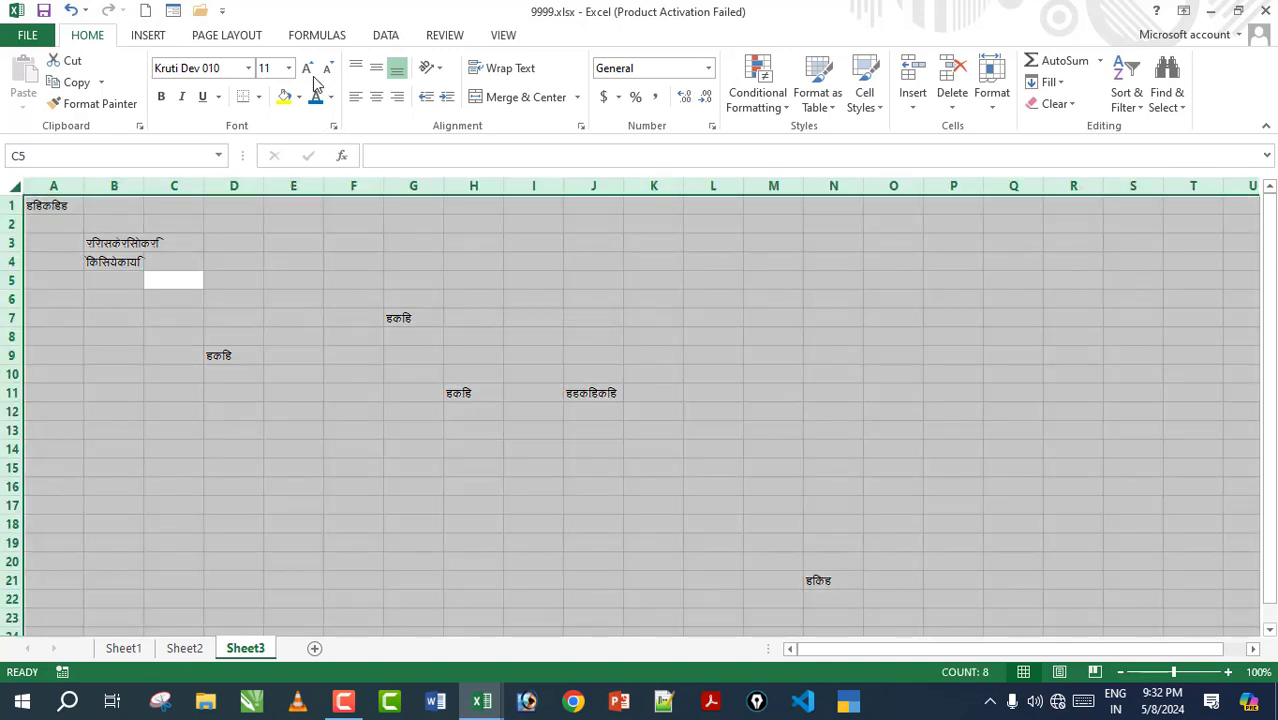
left_click(312, 74)
left_click(312, 74)
left_click(312, 74)
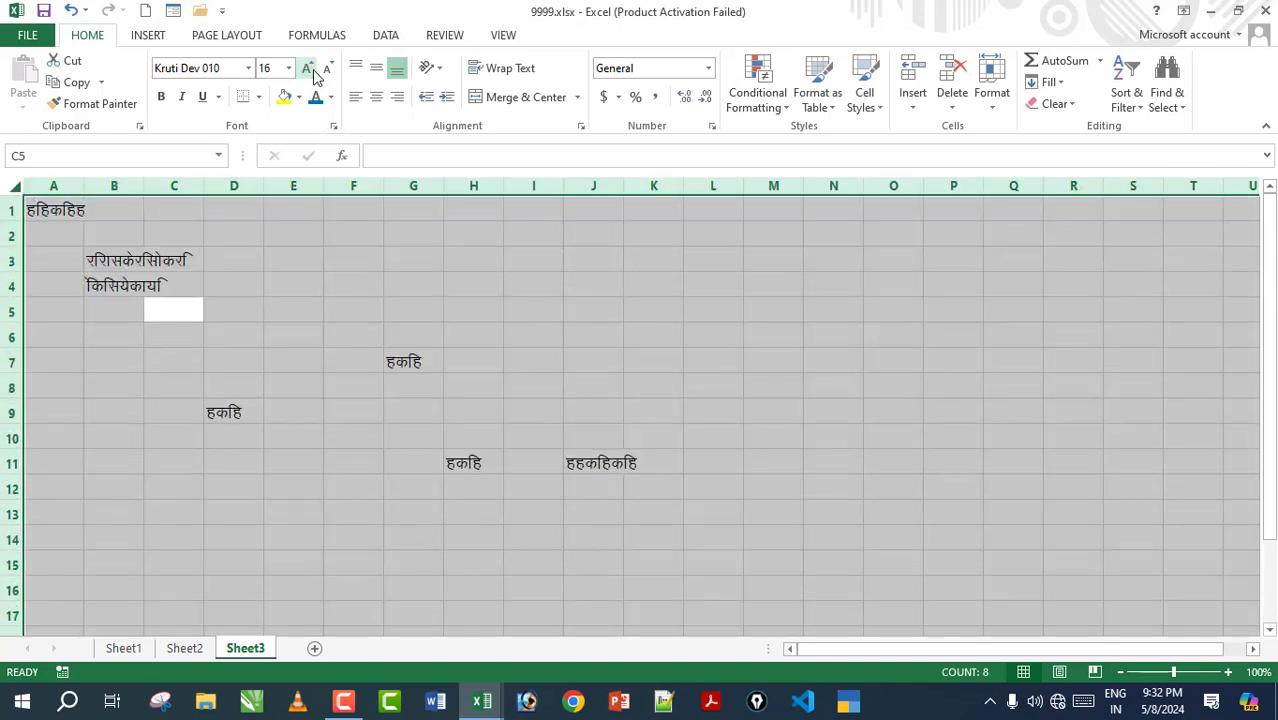
left_click(302, 231)
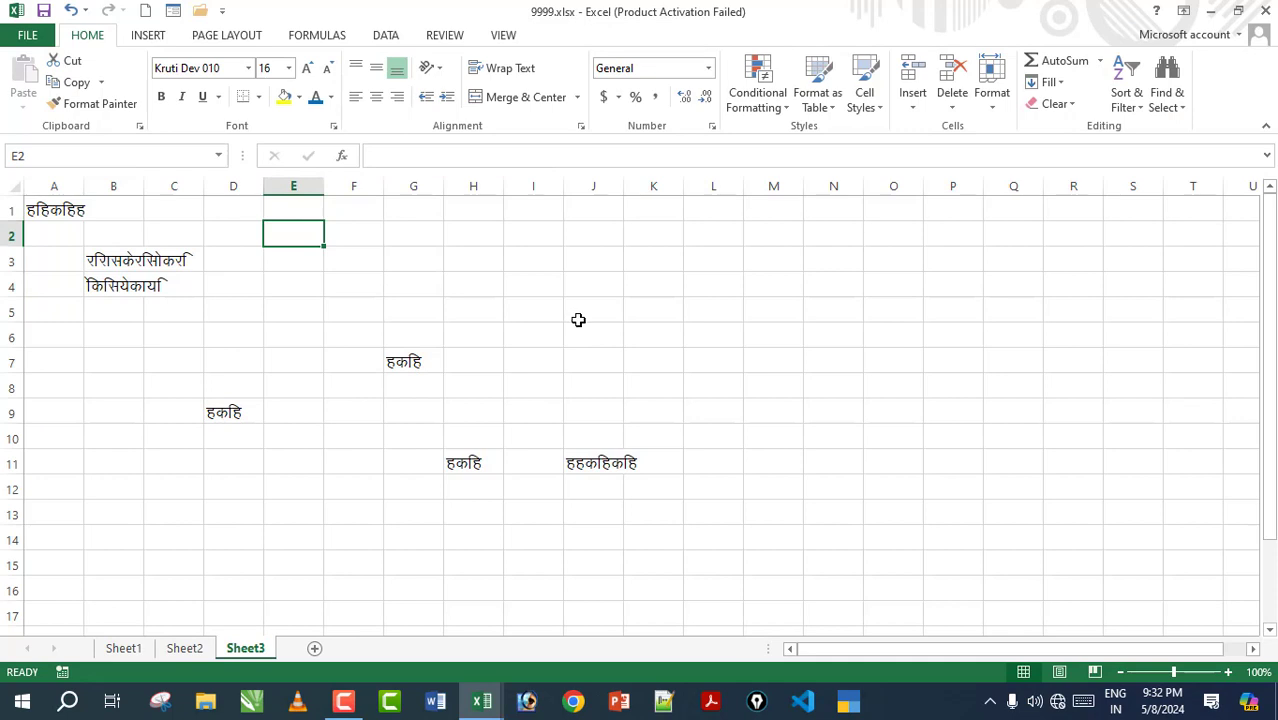
left_click(533, 337)
left_click(833, 463)
left_click(952, 565)
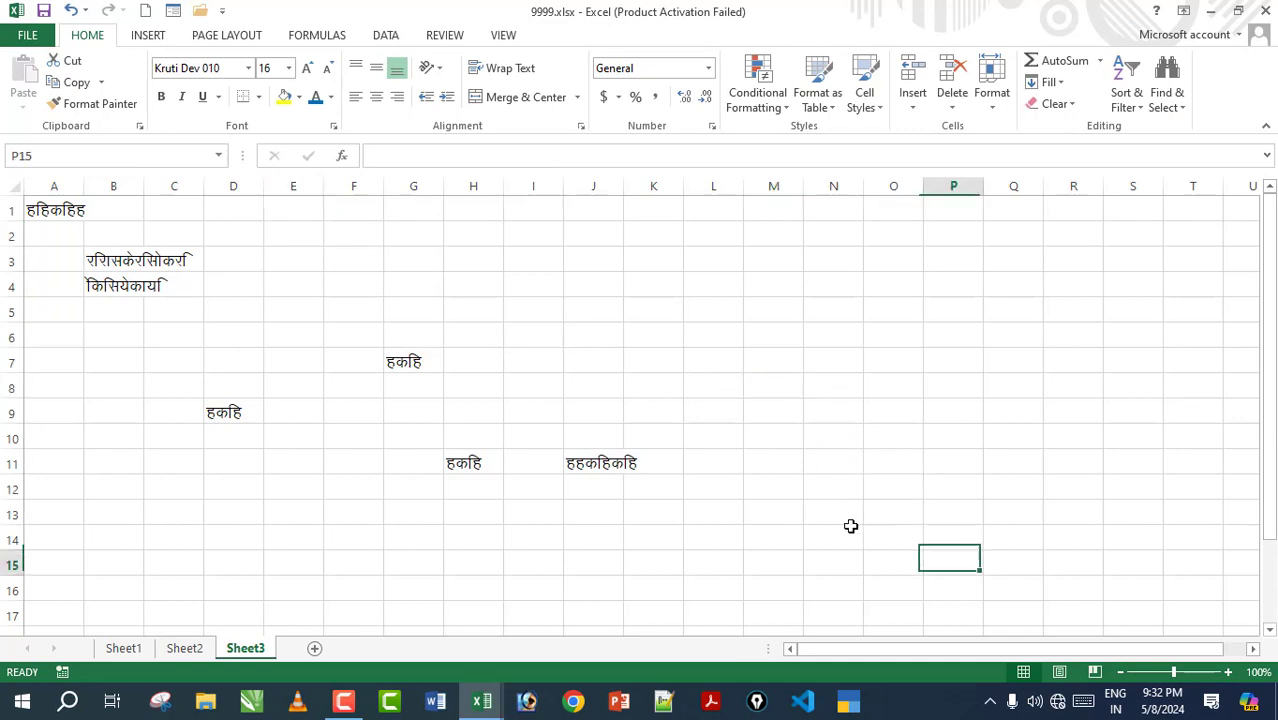
left_click(413, 312)
left_click(273, 256)
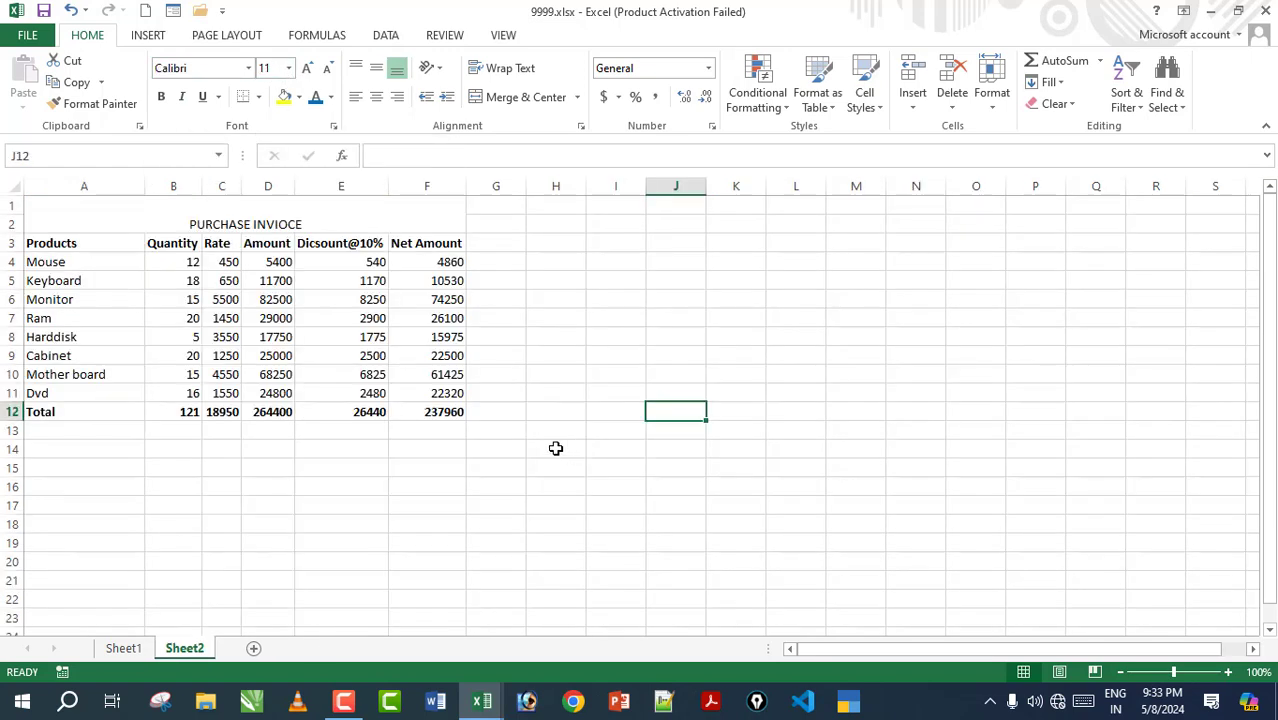
Make the merged PURCHASE INVIOCE title bold at font size 20.
left_click(359, 502)
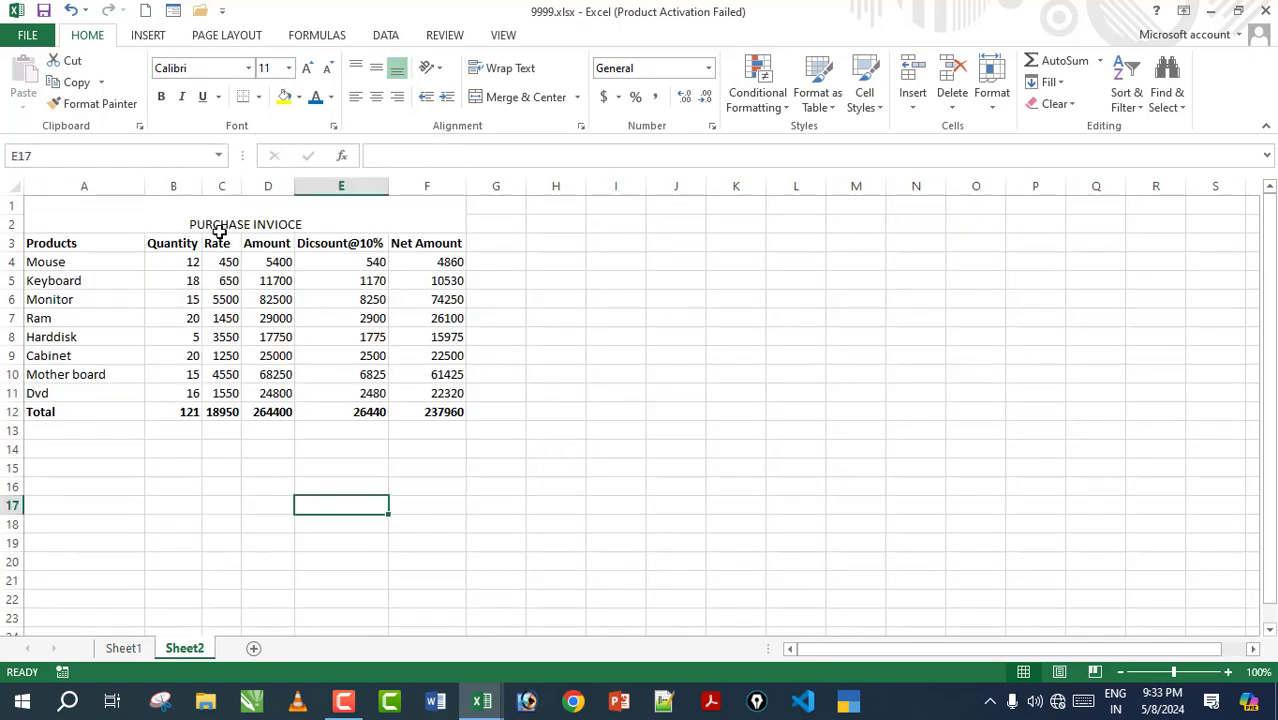
left_click(218, 230)
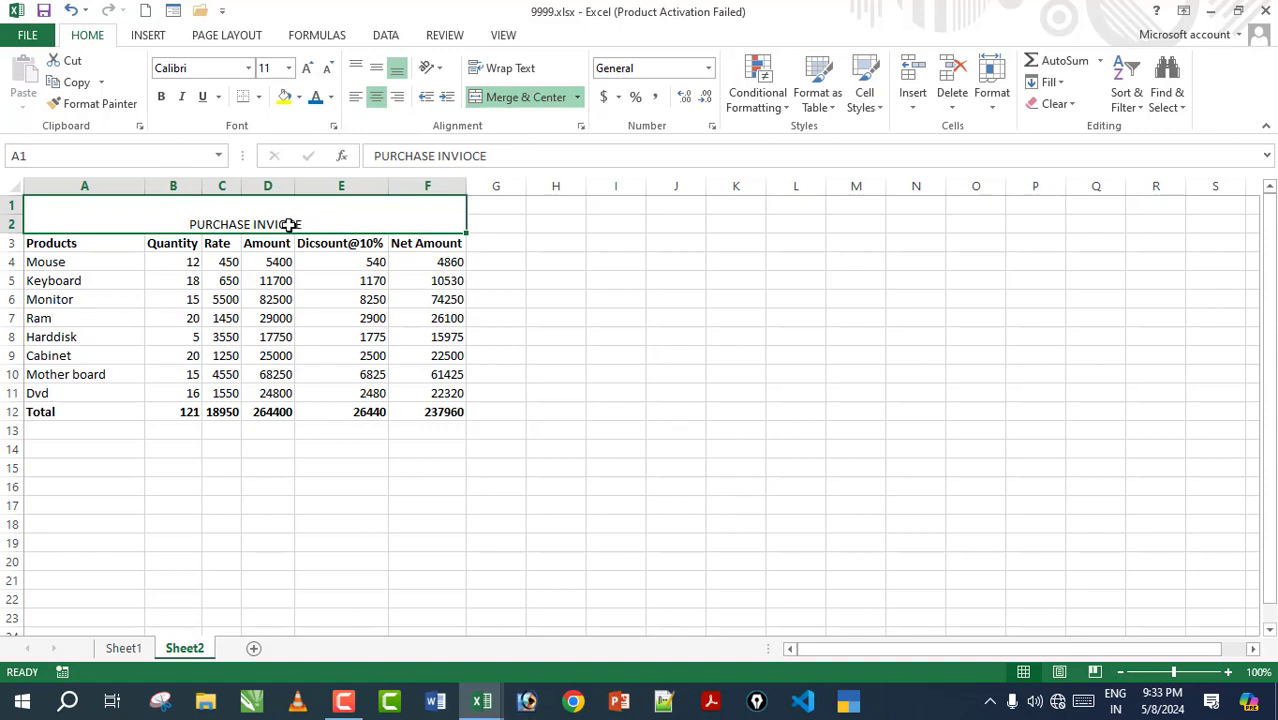
left_click(225, 318)
left_click(267, 224)
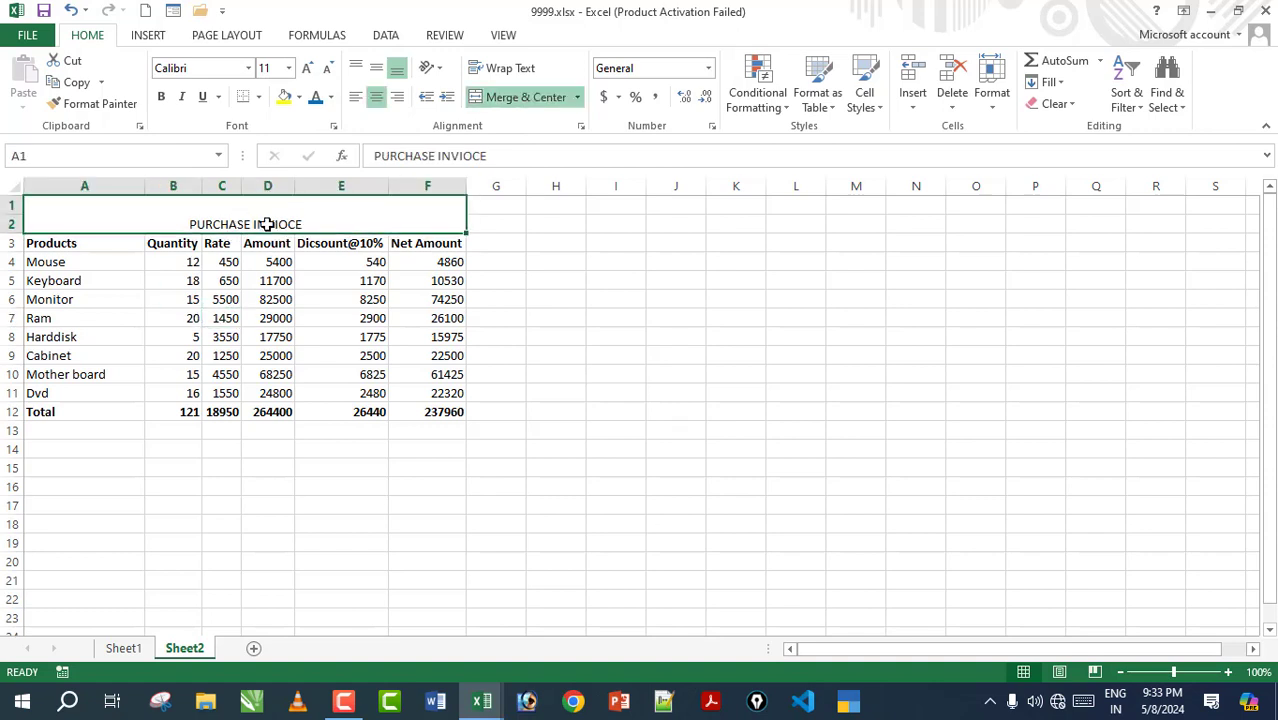
left_click(307, 70)
left_click(307, 70)
left_click(307, 70)
left_click(308, 70)
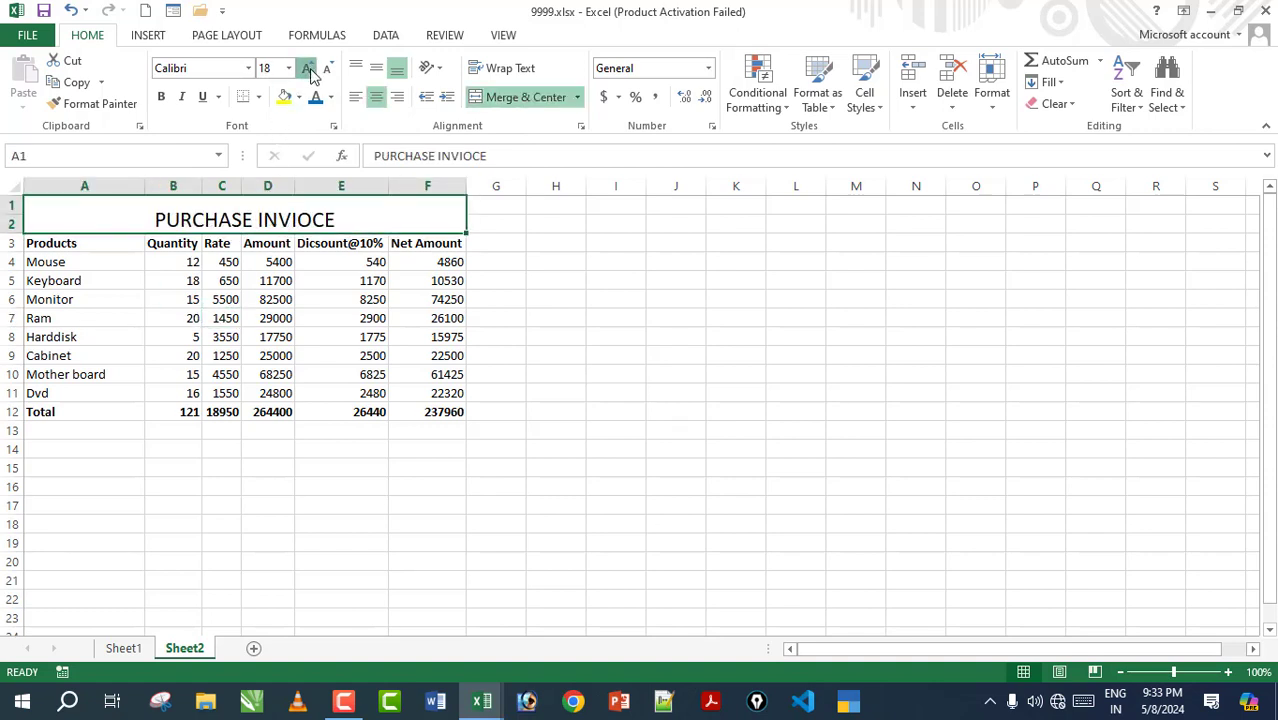
left_click(308, 70)
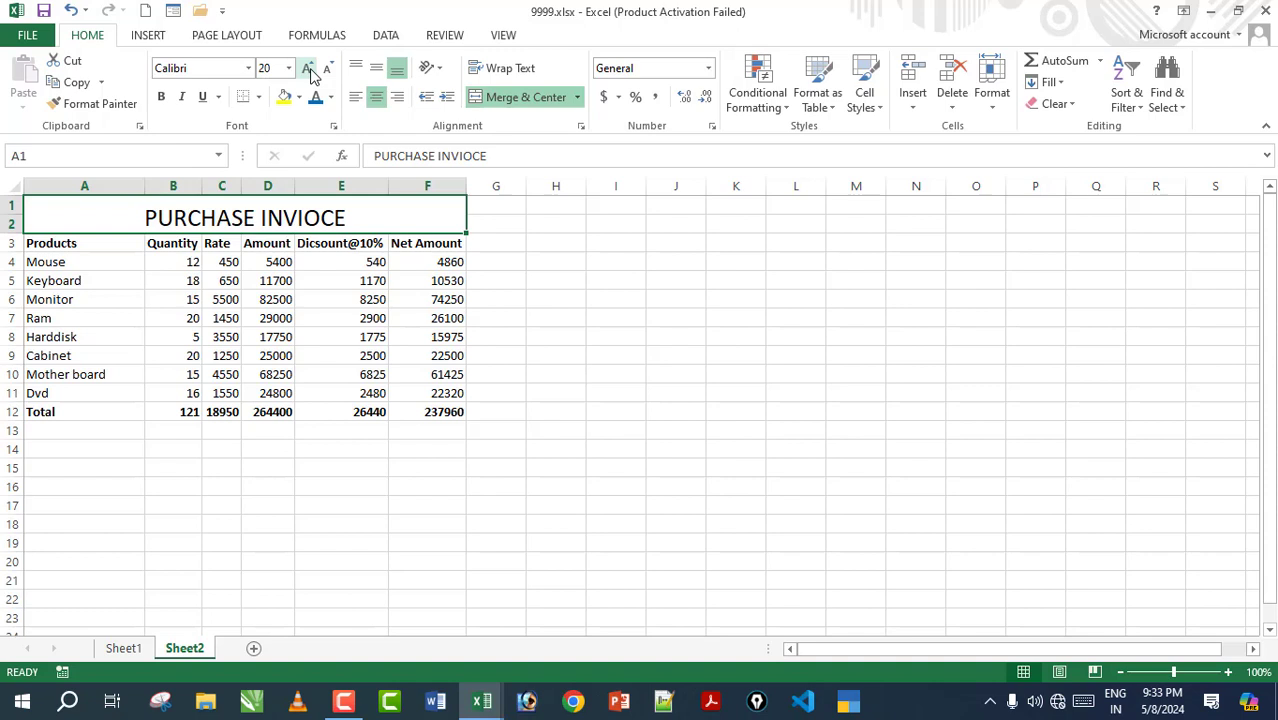
left_click(330, 70)
left_click(330, 70)
left_click(331, 71)
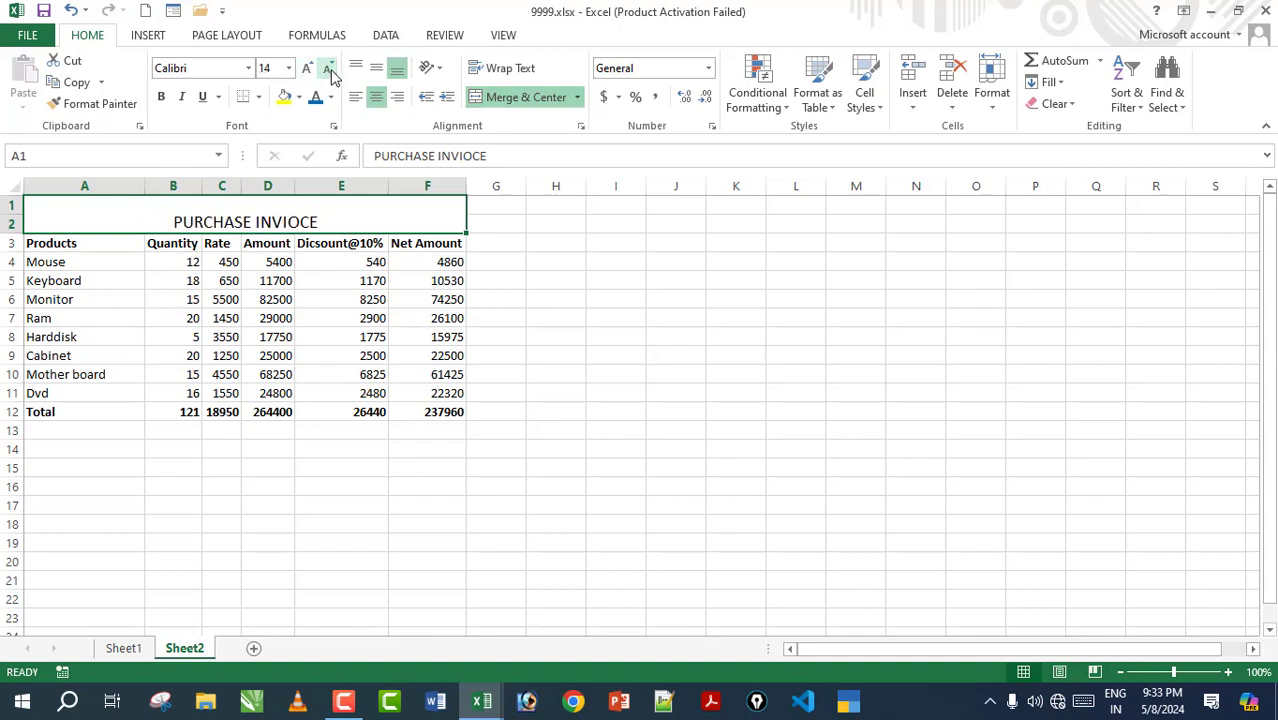
left_click(307, 68)
left_click(307, 68)
left_click(307, 68)
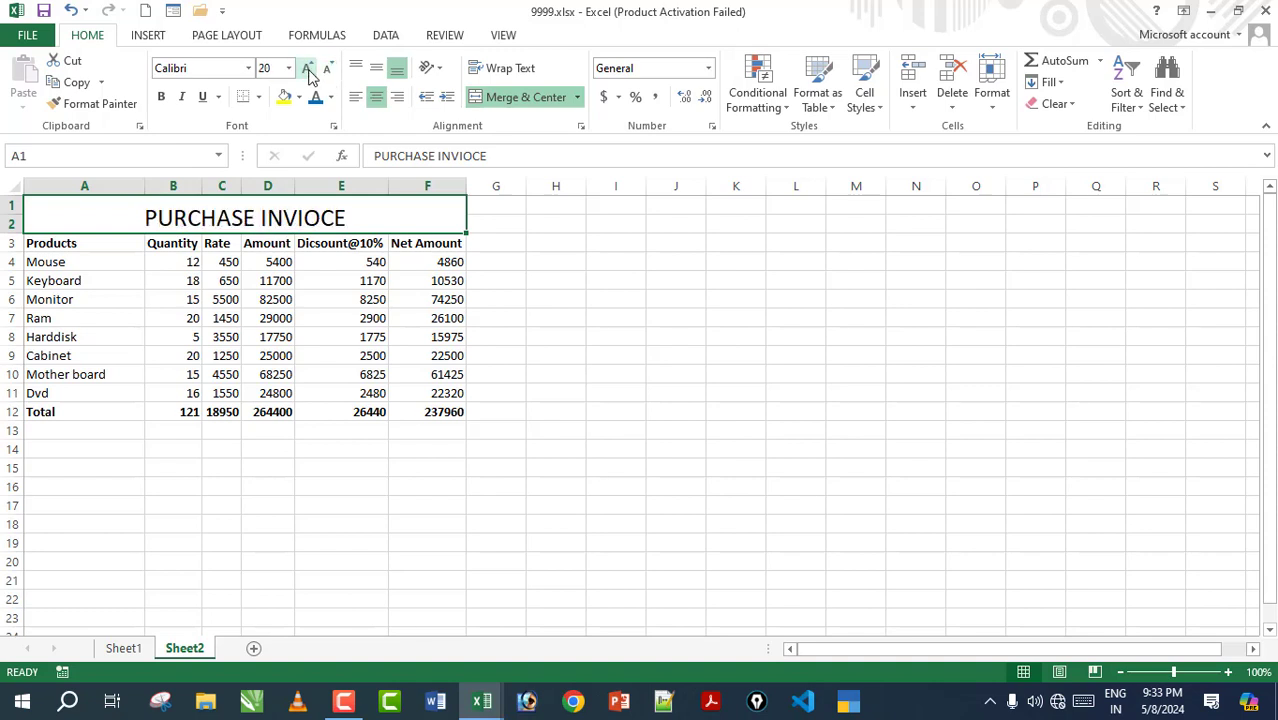
left_click(161, 97)
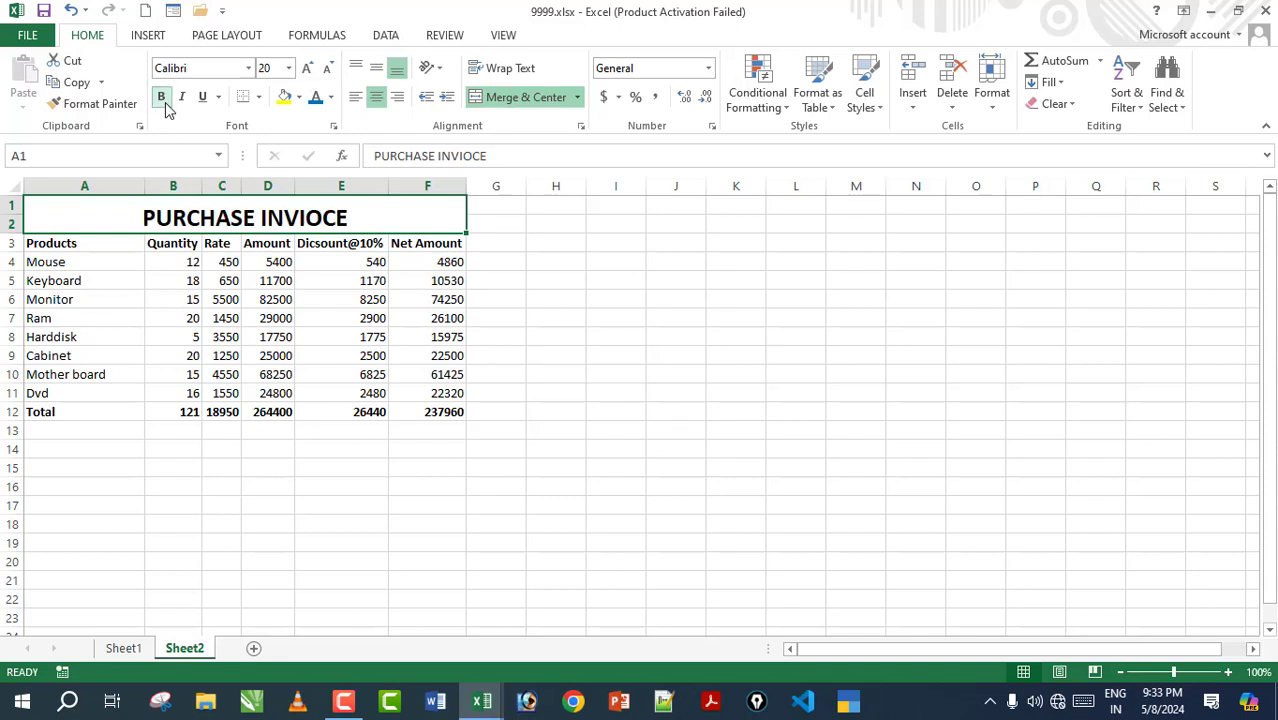
Toggle bold and italic on the title, leaving it bold without italics.
left_click(422, 261)
left_click(374, 220)
left_click(161, 97)
left_click(163, 100)
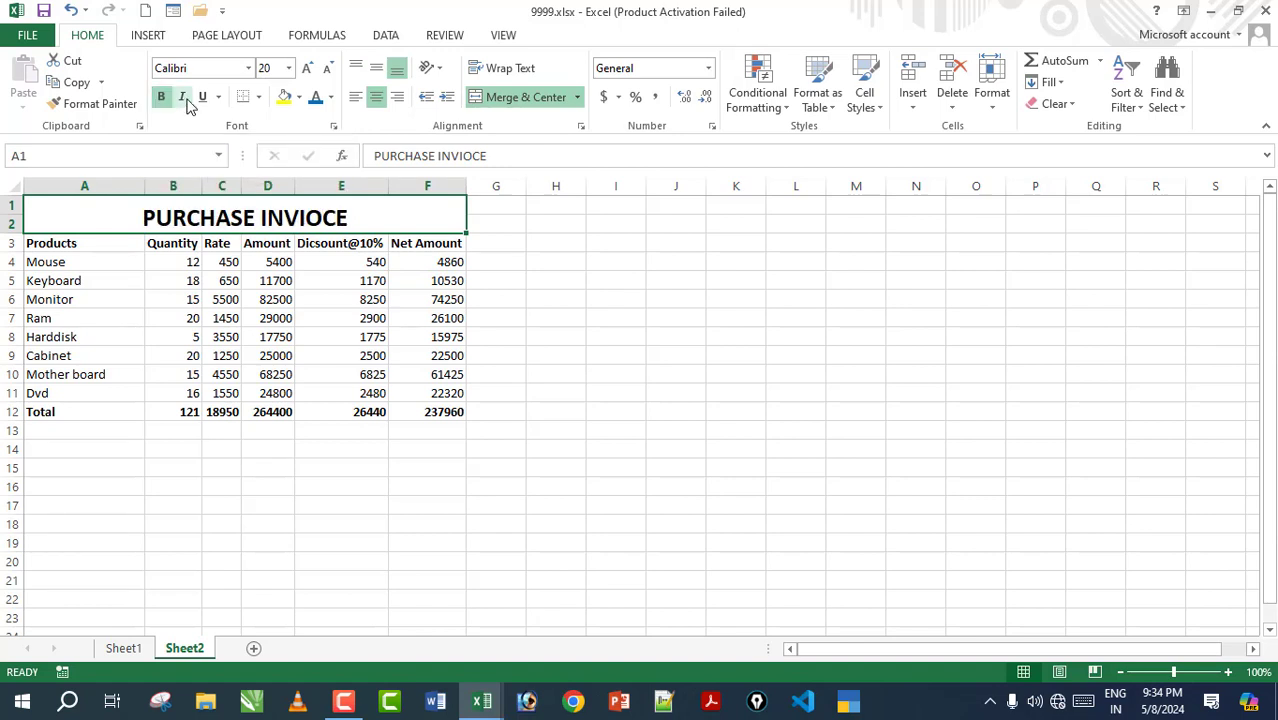
left_click(185, 100)
left_click(184, 99)
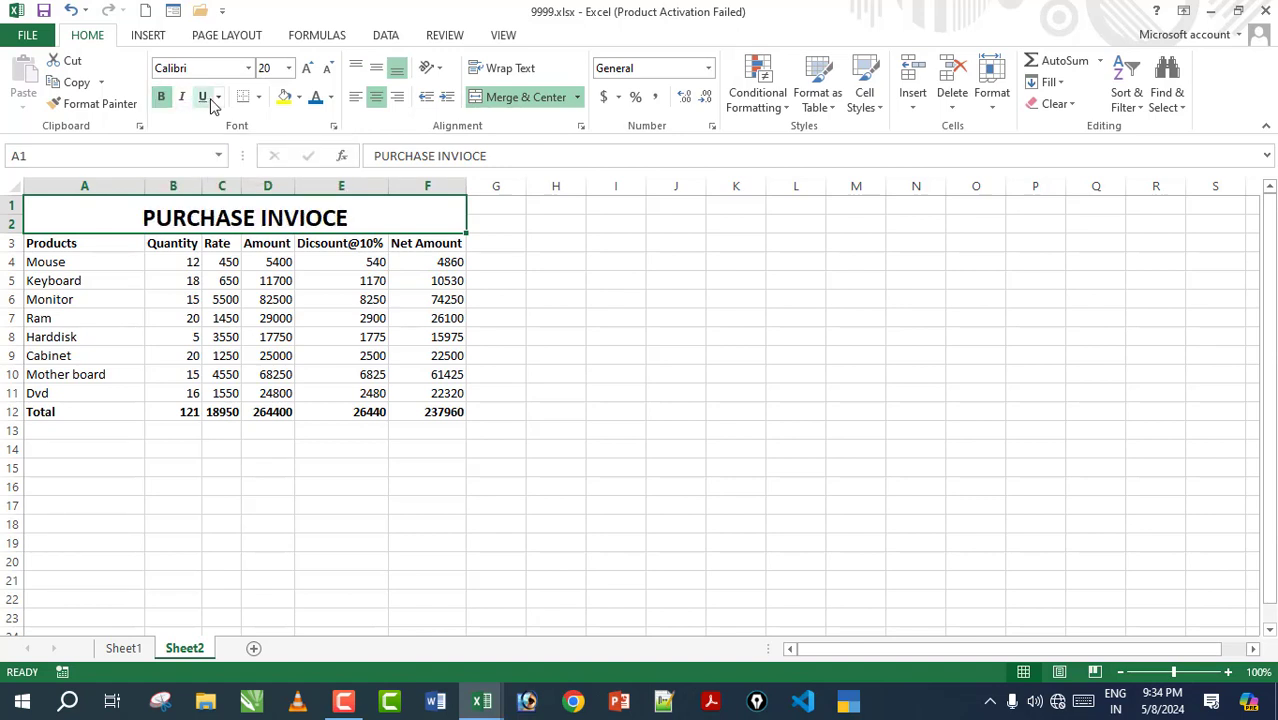
Give the PURCHASE INVIOCE title a single underline after trying a double underline.
left_click(219, 99)
left_click(228, 143)
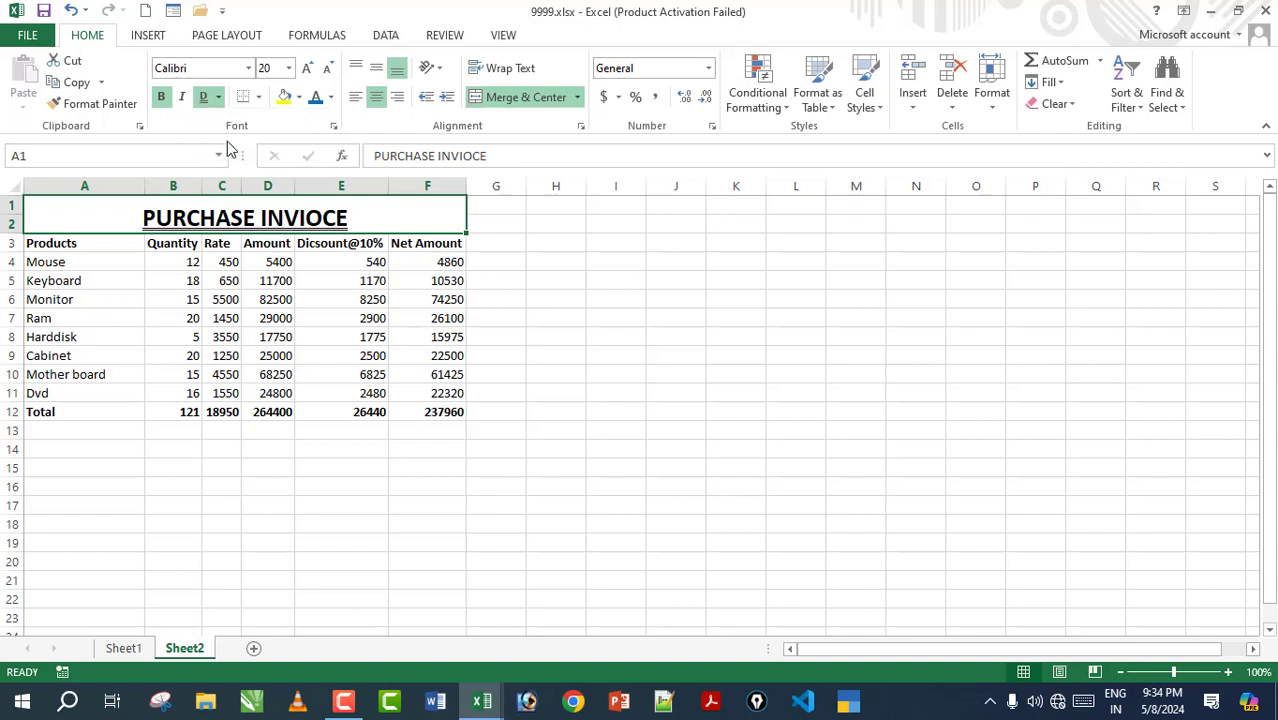
left_click(219, 97)
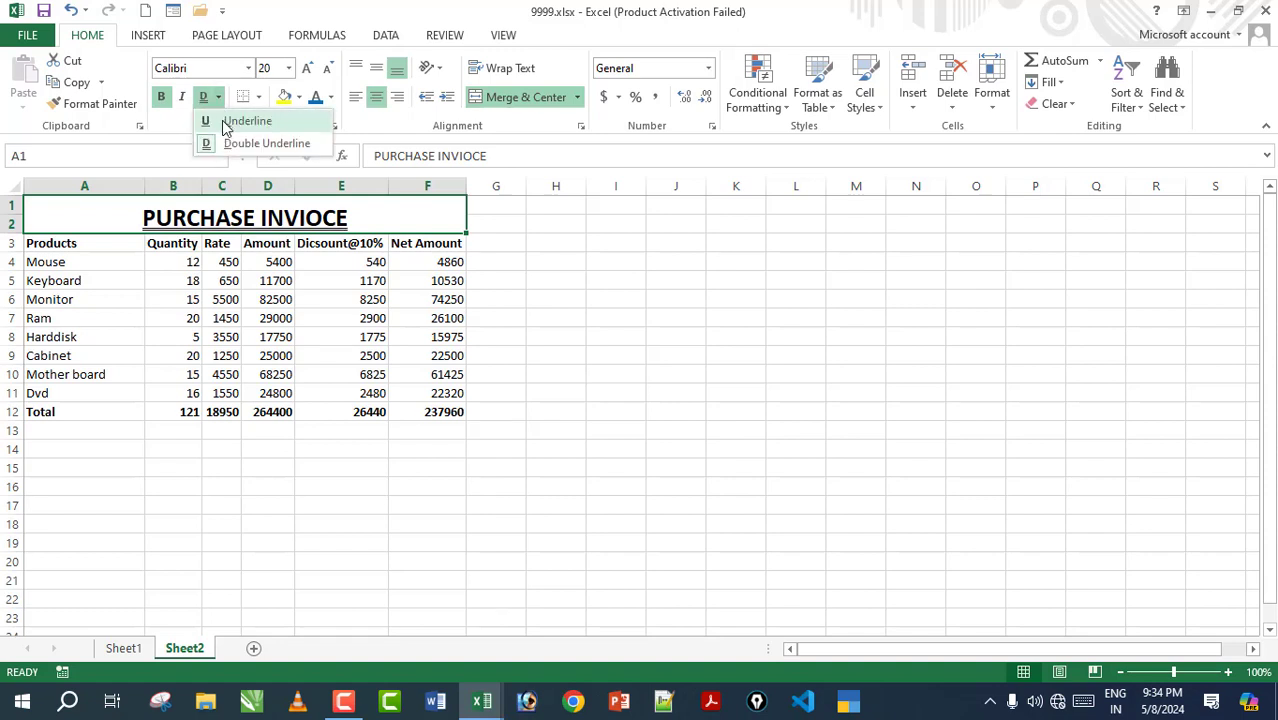
left_click(228, 122)
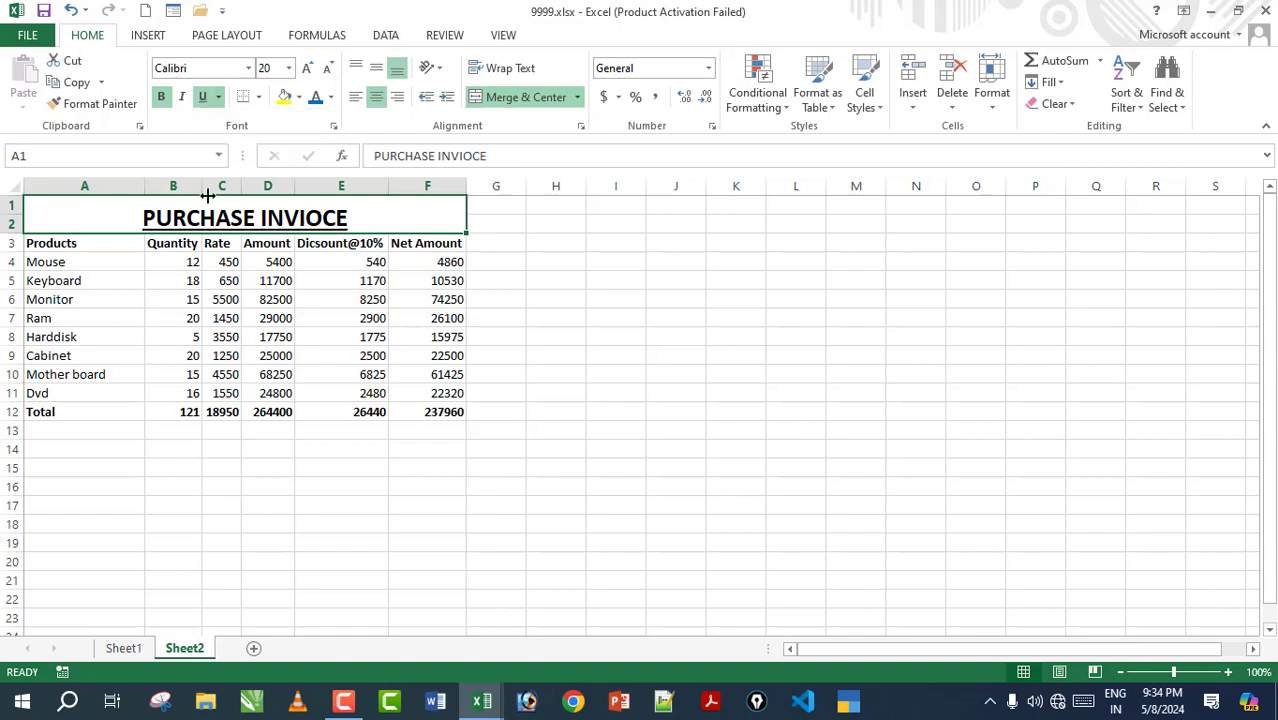
left_click(365, 299)
left_click(300, 224)
left_click(483, 414)
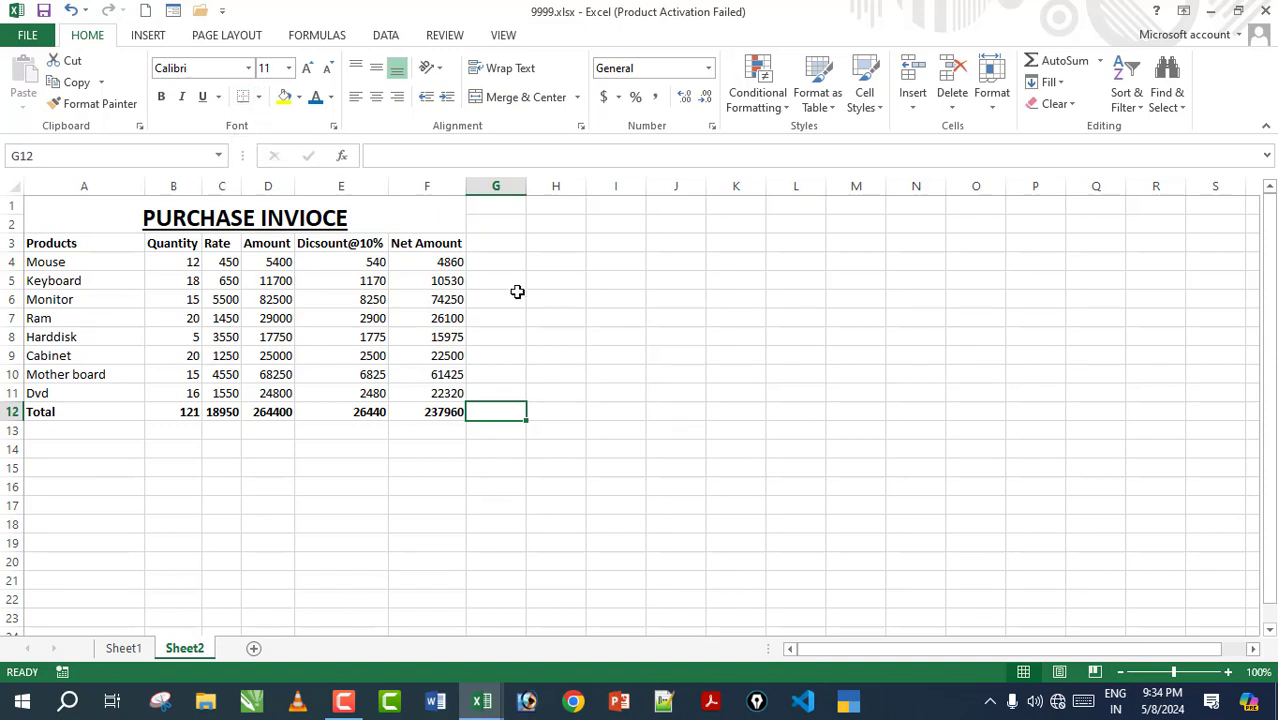
Apply a bottom border to the empty block H4:L14 so a line runs beneath row 14.
left_click(549, 298)
left_click_drag(60, 265, 423, 393)
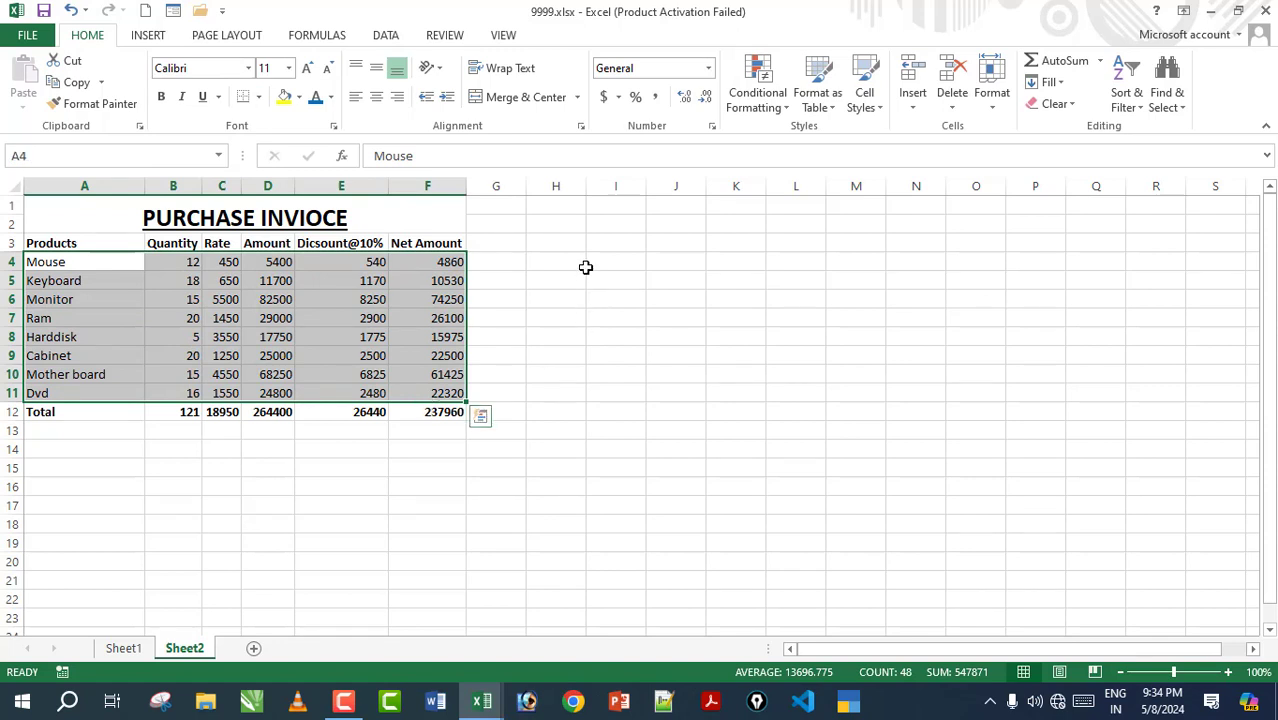
left_click_drag(583, 266, 812, 455)
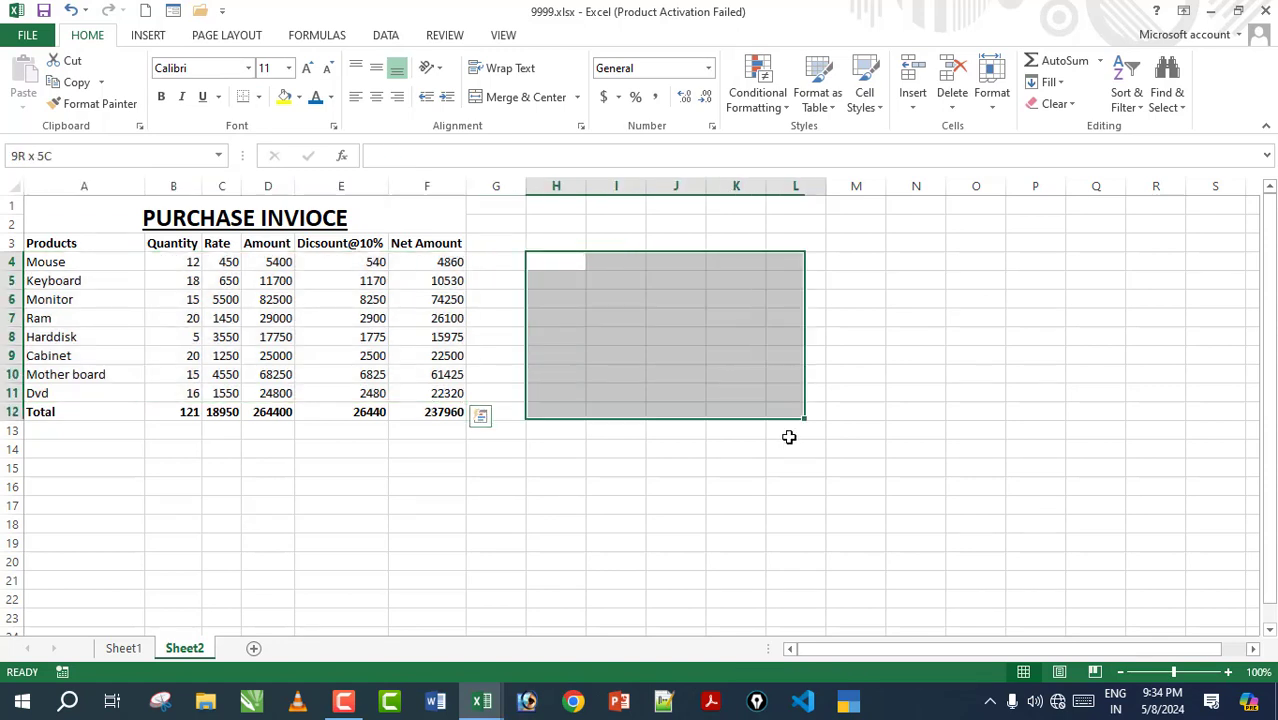
left_click(259, 97)
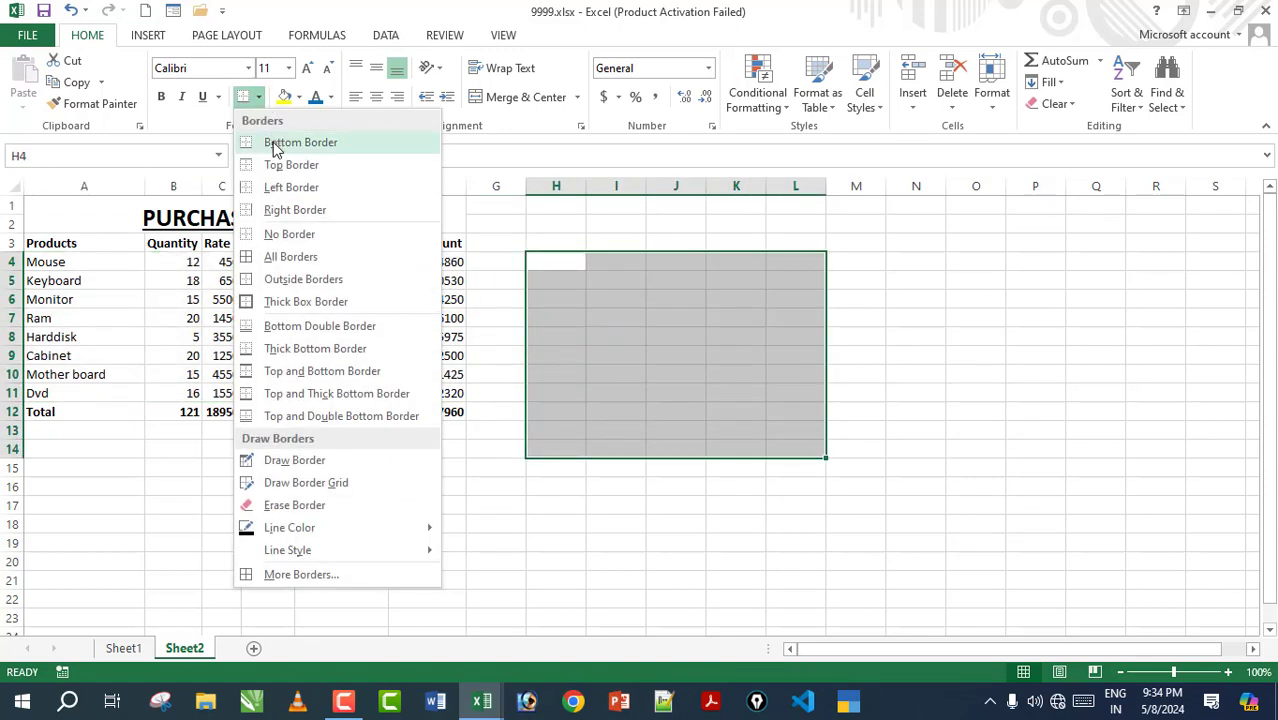
left_click(275, 143)
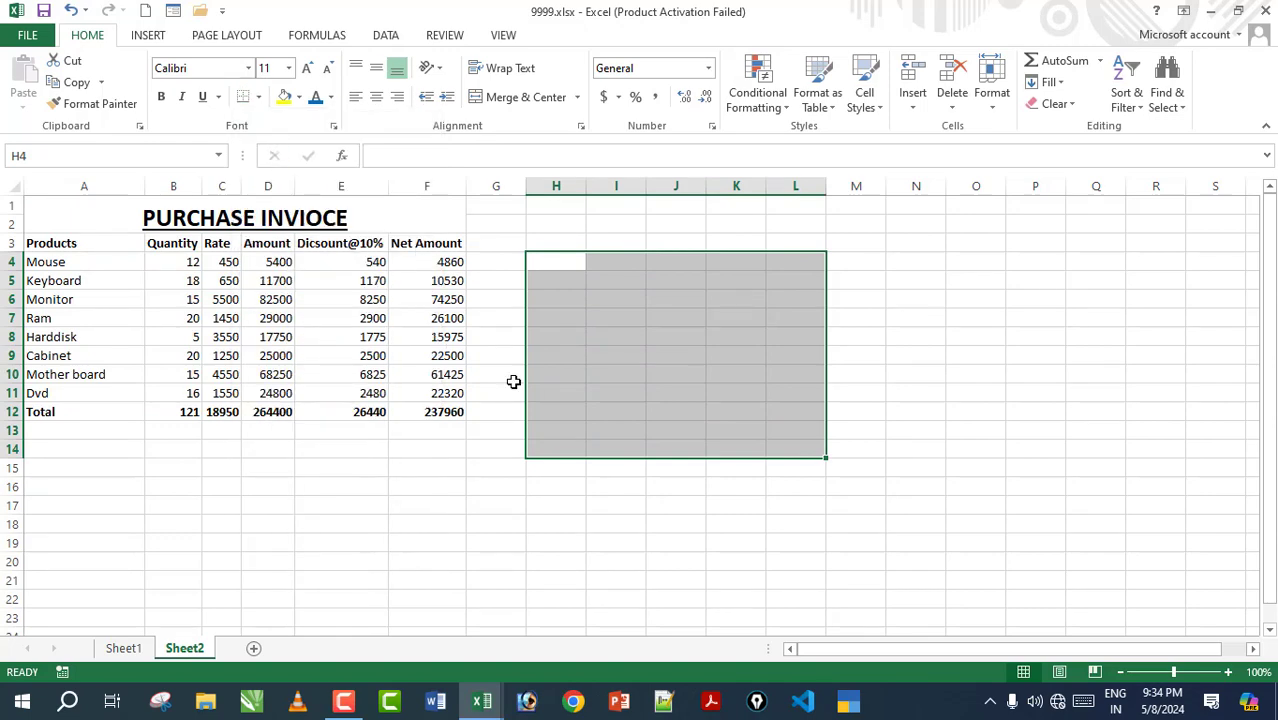
left_click(641, 489)
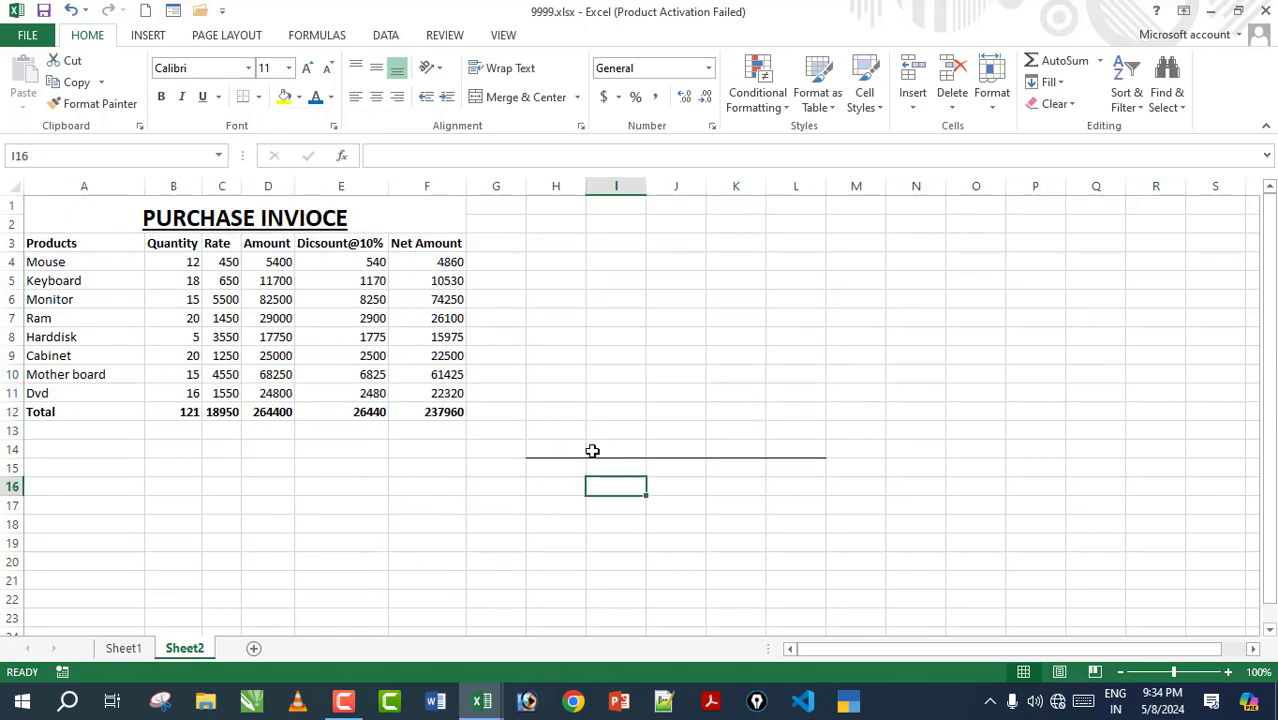
scroll(592, 451, "up", 1, "ctrl")
scroll(592, 451, "up", 1, "ctrl")
scroll(593, 451, "up", 1, "ctrl")
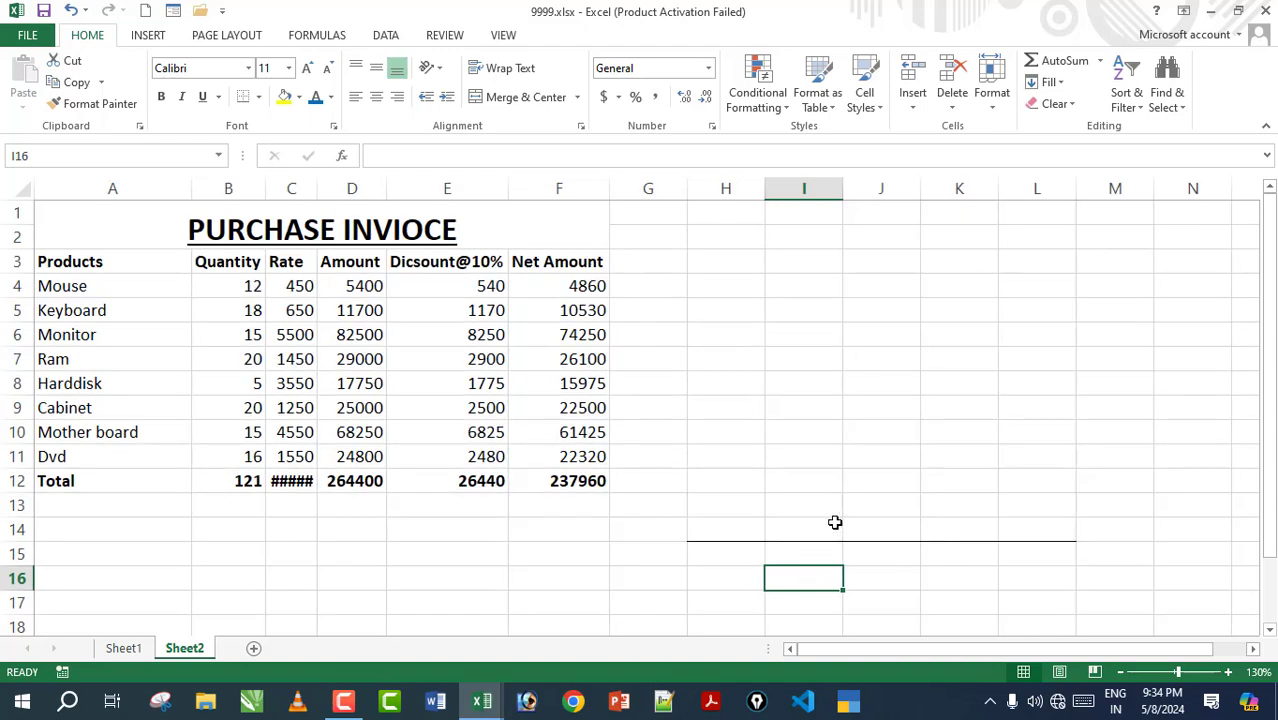
scroll(785, 505, "down", 1, "ctrl")
scroll(730, 485, "down", 1, "ctrl")
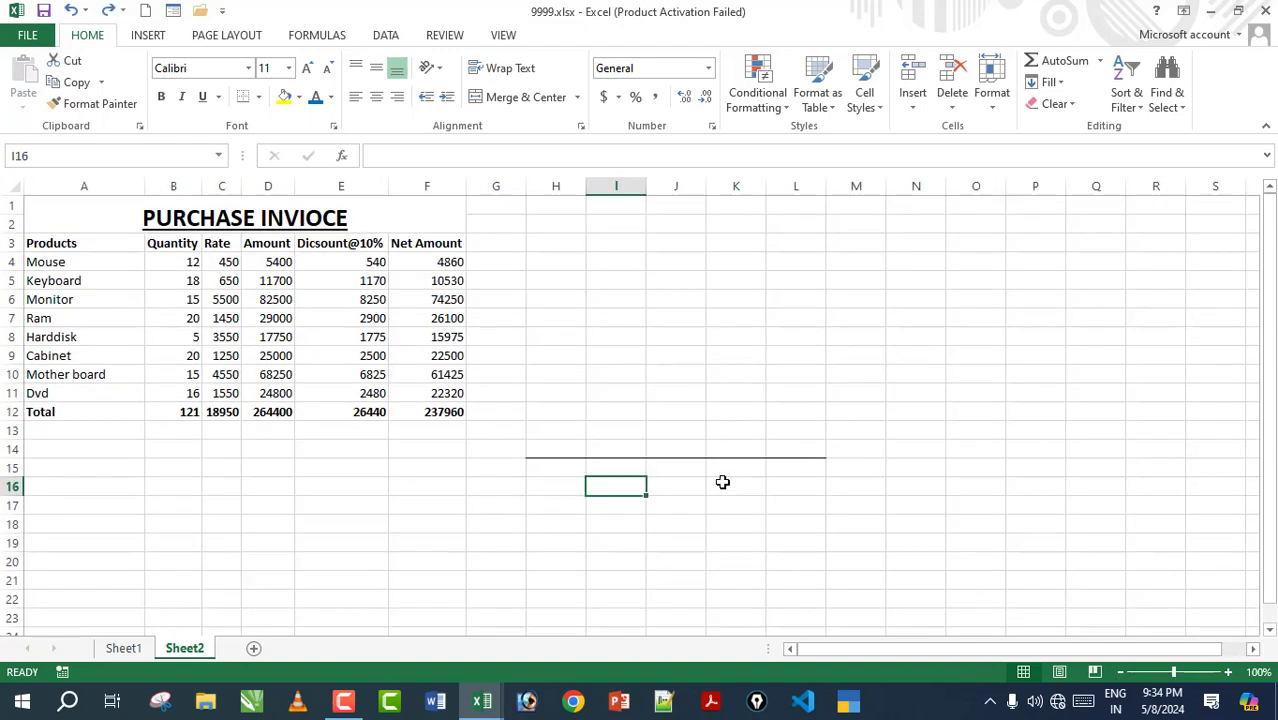
left_click_drag(556, 261, 795, 449)
Try a top border, undo it, then apply All Borders to H4:L14.
left_click(259, 96)
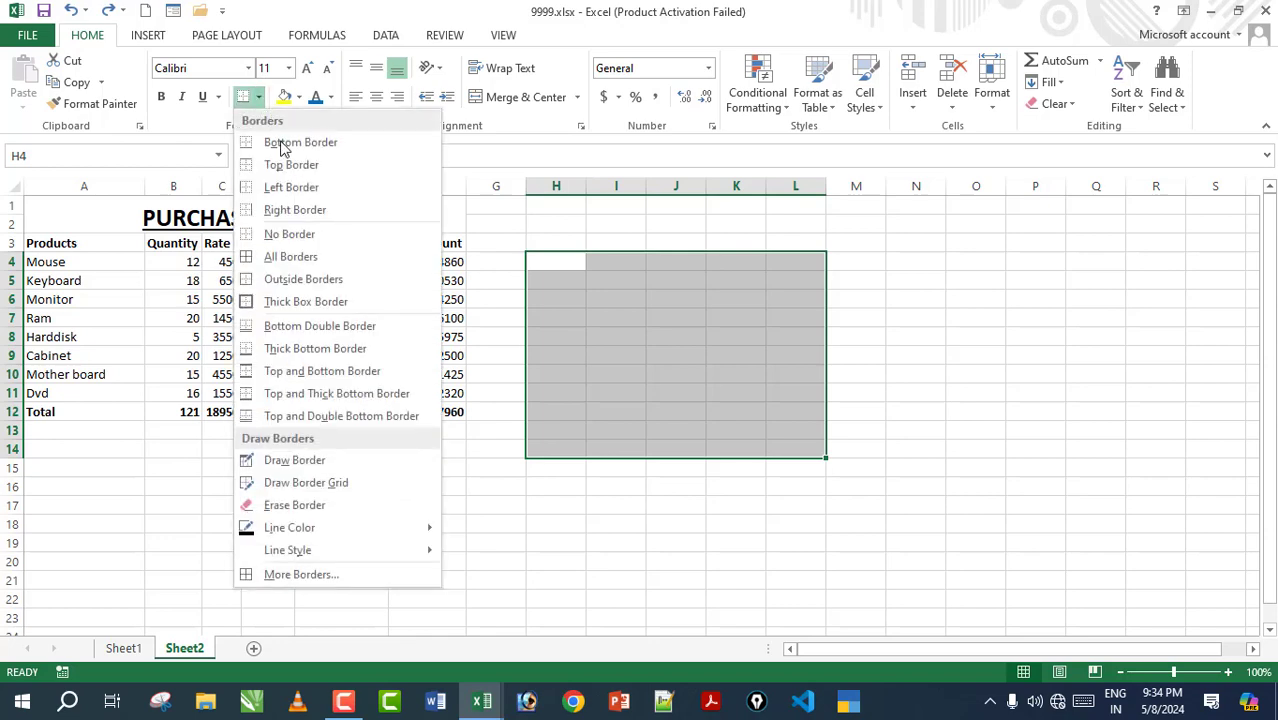
left_click(290, 165)
left_click(652, 320)
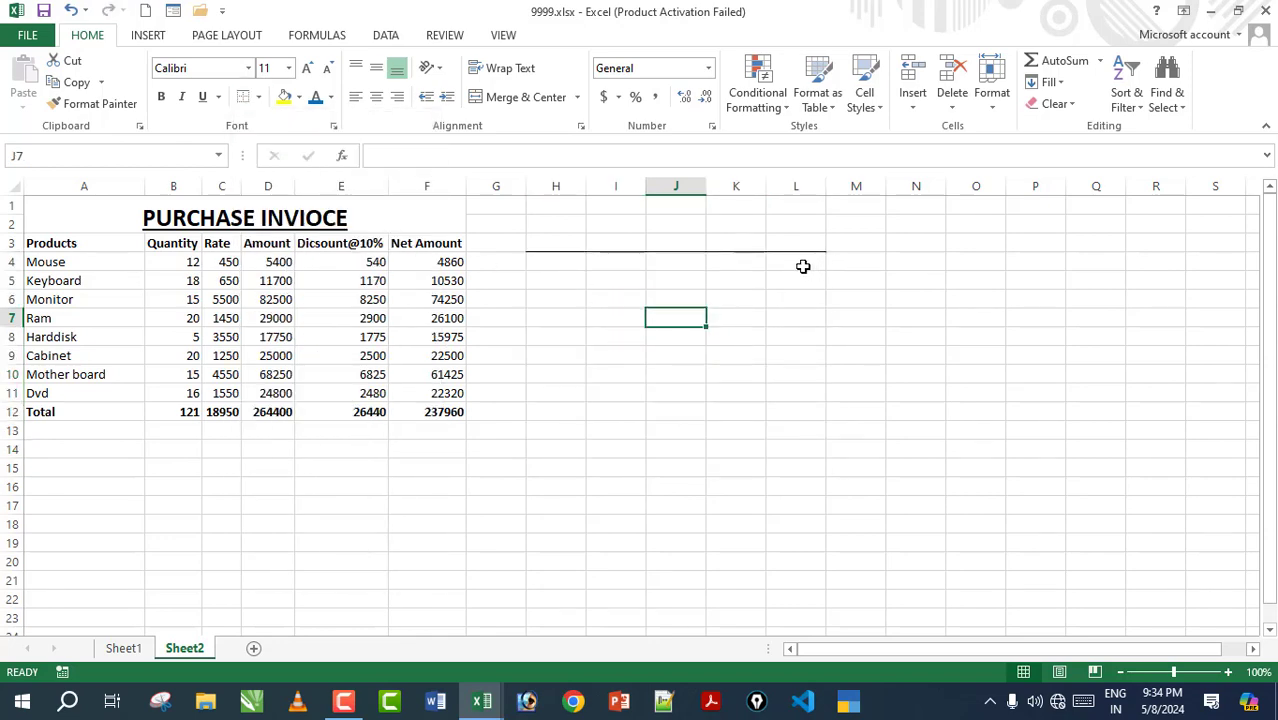
key("ctrl+z")
left_click(259, 96)
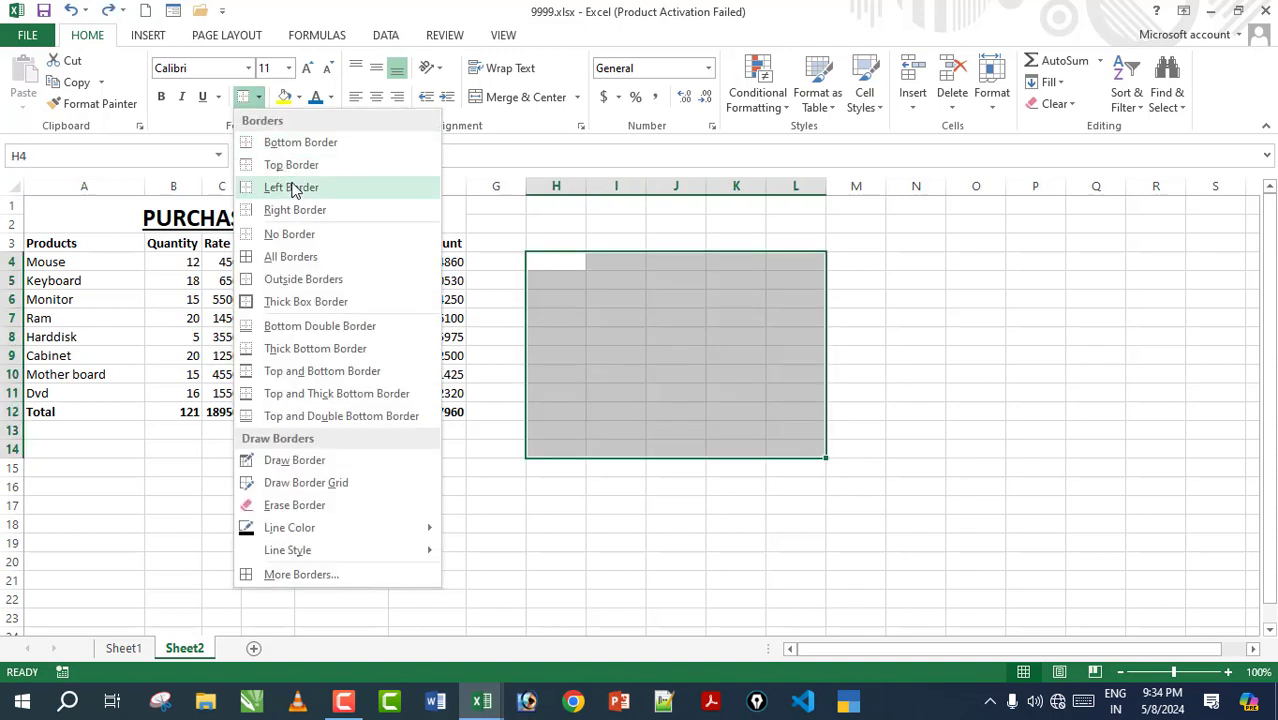
left_click(290, 257)
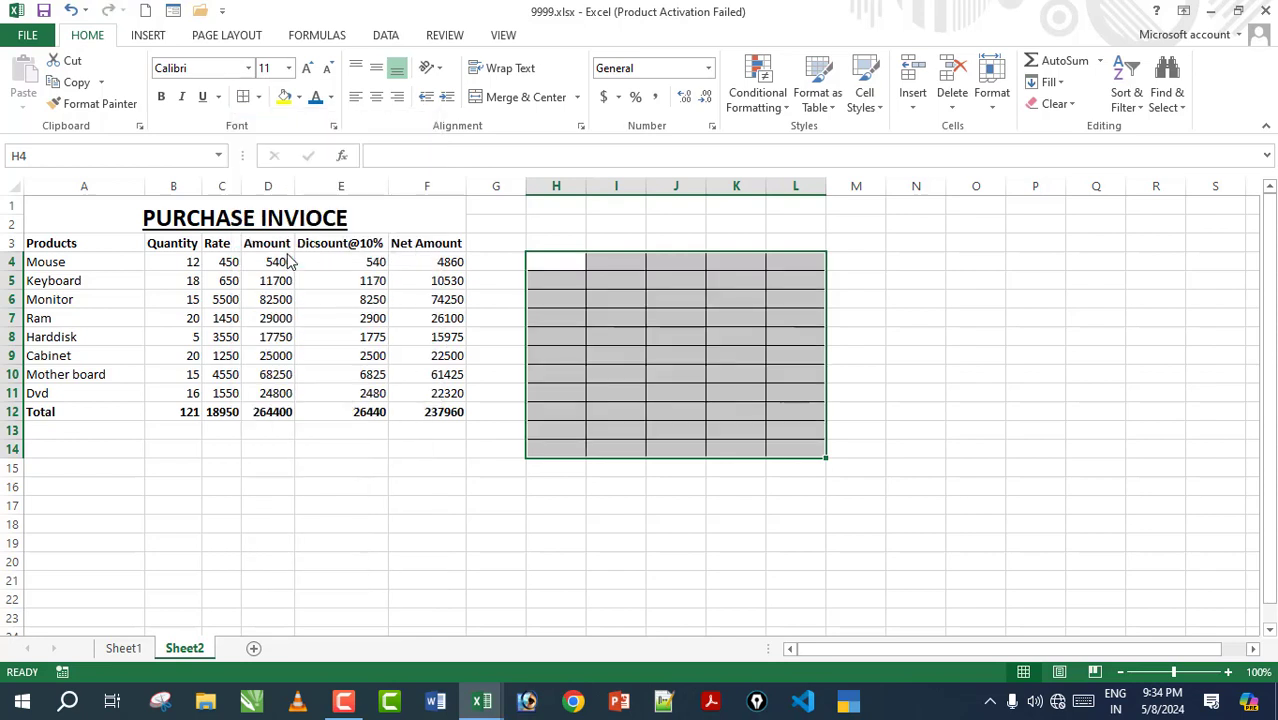
left_click(652, 432)
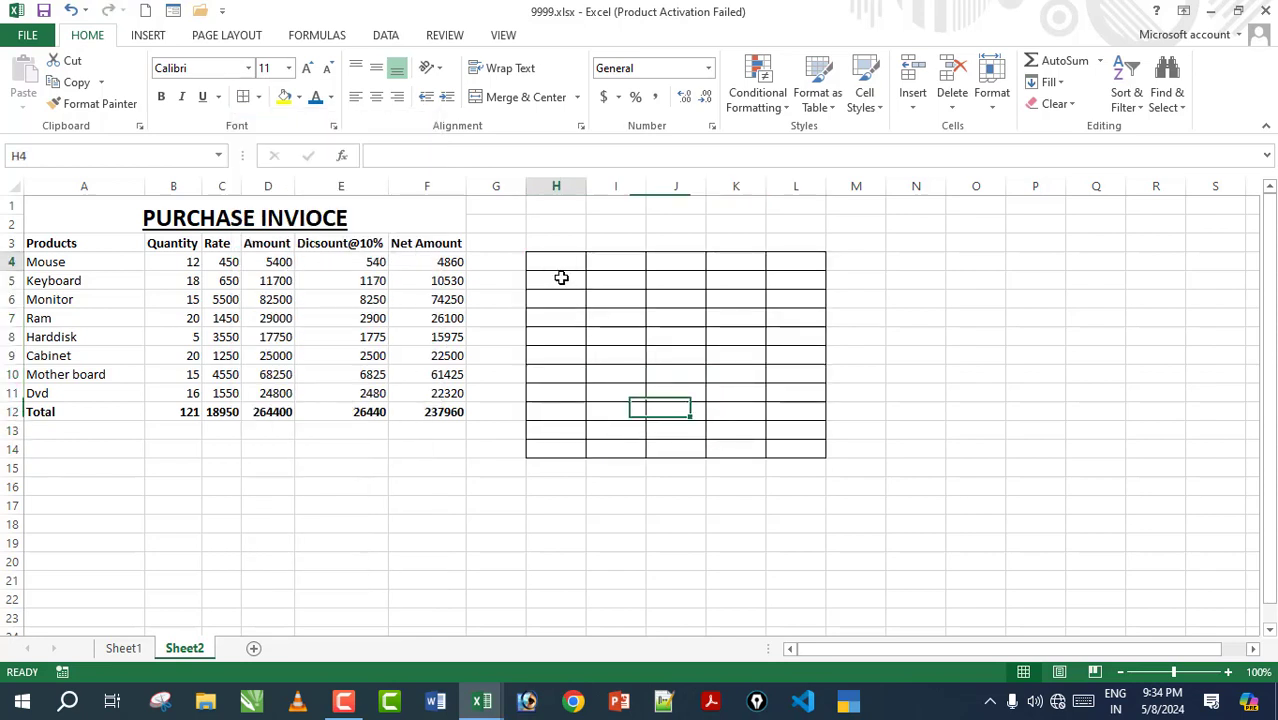
Remove the block's borders and outline H4:L14 with a Thick Box Border instead.
left_click_drag(559, 267, 806, 446)
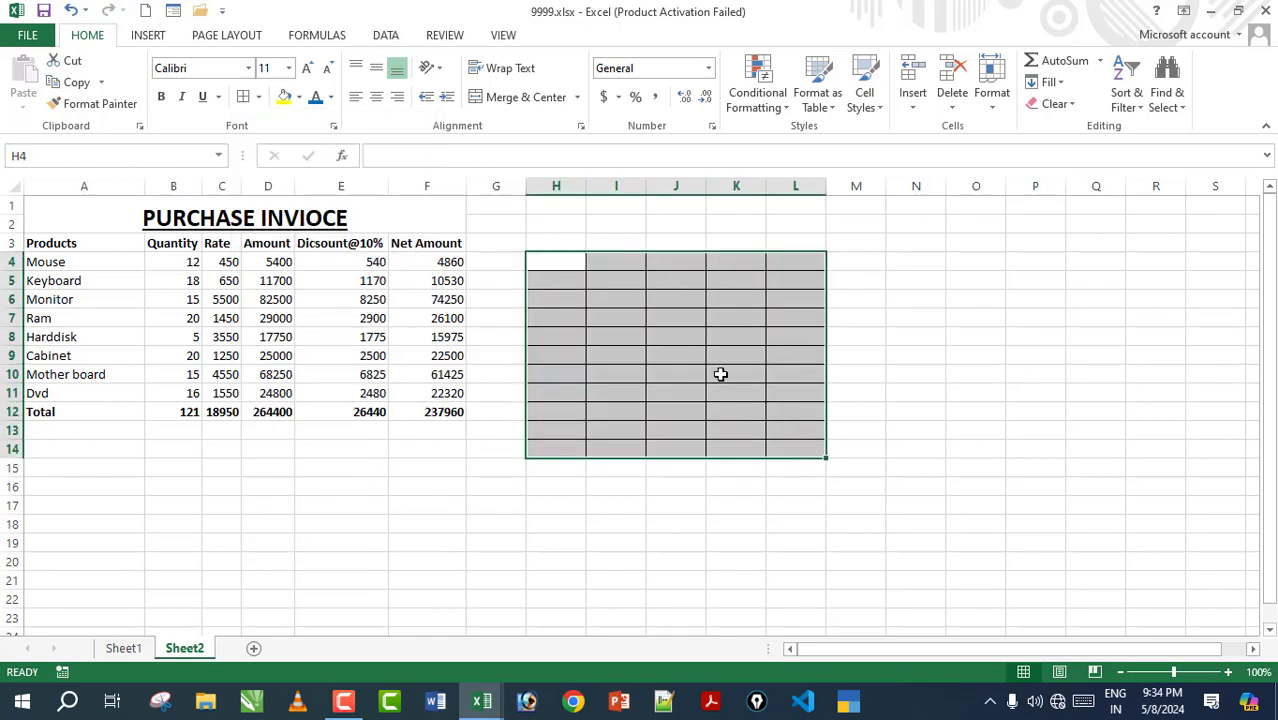
left_click(258, 97)
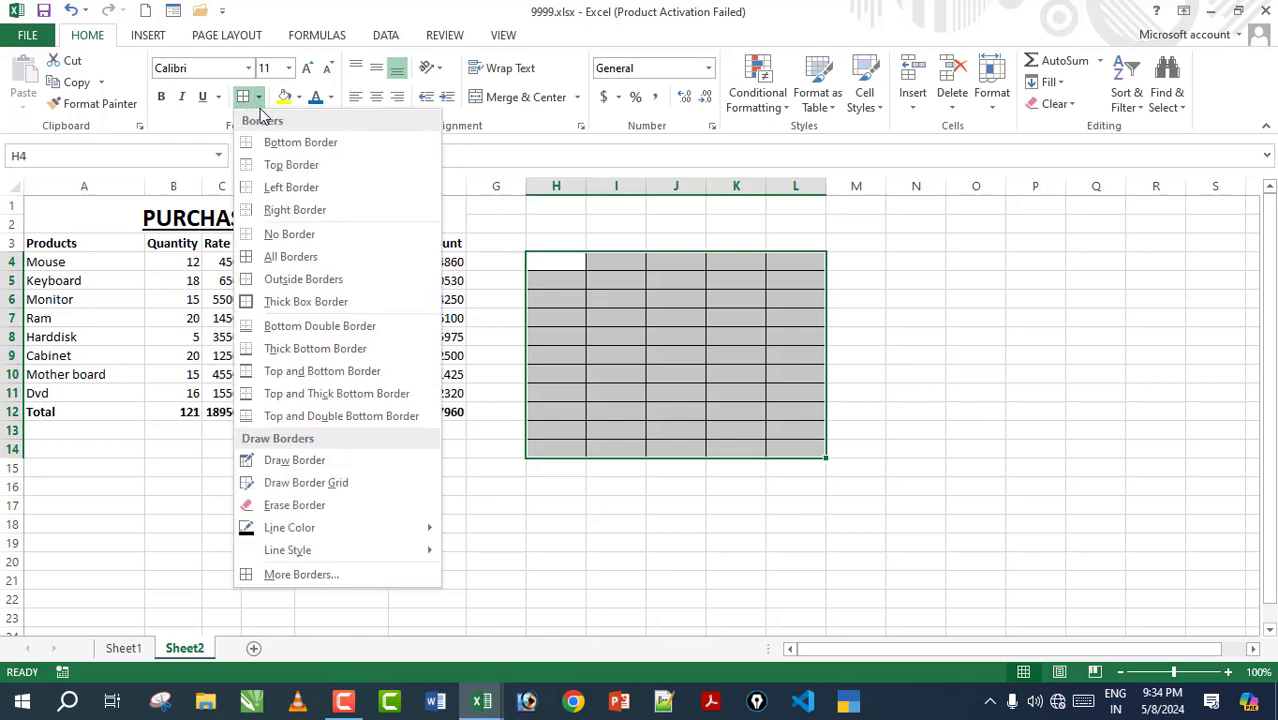
left_click(292, 236)
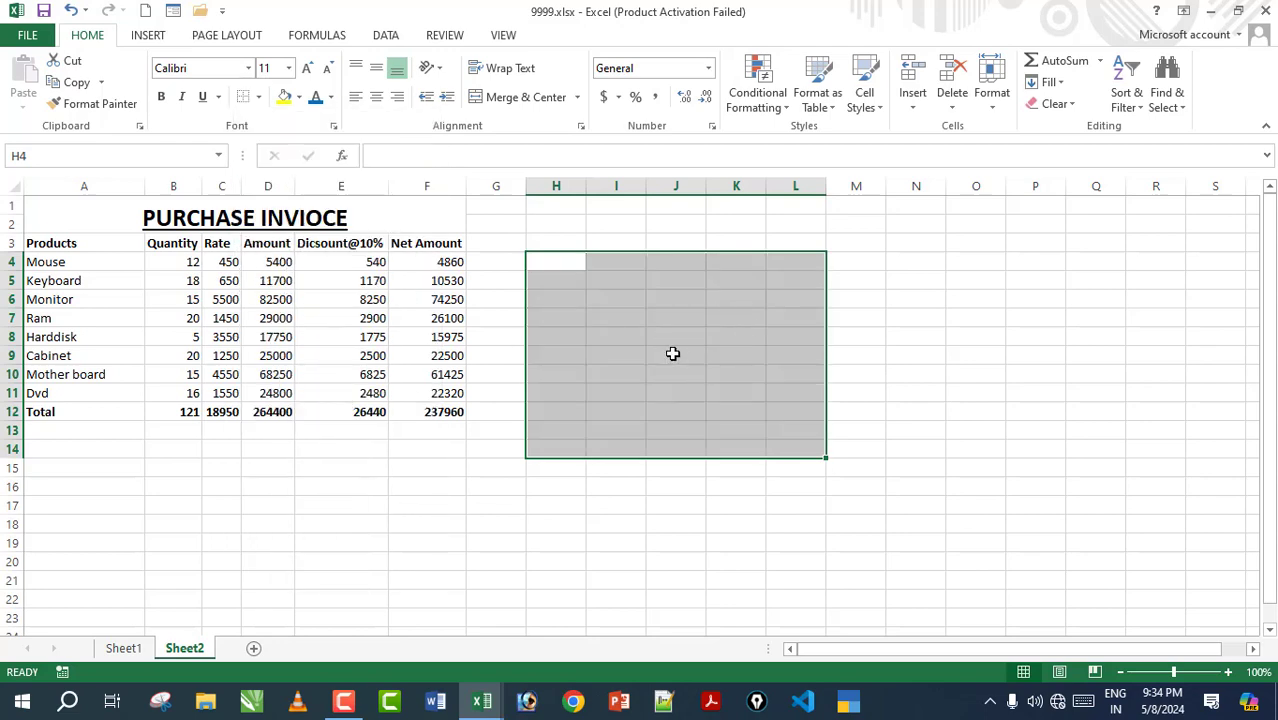
left_click(261, 98)
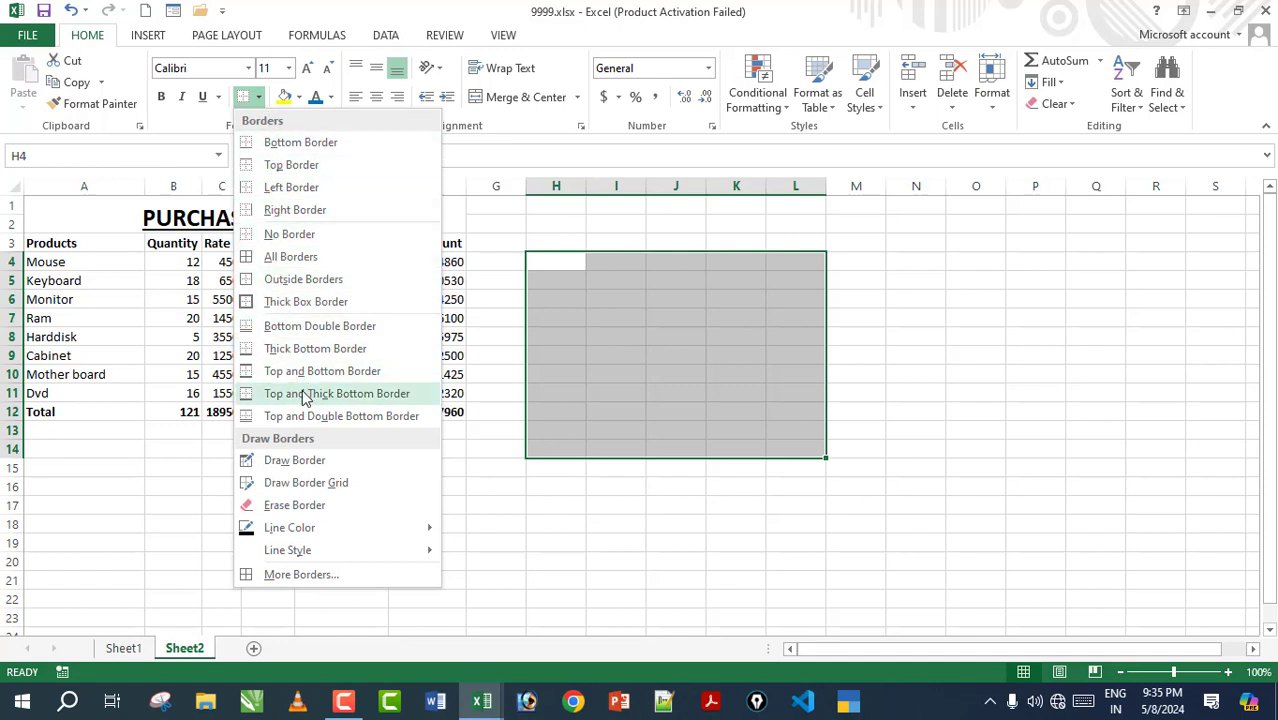
left_click(288, 313)
left_click(655, 372)
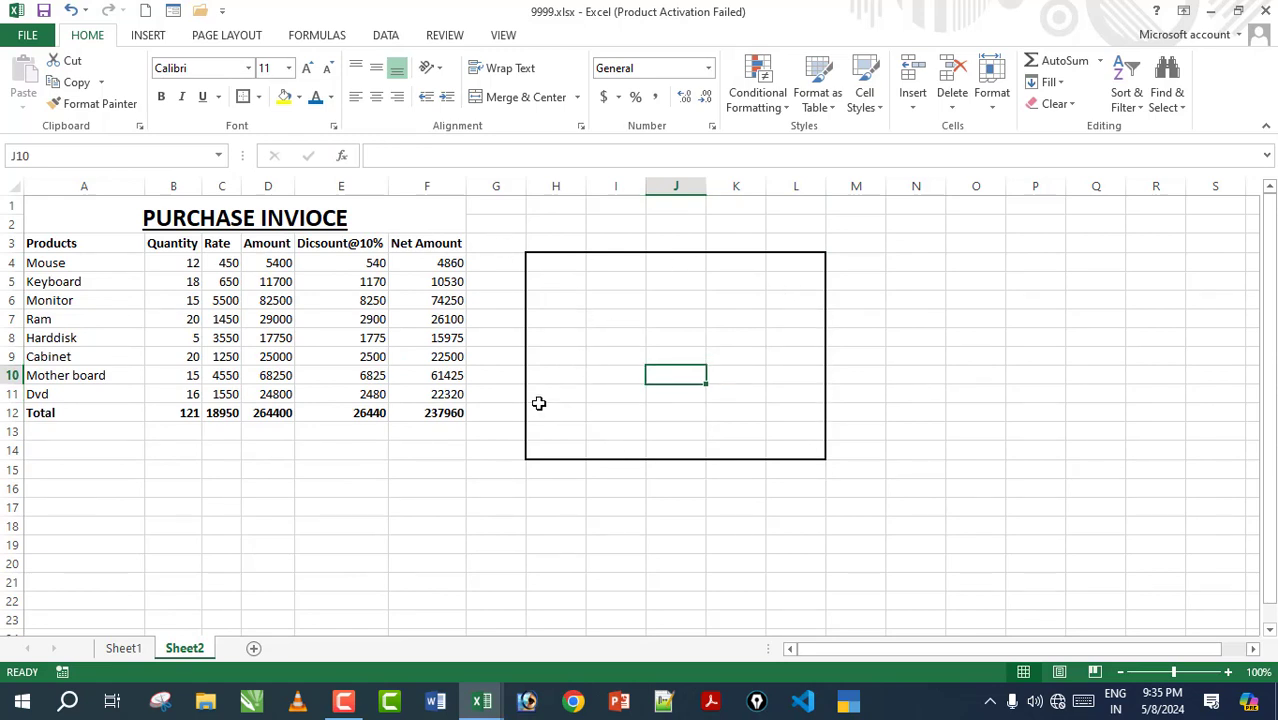
left_click_drag(556, 262, 796, 449)
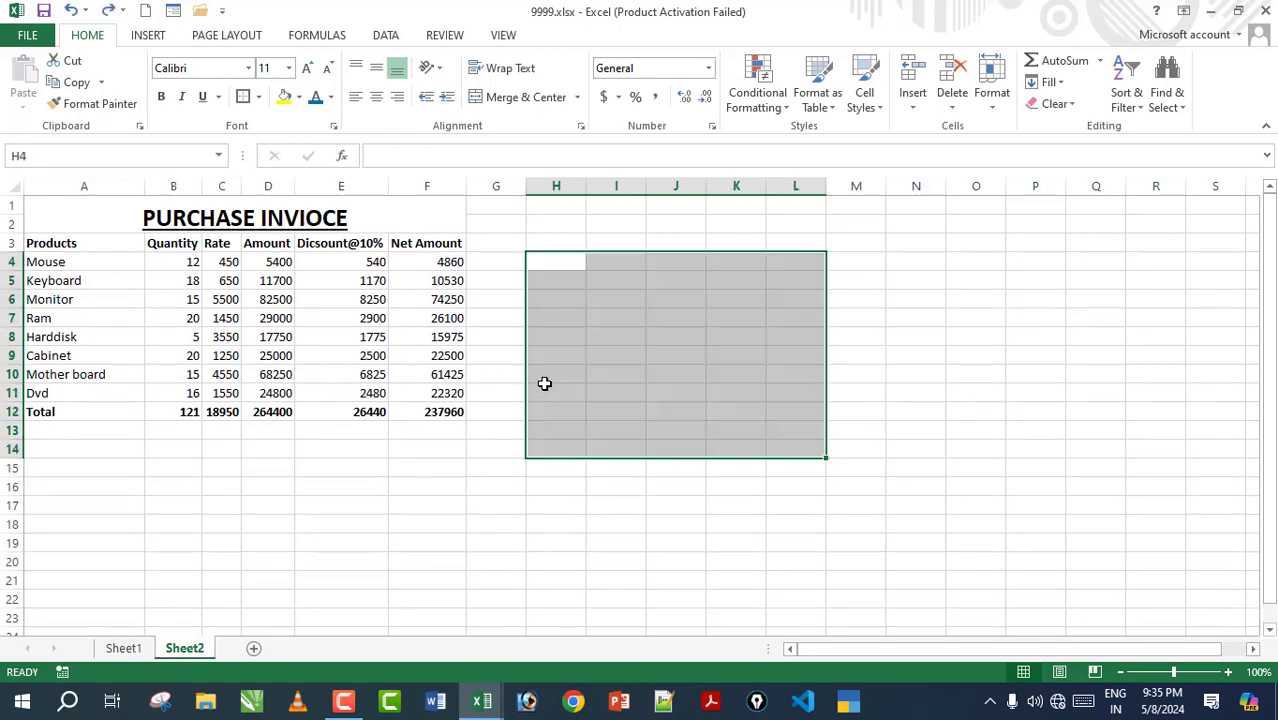
Draw freehand outlines around H3:N17, the invoice table and the title, then undo them.
left_click(258, 97)
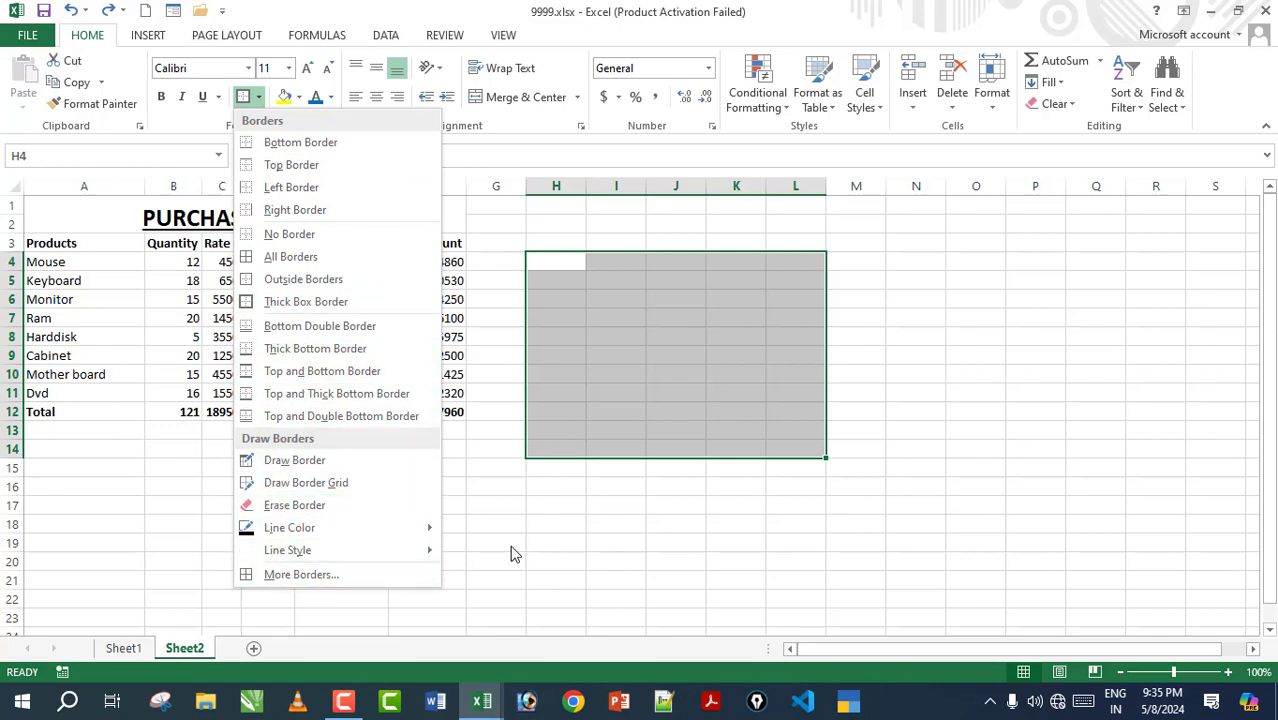
left_click(306, 463)
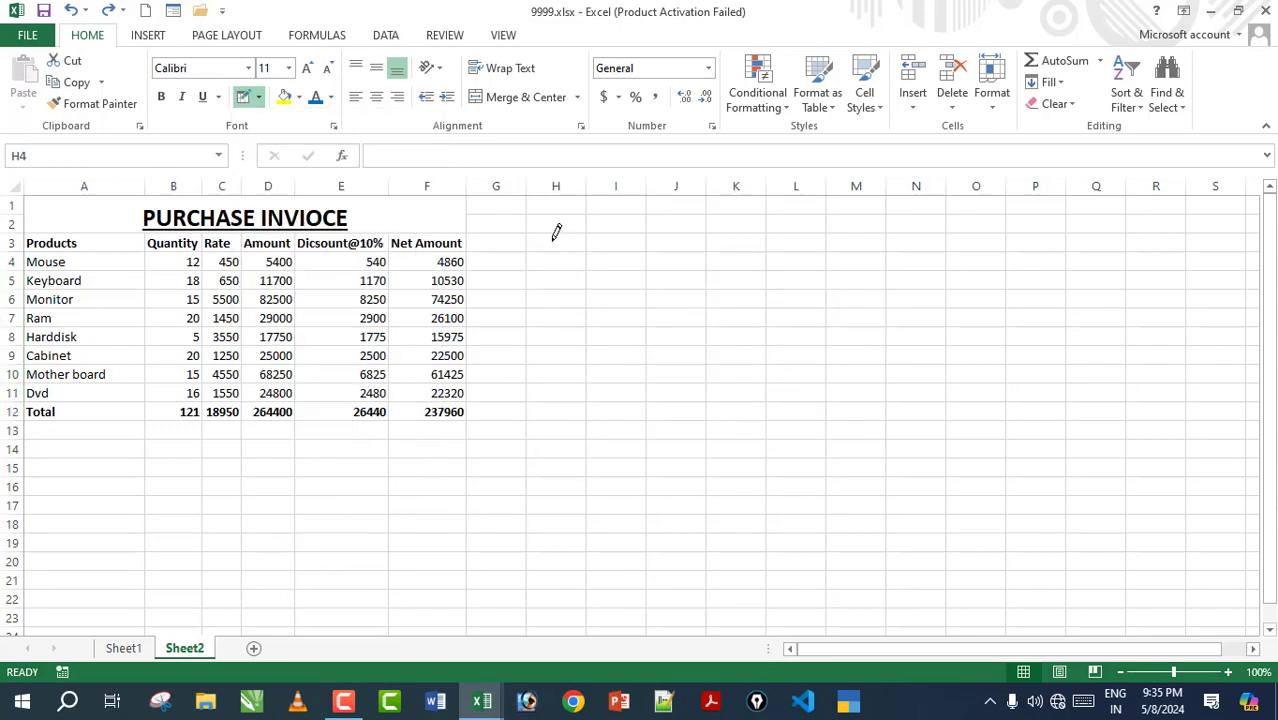
left_click_drag(556, 234, 930, 495)
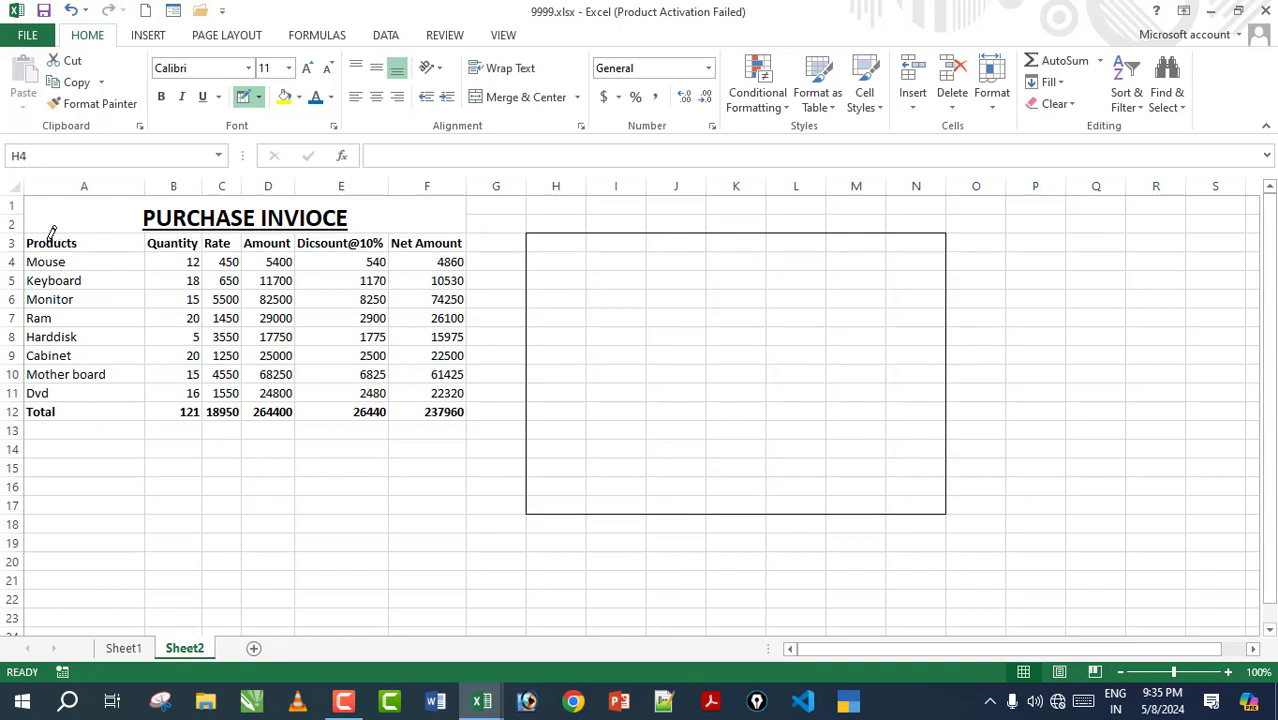
left_click_drag(36, 254, 440, 404)
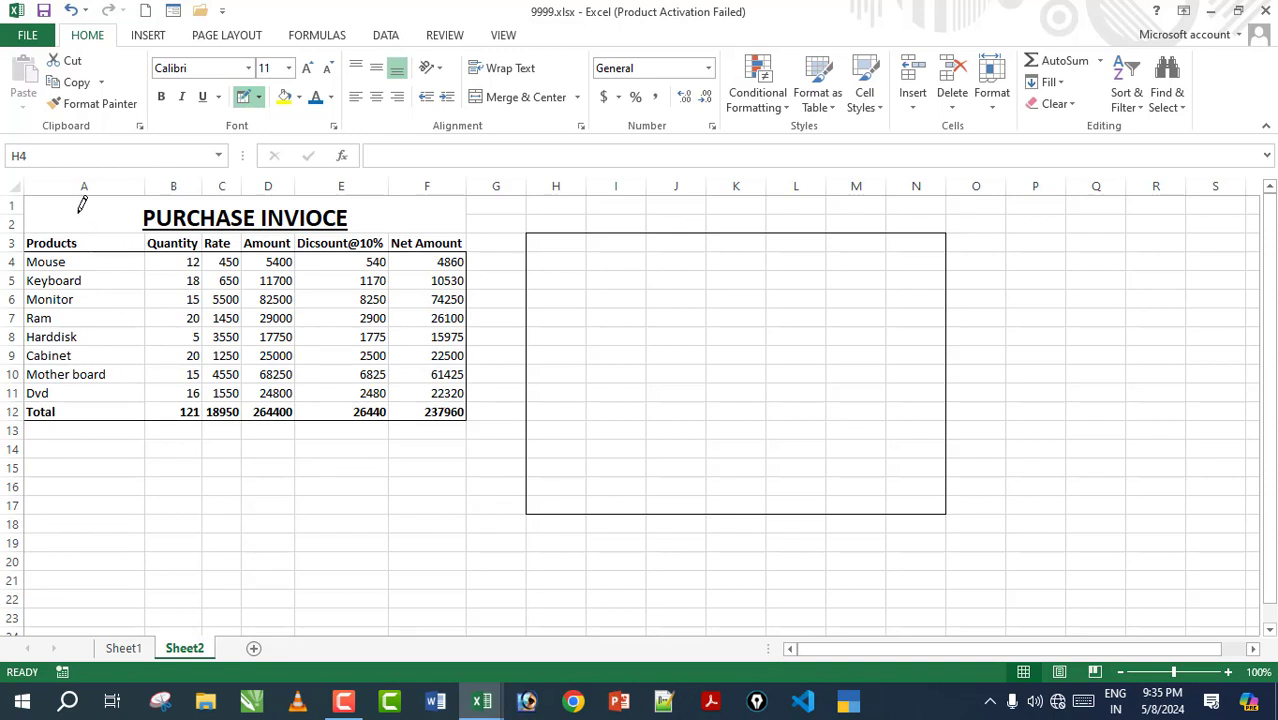
left_click_drag(336, 210, 420, 214)
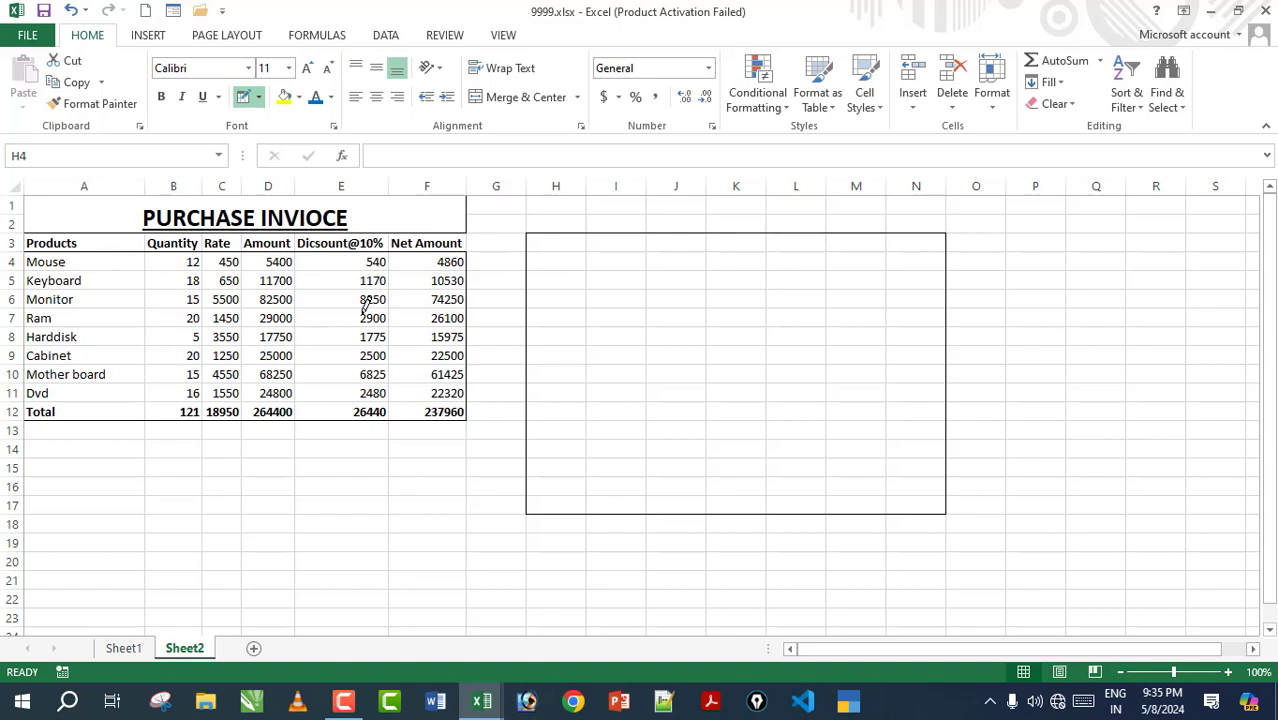
key("ctrl+z")
key("ctrl+z")
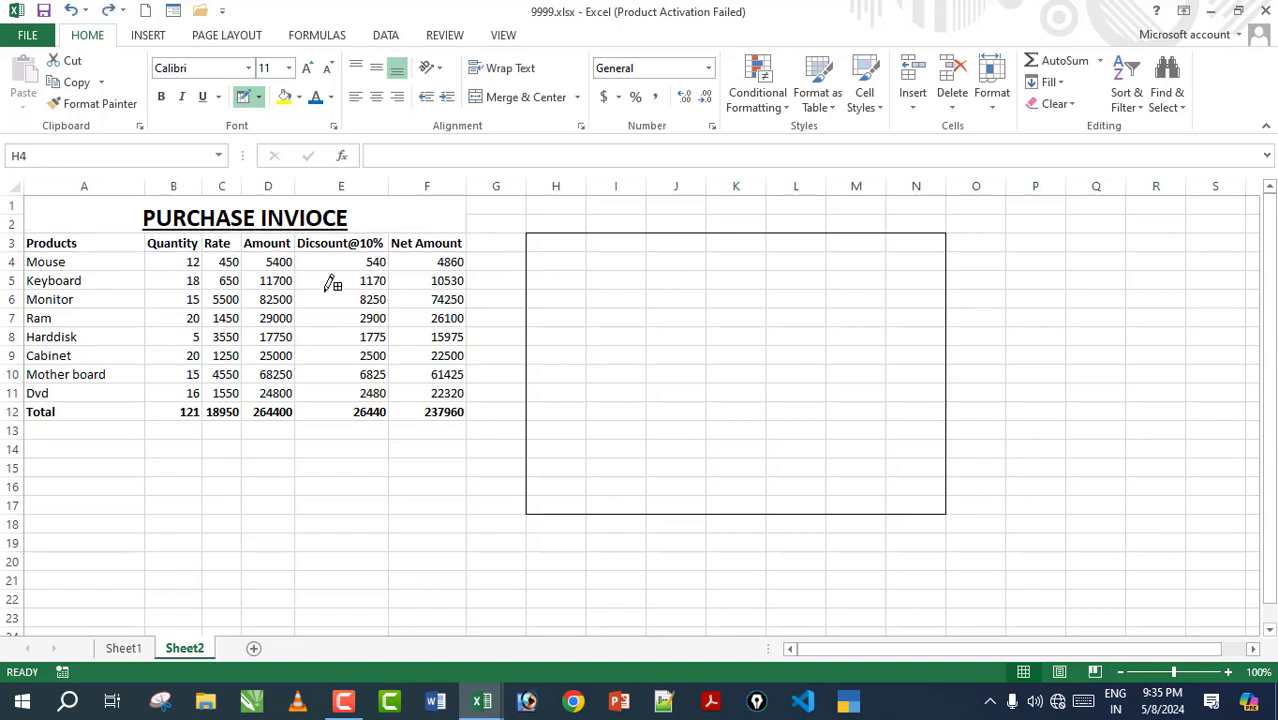
left_click(258, 97)
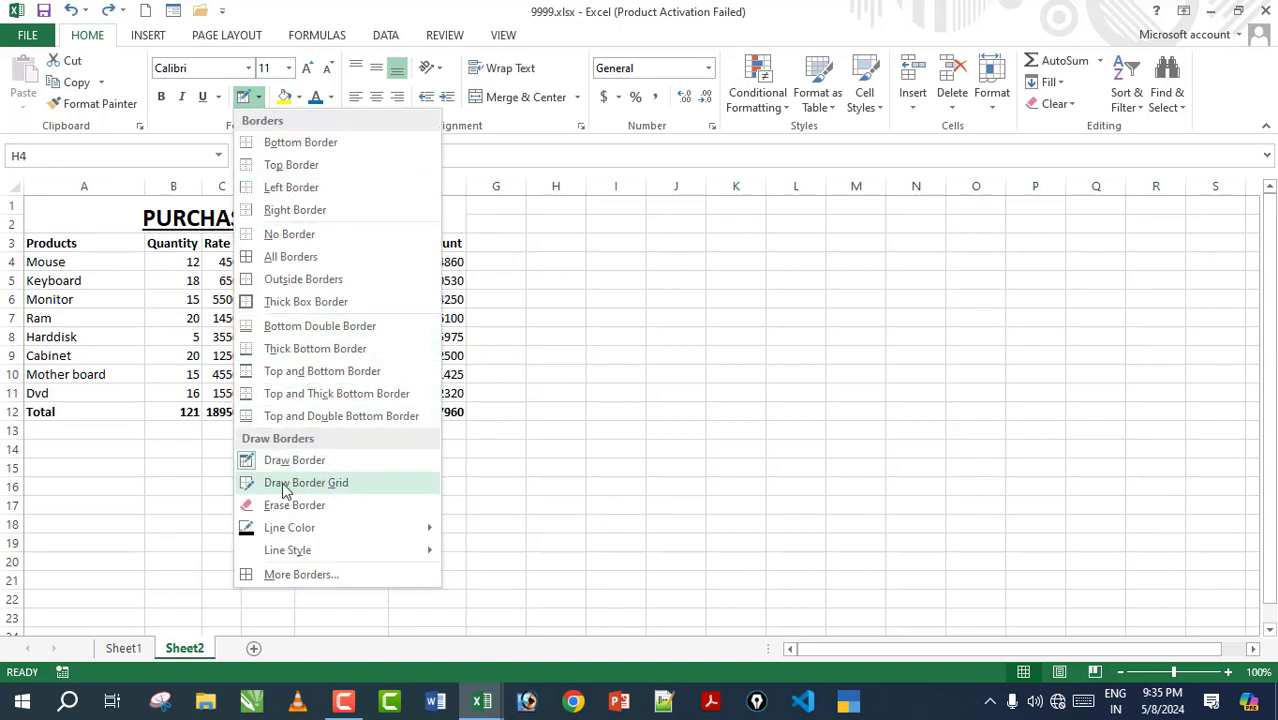
Draw border grids over the invoice table and nearby empty blocks, then undo them.
left_click(340, 485)
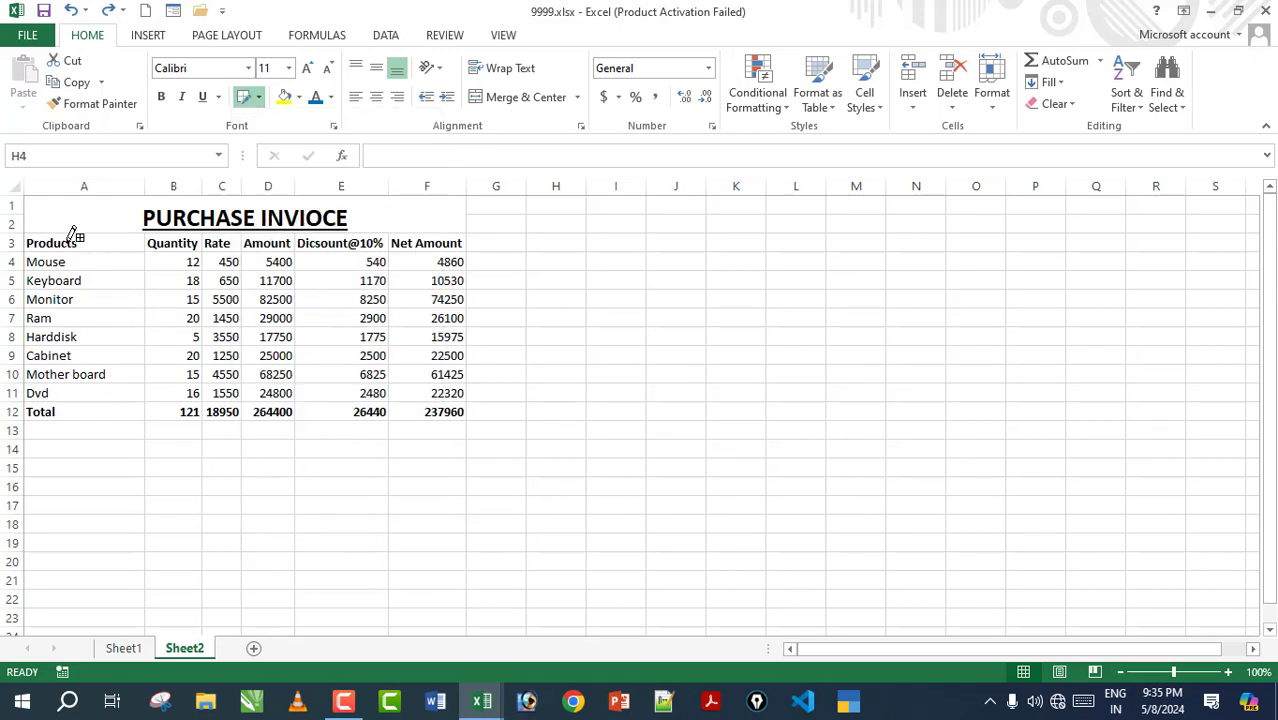
mouse_move(77, 240)
left_mouse_down()
mouse_move(385, 368)
mouse_move(437, 408)
left_mouse_up()
left_click_drag(576, 234, 980, 428)
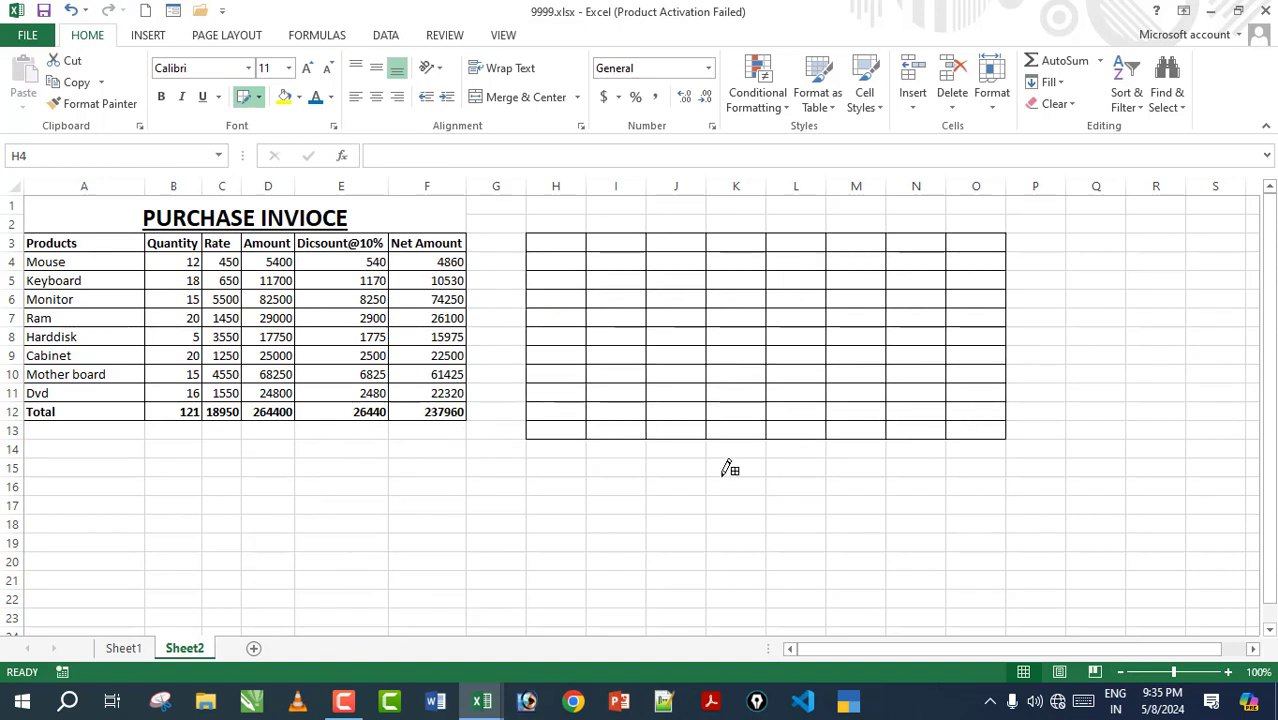
left_click_drag(328, 552, 445, 558)
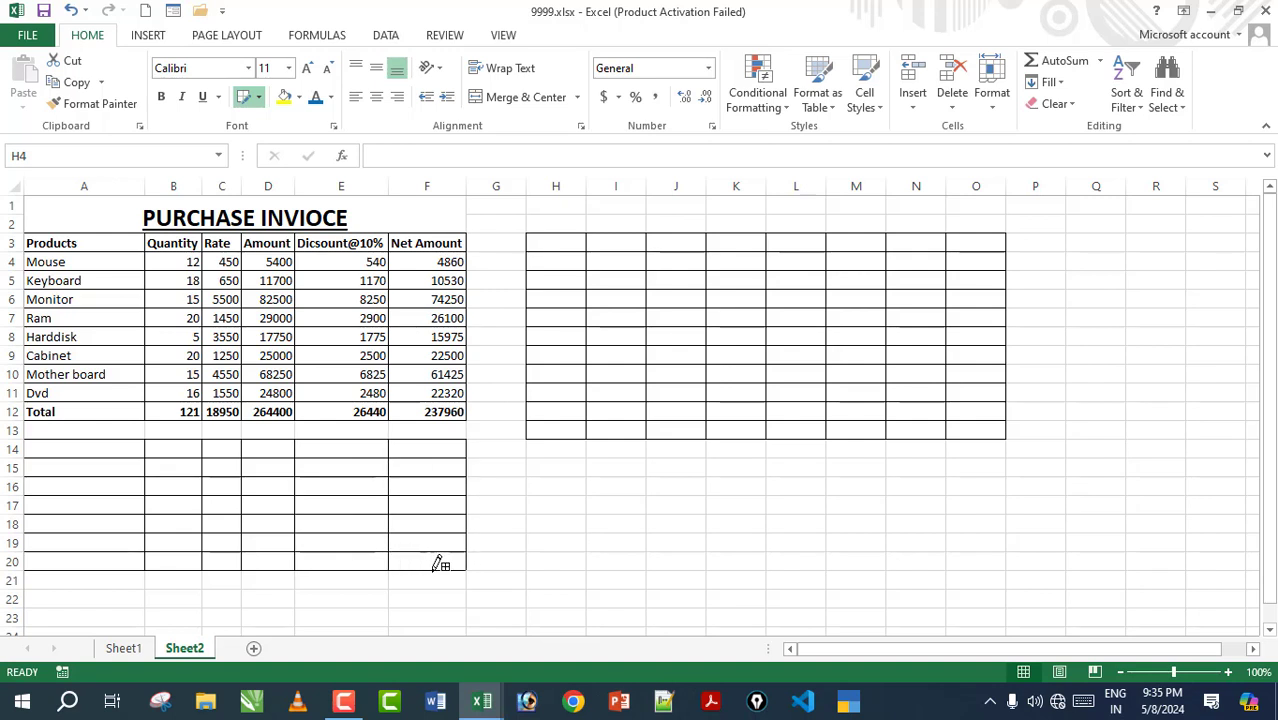
left_click_drag(600, 484, 918, 583)
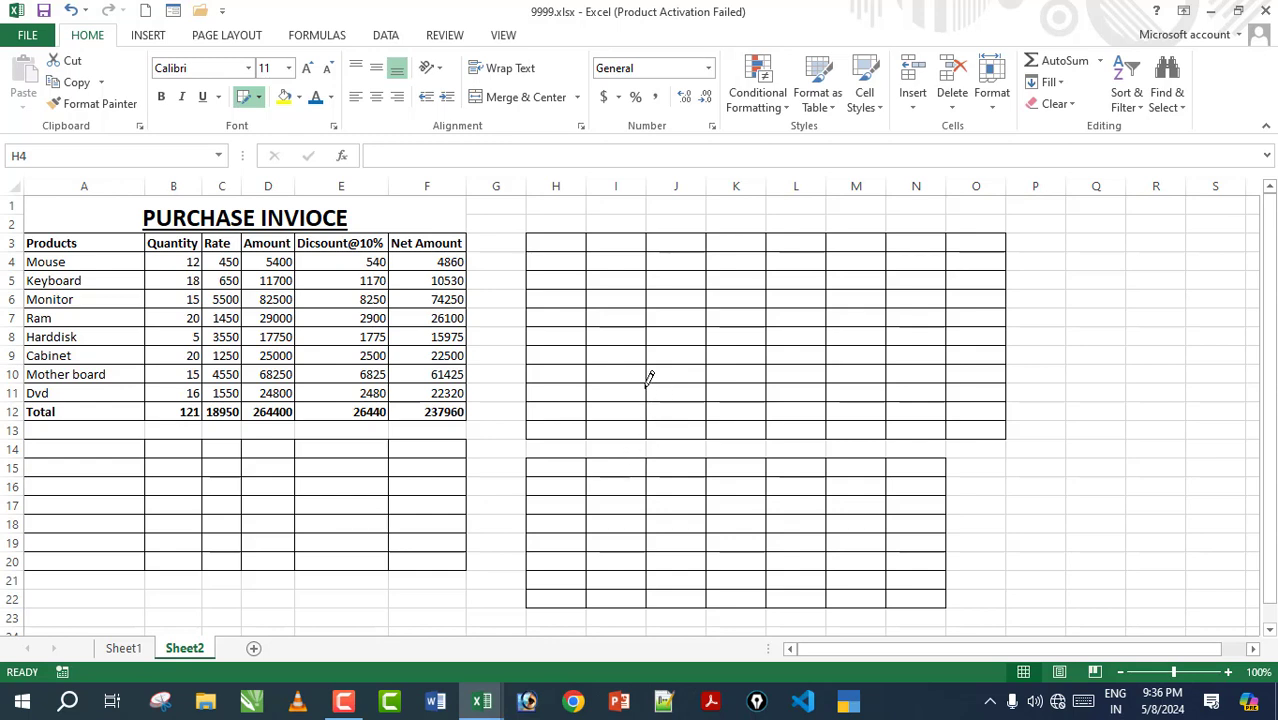
key("ctrl+z")
key("ctrl+z")
key("ctrl+z")
key("ctrl+z")
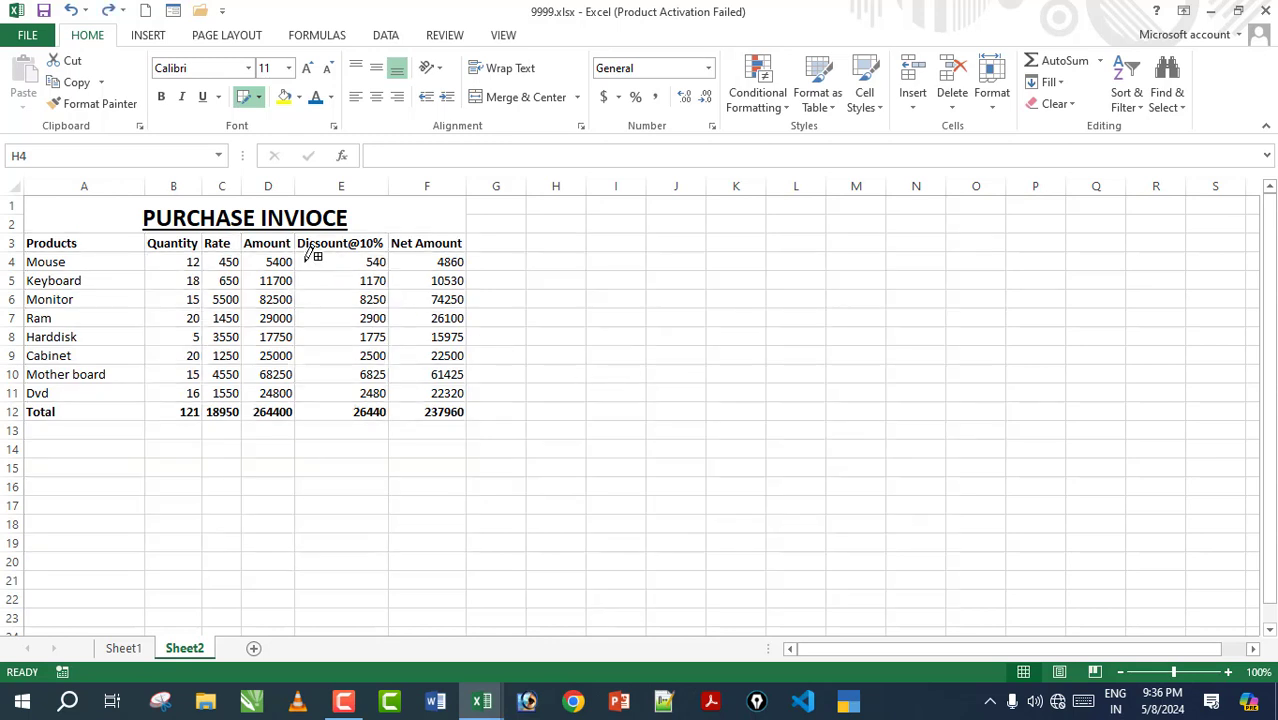
Redraw bordered grids over H3:N17, rows 15–21 below, and the invoice table.
left_click(260, 97)
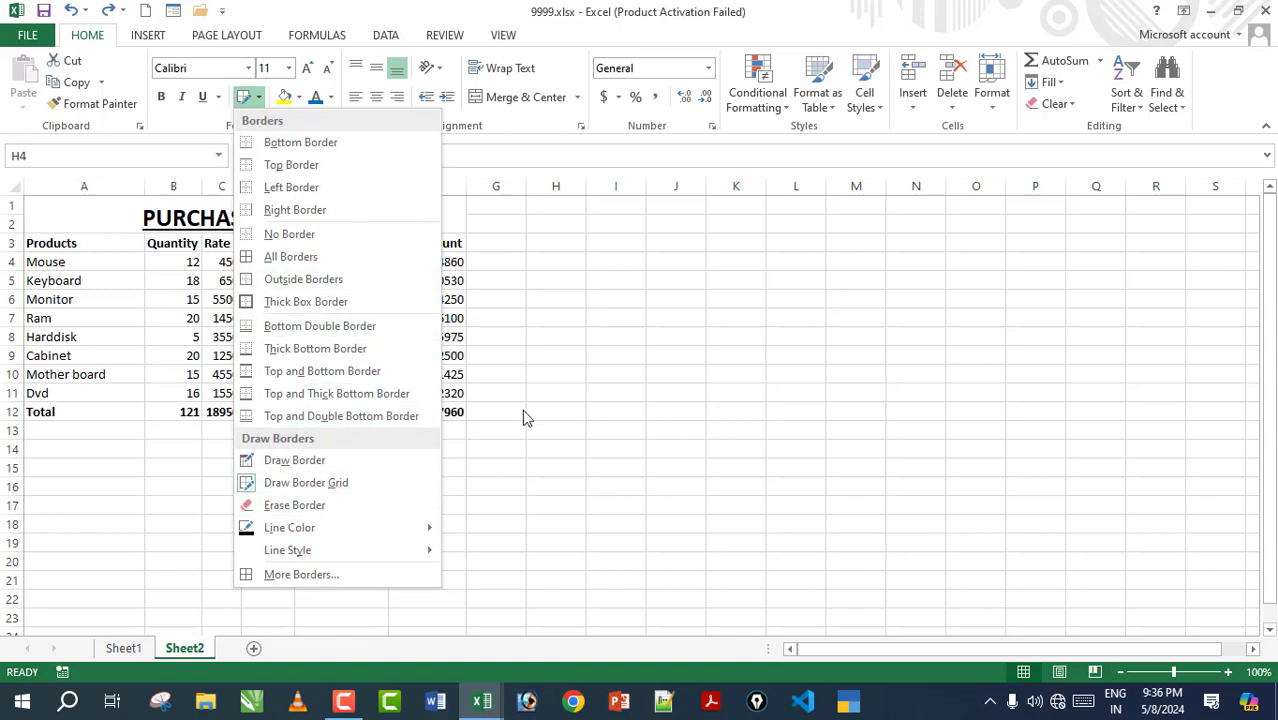
left_click(562, 368)
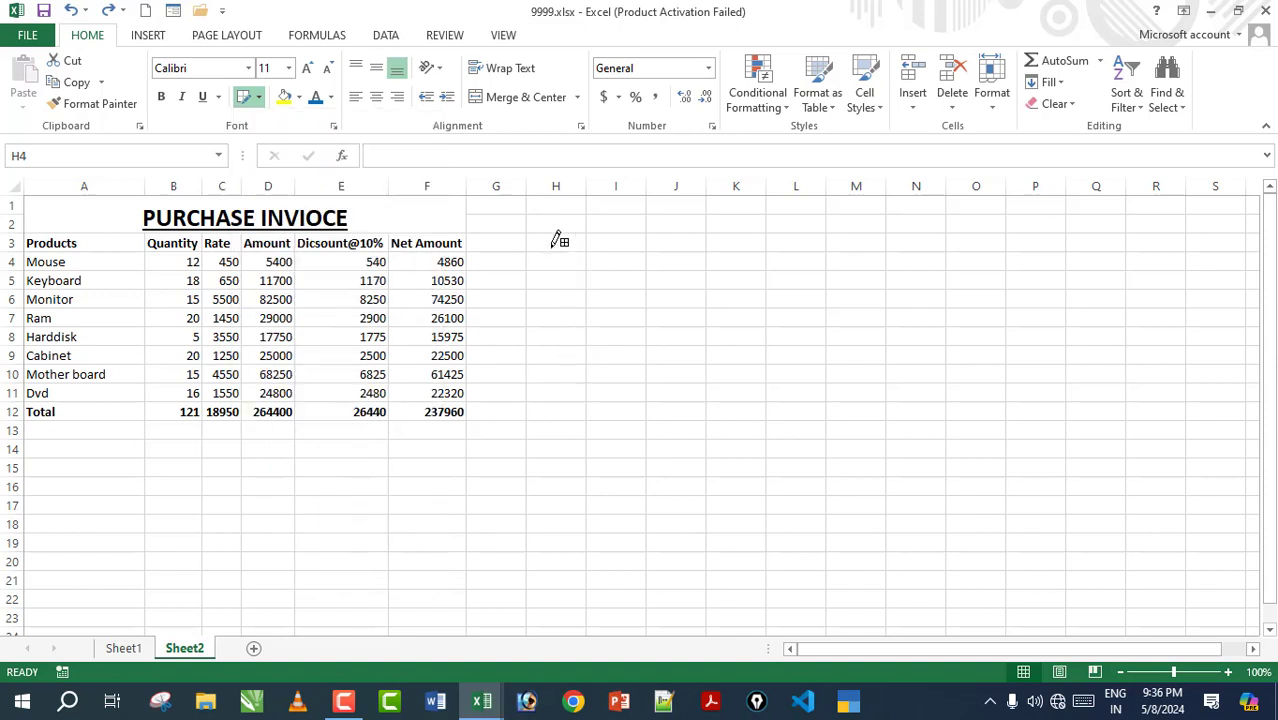
left_click_drag(558, 241, 939, 500)
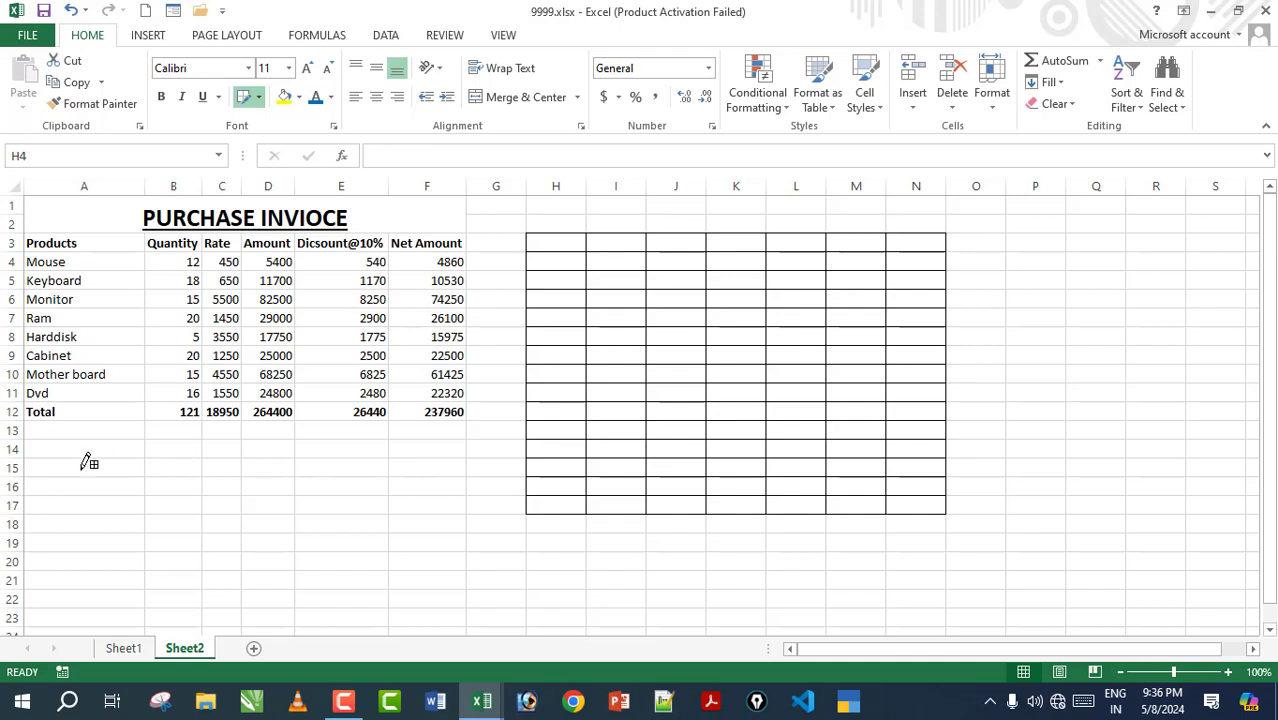
left_click_drag(86, 458, 350, 576)
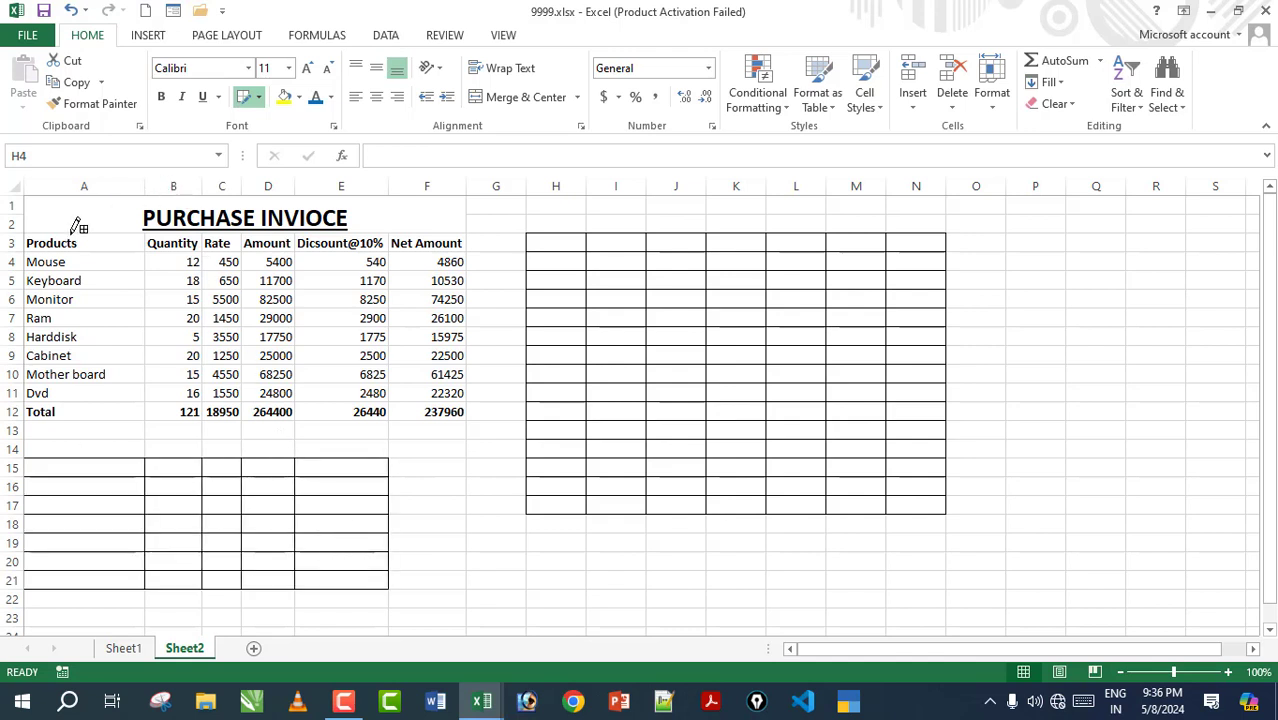
left_click_drag(48, 240, 422, 405)
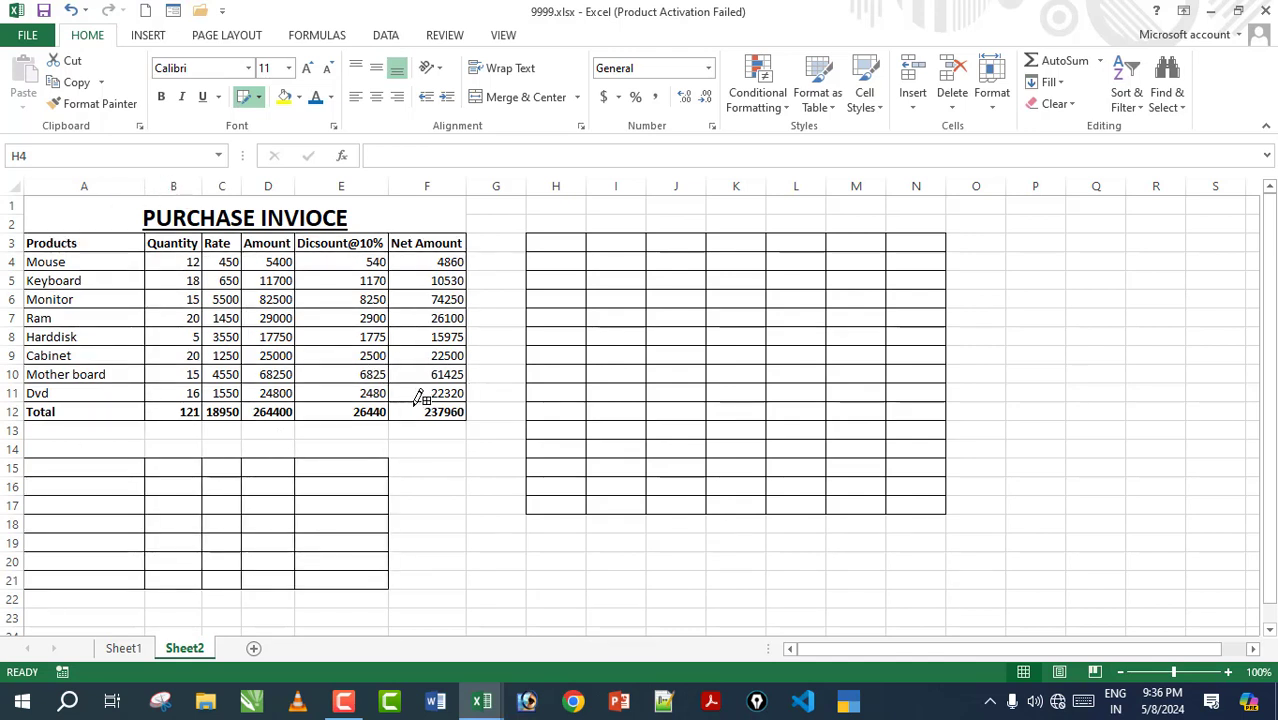
Erase the borders from A3:F12, H3:N17 and A15:E21 with Erase Border.
left_click(258, 97)
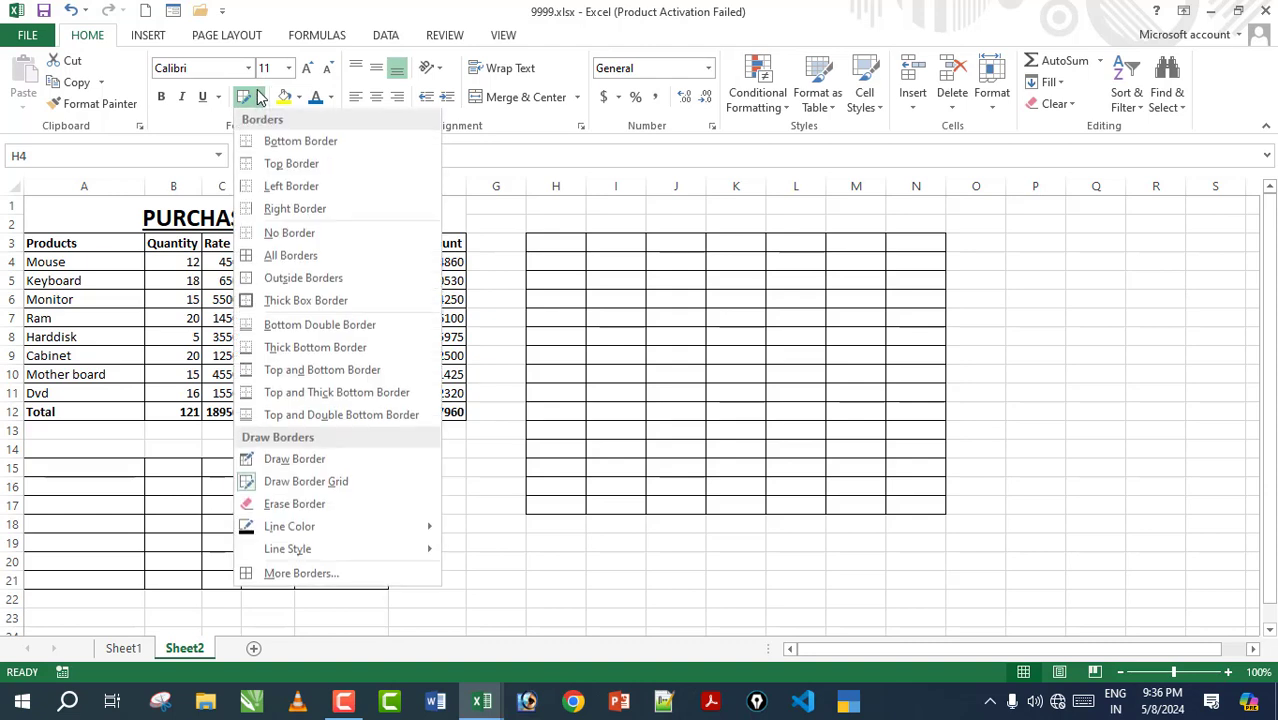
left_click(291, 508)
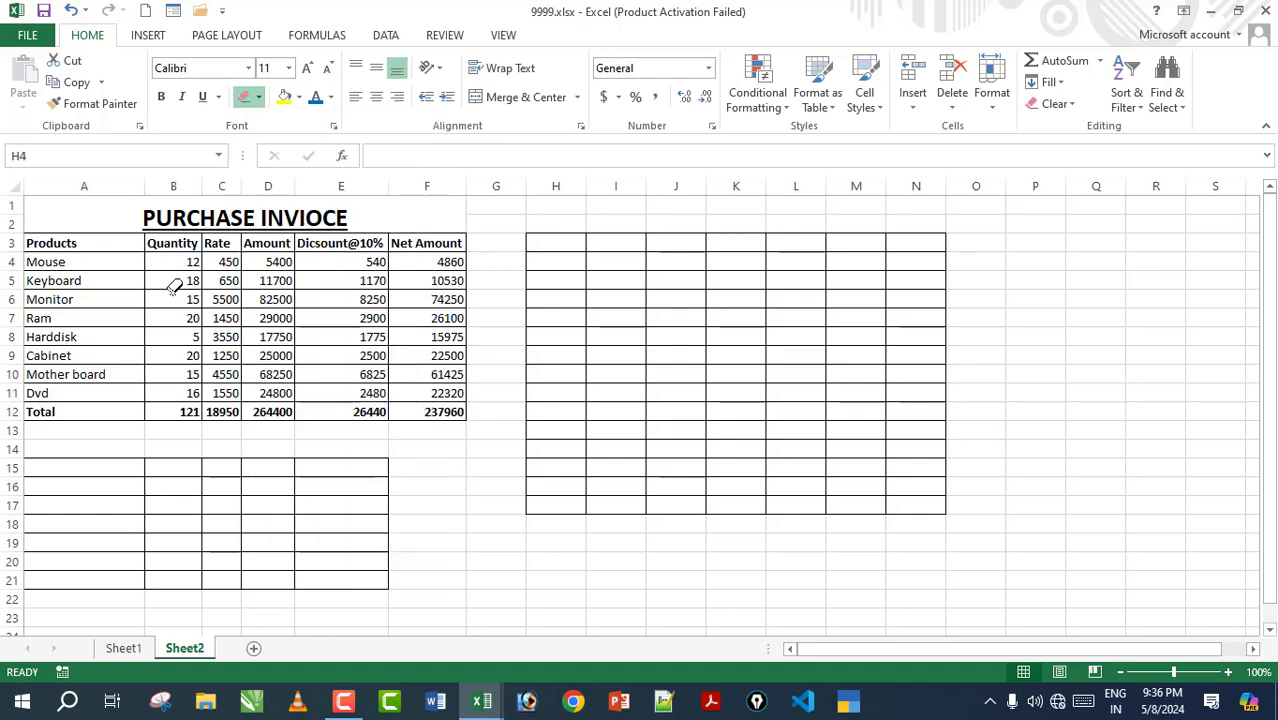
left_click_drag(37, 213, 431, 409)
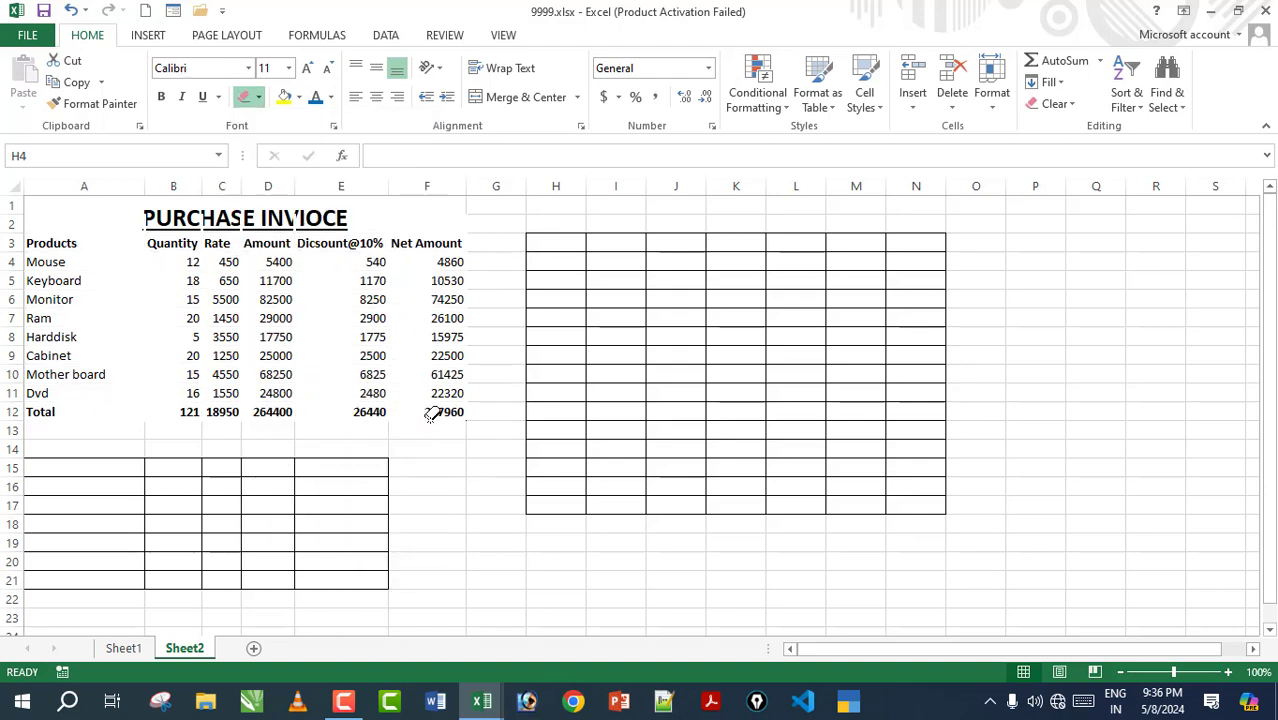
left_click_drag(523, 229, 925, 514)
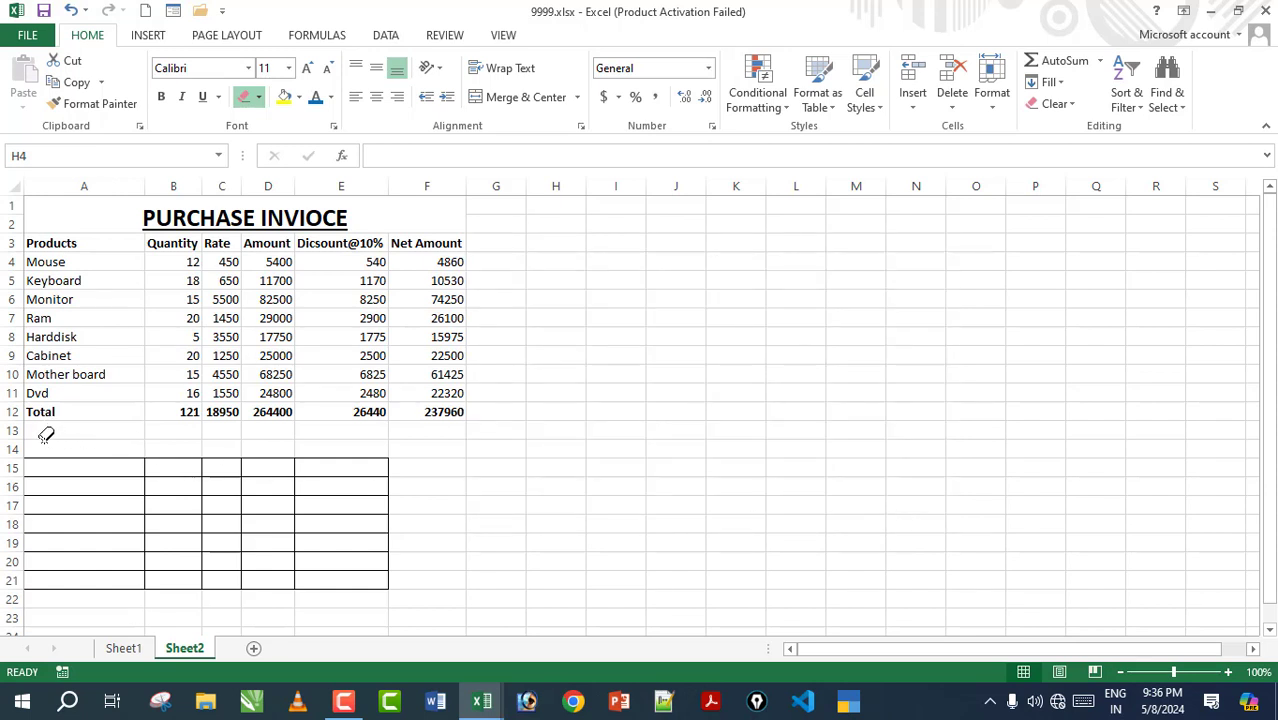
left_click_drag(46, 434, 363, 578)
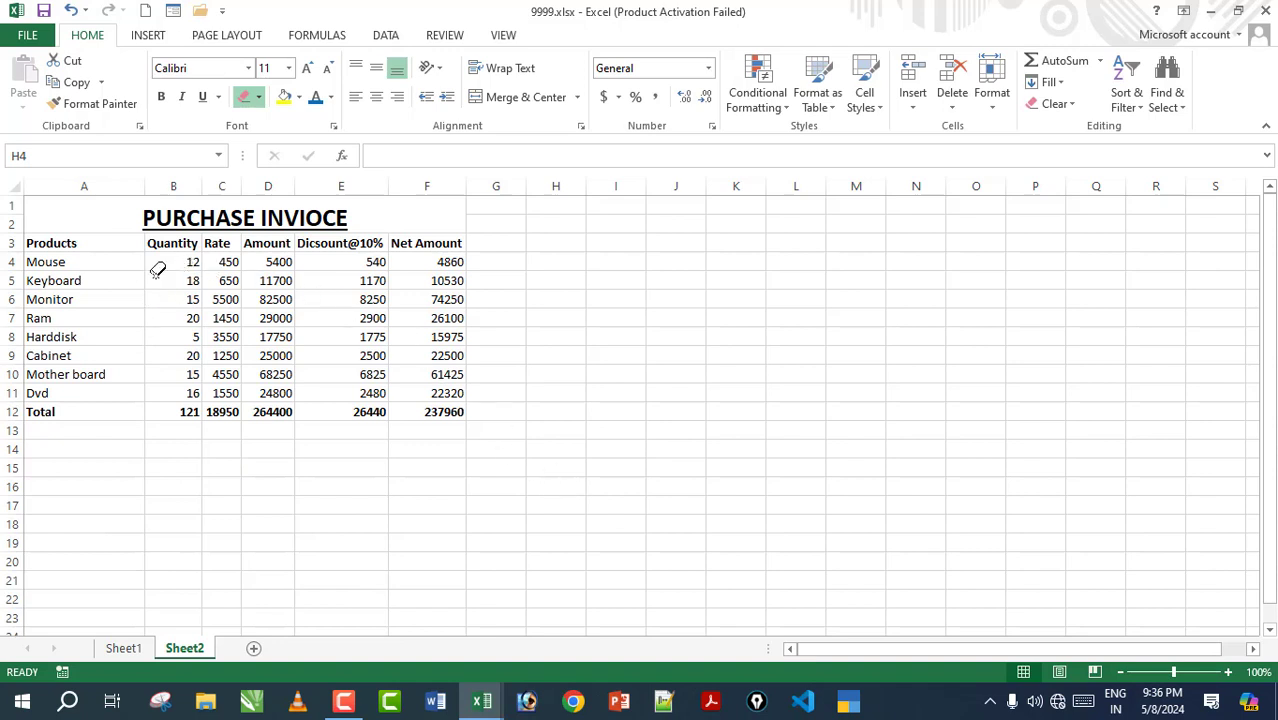
Set the border line colour to red and draw grids over H4:M17 and A15:C20.
left_click(257, 101)
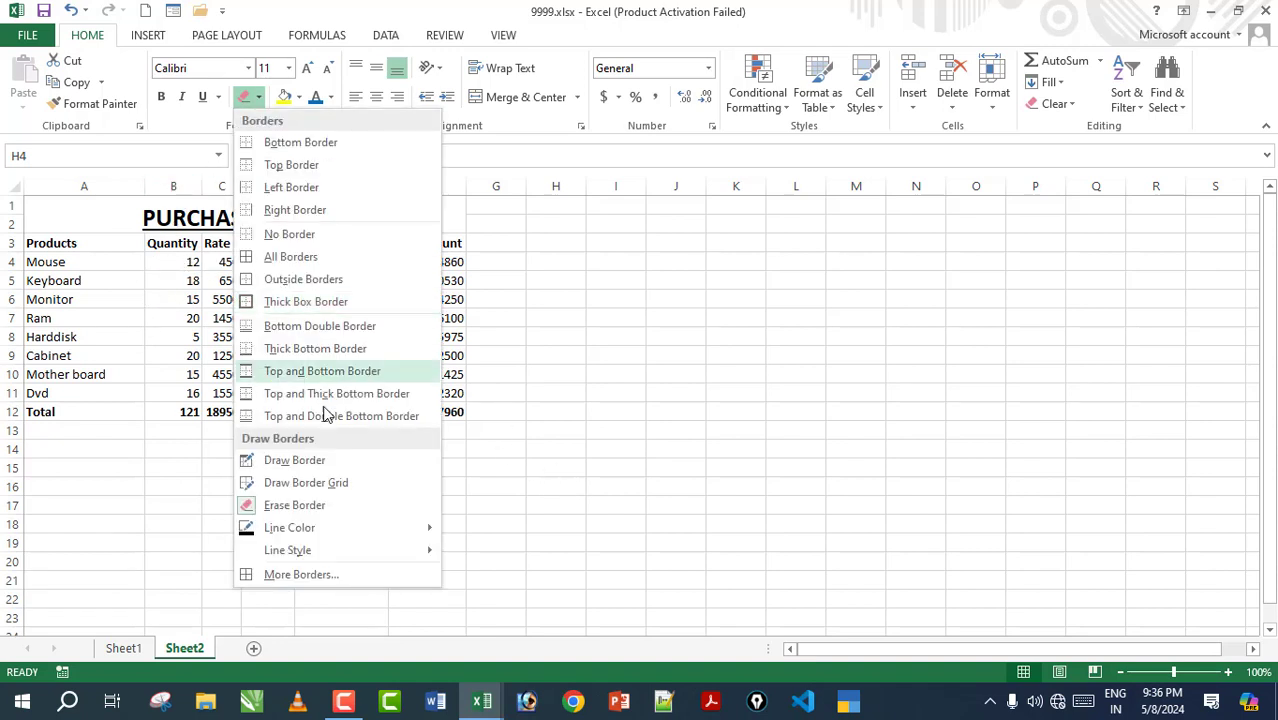
mouse_move(309, 535)
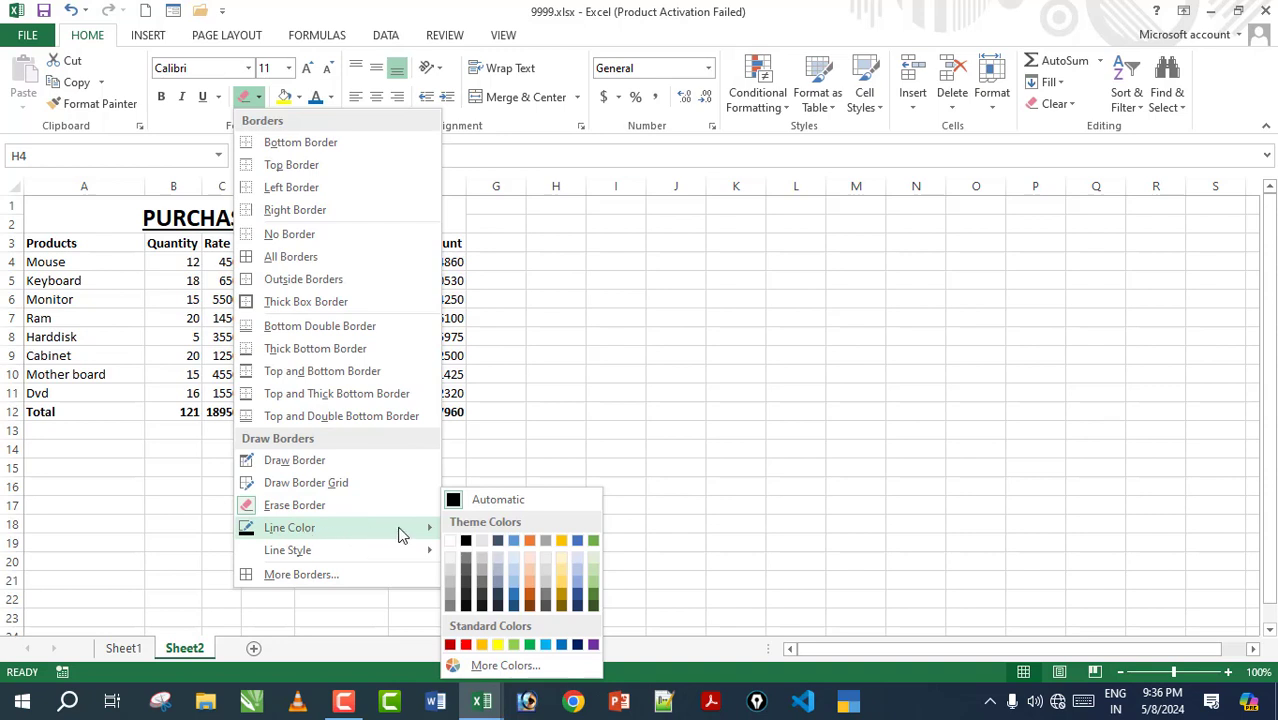
left_click(466, 645)
left_click_drag(574, 256, 885, 500)
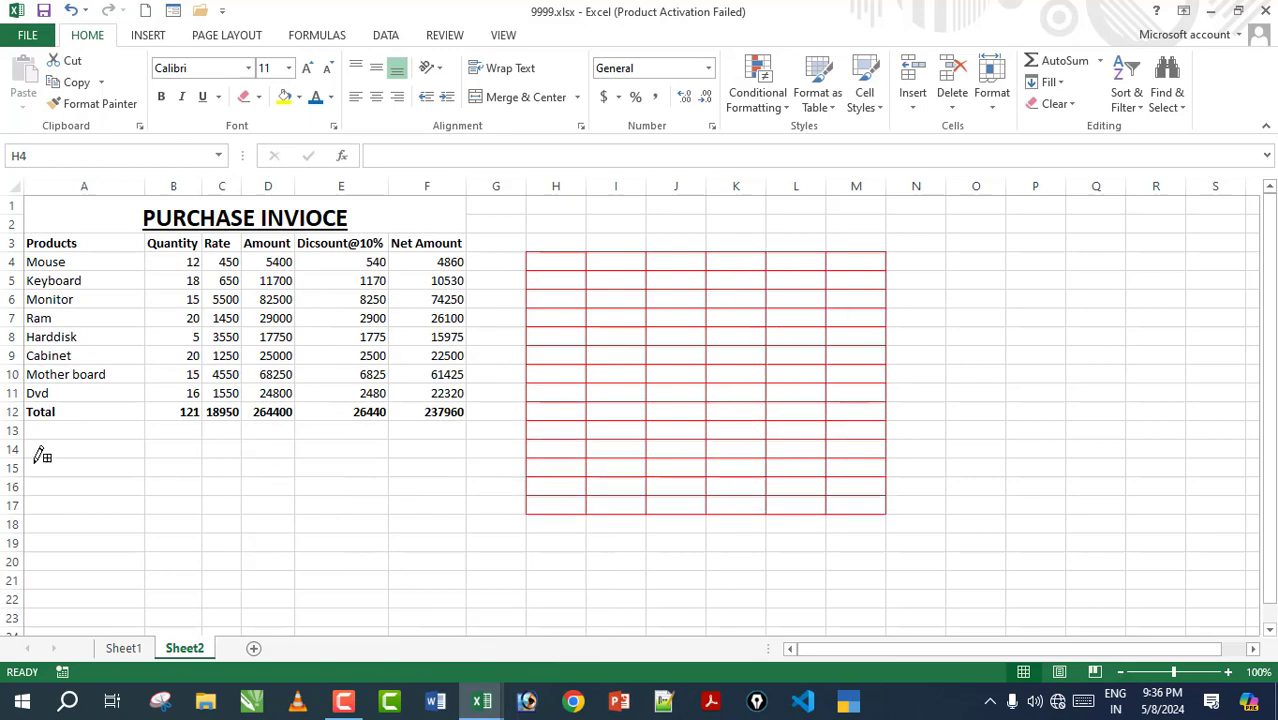
left_click_drag(35, 460, 212, 545)
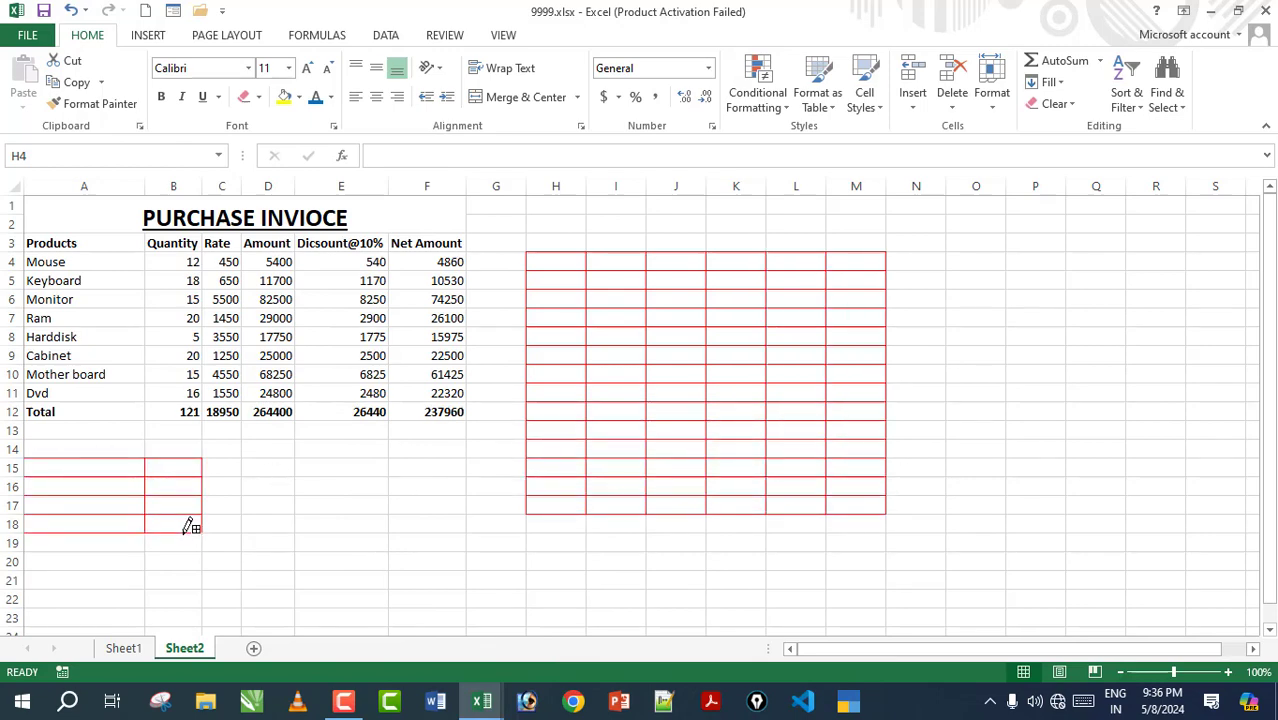
Switch the border line colour to green and draw a grid over N4:R17.
left_click(258, 97)
mouse_move(320, 530)
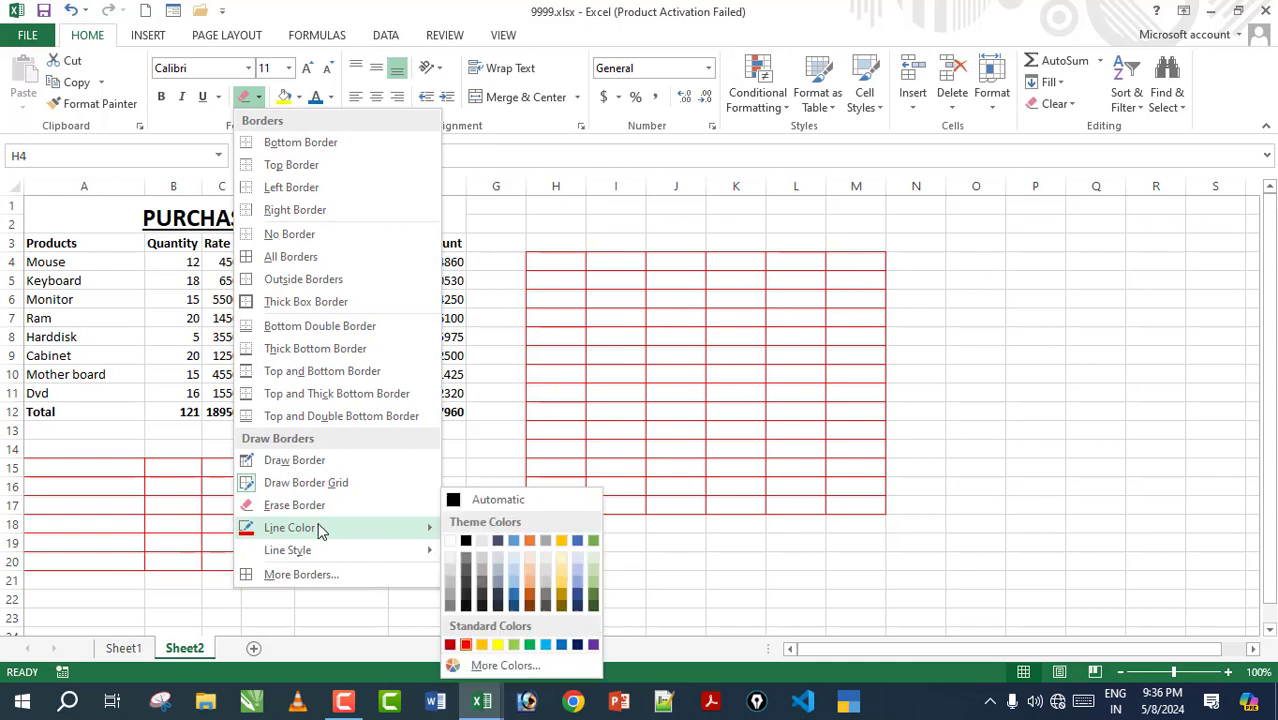
left_click(527, 645)
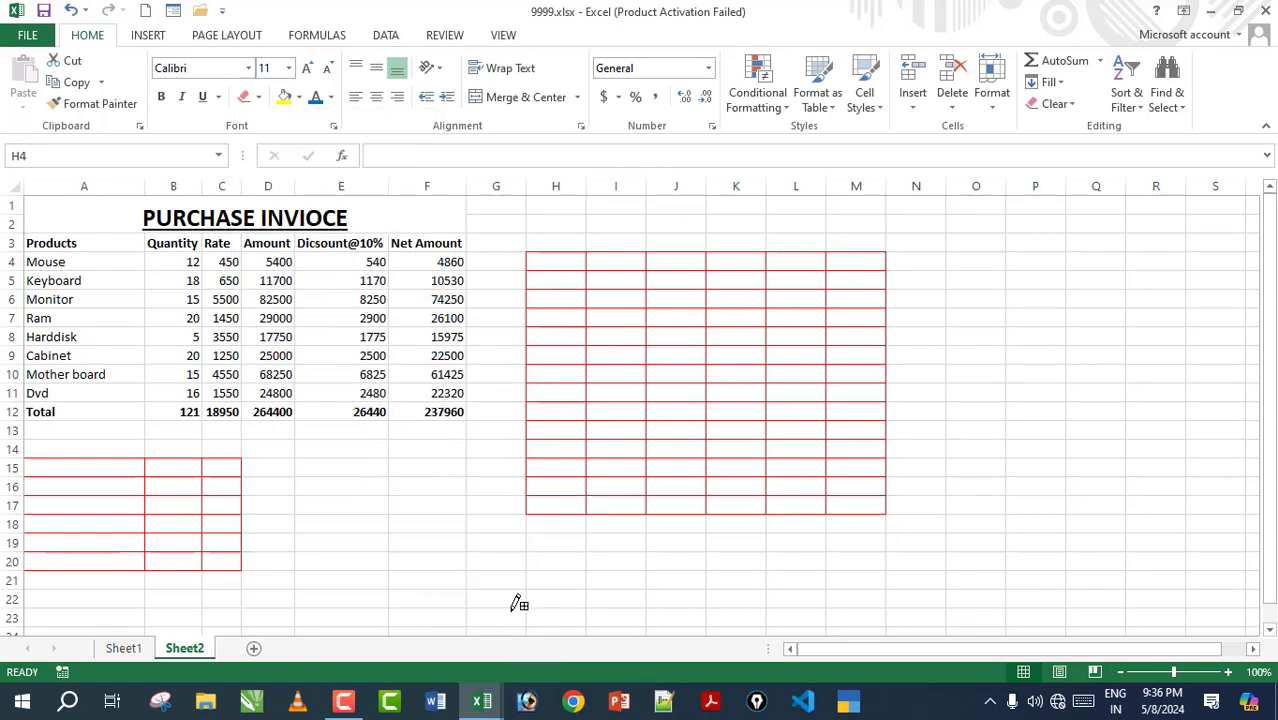
left_click_drag(942, 251, 1180, 500)
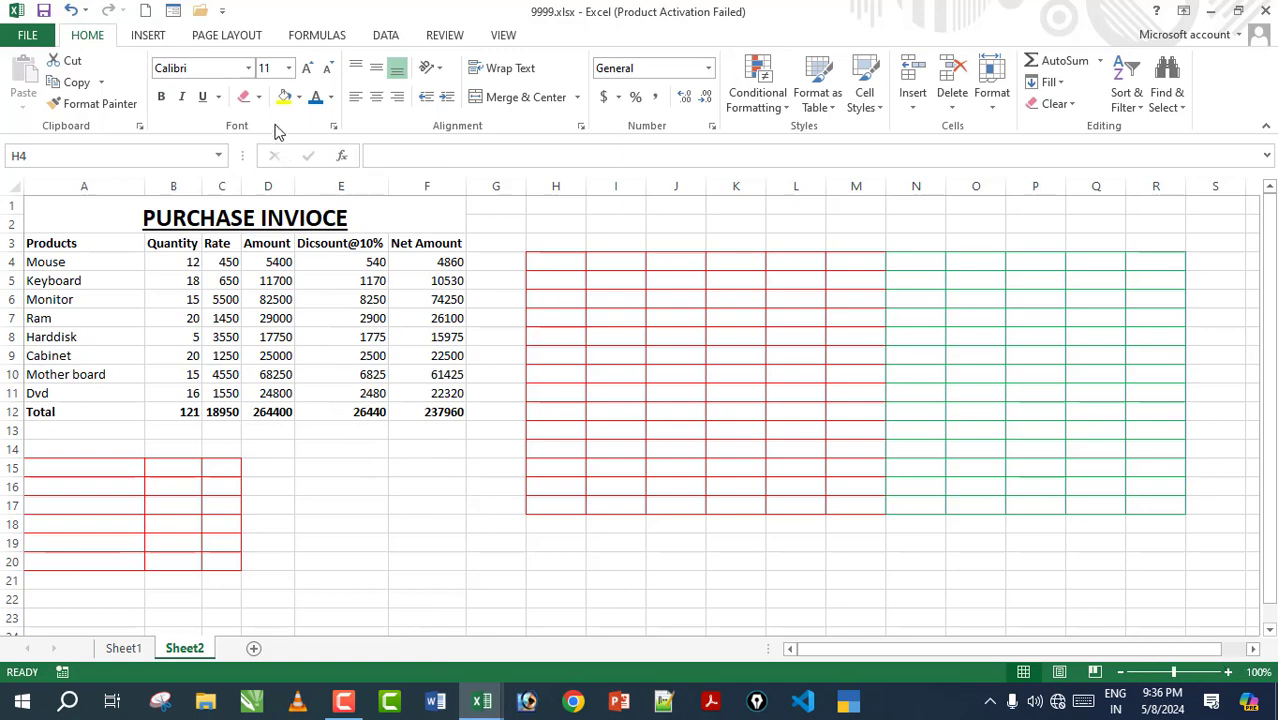
left_click(258, 97)
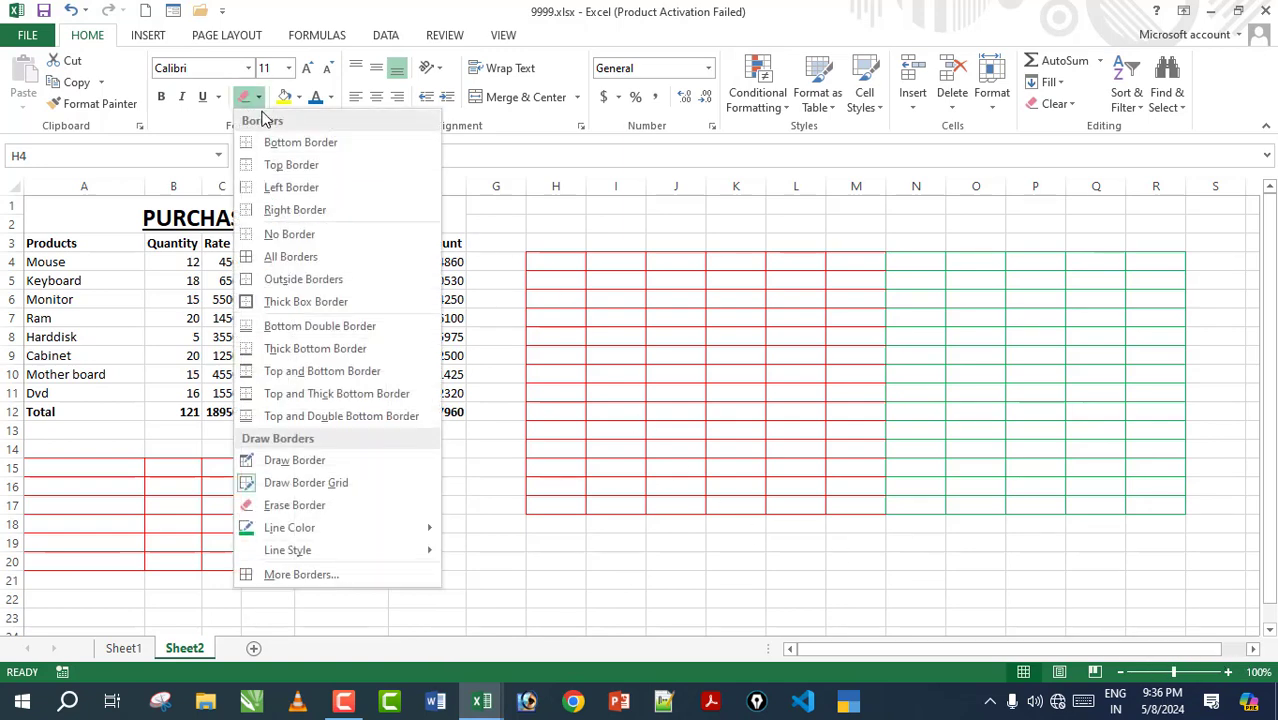
Erase the red and green grids from H4:R17 and A15:C20.
left_click(295, 505)
left_click_drag(494, 231, 1180, 545)
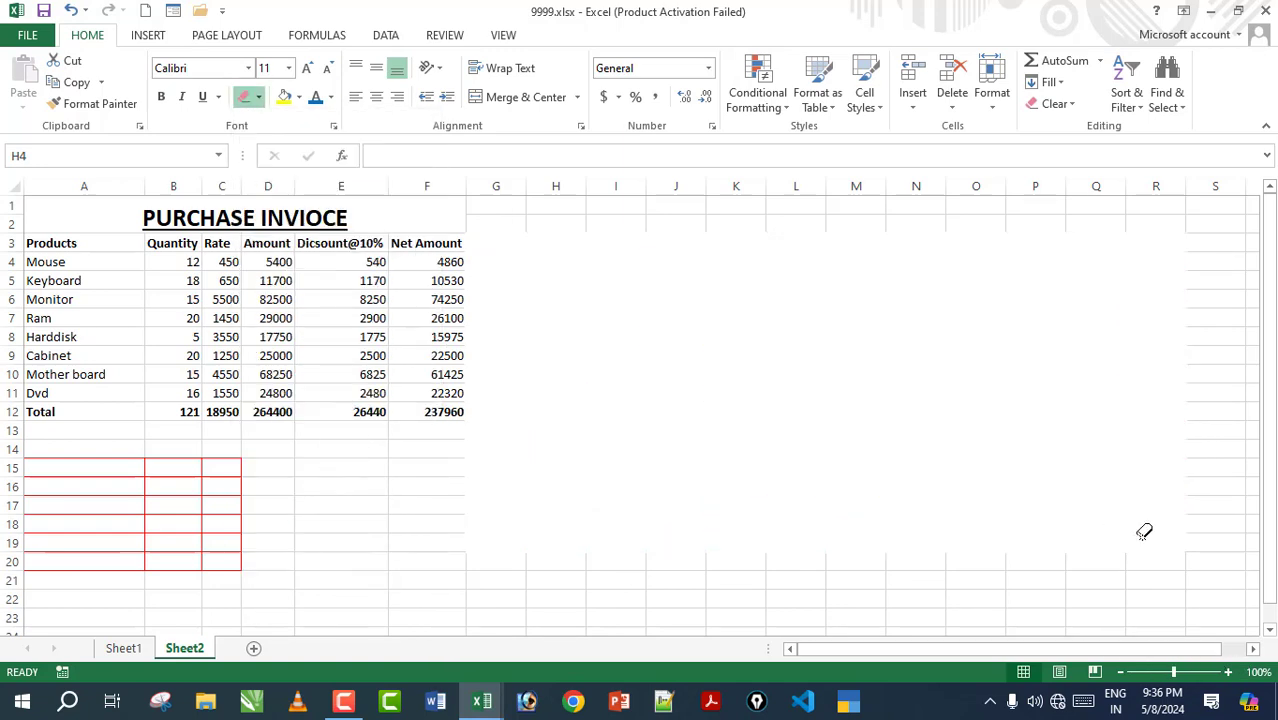
left_click_drag(44, 437, 252, 563)
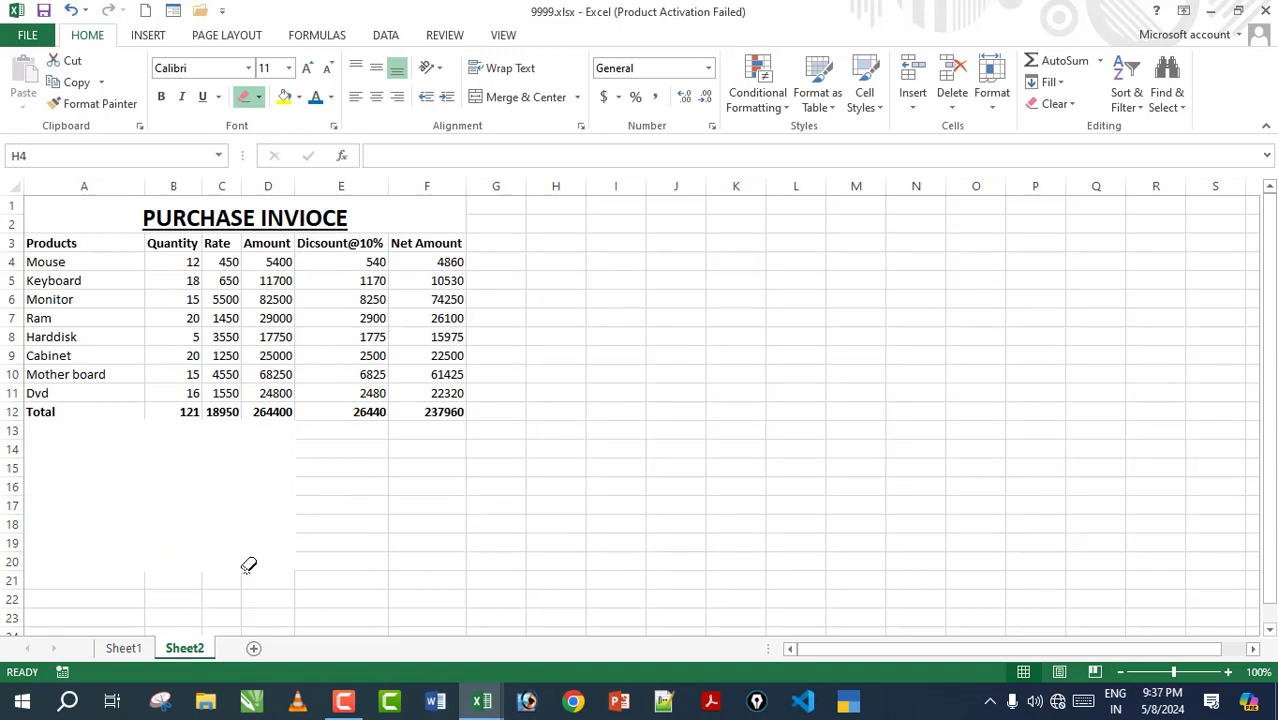
Choose a double line style and draw green grids over I4:P18 and A14:E20.
left_click(258, 97)
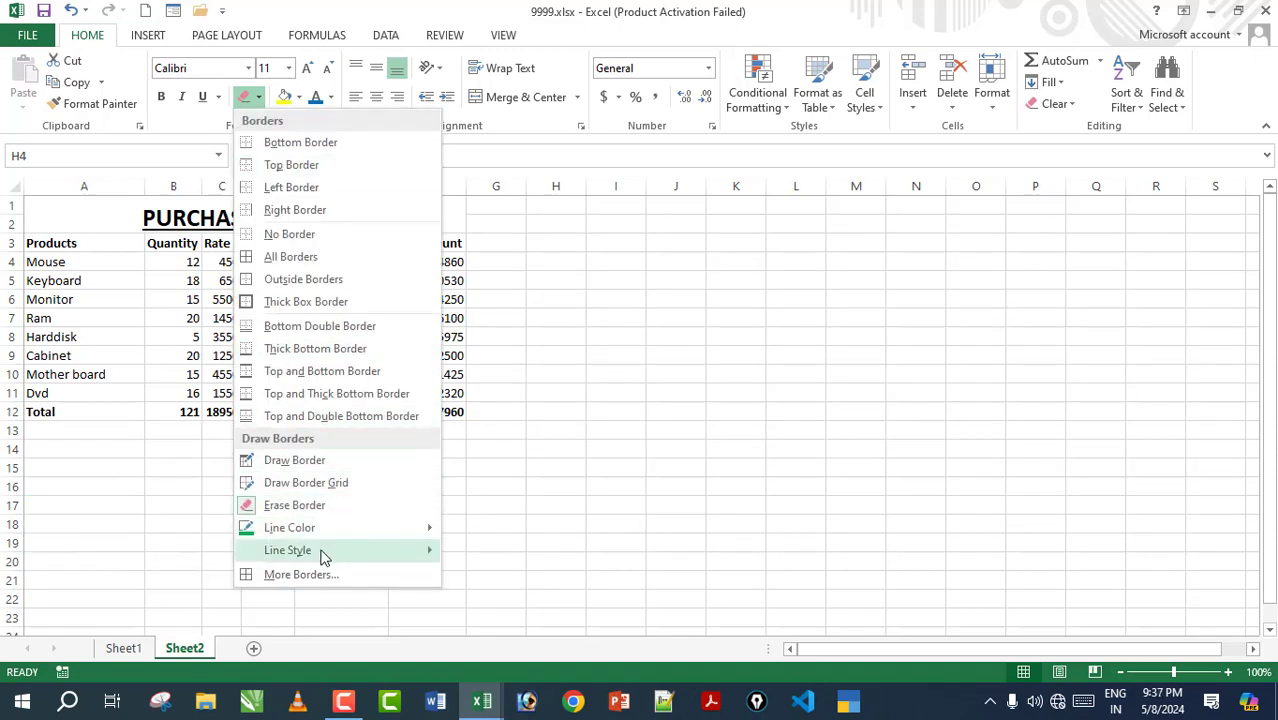
mouse_move(323, 557)
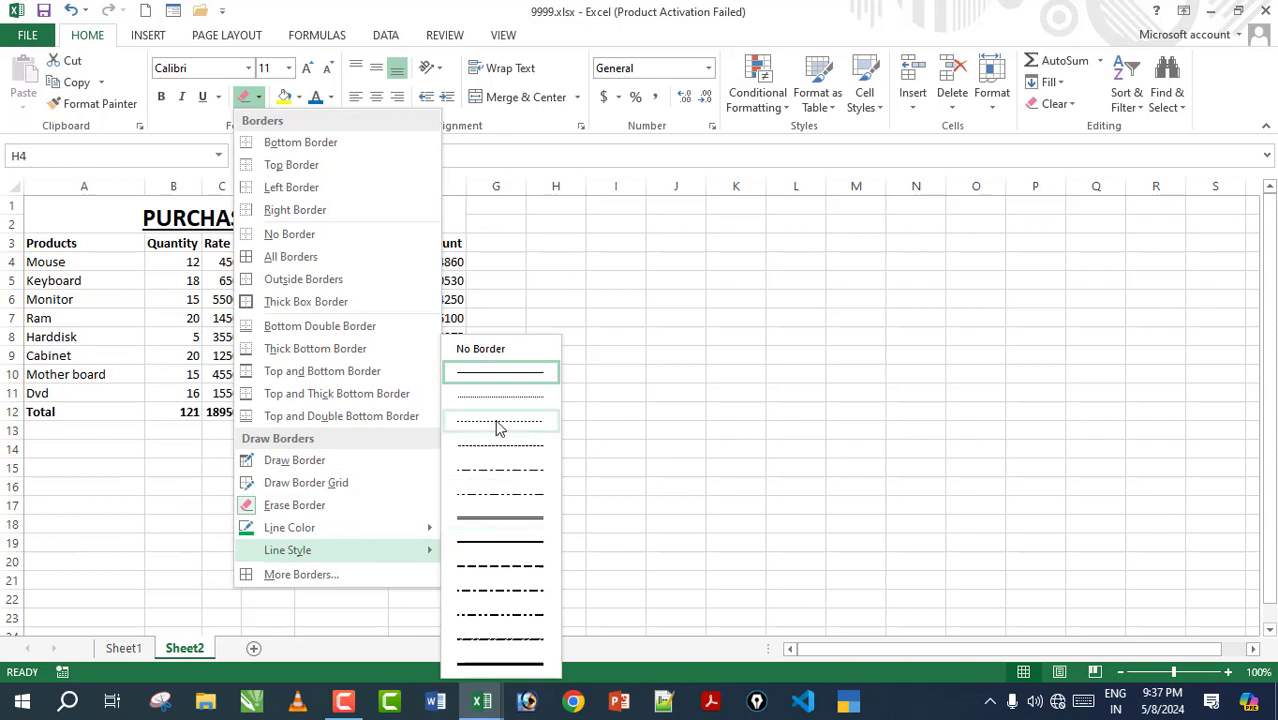
left_click(505, 520)
mouse_move(606, 258)
left_mouse_down()
mouse_move(645, 302)
mouse_move(1040, 528)
left_mouse_up()
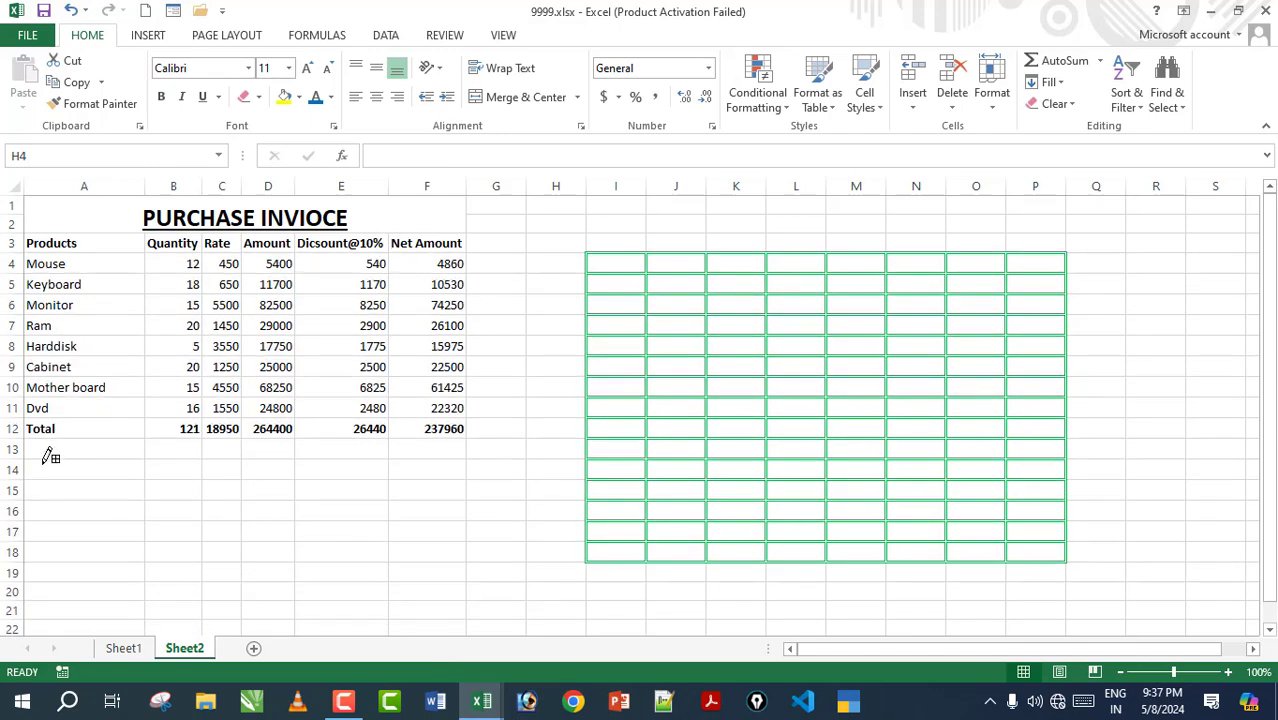
left_click_drag(46, 460, 310, 592)
scroll(424, 436, "down", 1)
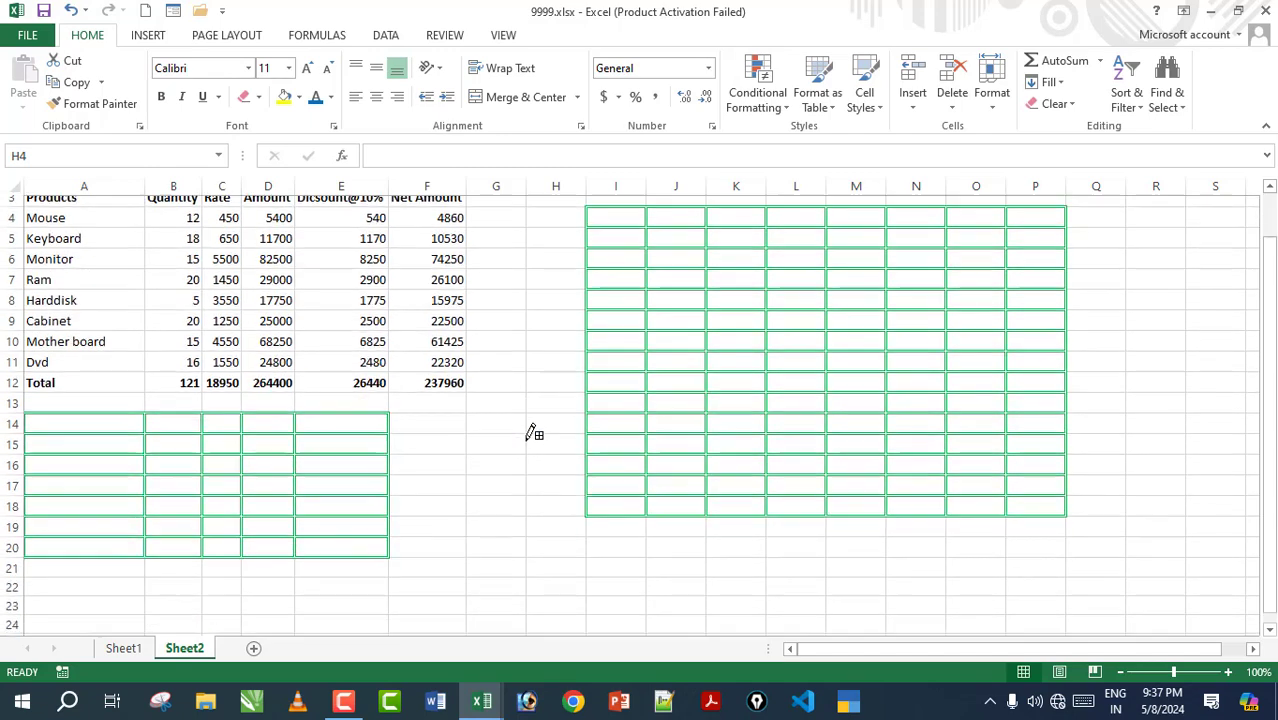
scroll(424, 436, "down", 1)
Choose the thickest line style and draw a thick green grid over I20:M26.
left_click(258, 97)
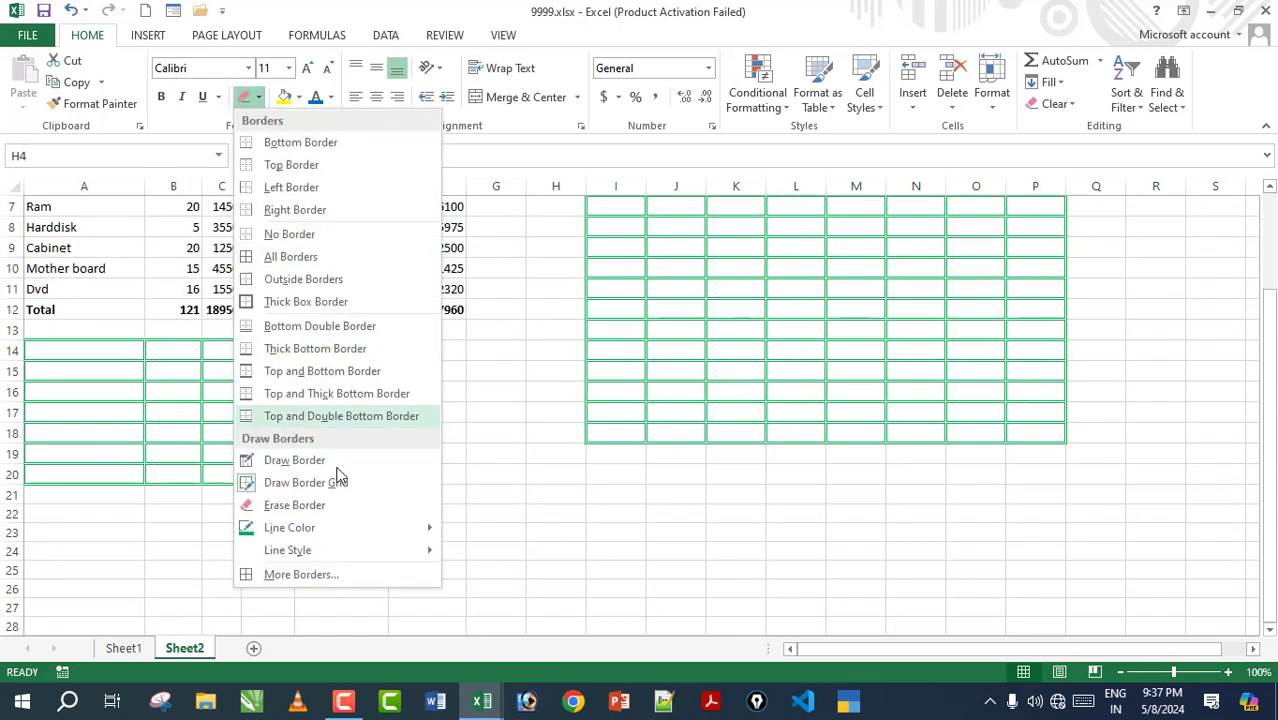
mouse_move(340, 550)
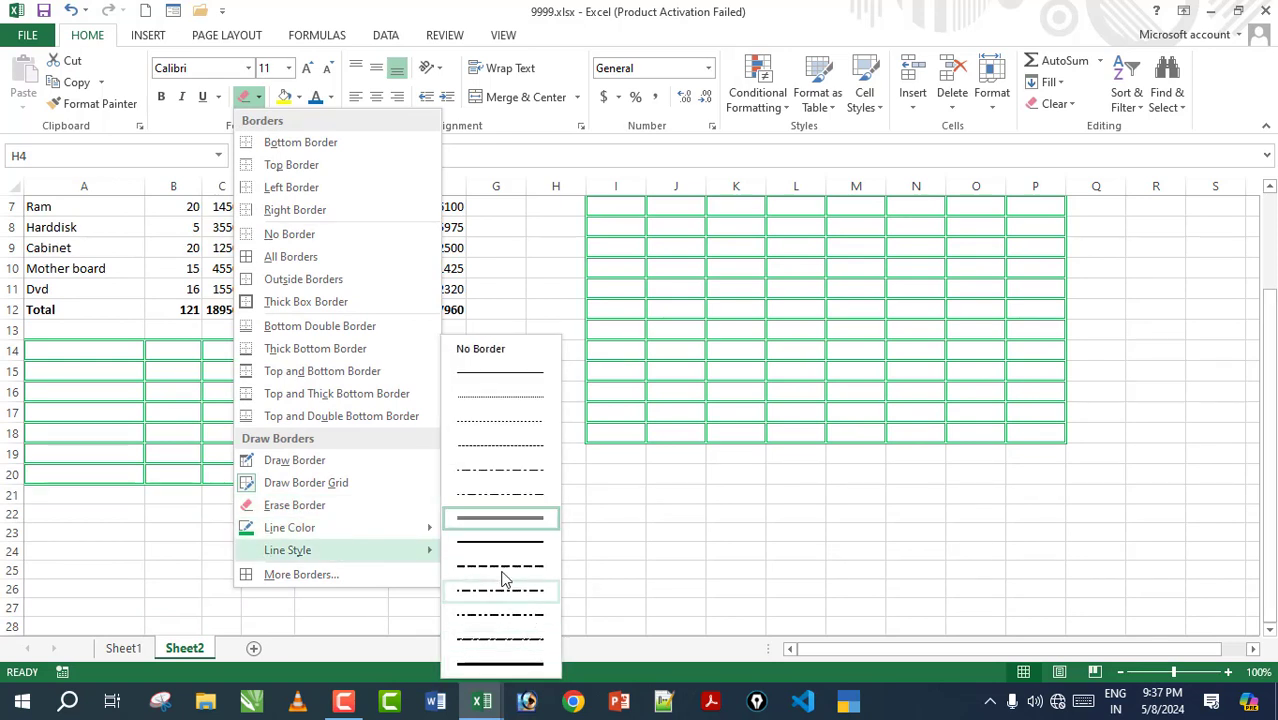
left_click(487, 664)
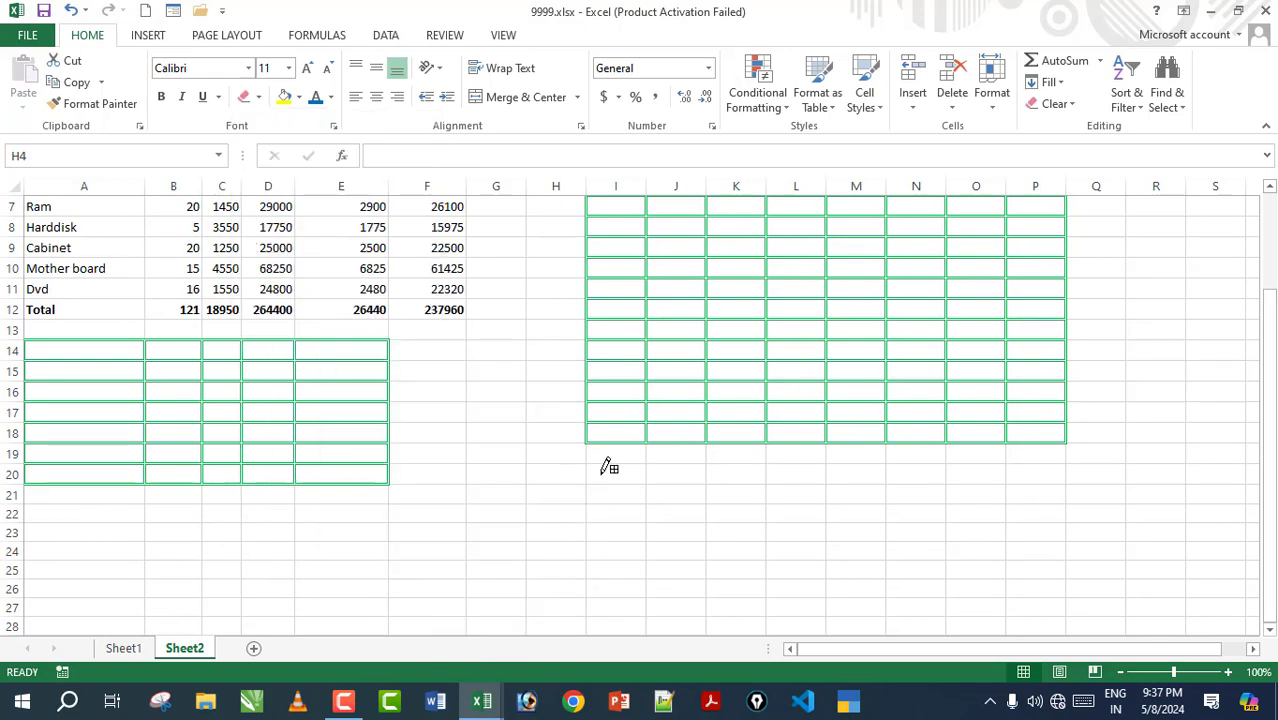
left_click_drag(600, 465, 845, 591)
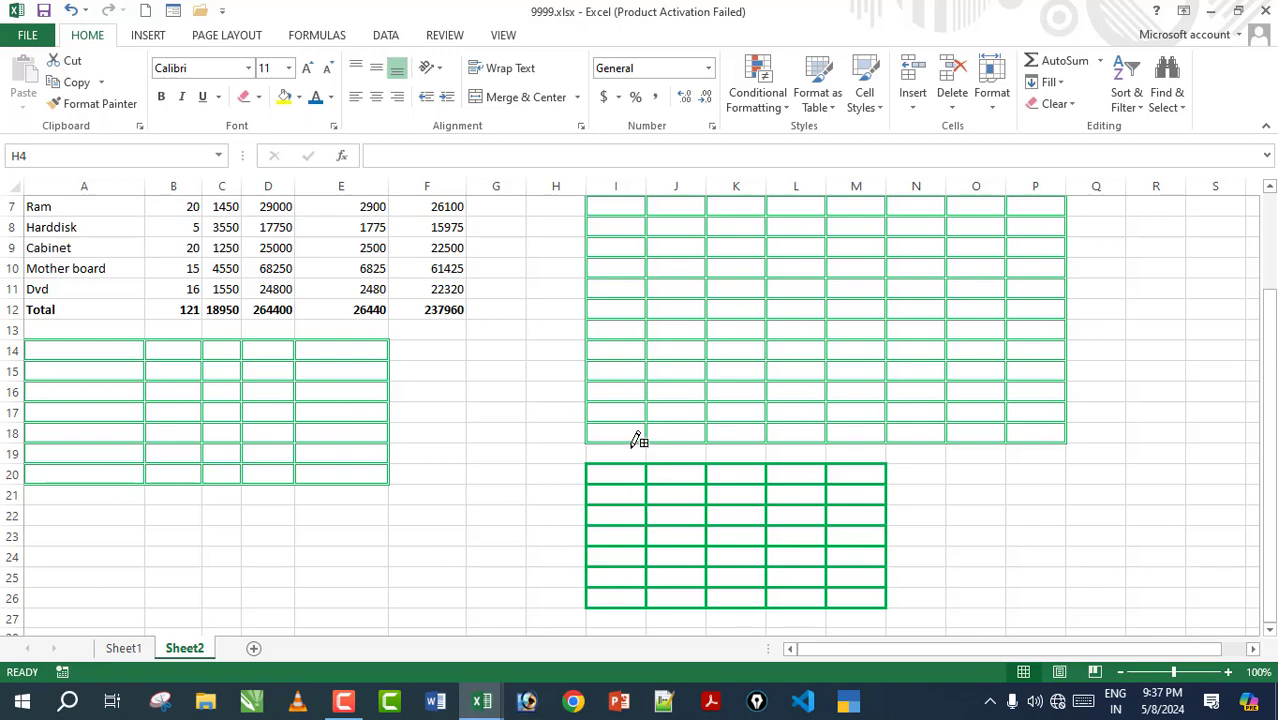
Erase every demo grid, including I4:P18, A14:E20 and I20:M26.
left_click(258, 97)
left_click(303, 516)
left_click_drag(563, 231, 1075, 480)
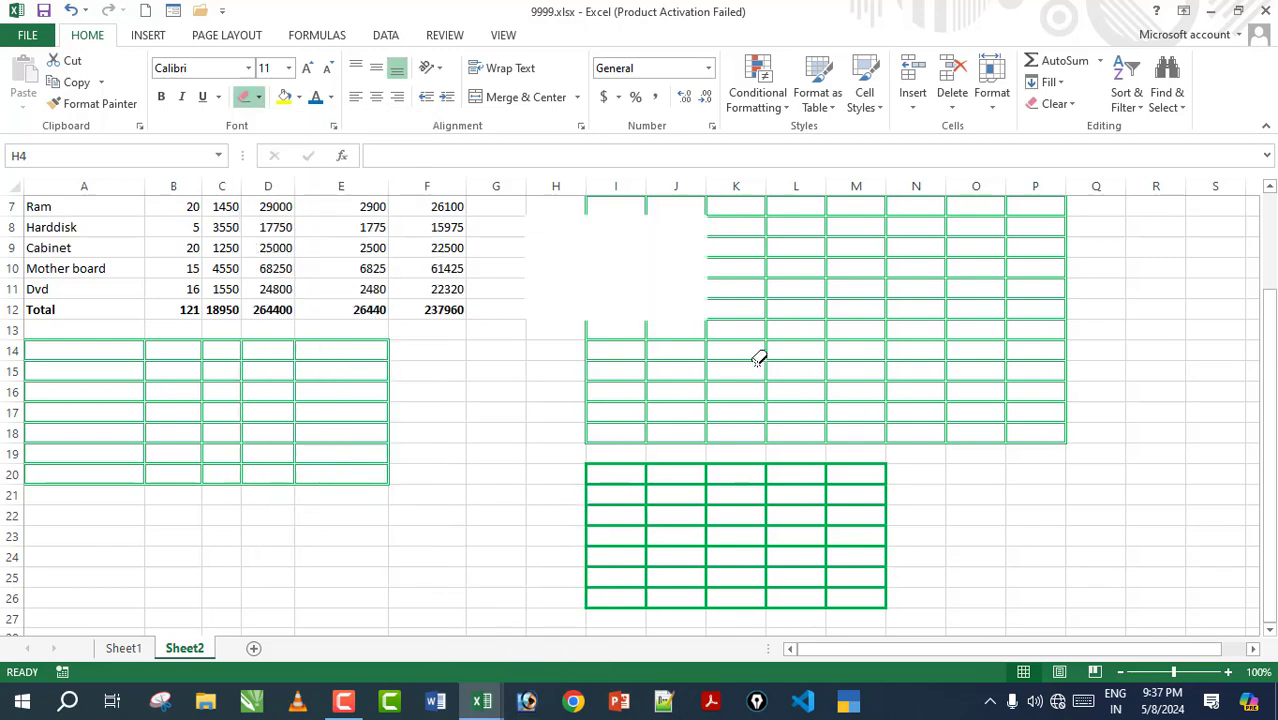
left_click_drag(517, 432, 645, 490)
left_click_drag(689, 529, 918, 593)
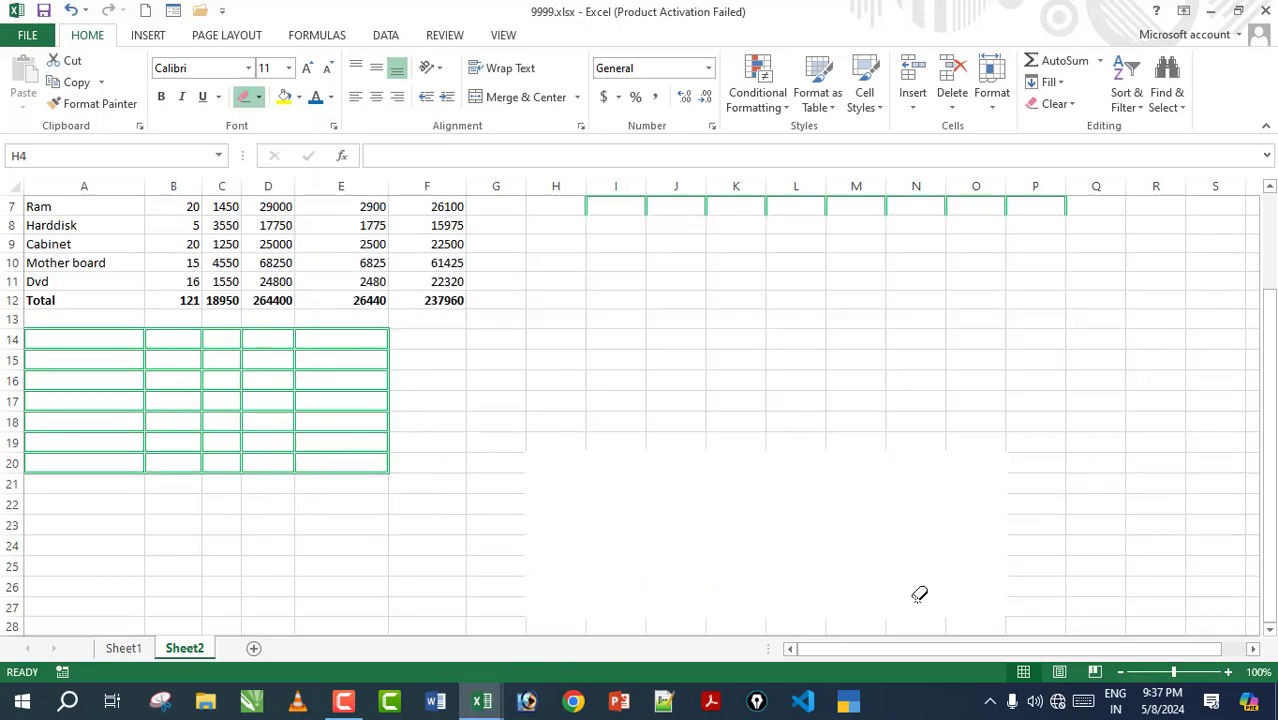
left_click_drag(459, 485, 63, 305)
scroll(480, 289, "up", 2)
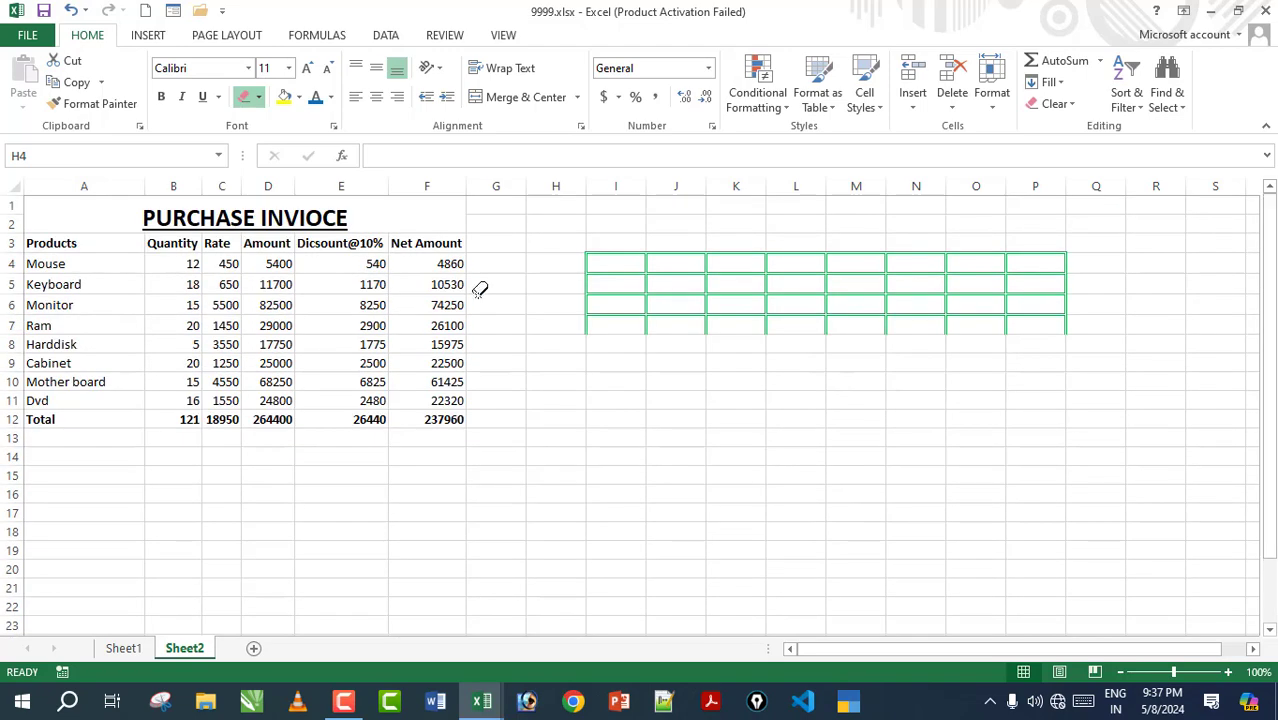
left_click_drag(553, 217, 1093, 422)
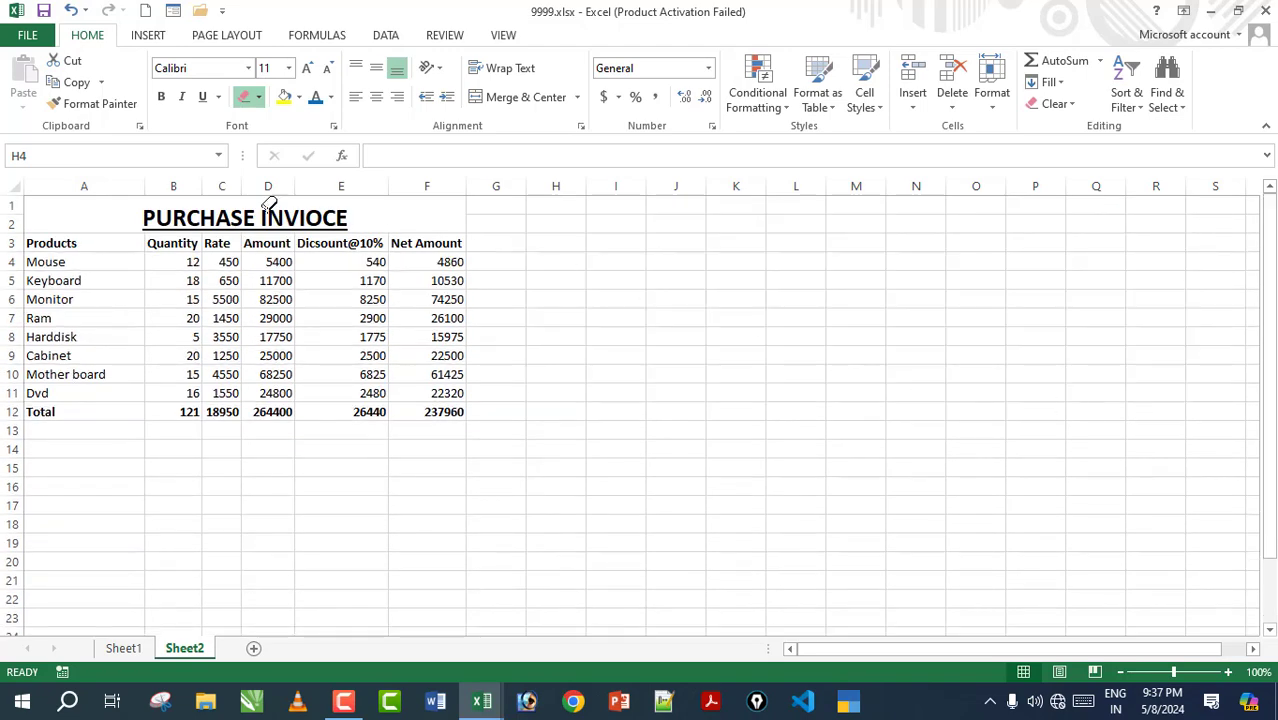
left_click(257, 97)
mouse_move(287, 553)
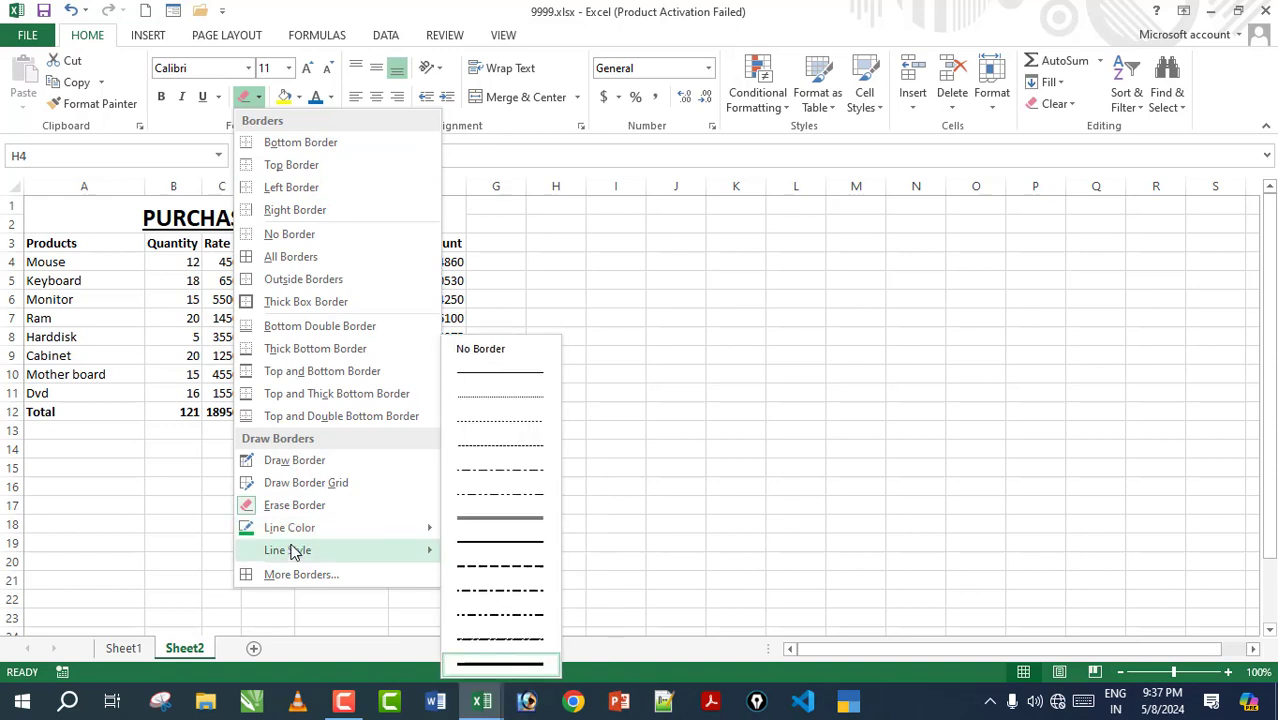
left_click(616, 318)
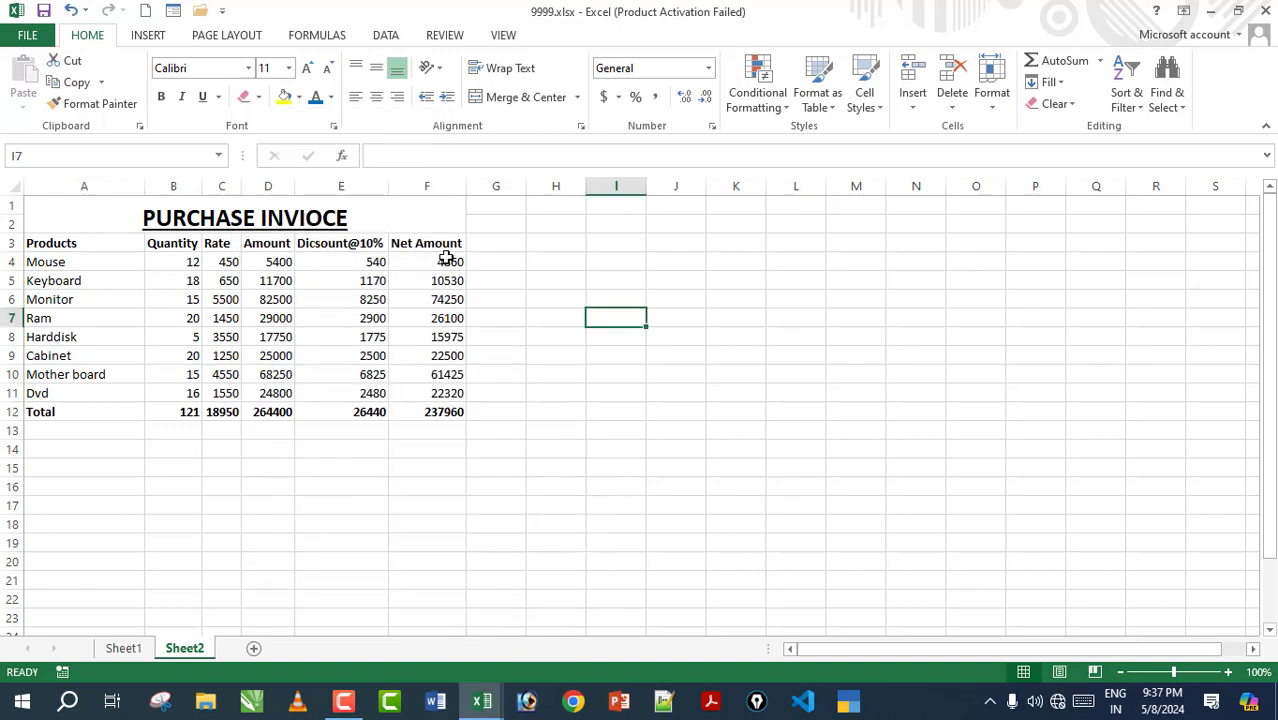
Fill the merged PURCHASE INVIOCE title block with orange-gold instead of green.
left_click(96, 210)
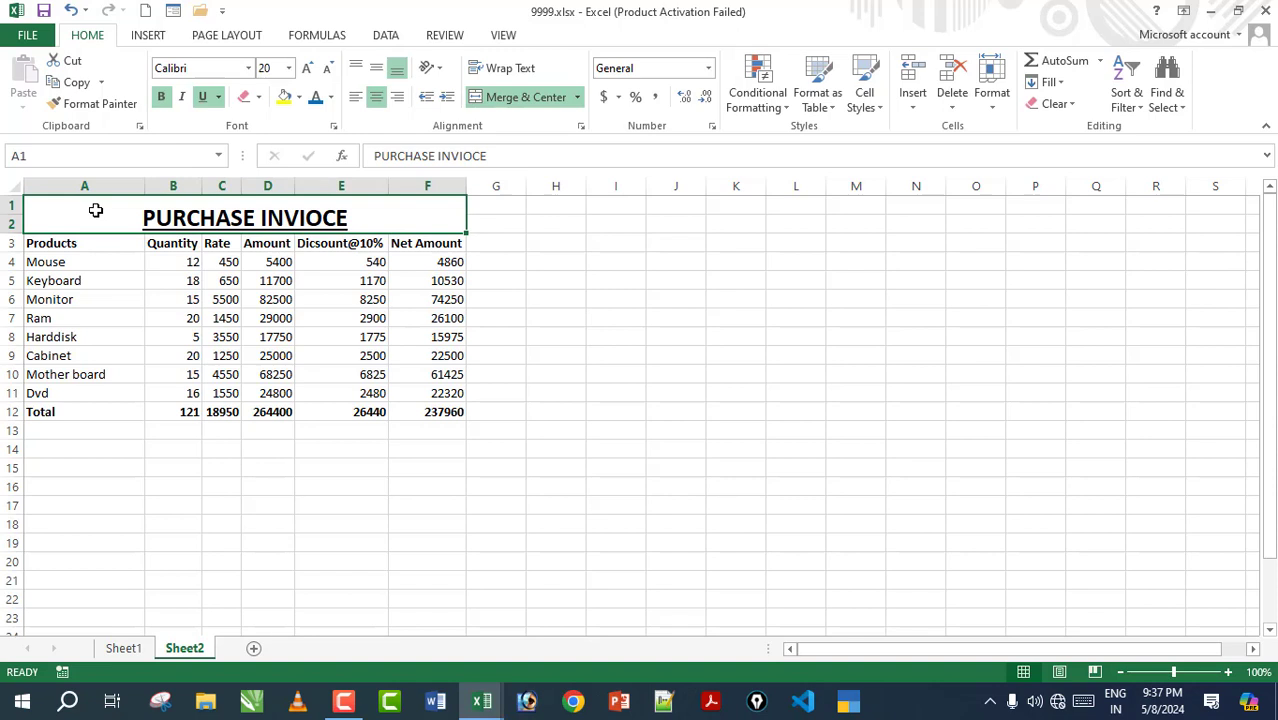
left_click(299, 97)
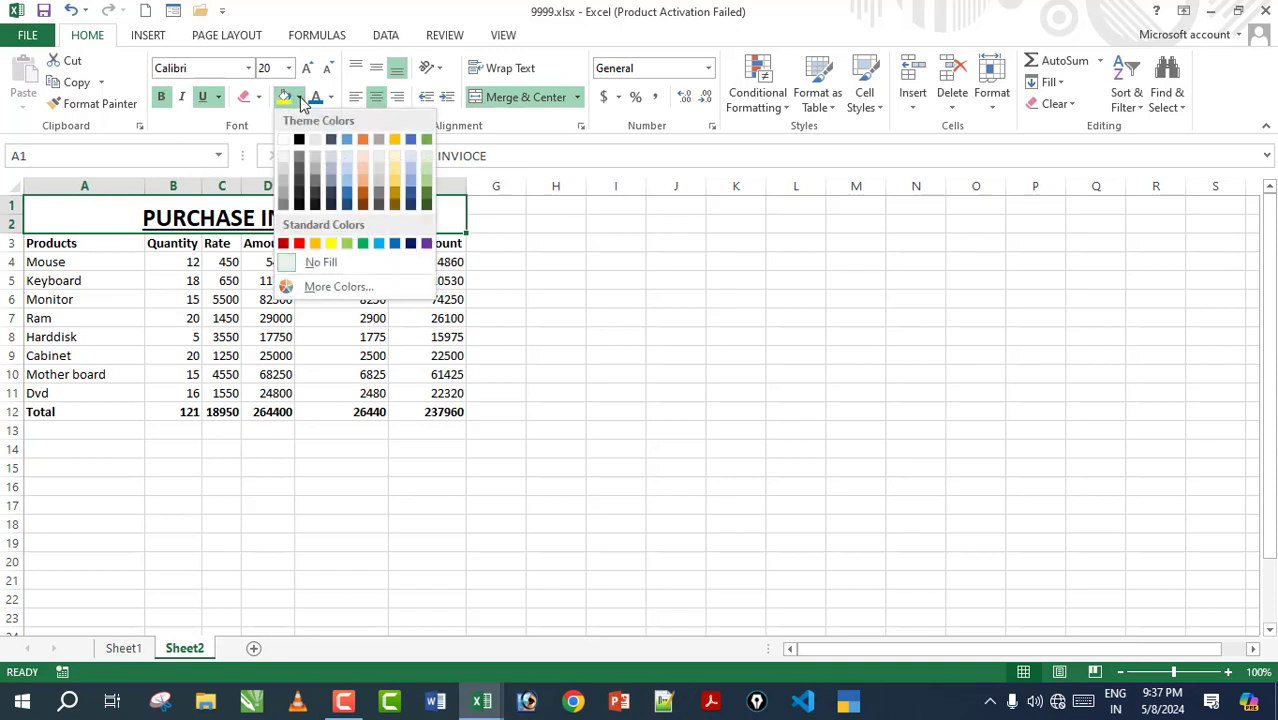
left_click(315, 244)
left_click(543, 273)
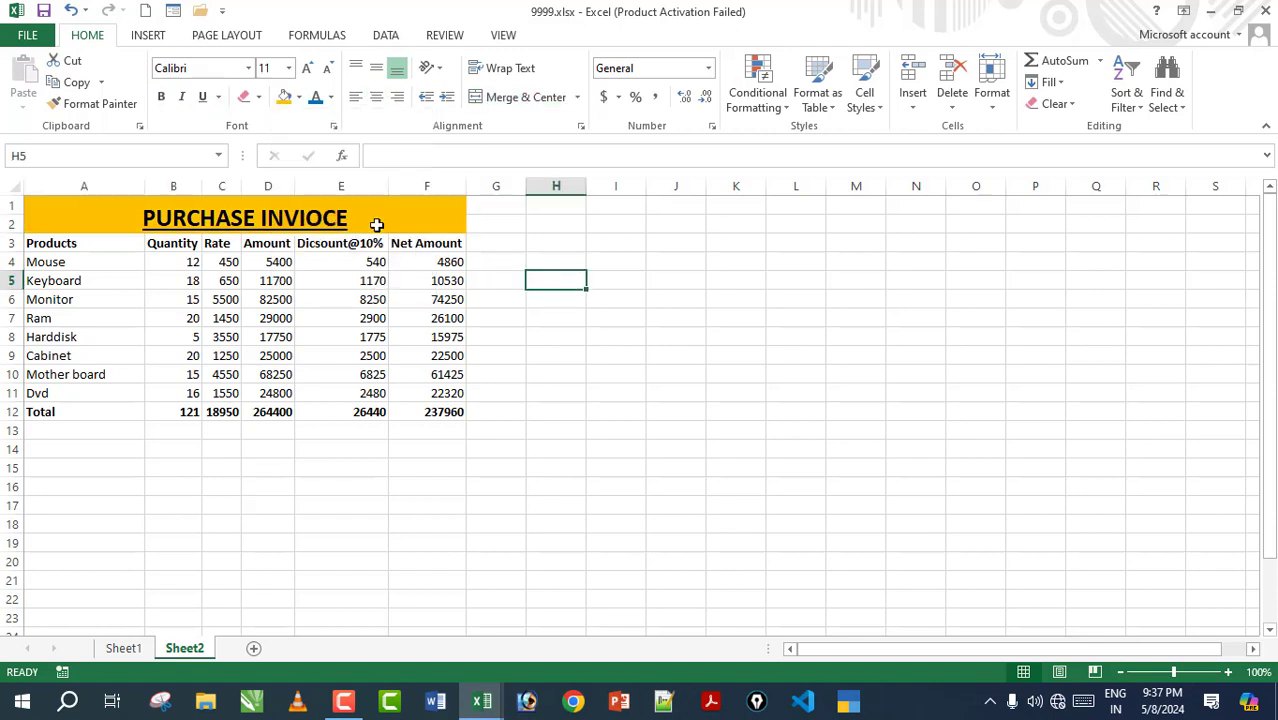
left_click(403, 226)
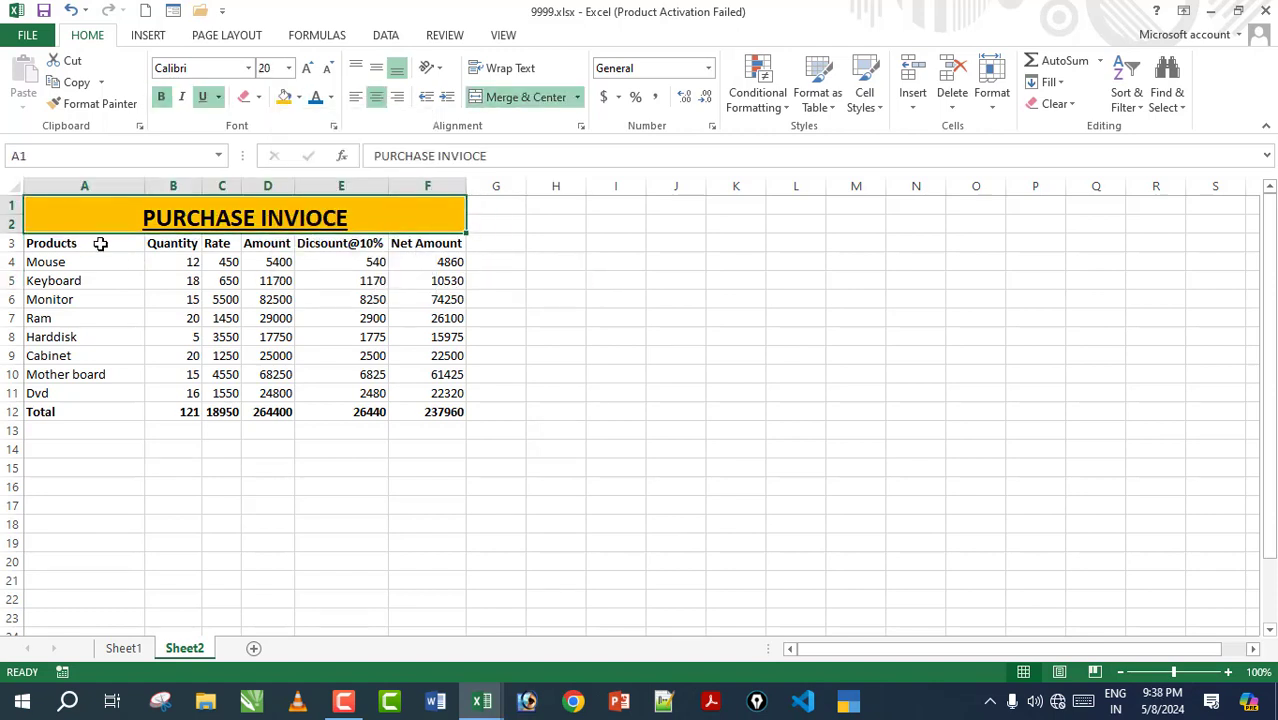
left_click_drag(100, 243, 427, 243)
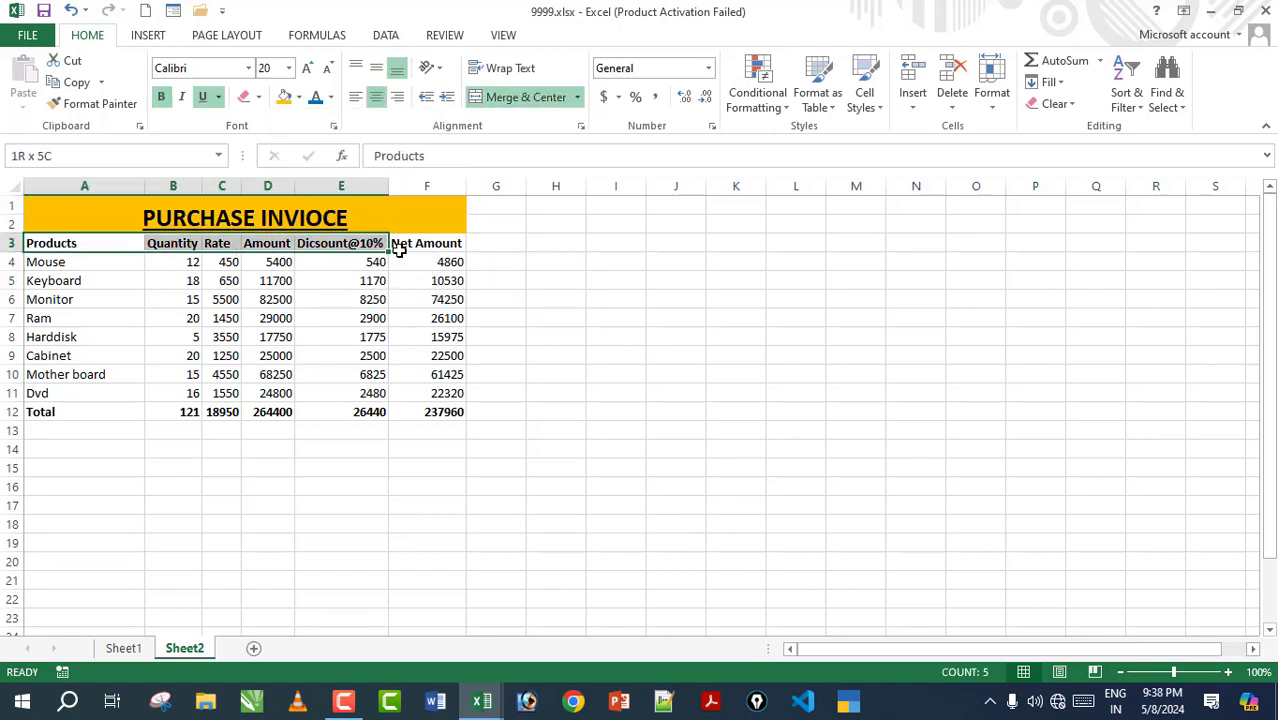
Fill header row A3:F3 with light blue and Total row A12:F12 with yellow.
left_click(299, 97)
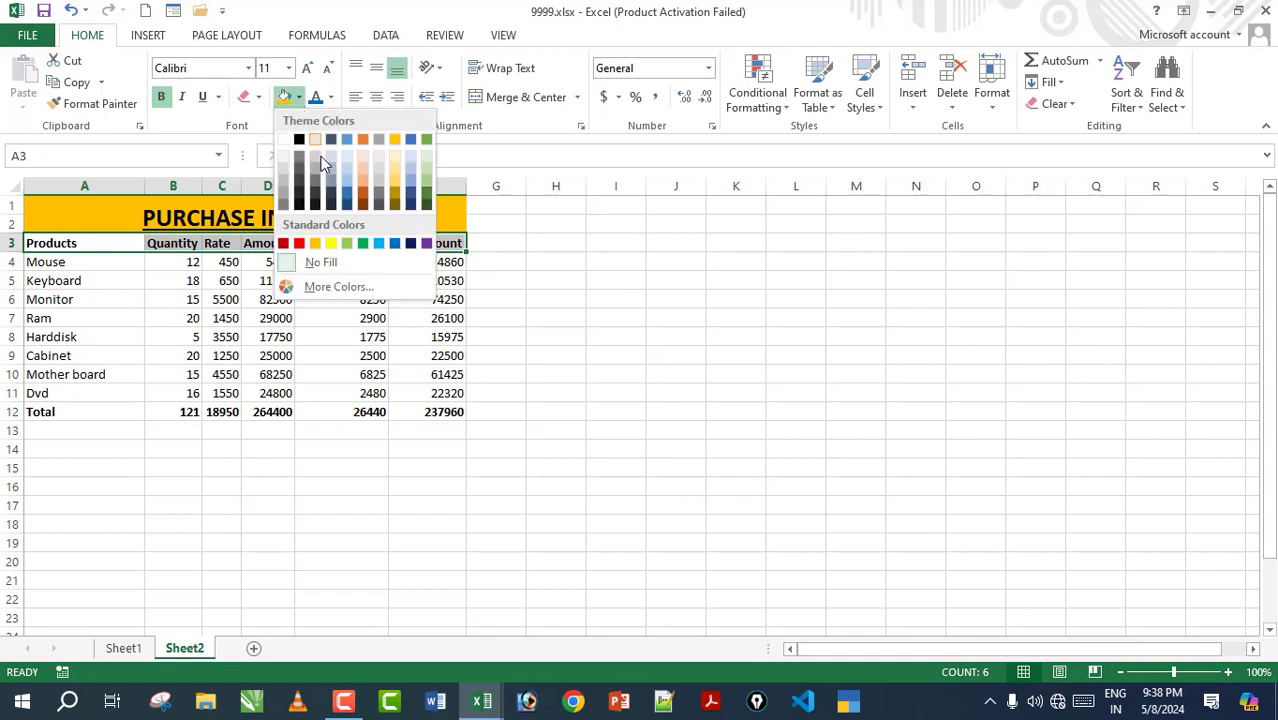
left_click(378, 244)
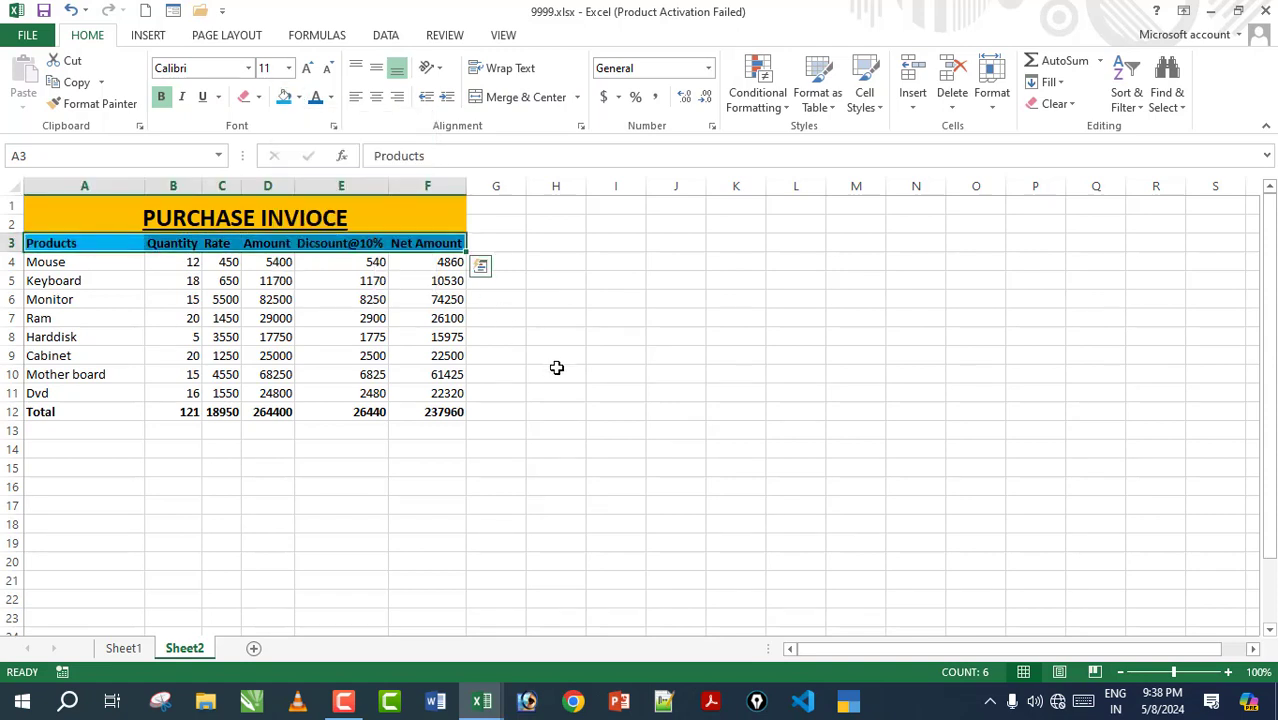
left_click_drag(83, 412, 413, 410)
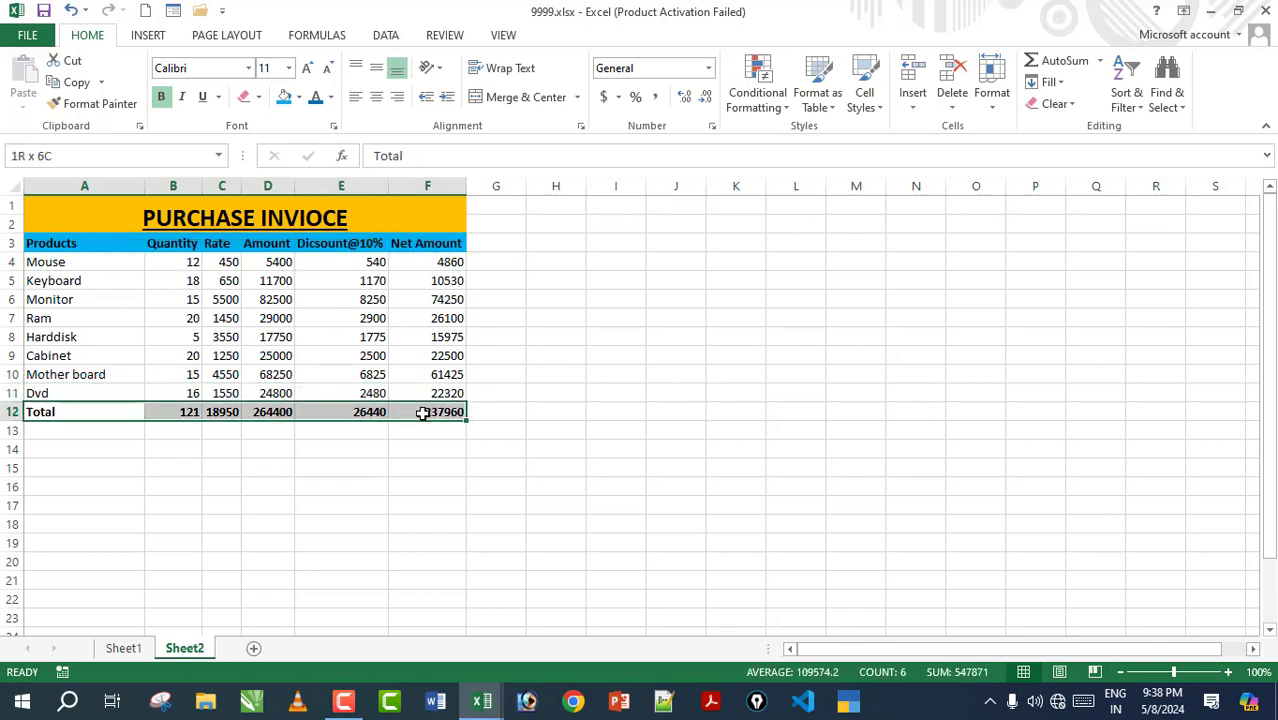
left_click(298, 97)
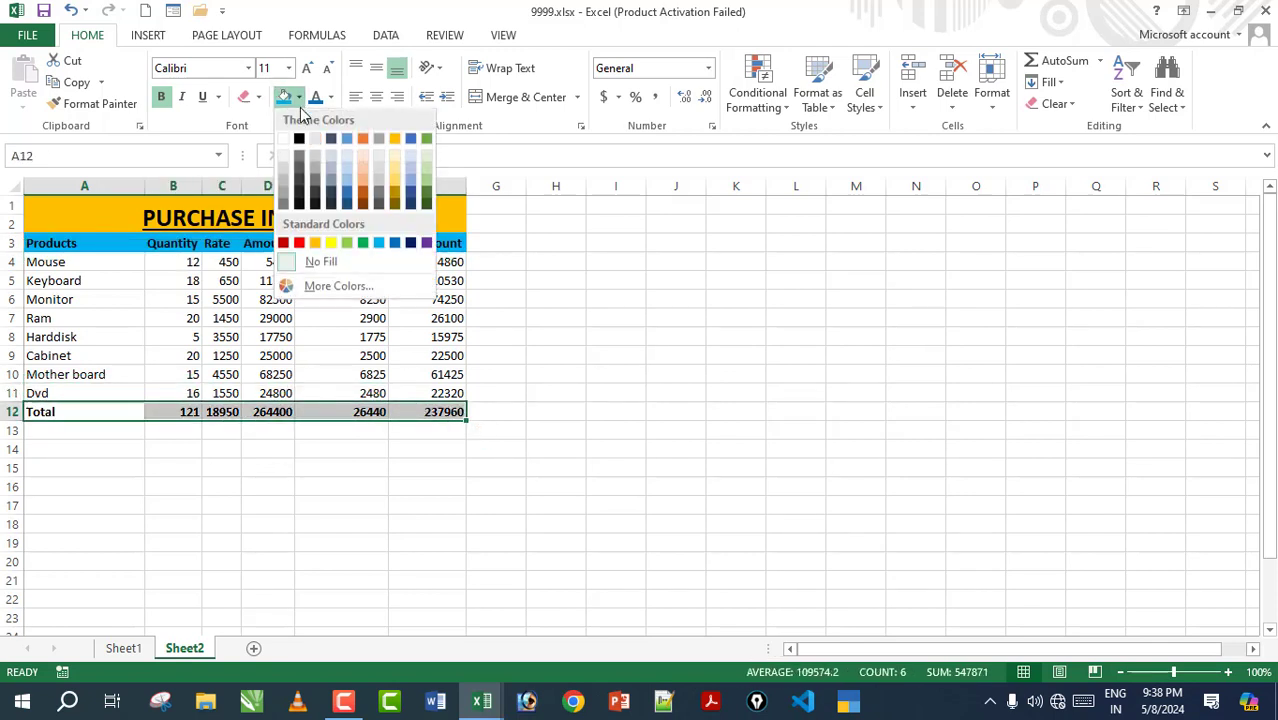
left_click(333, 244)
left_click(508, 358)
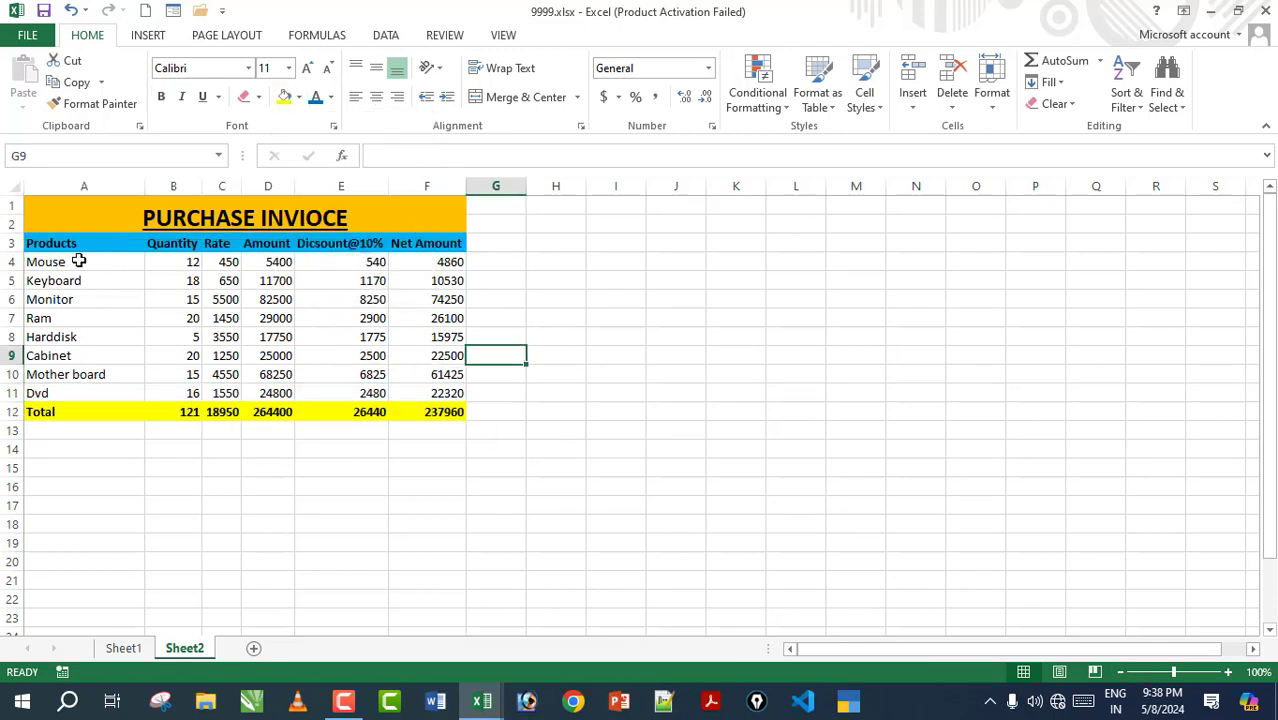
left_click_drag(78, 261, 413, 395)
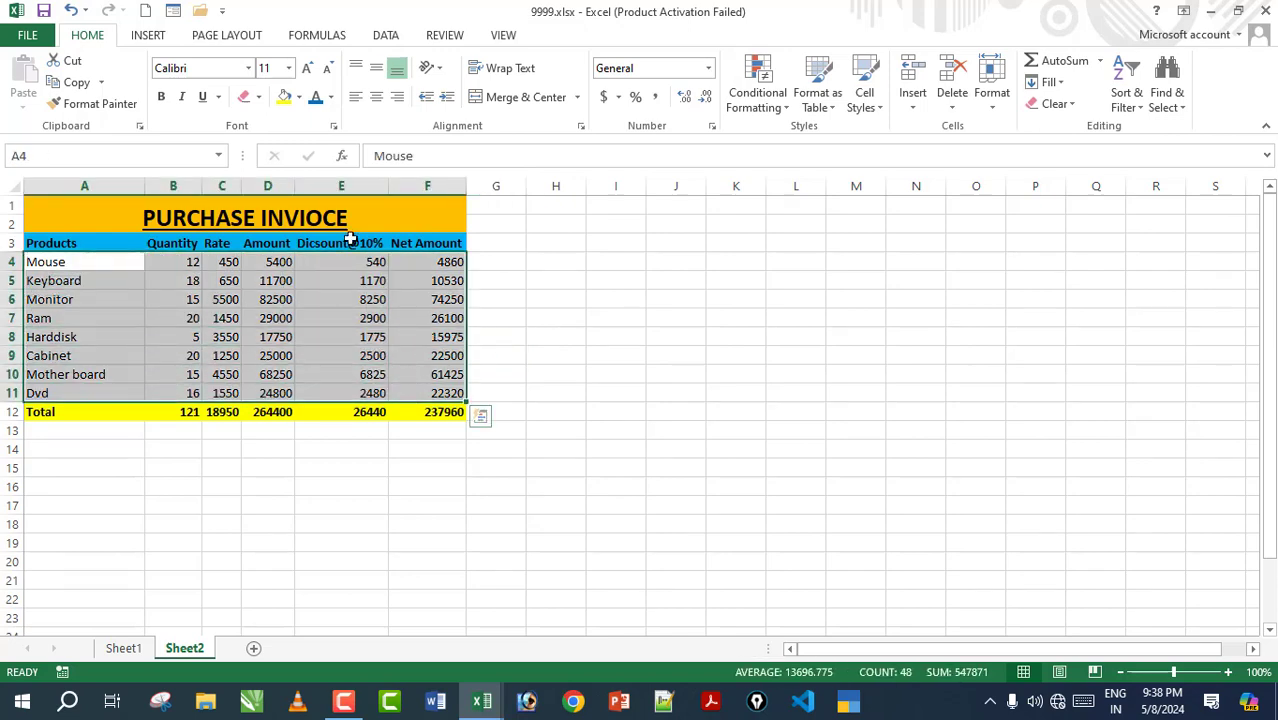
Make the text of product rows A4:F11 (Mouse to Dvd) red.
left_click(331, 100)
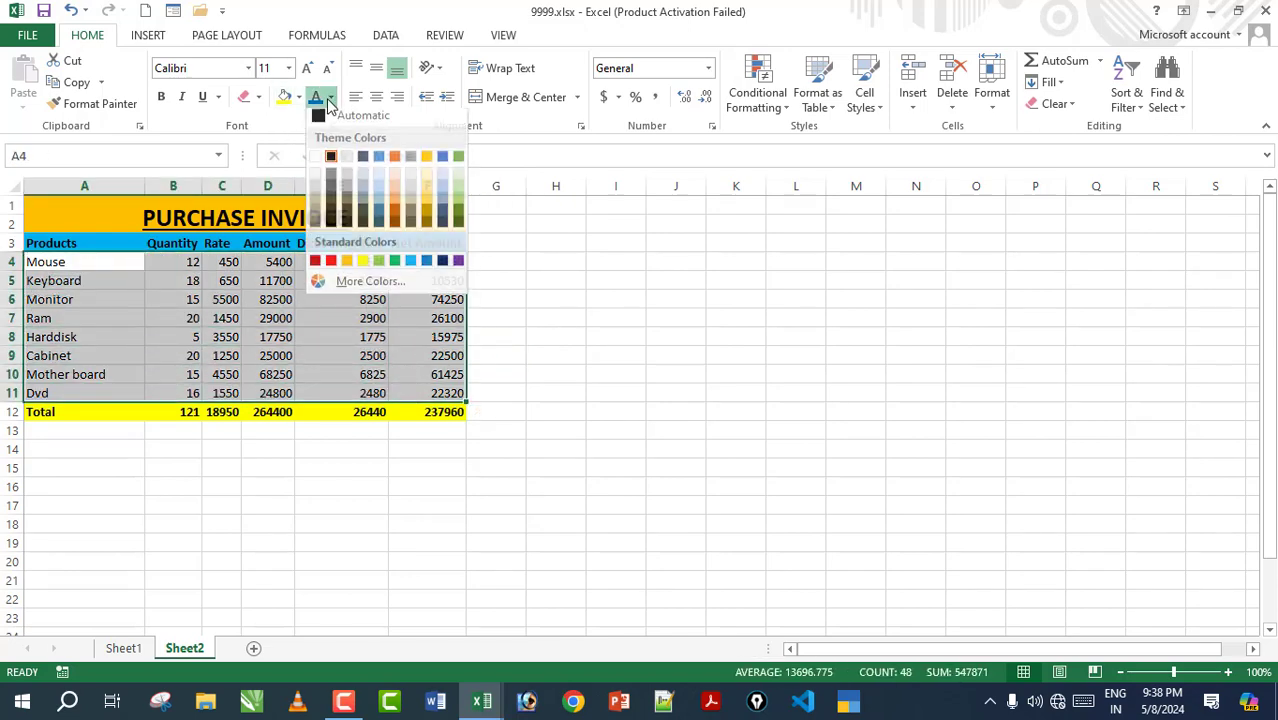
left_click(331, 266)
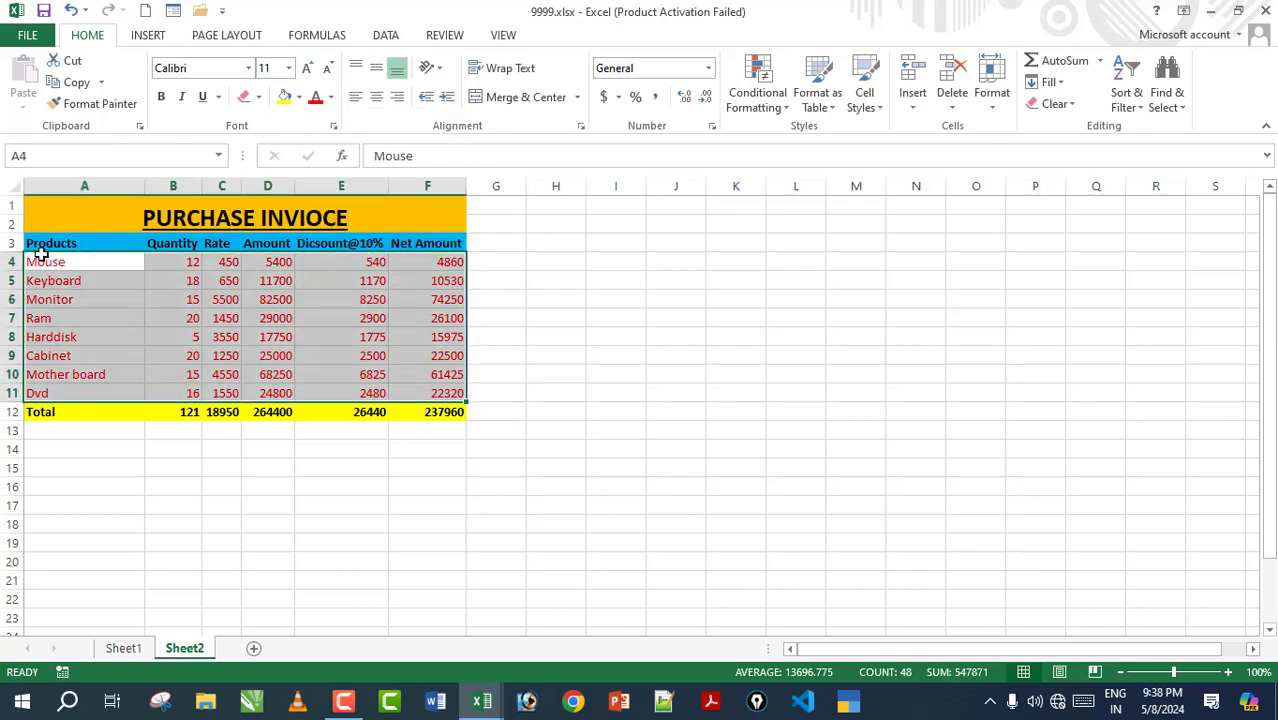
left_click(795, 374)
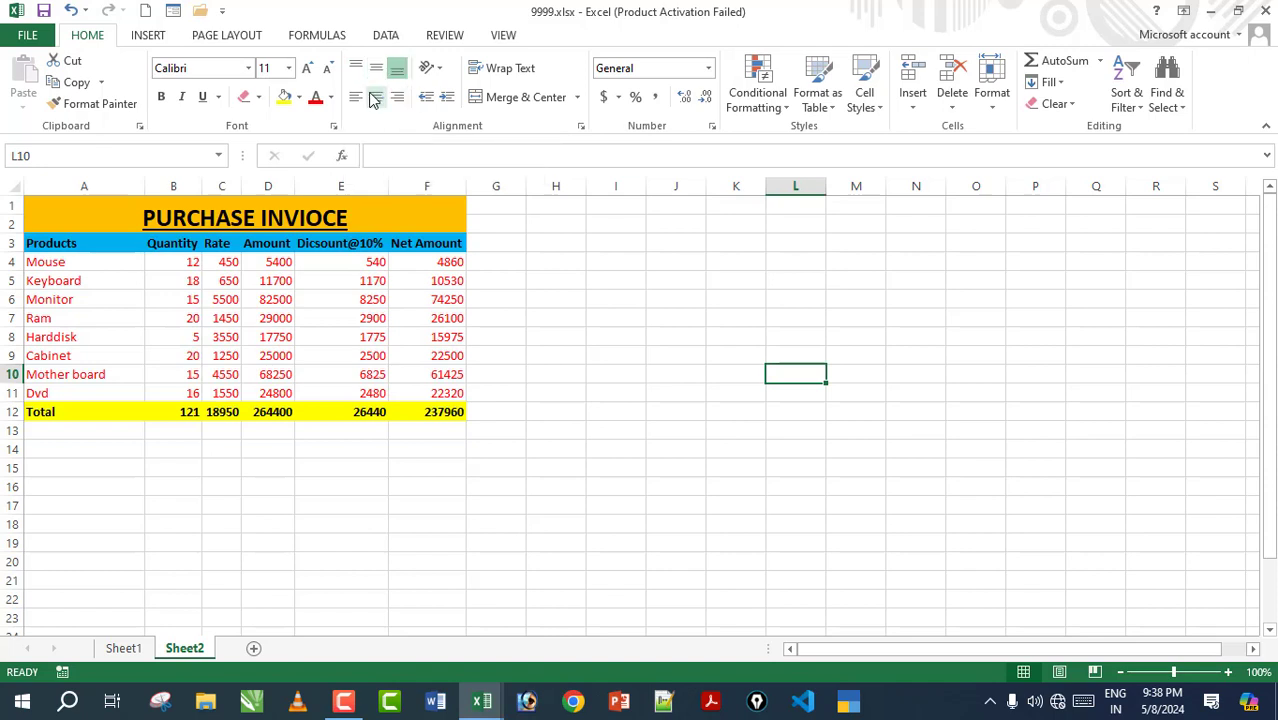
left_click(732, 380)
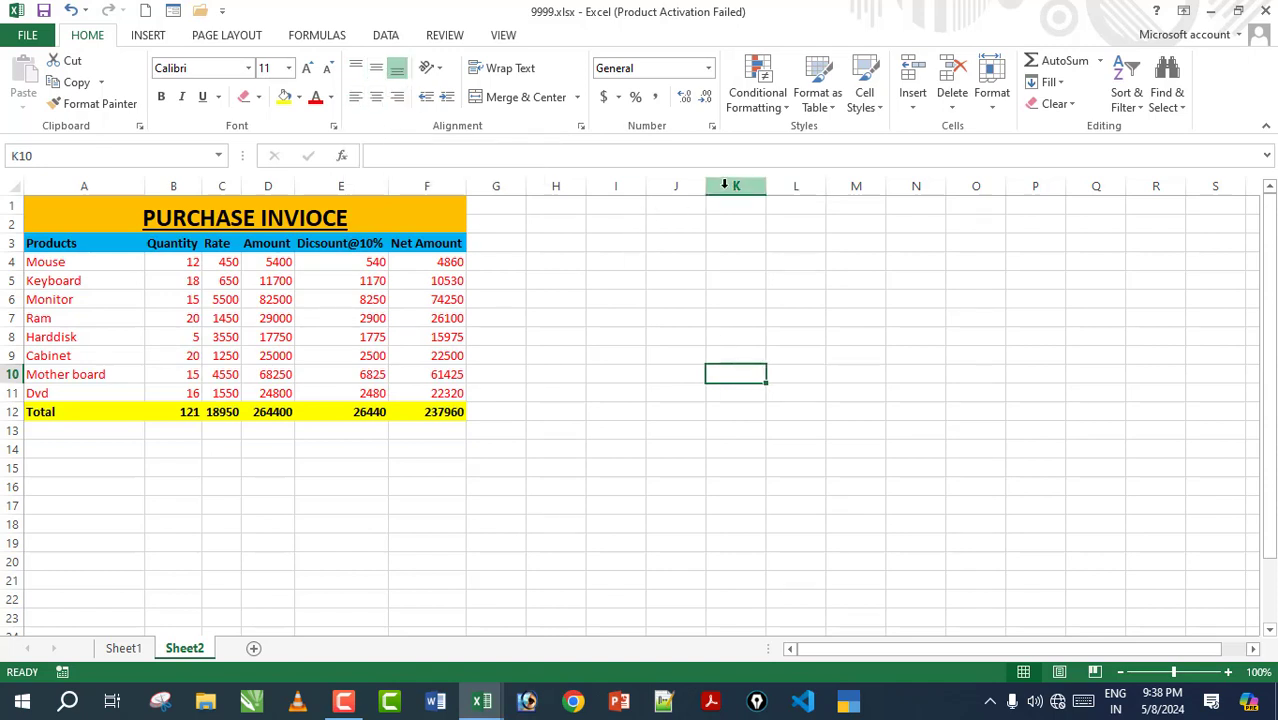
Widen column J to about 26 and drag row 5 much taller to enlarge J5.
left_click_drag(706, 186, 818, 206)
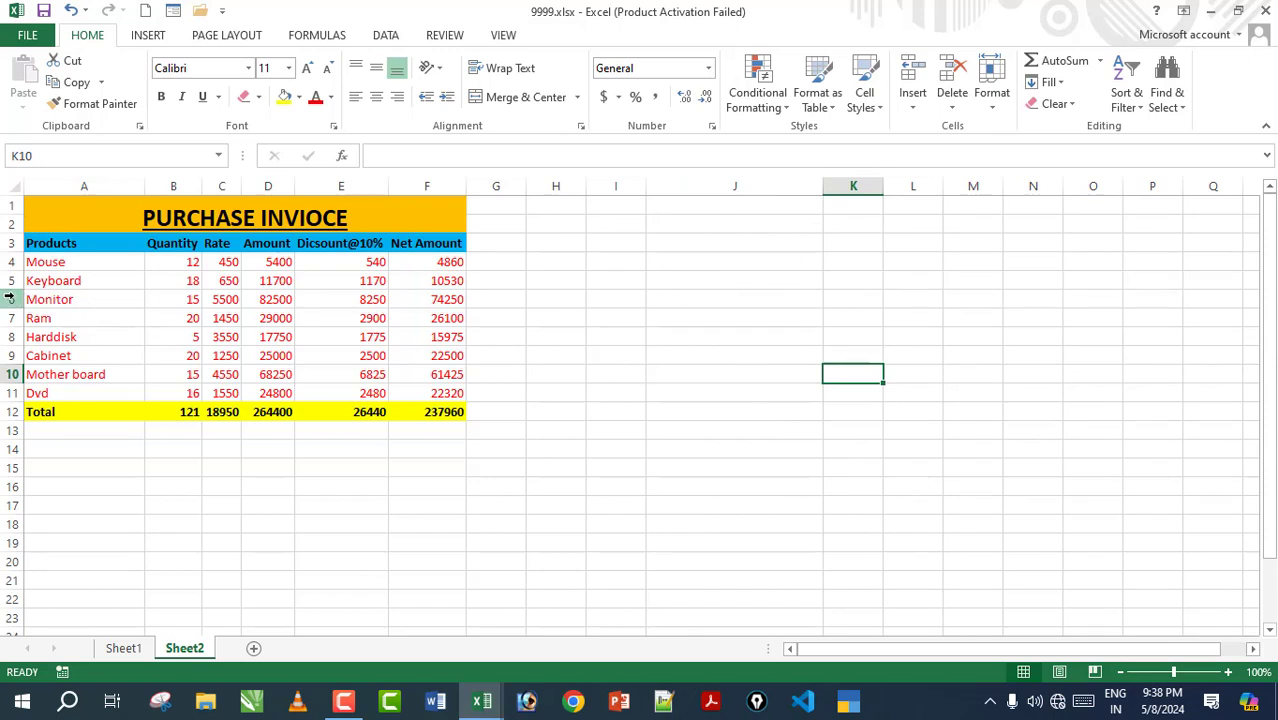
left_click_drag(12, 290, 14, 378)
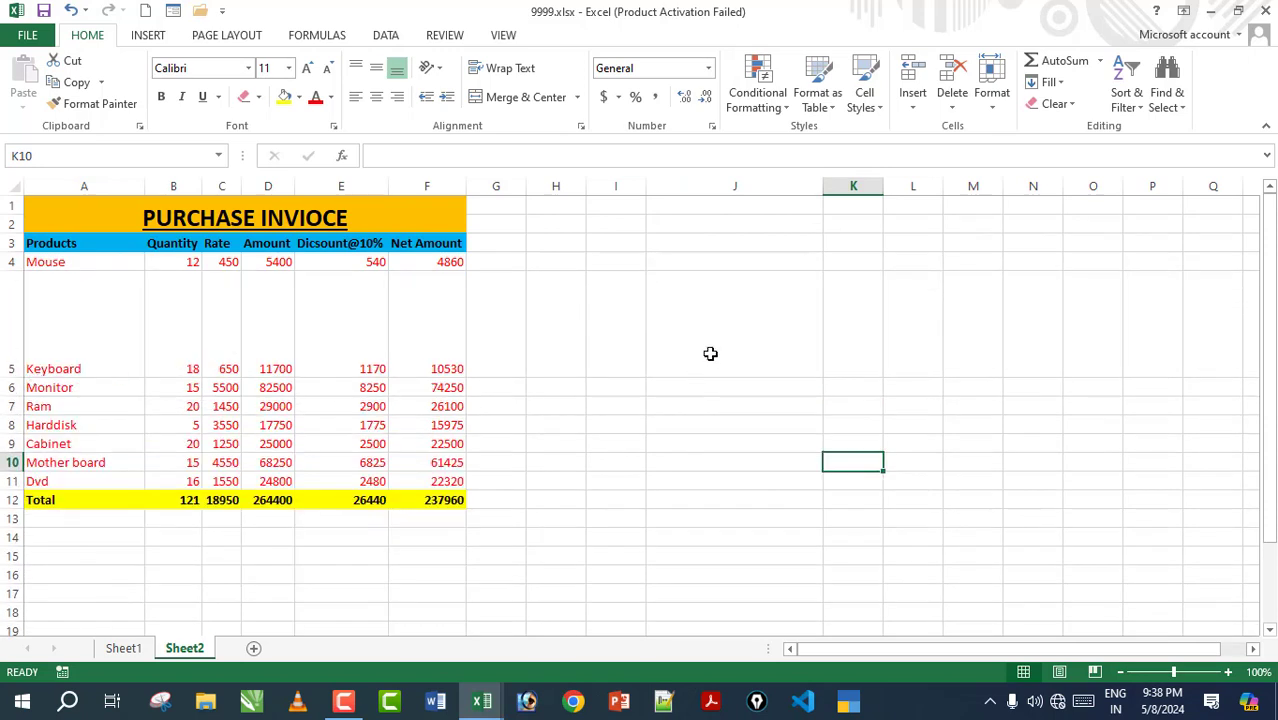
left_click(710, 353)
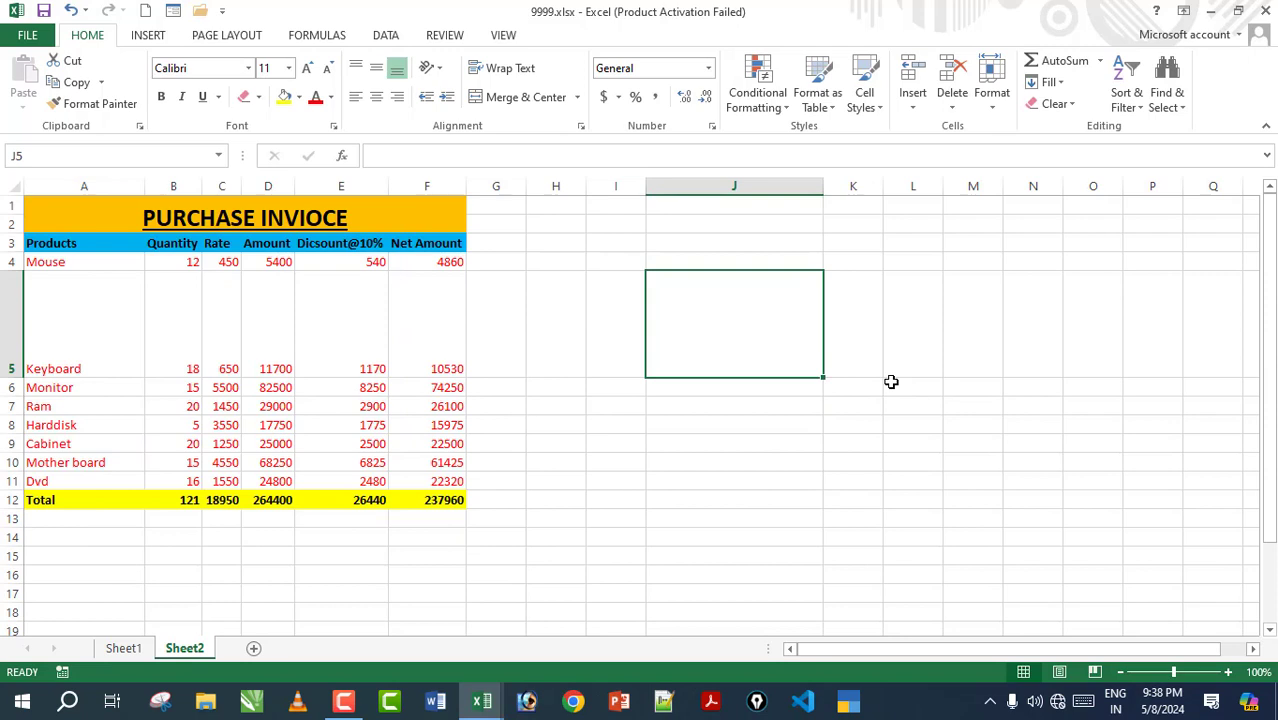
Enter 'upci' in J5 and format it bold at 22 points.
type("upci")
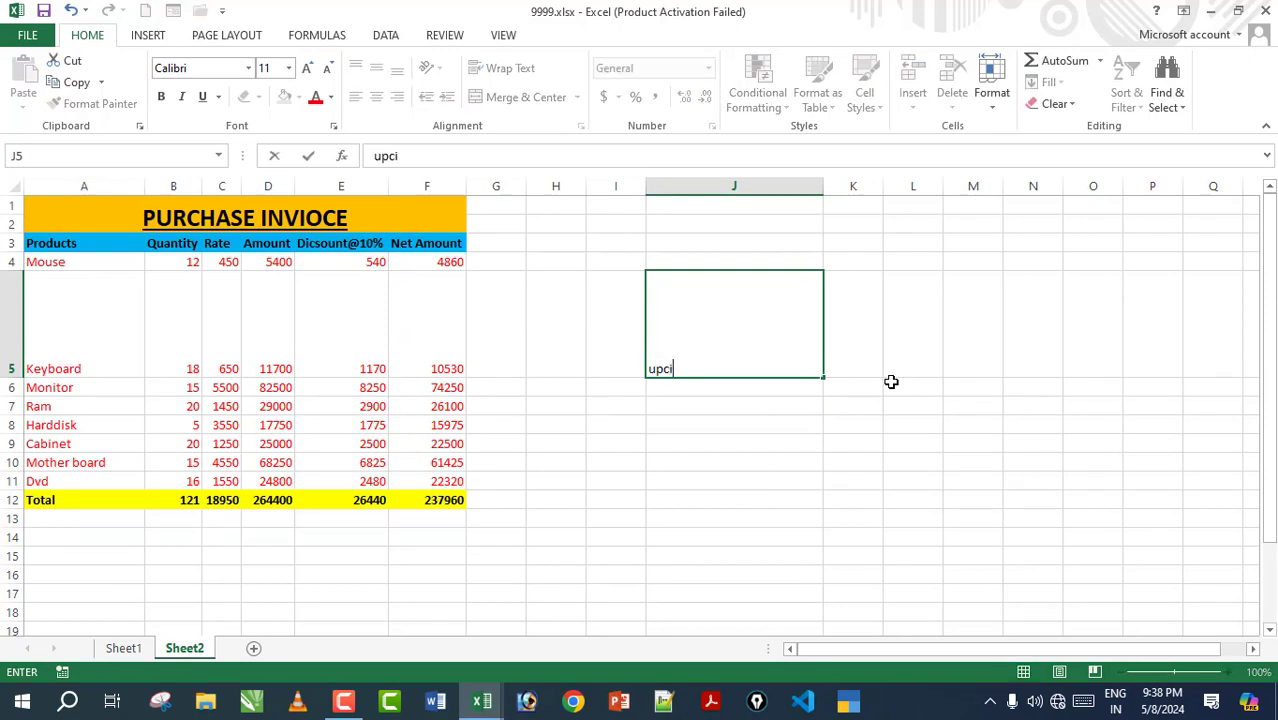
left_click(912, 428)
left_click(760, 315)
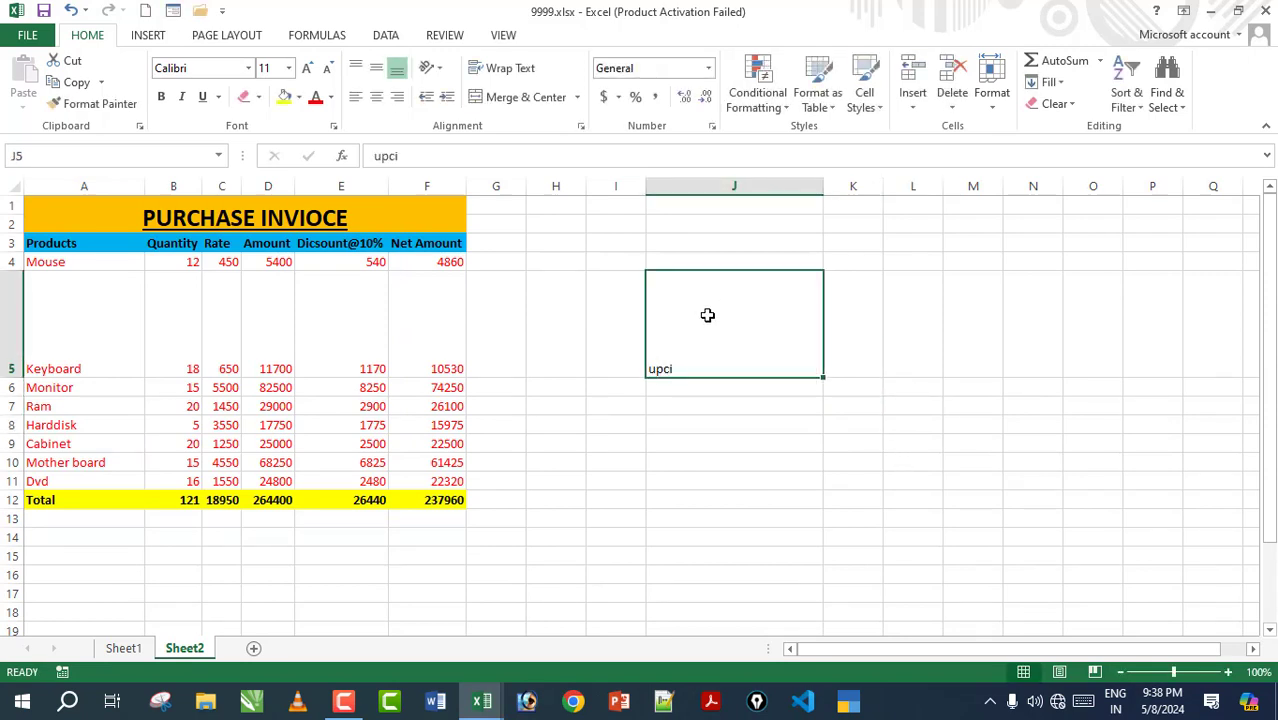
left_click(304, 72)
left_click(304, 72)
left_click(304, 72)
left_click(304, 72)
left_click(304, 72)
left_click(304, 72)
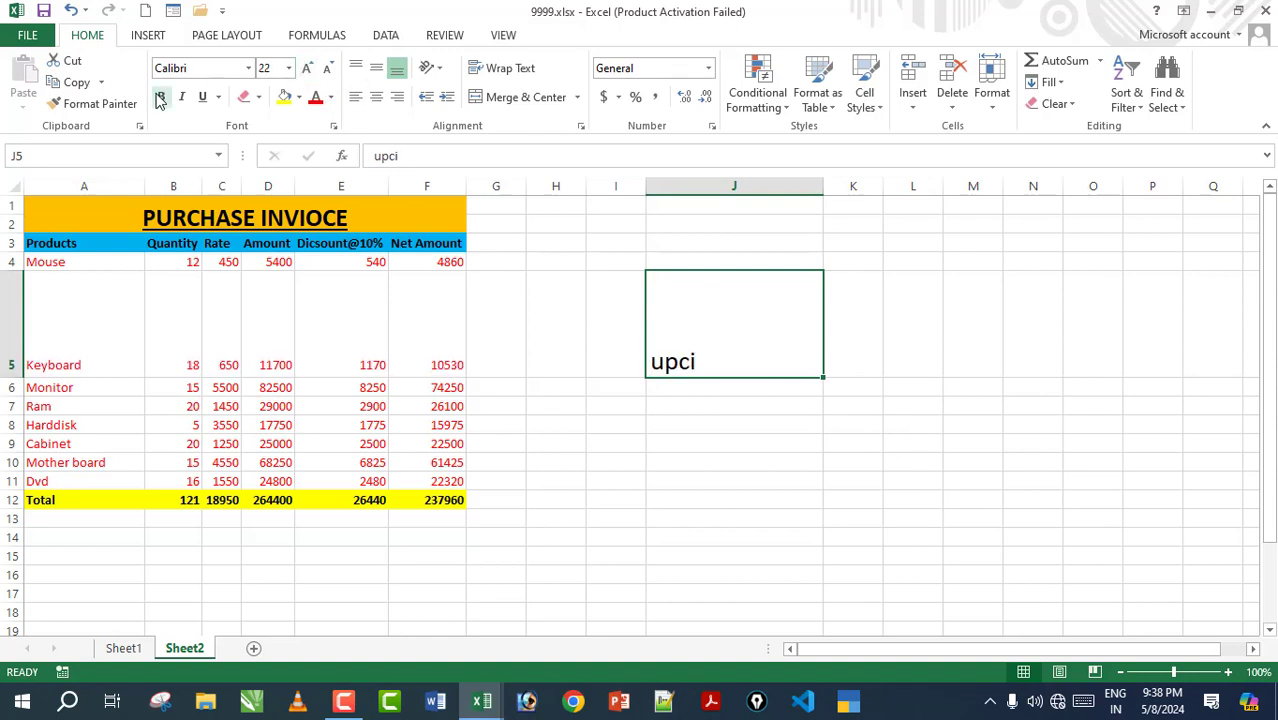
left_click(160, 97)
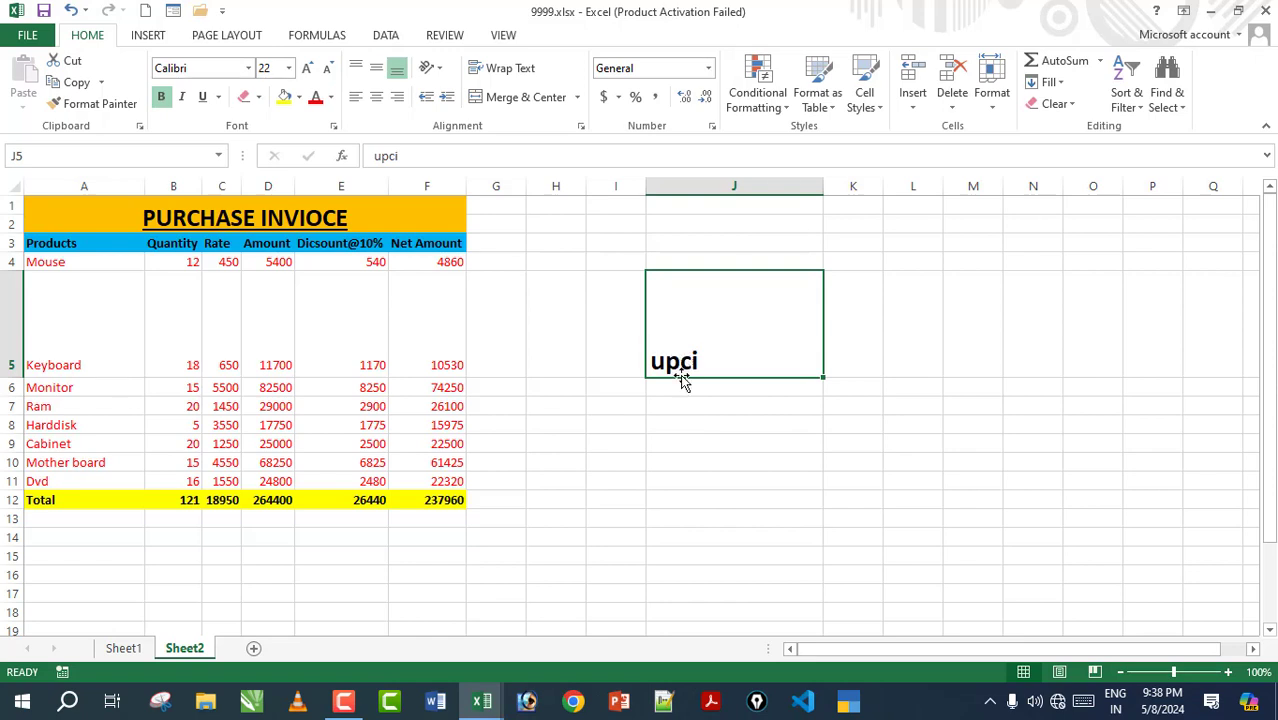
Try left, center and right alignment on upci, ending centred horizontally.
left_click(378, 100)
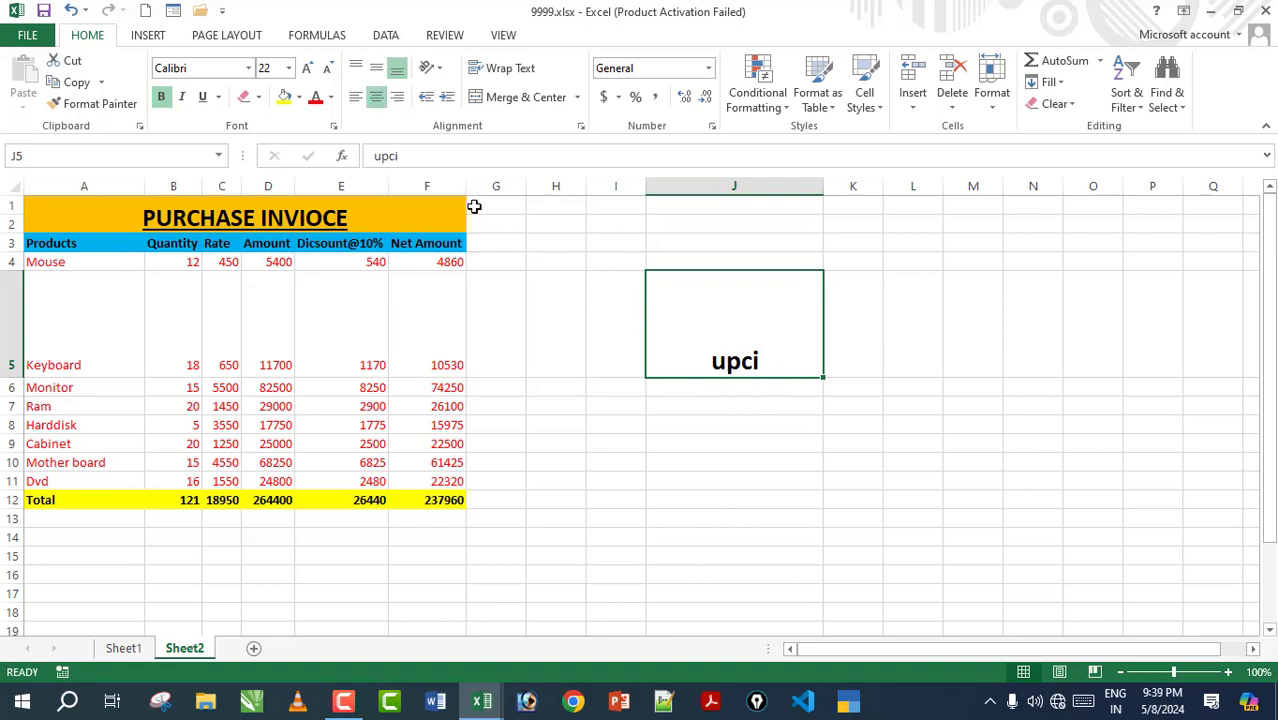
left_click(400, 100)
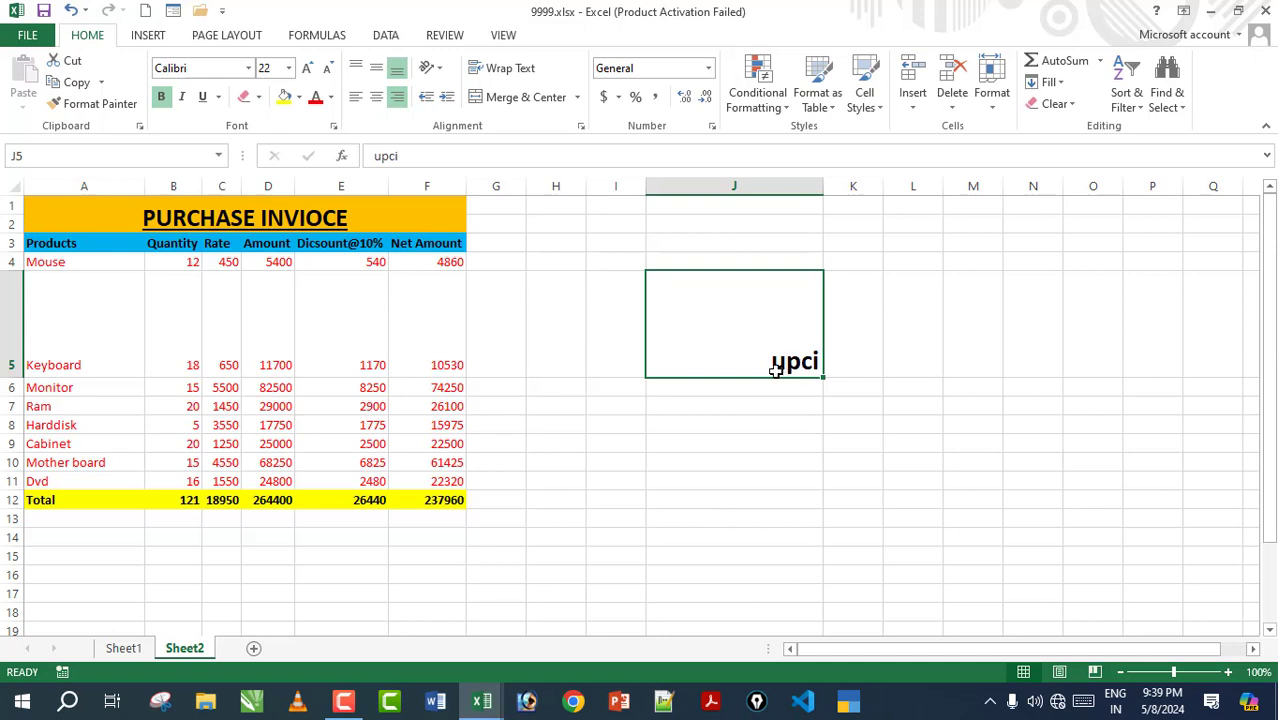
left_click(400, 102)
left_click(405, 103)
left_click(376, 99)
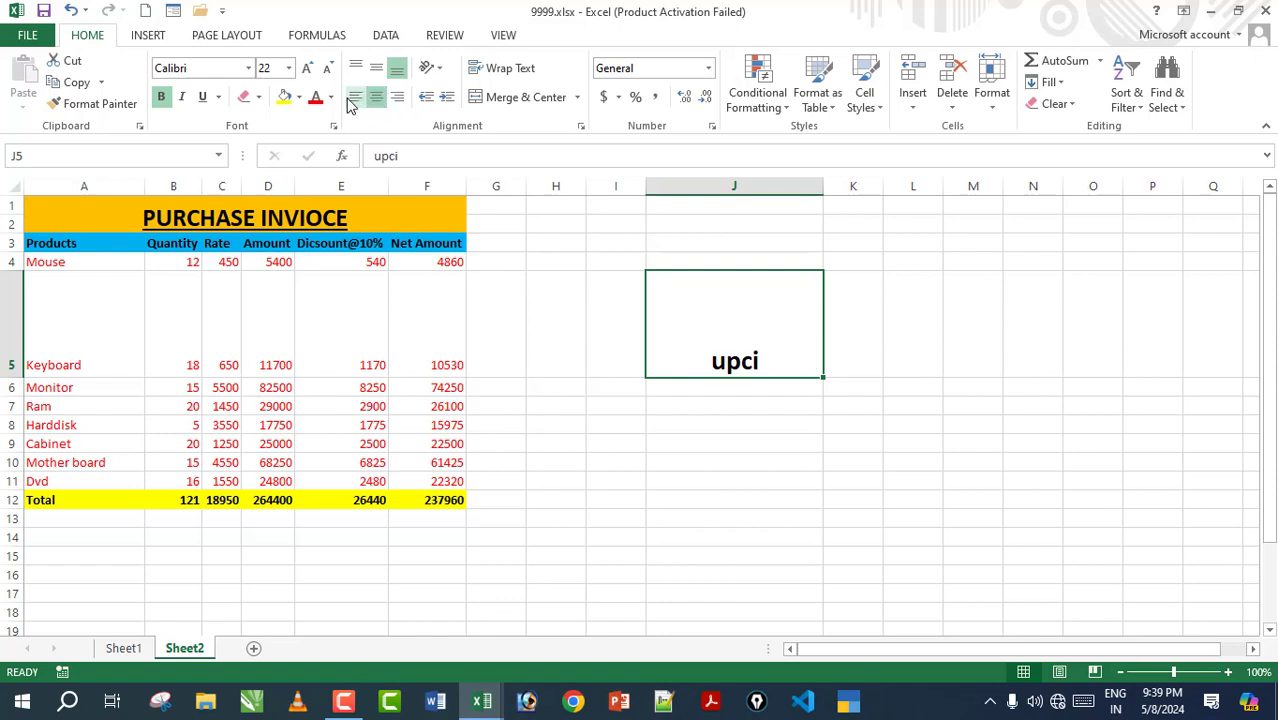
left_click(355, 101)
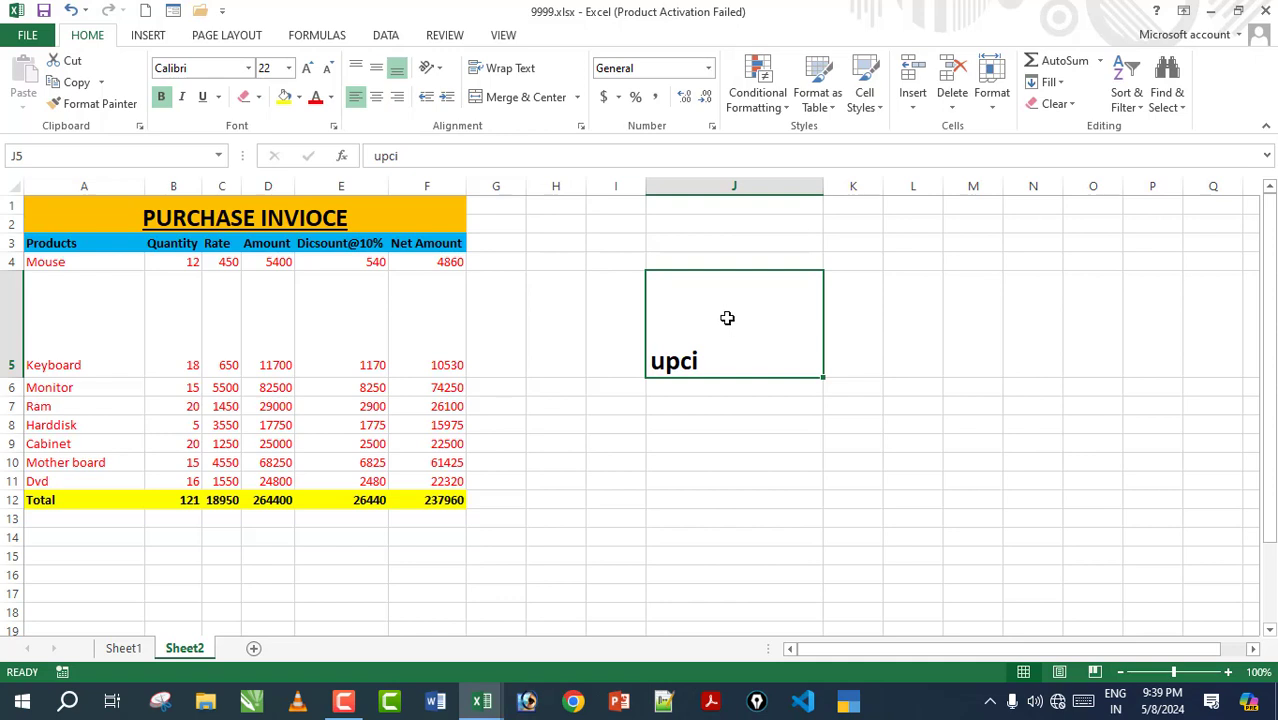
left_click(376, 97)
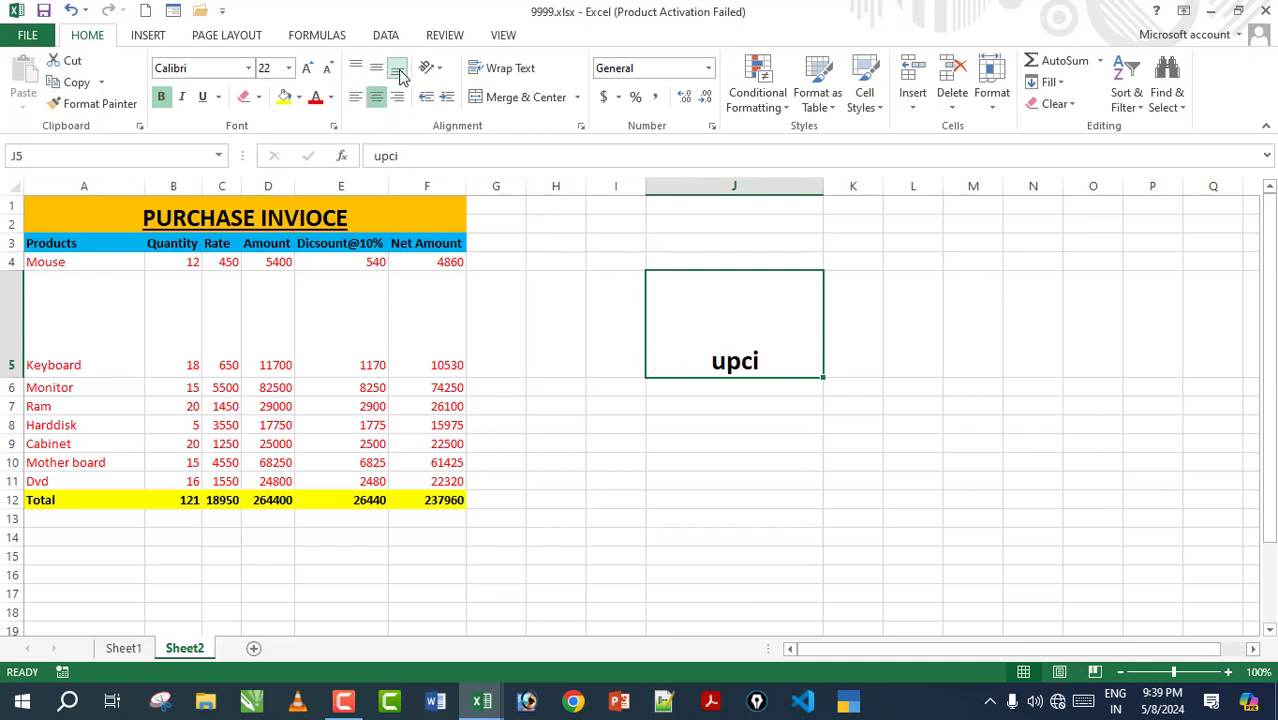
Try top, middle and bottom alignment, leaving upci centred and middle-aligned.
left_click(376, 68)
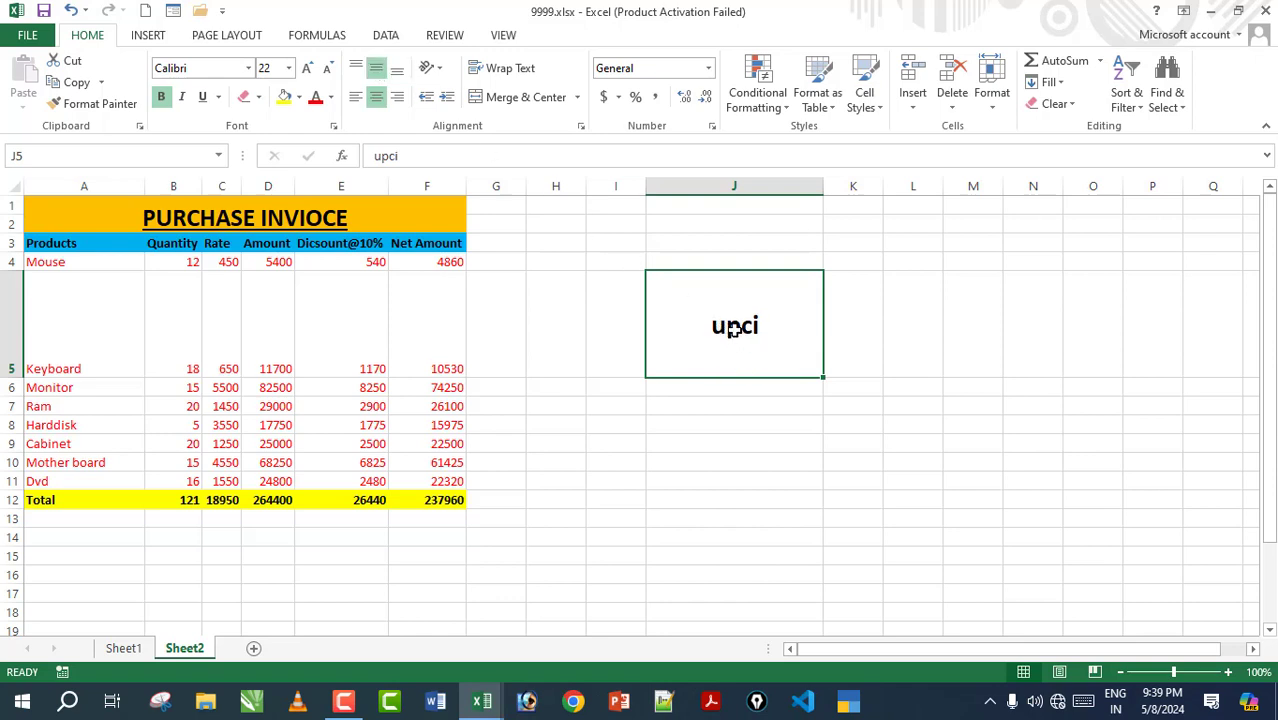
left_click(356, 68)
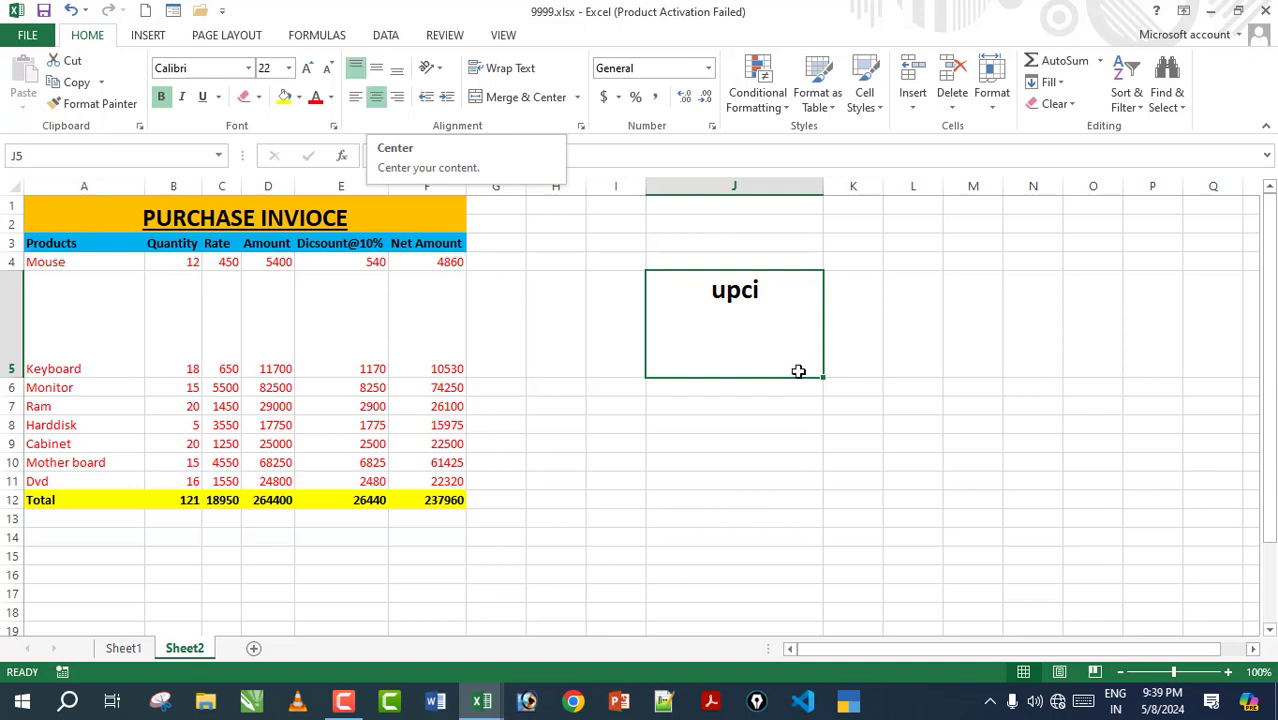
left_click(397, 68)
left_click(376, 68)
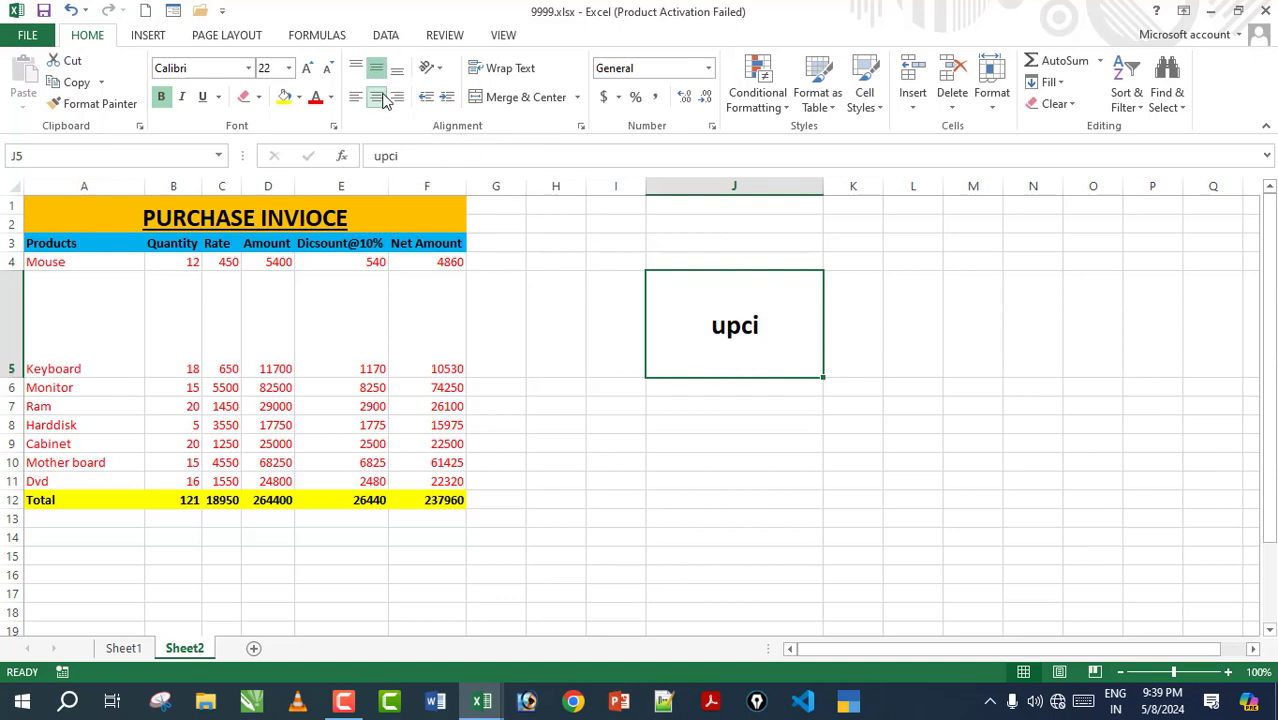
left_click(377, 97)
left_click(397, 97)
left_click(397, 68)
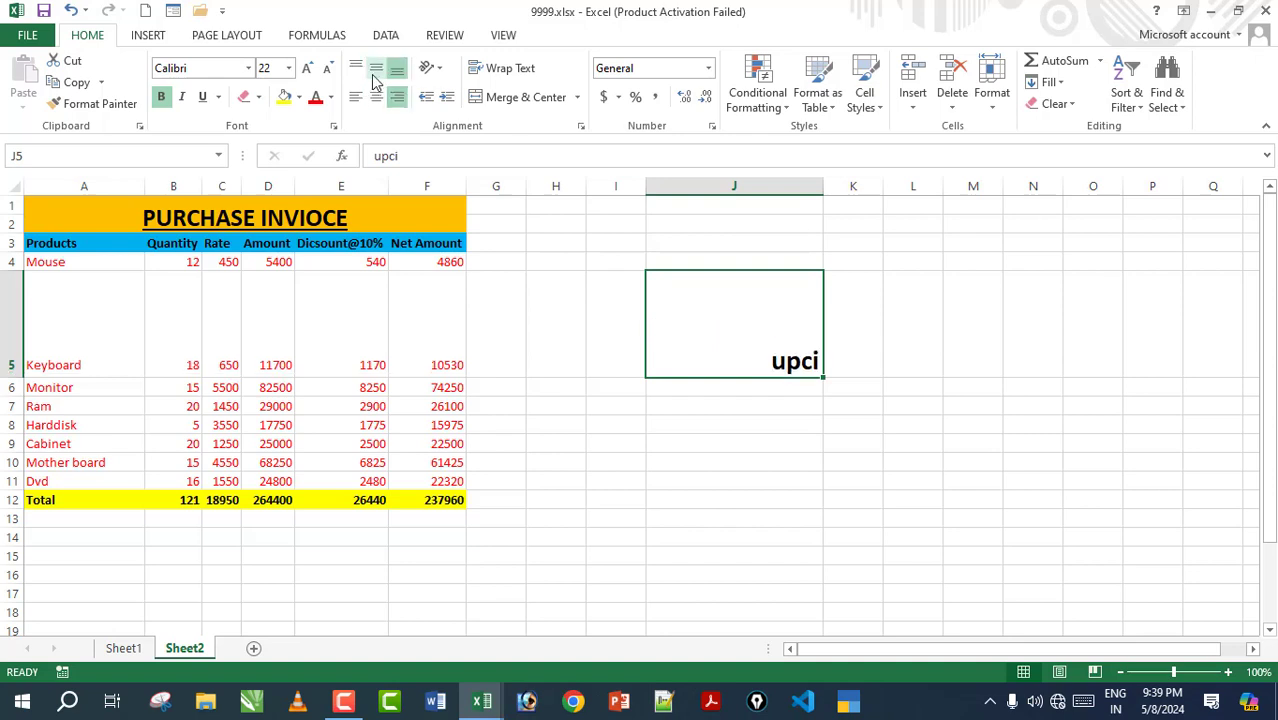
left_click(376, 69)
left_click(377, 97)
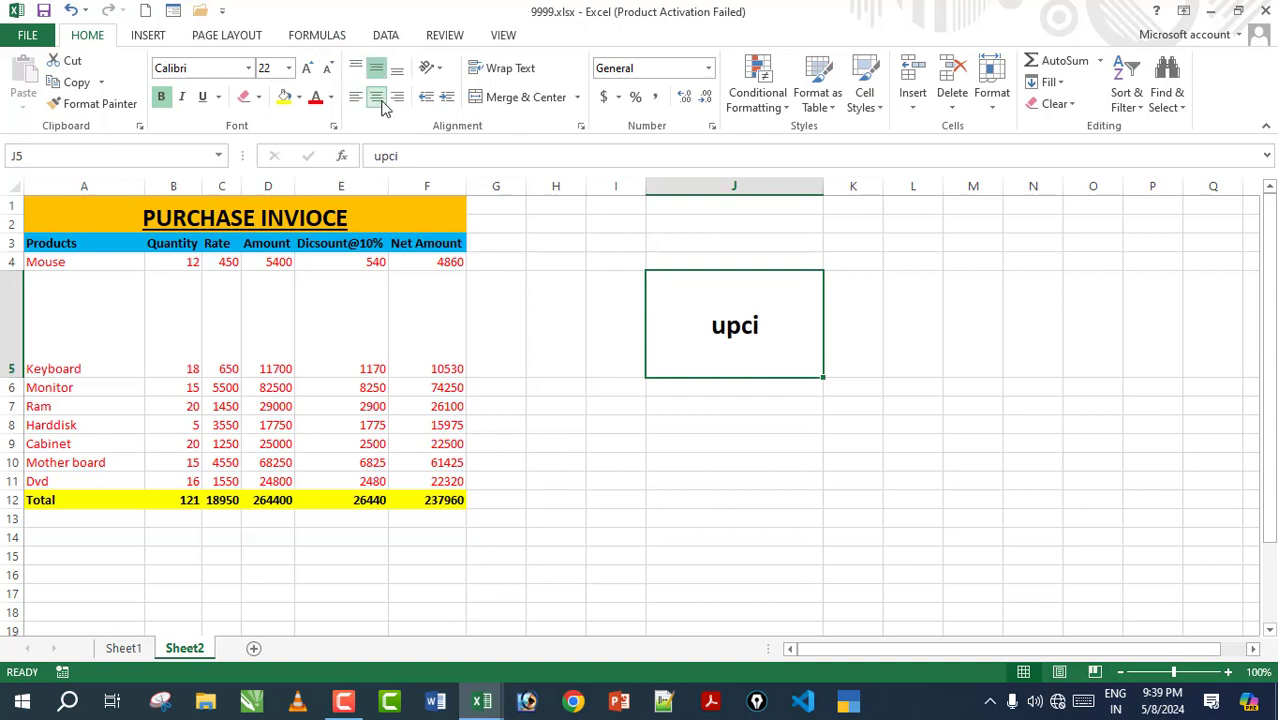
Try counterclockwise and clockwise angles on upci, then set it to Vertical Text.
left_click(441, 70)
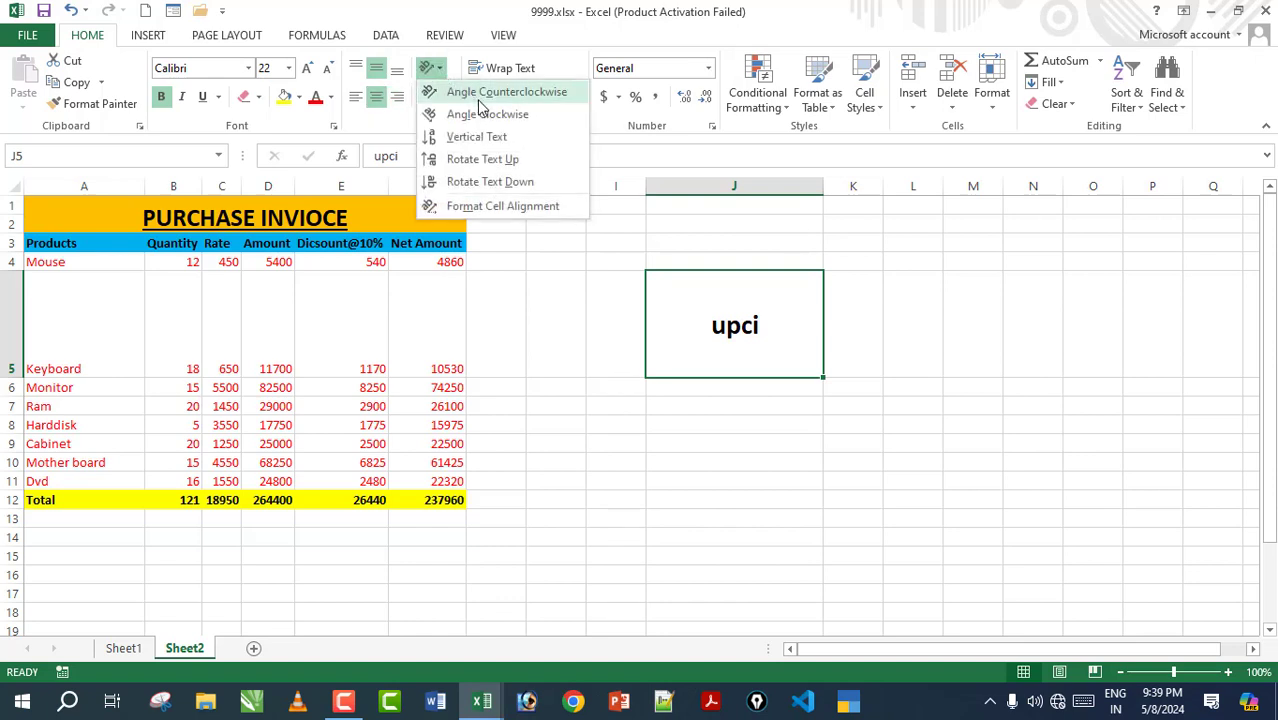
left_click(478, 92)
left_click(430, 68)
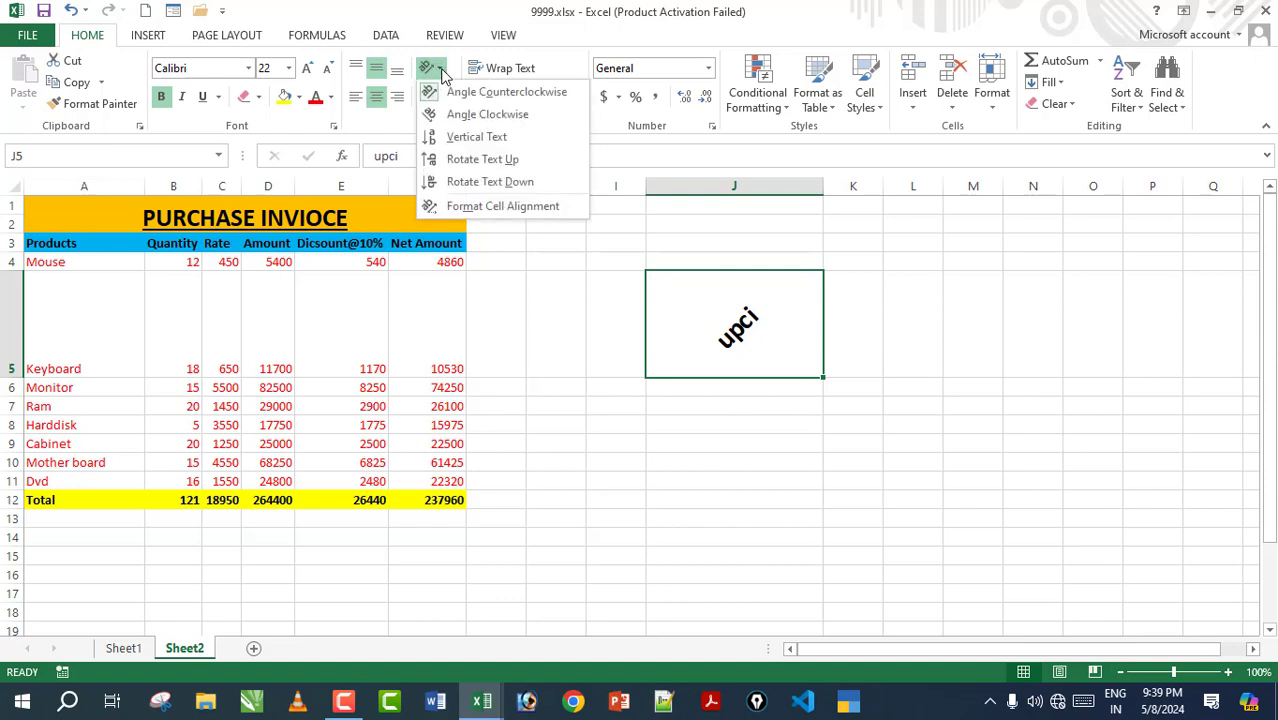
left_click(458, 112)
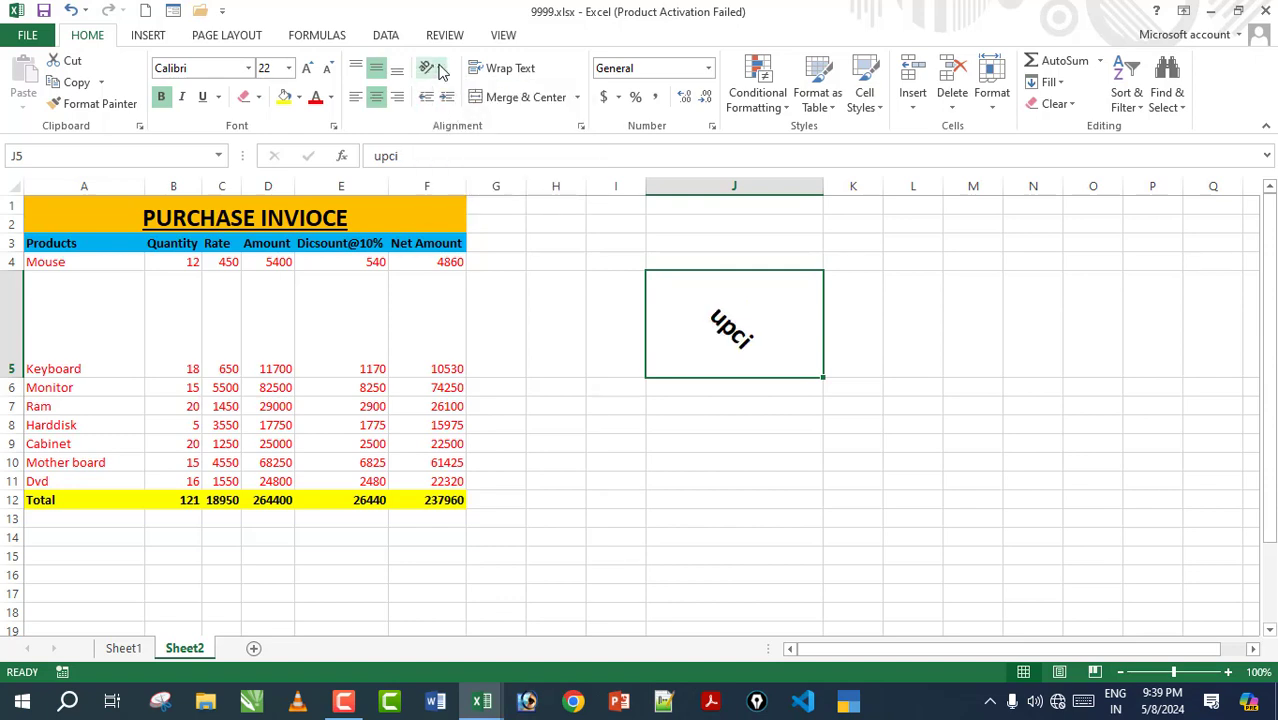
left_click(432, 68)
left_click(465, 137)
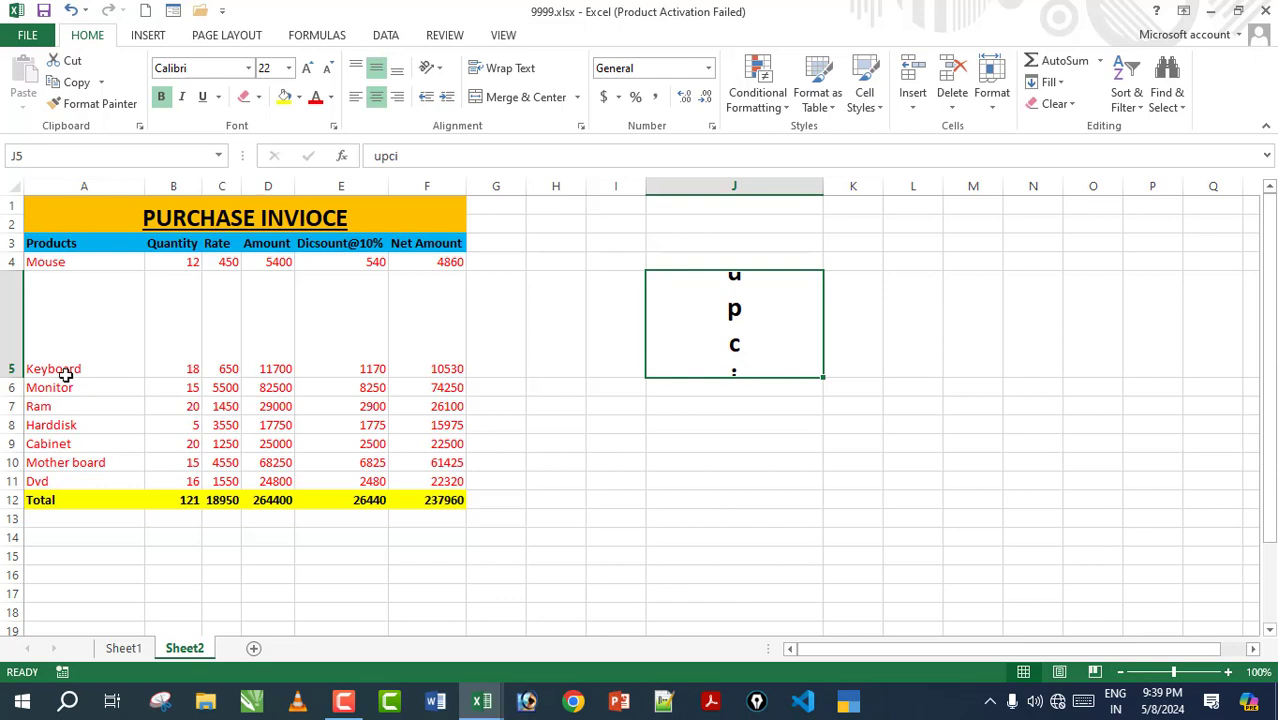
Make row 5 taller and apply Rotate Text Down to upci.
left_click_drag(12, 378, 40, 462)
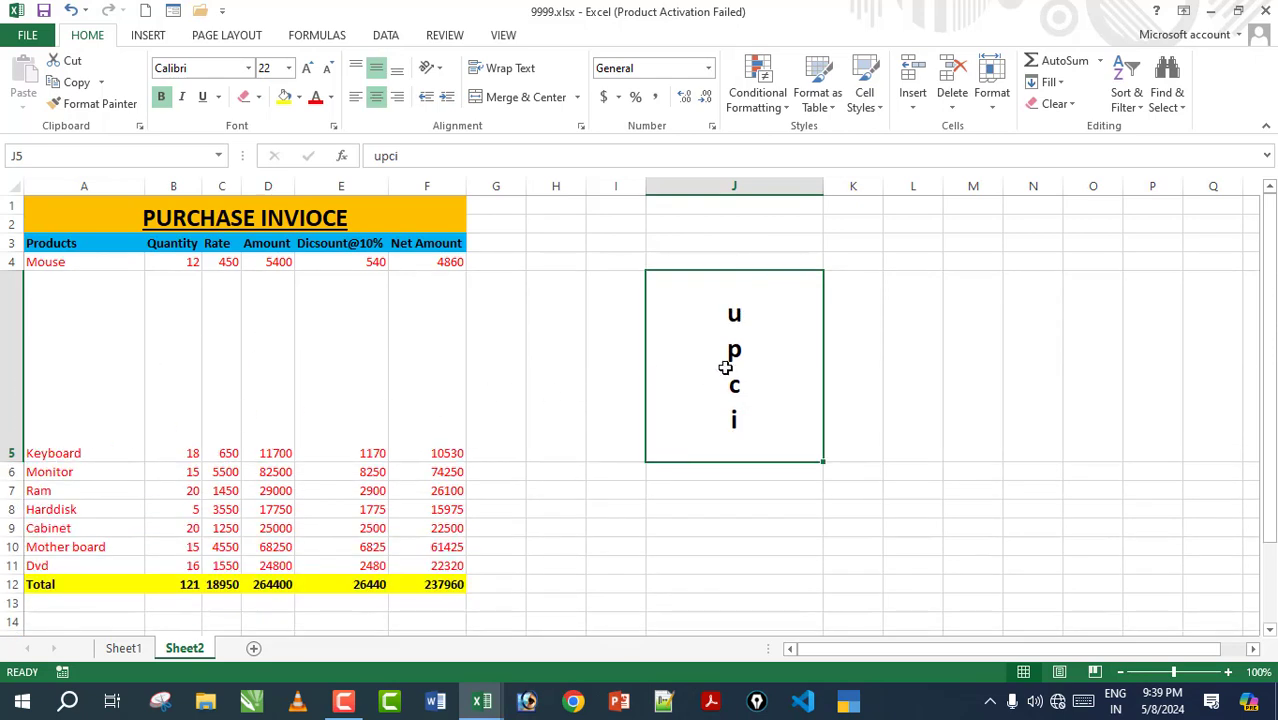
left_click(430, 67)
left_click(463, 189)
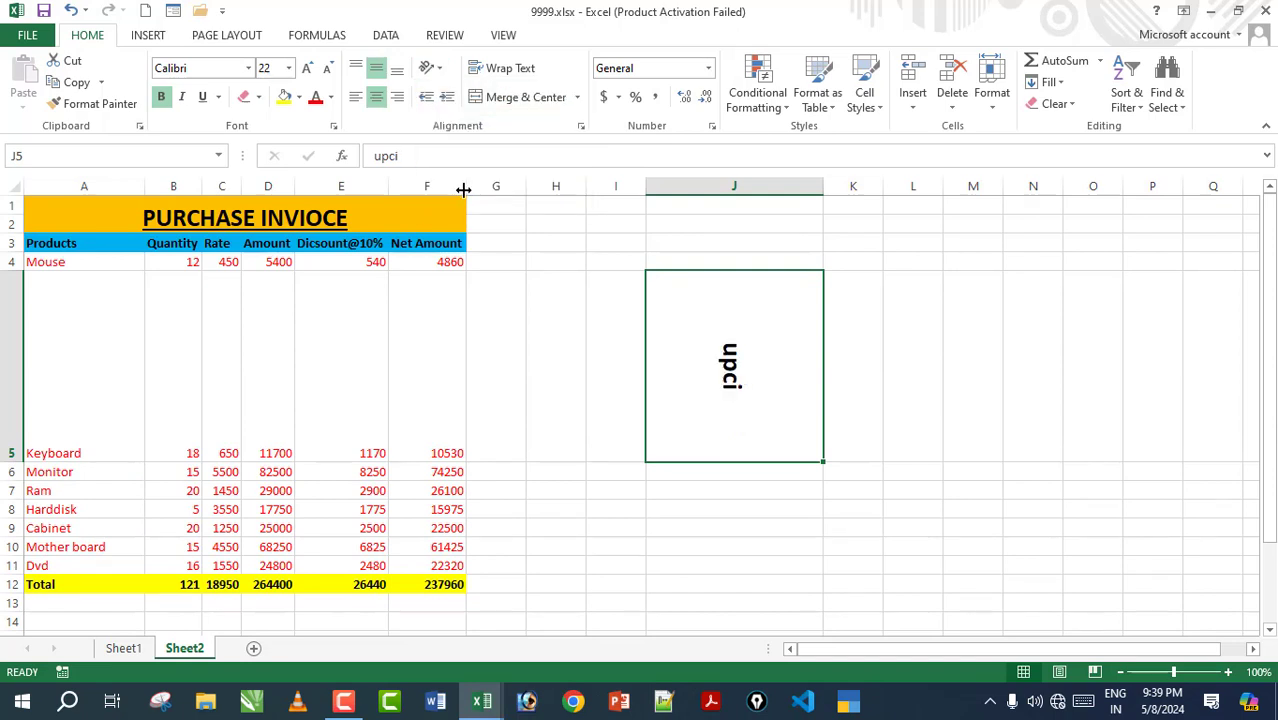
left_click(430, 68)
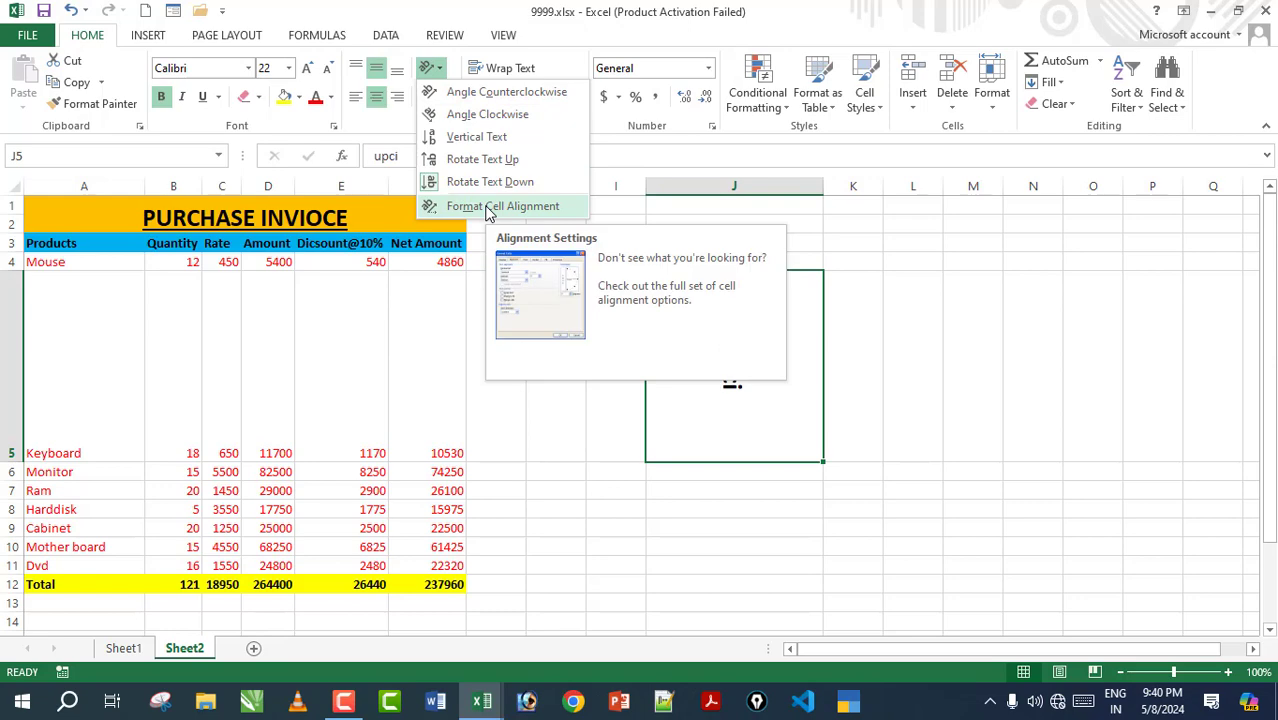
Reset upci's text orientation to 0 degrees in Format Cells Alignment.
left_click(489, 207)
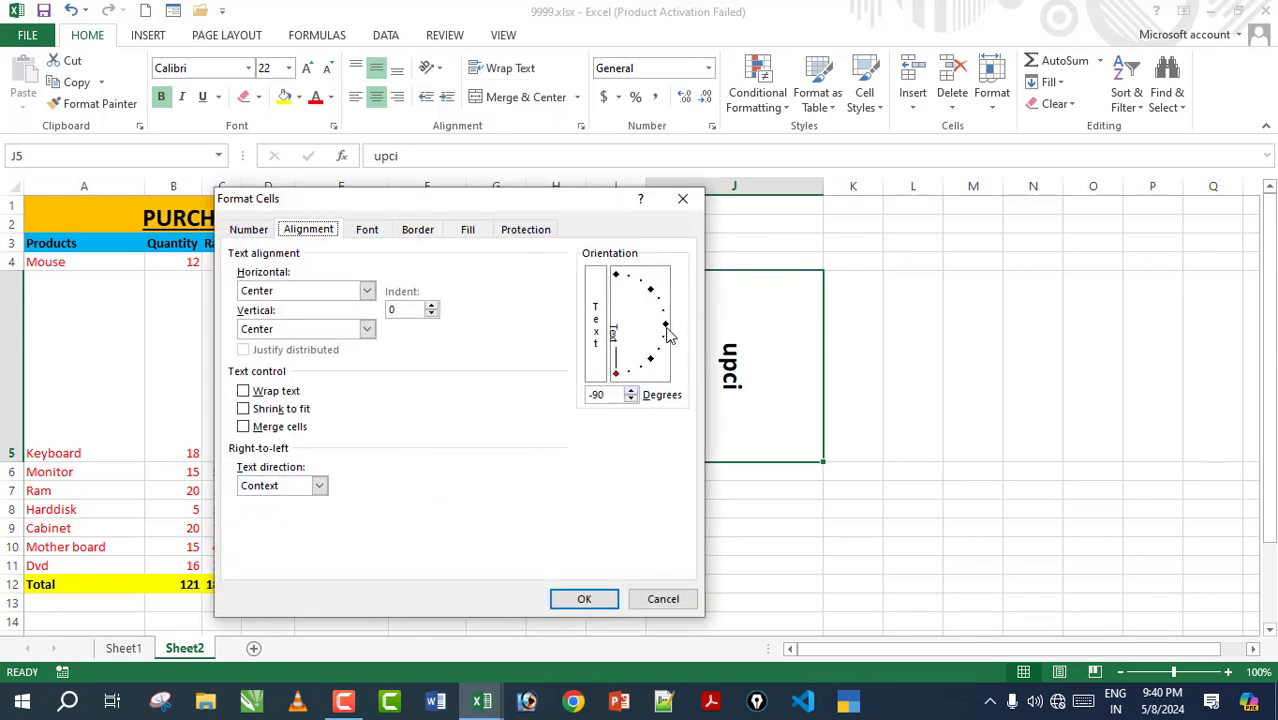
left_click(667, 332)
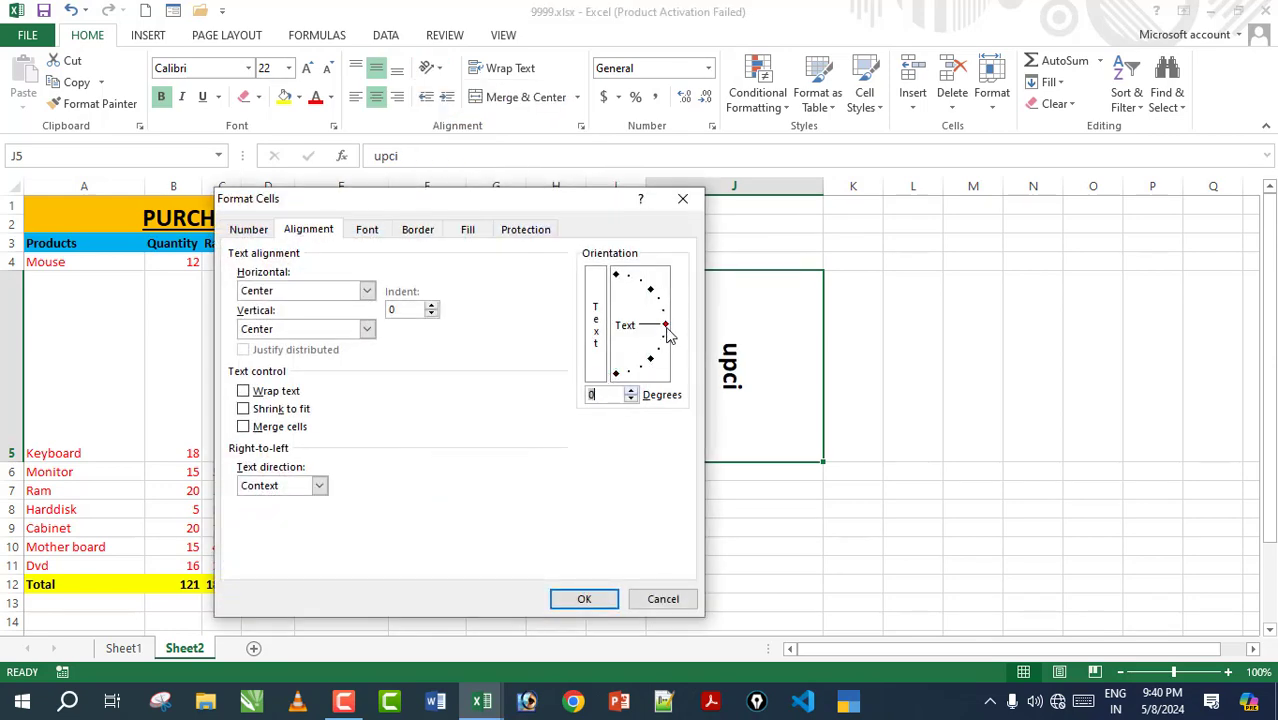
left_click(588, 599)
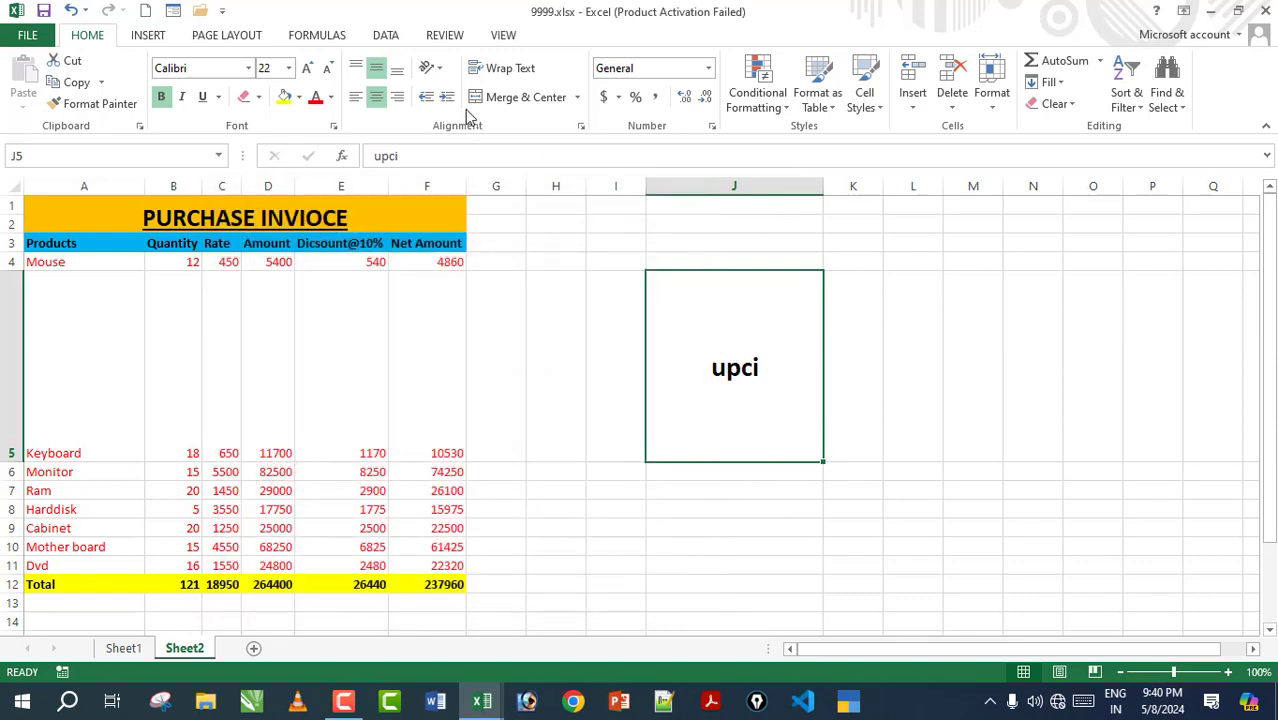
Stack upci vertically using the vertical Text orientation box in Format Cells.
left_click(440, 70)
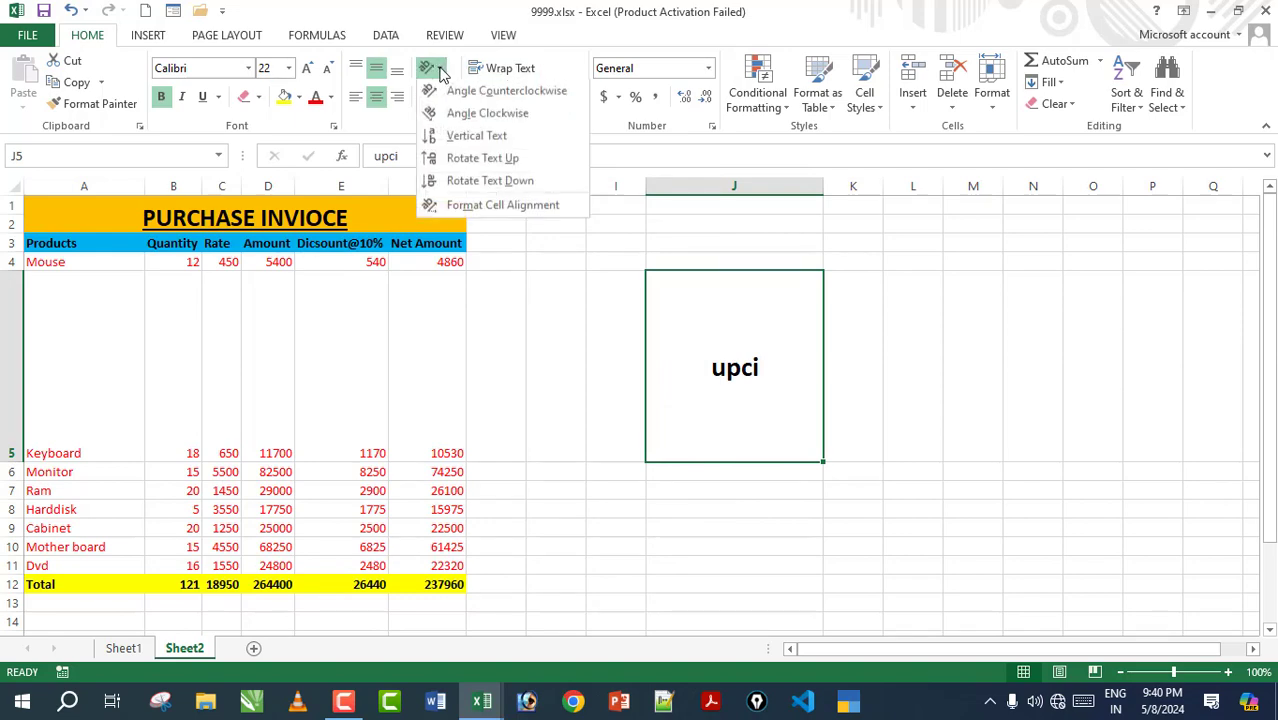
left_click(500, 204)
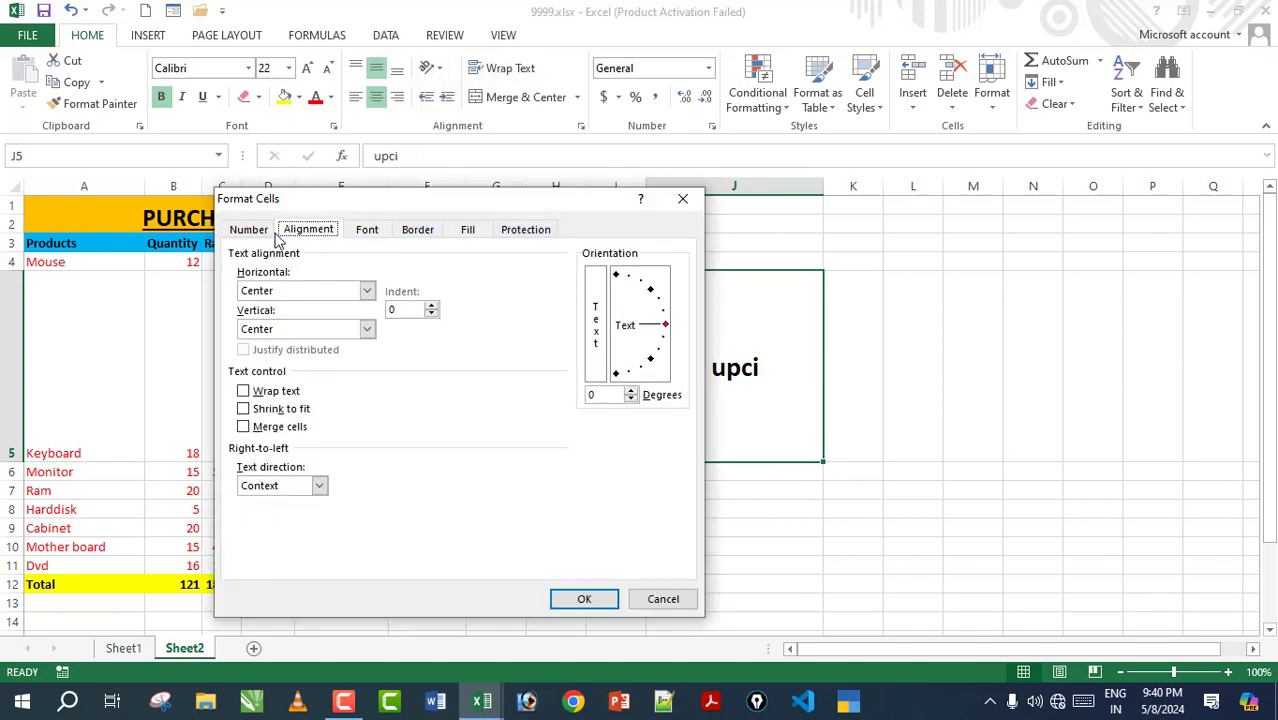
left_click(250, 230)
left_click(305, 230)
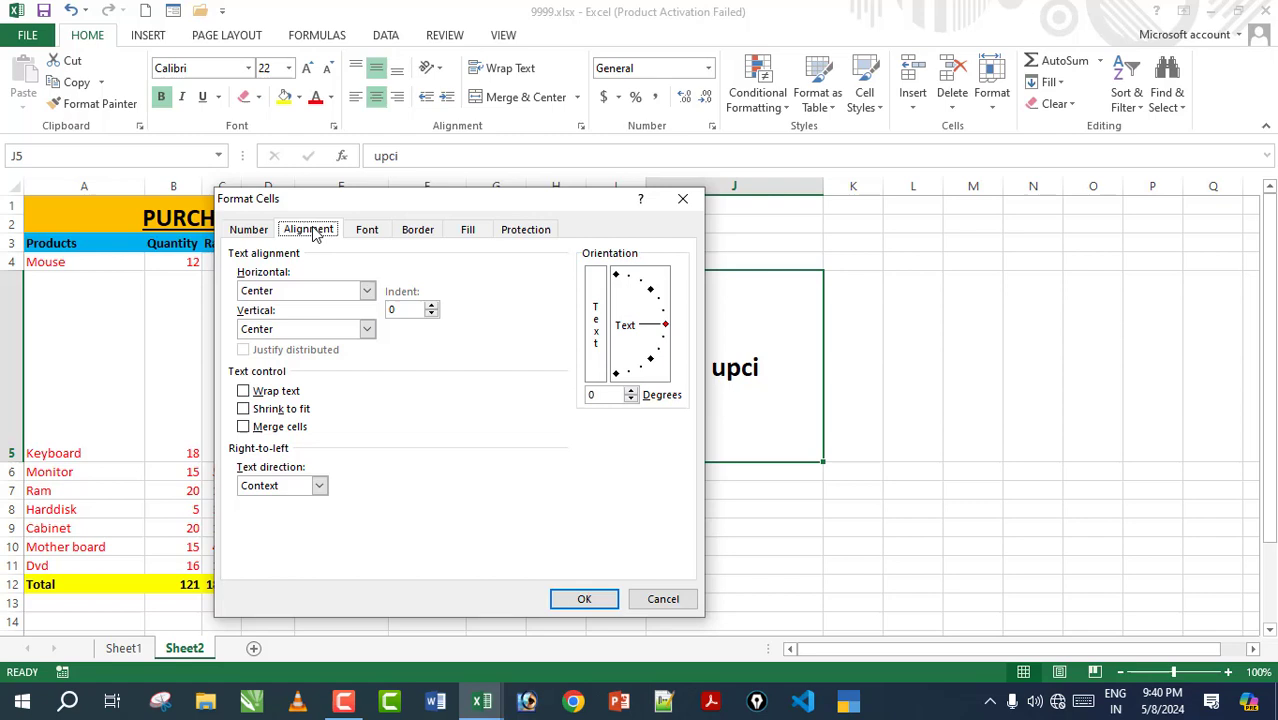
left_click(367, 232)
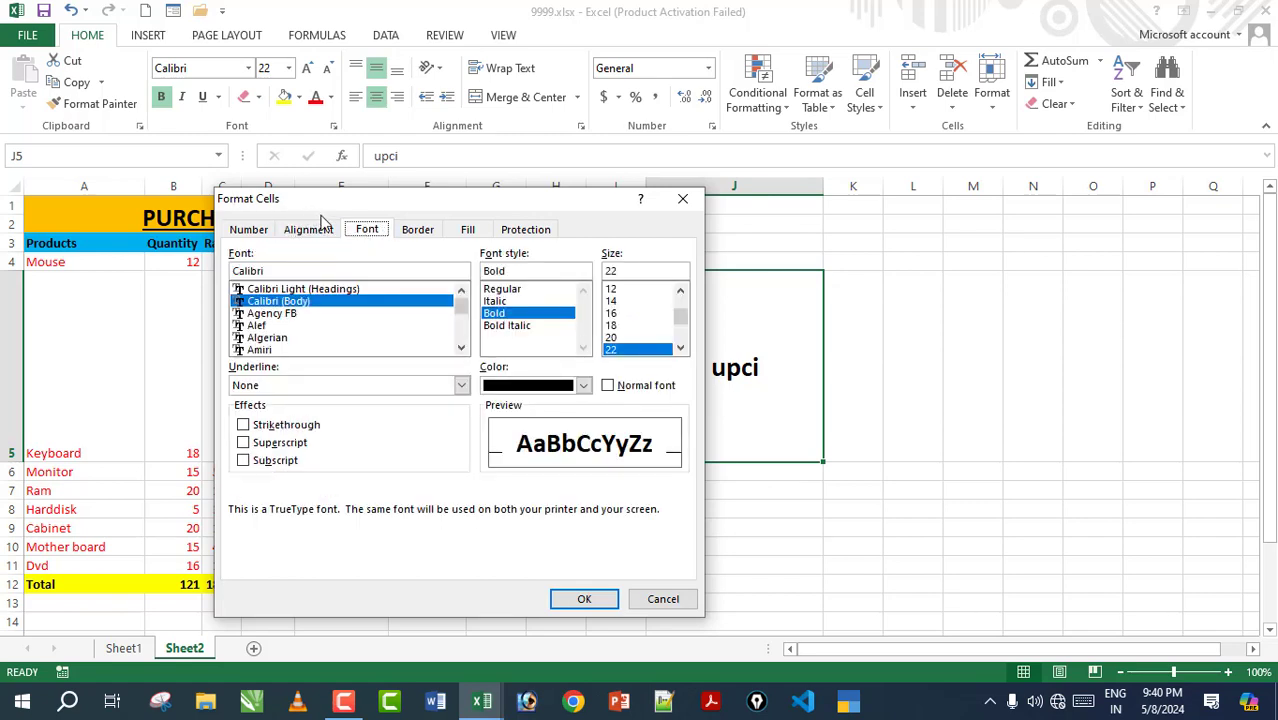
left_click(466, 232)
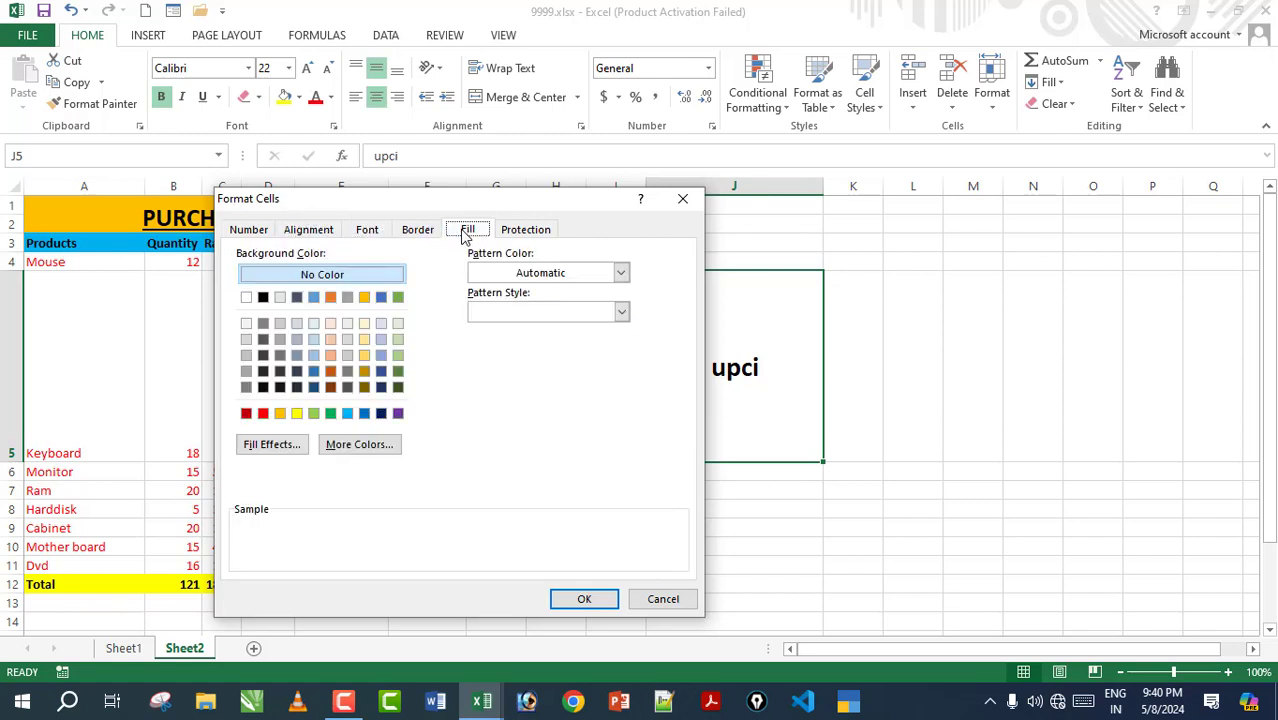
left_click(508, 230)
left_click(250, 229)
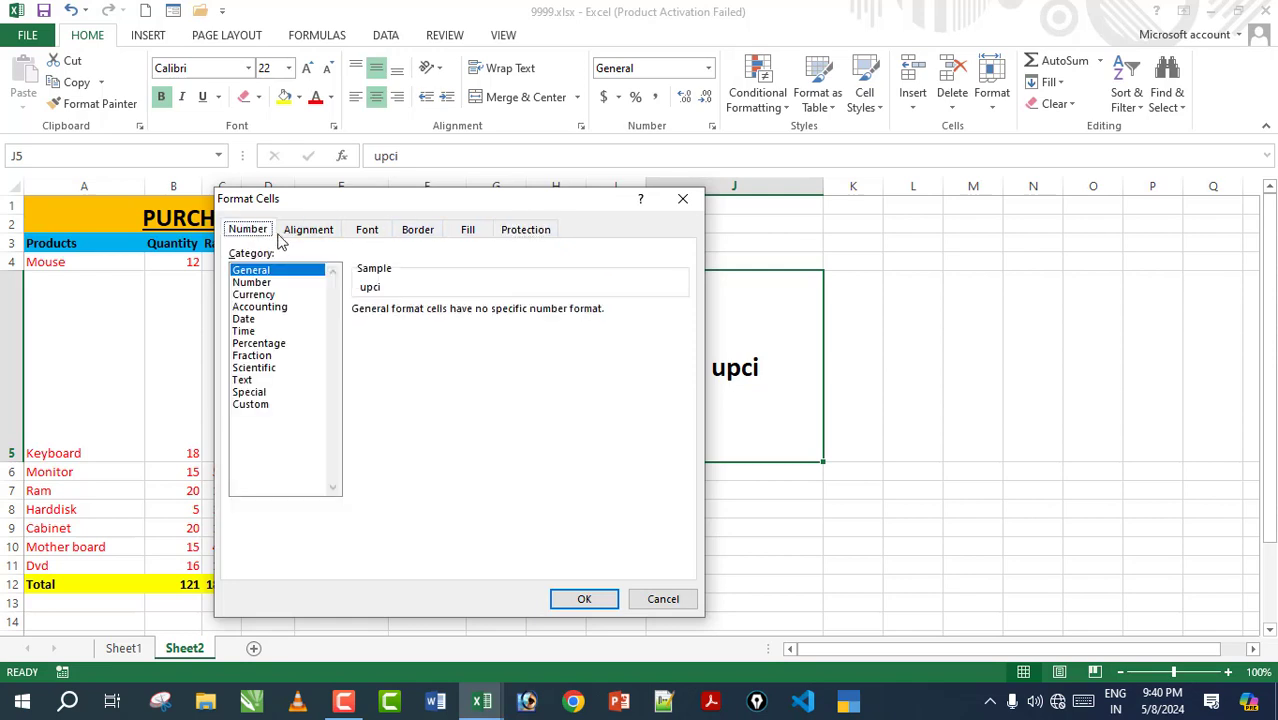
left_click(307, 232)
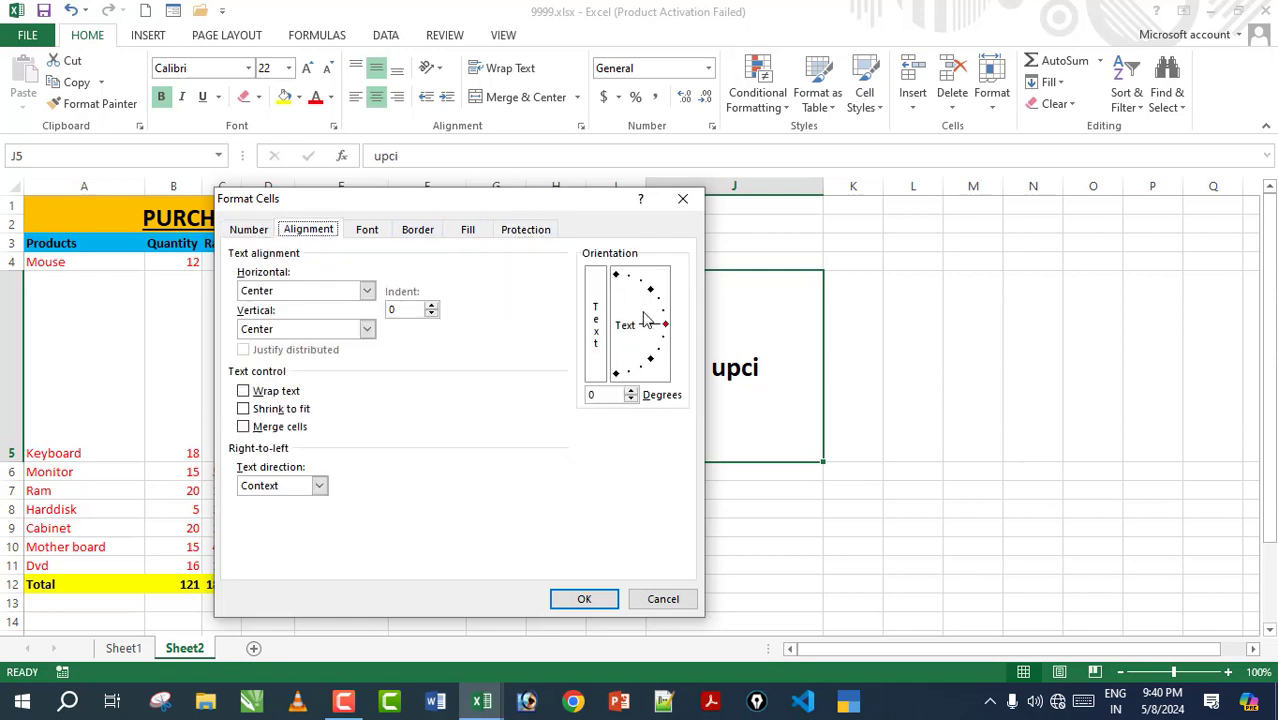
left_click(598, 312)
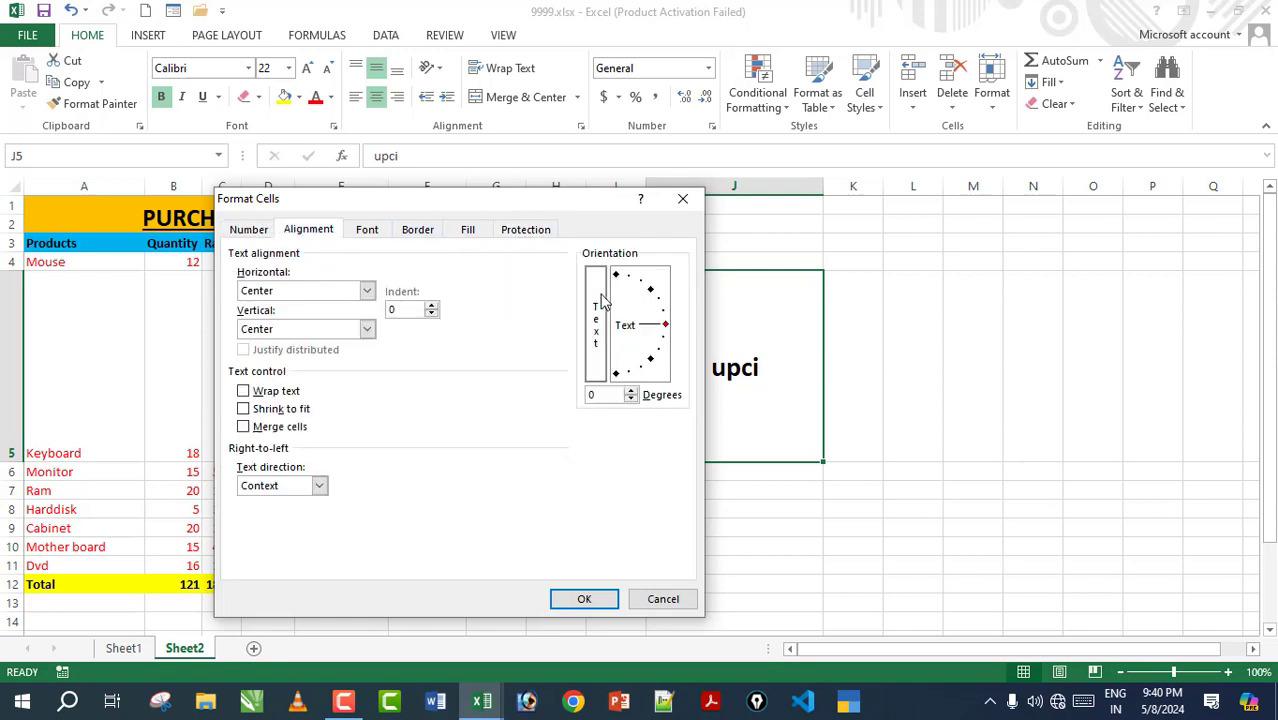
left_click(585, 601)
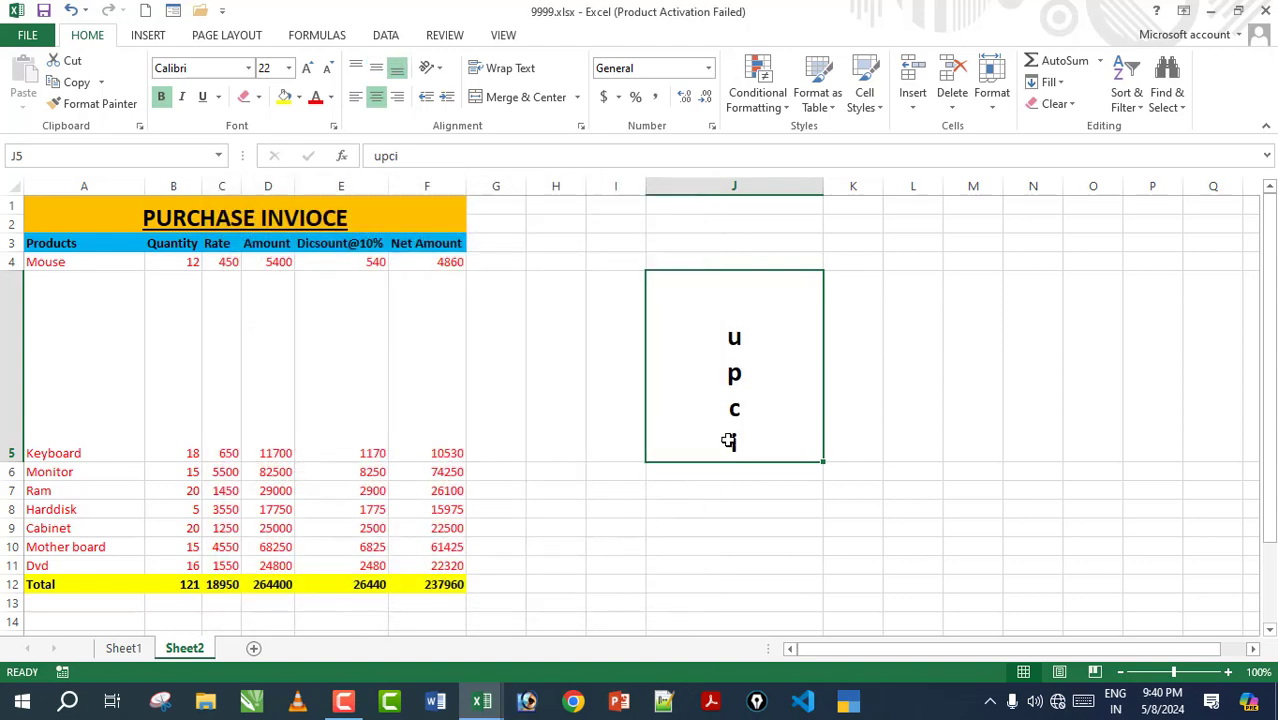
Turn off vertical text on upci and shift it right with a left indent.
left_click(440, 70)
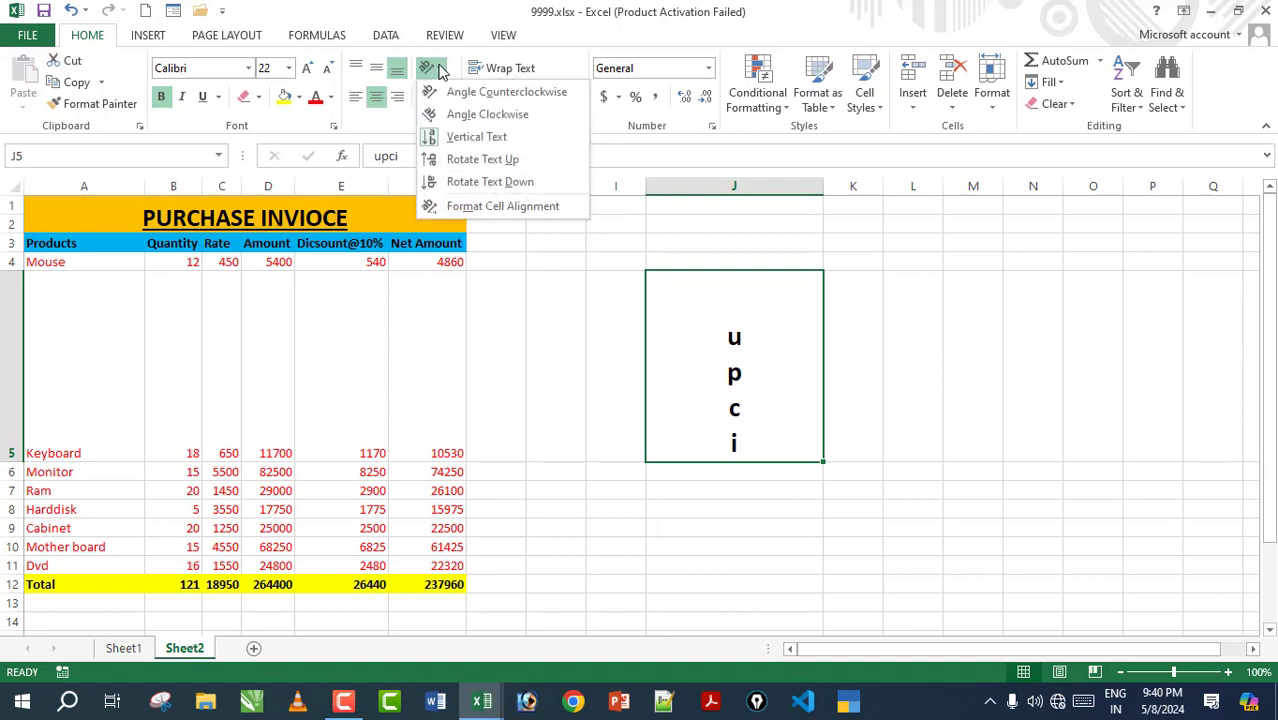
left_click(447, 130)
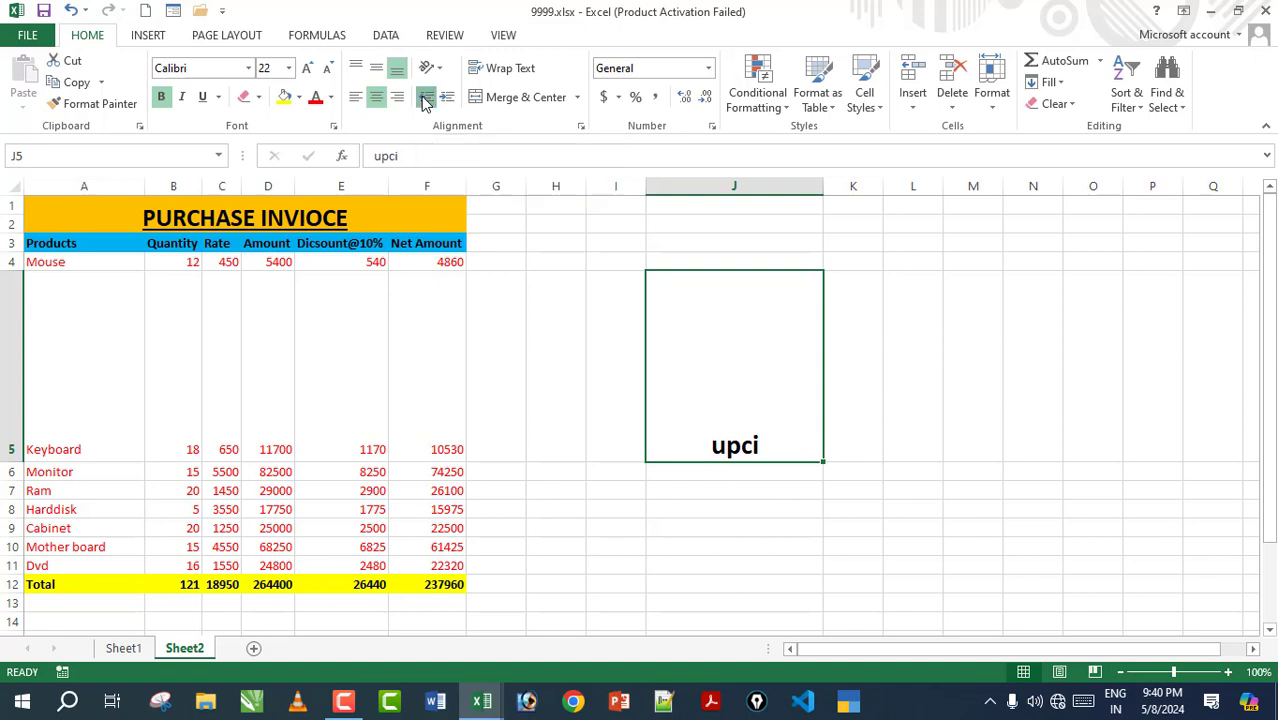
left_click(447, 98)
left_click(447, 98)
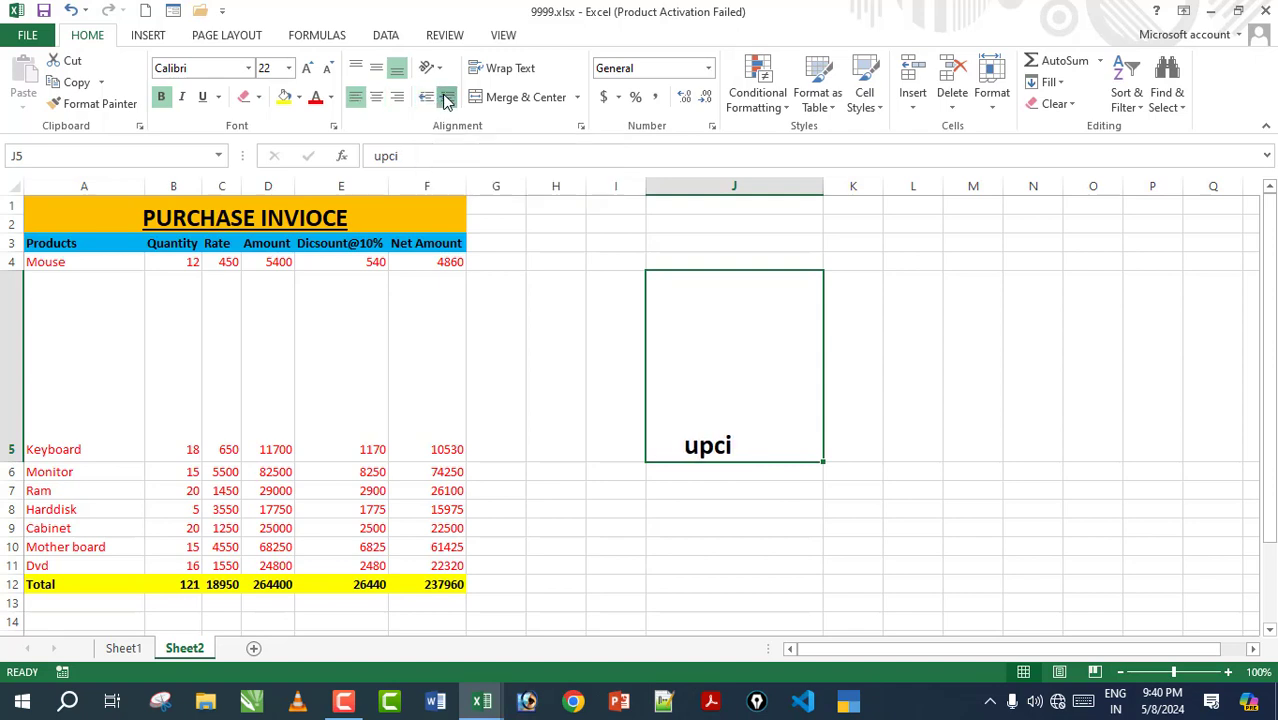
left_click(447, 98)
left_click(447, 98)
left_click(425, 98)
left_click(425, 98)
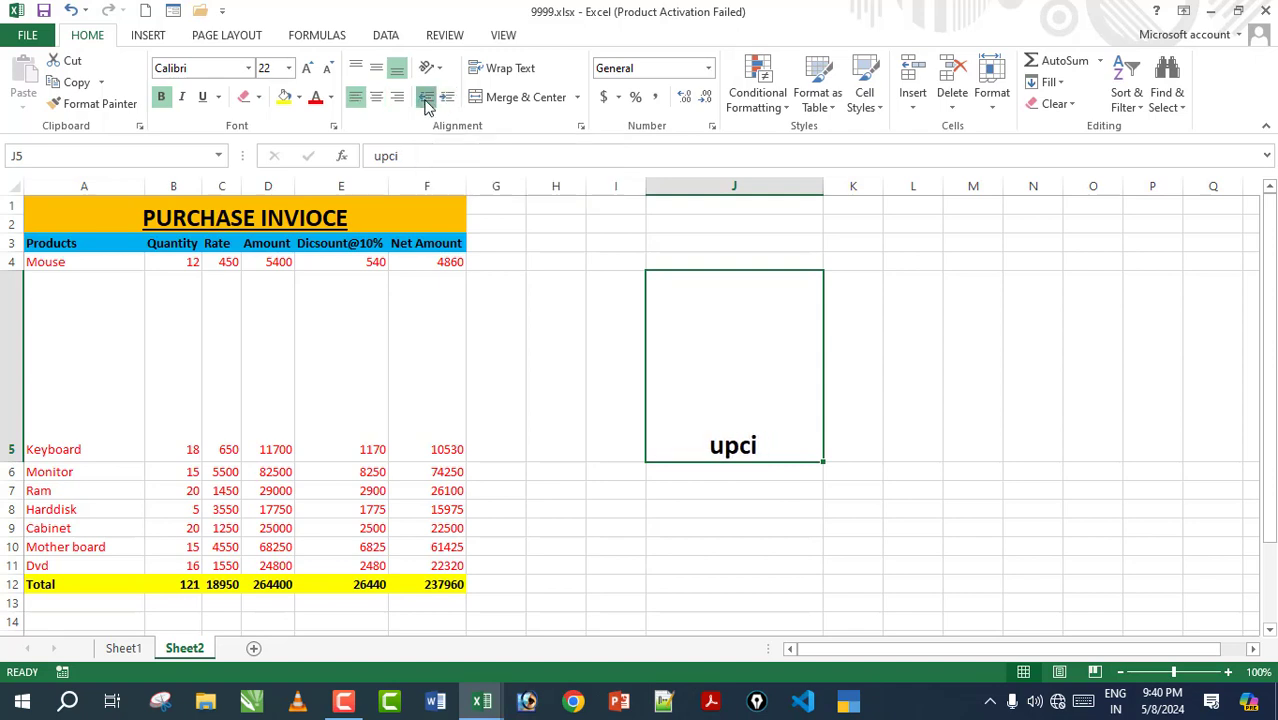
left_click(425, 98)
left_click(425, 98)
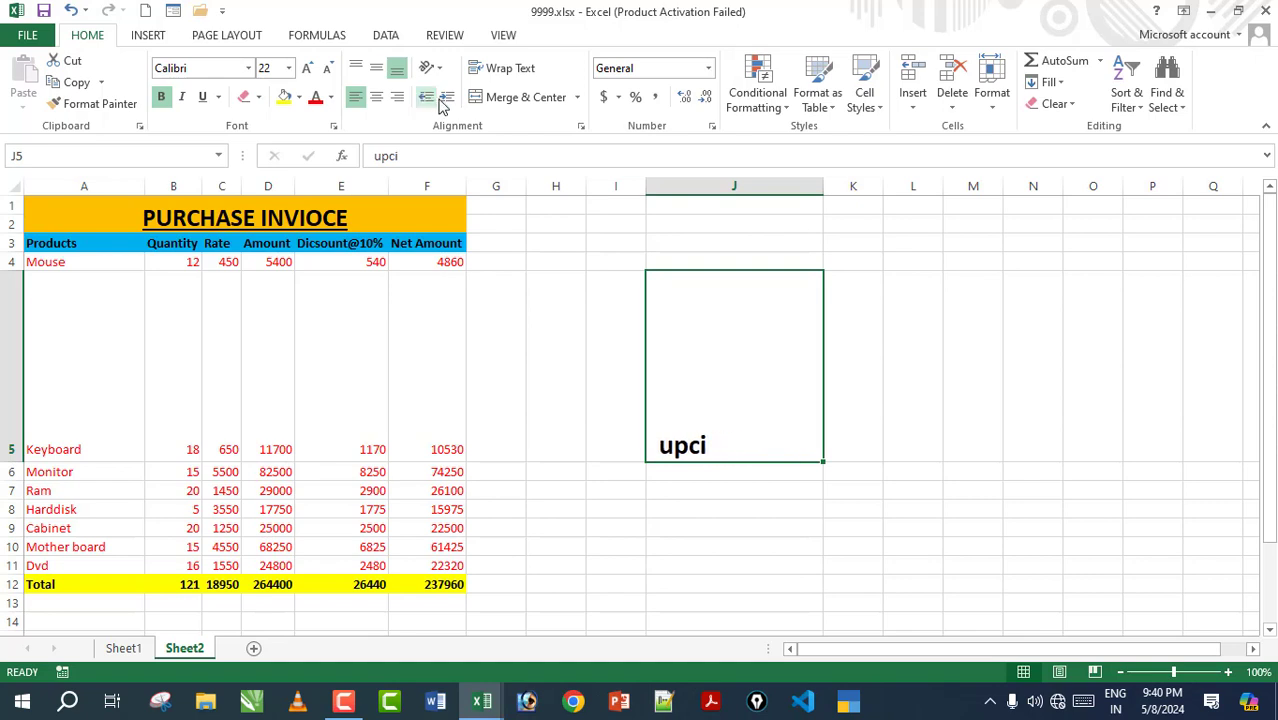
left_click(447, 100)
left_click(447, 100)
left_click(447, 100)
left_click(447, 100)
left_click(447, 100)
left_click(447, 100)
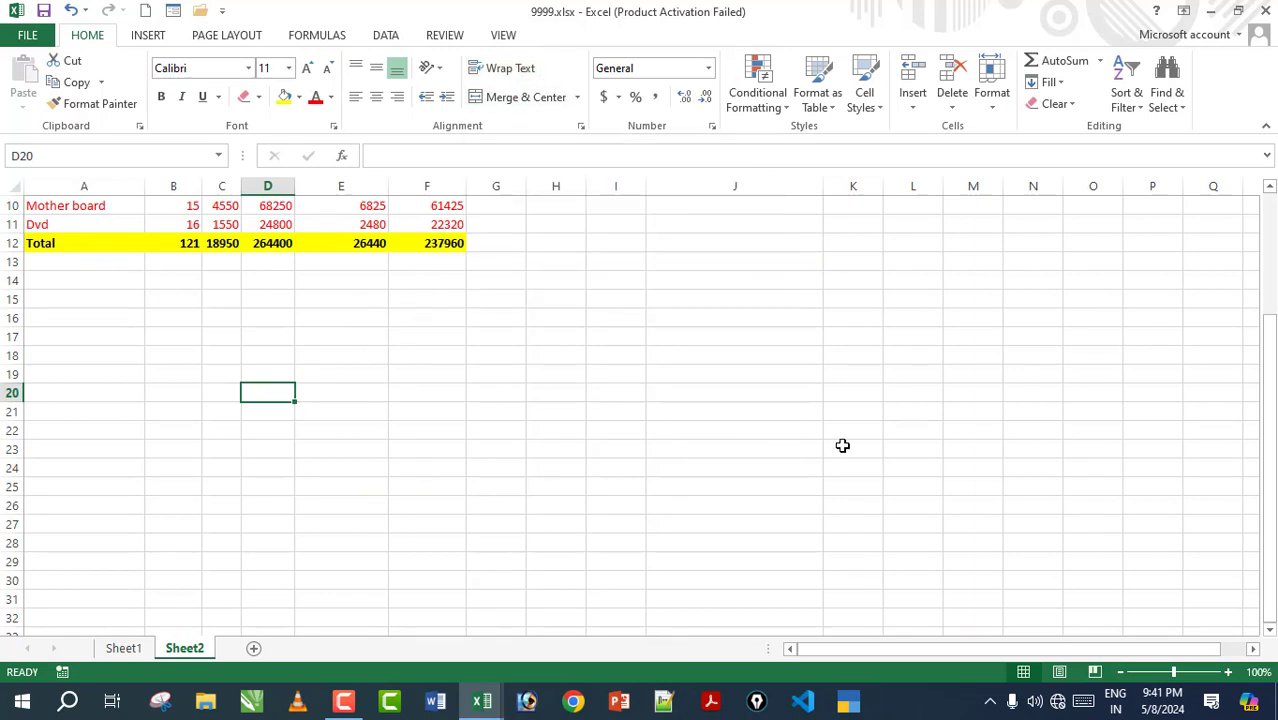
Enter a person's full name in D20 and wrap it onto three lines.
type("ranjeet kumar verma")
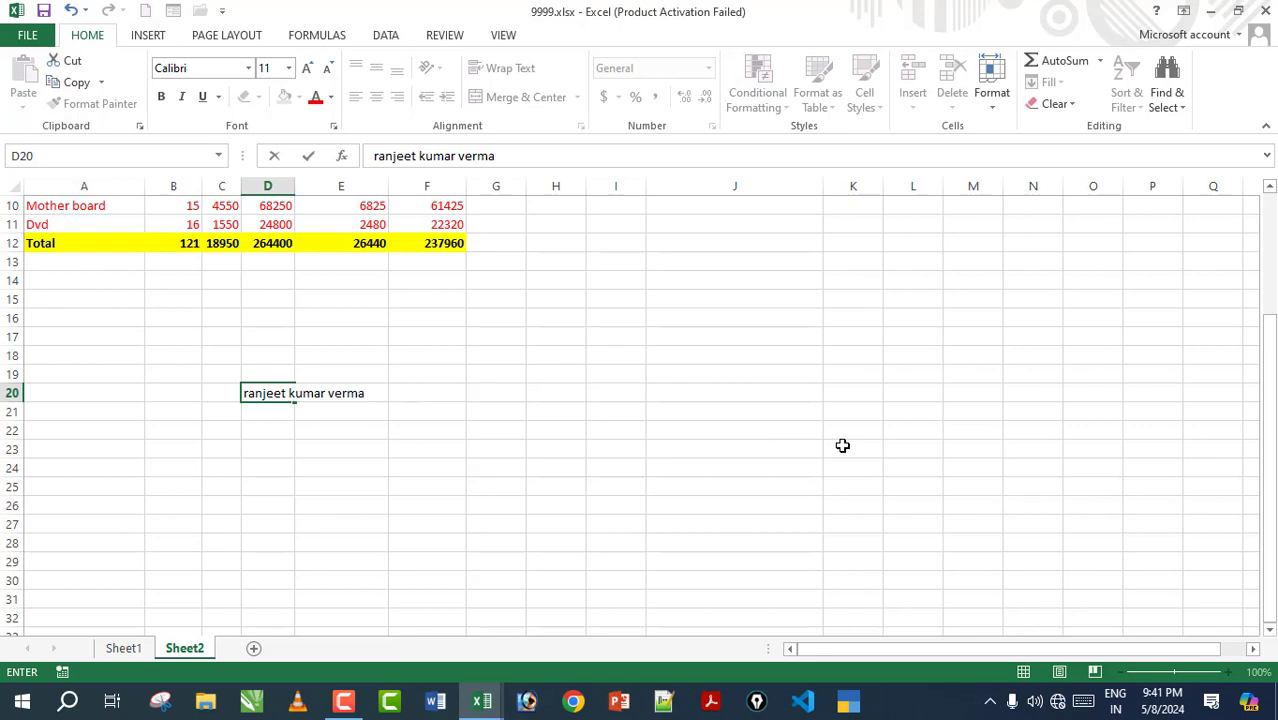
left_click(275, 600)
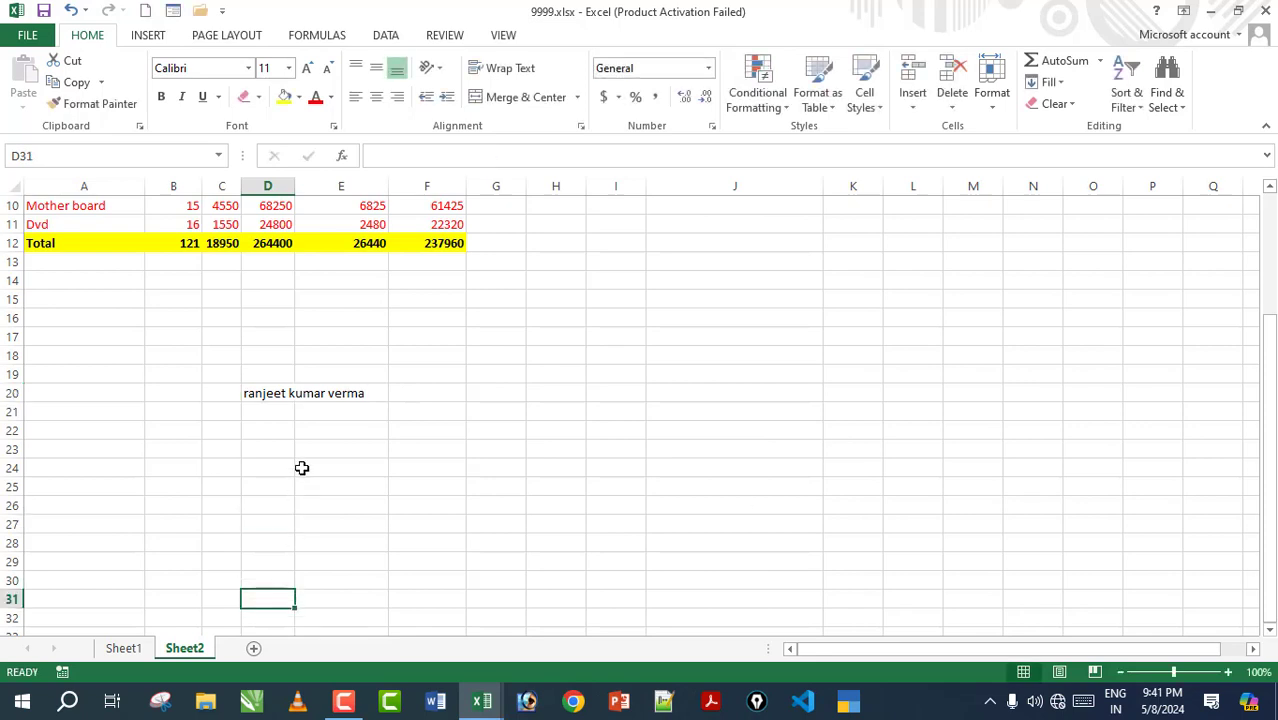
left_click(259, 395)
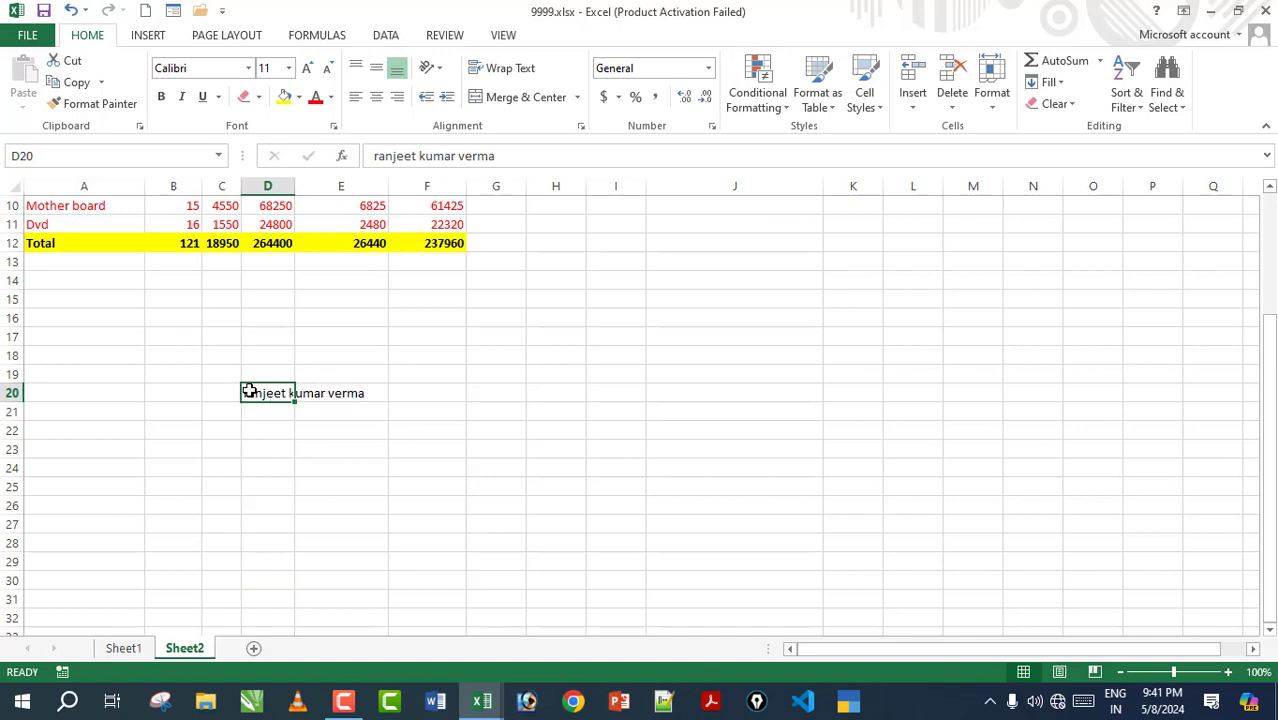
left_click(500, 72)
left_click(265, 485)
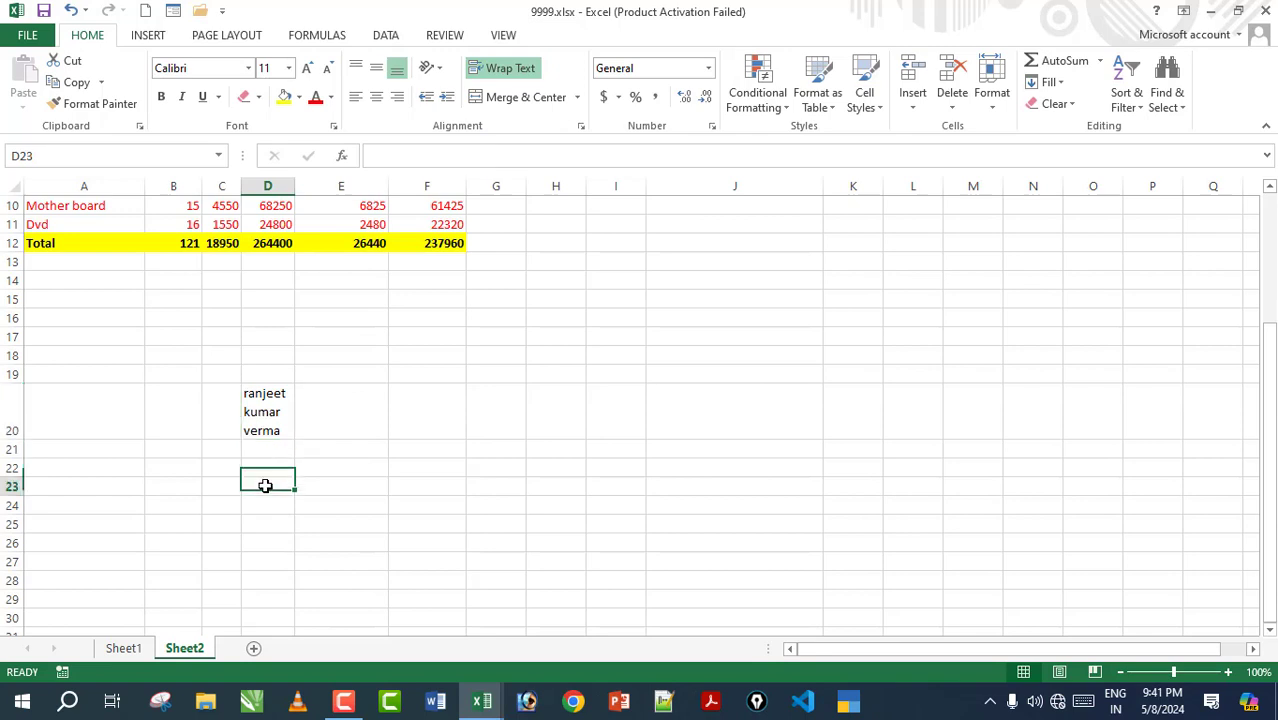
left_click(271, 408)
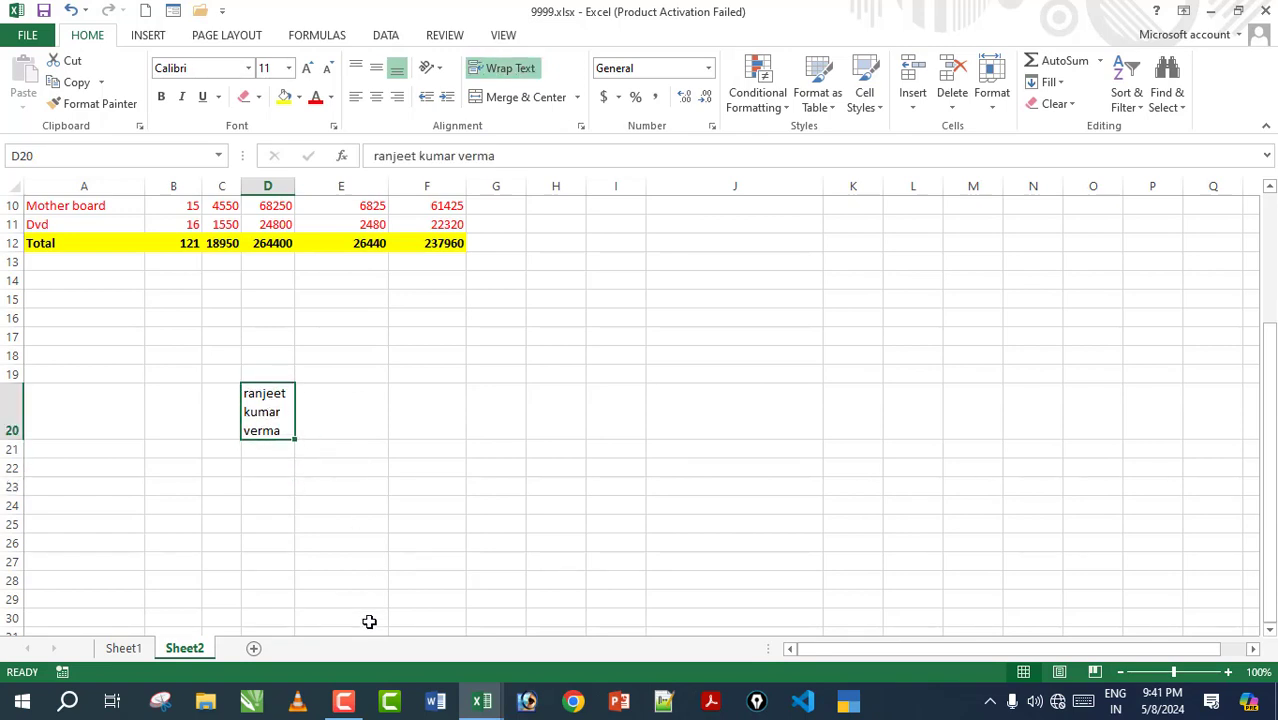
left_click(498, 314)
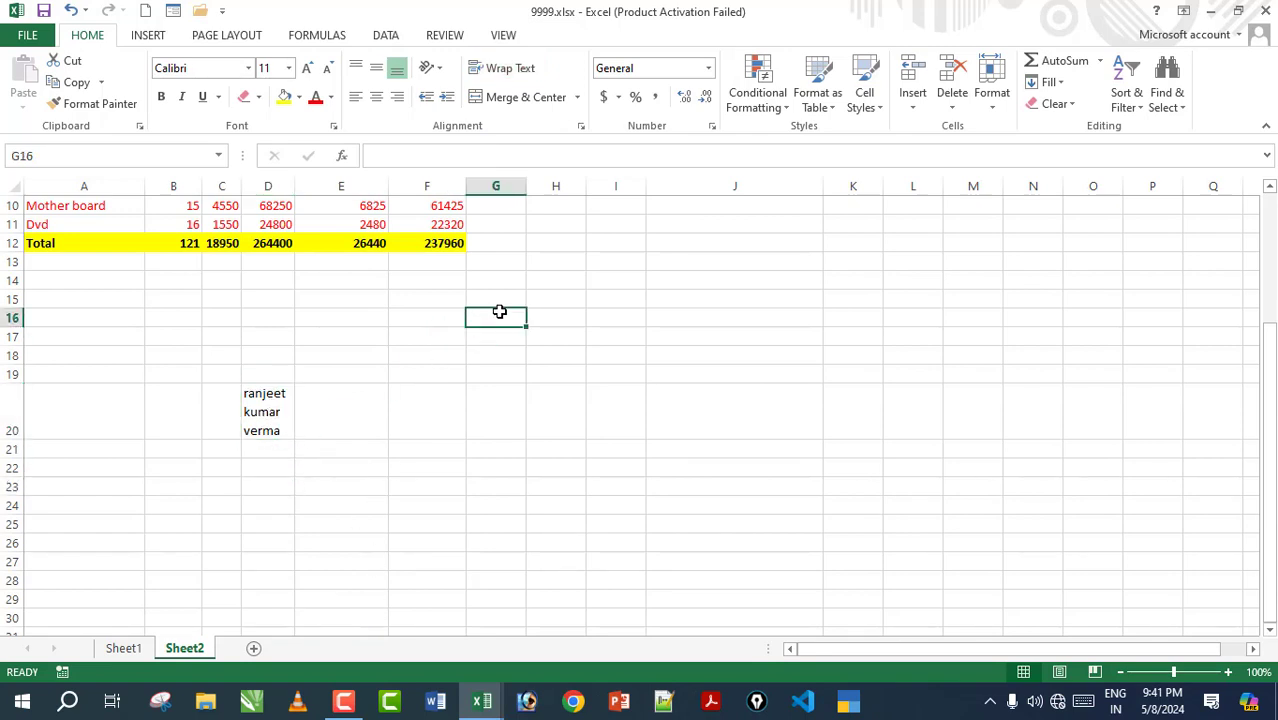
Type 'upci computer education' into G16.
type("upci c")
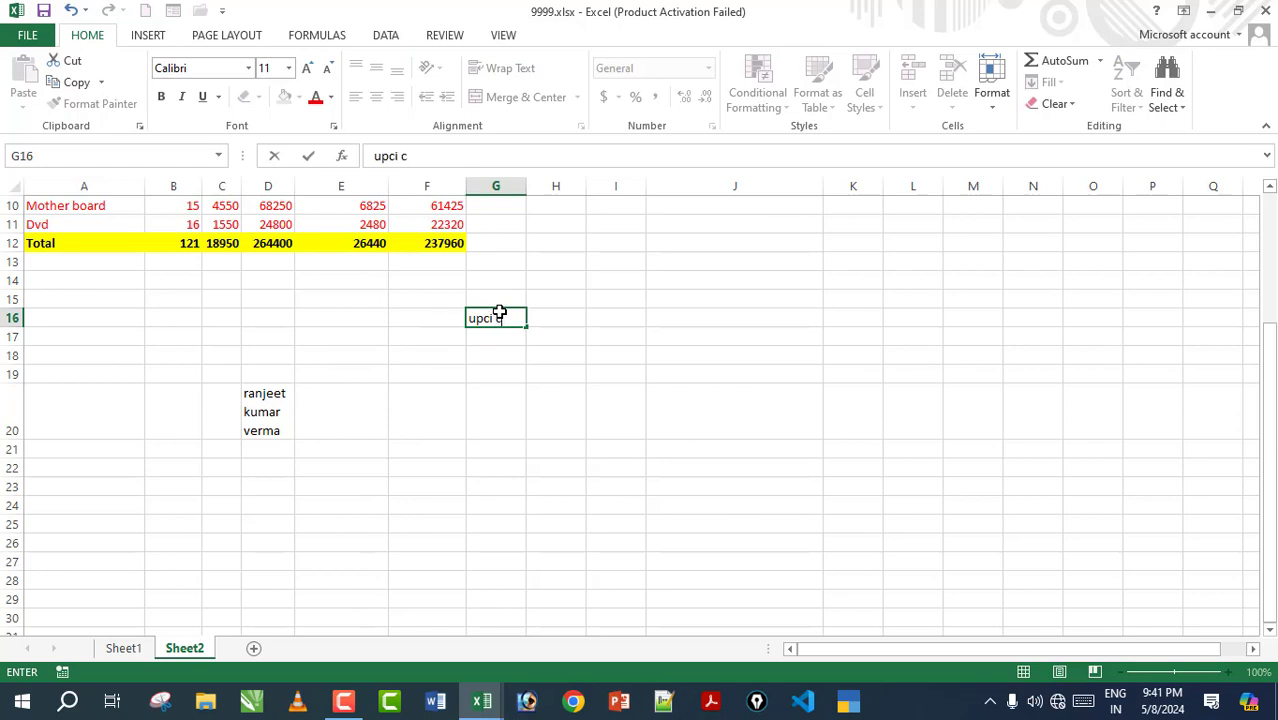
type("omputer education")
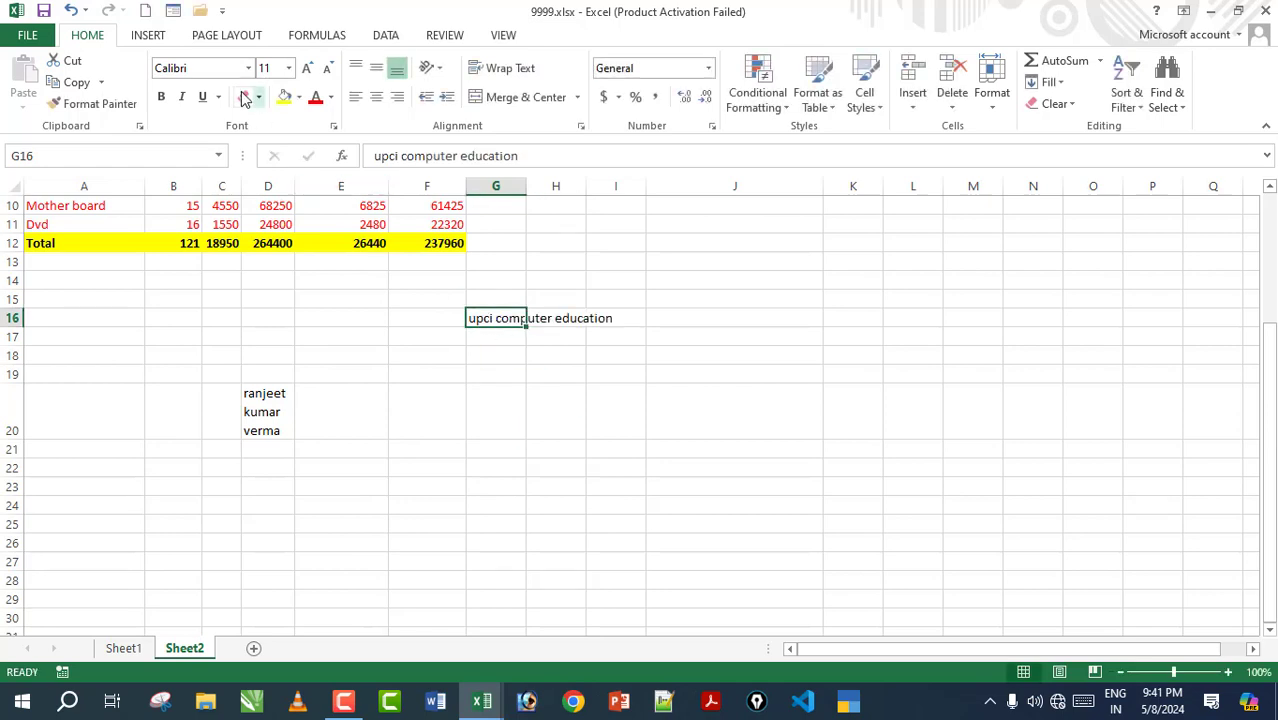
left_click(308, 68)
Try a larger font and wrap text, then undo to an unwrapped line at size 12.
left_click(308, 68)
left_click(308, 68)
left_click(308, 68)
left_click(308, 68)
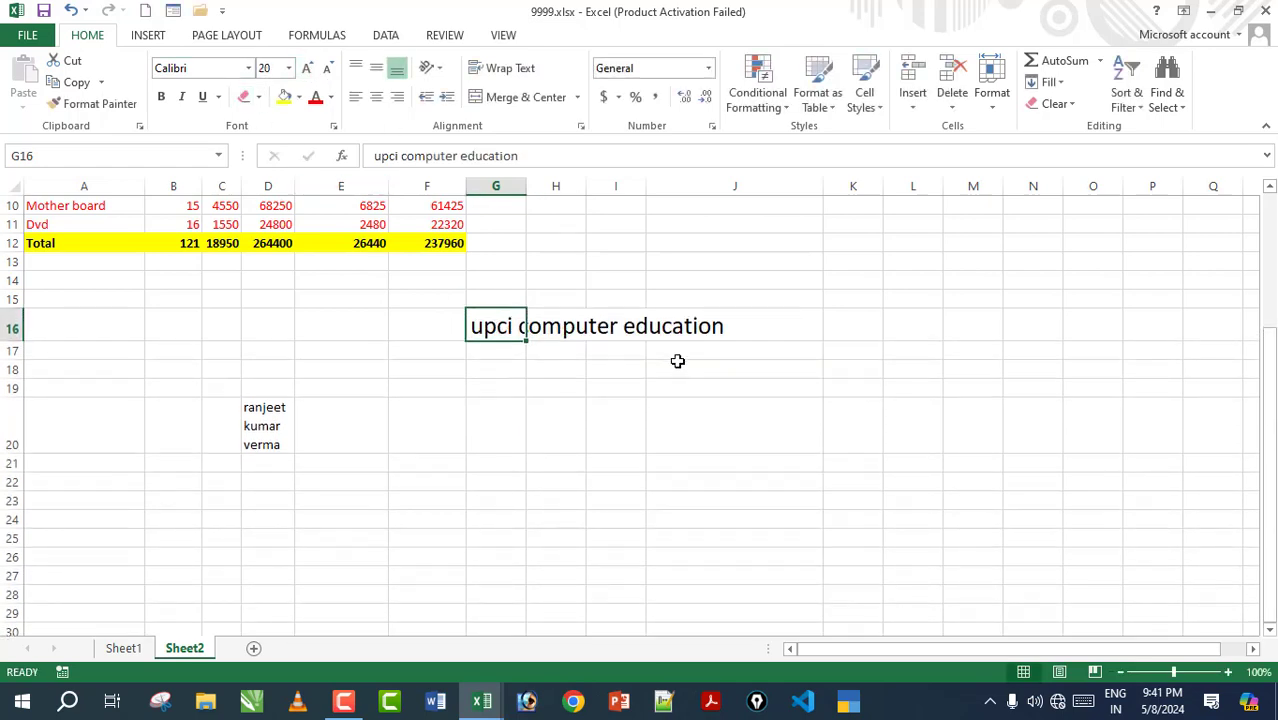
left_click(713, 402)
left_click(507, 325)
left_click(492, 70)
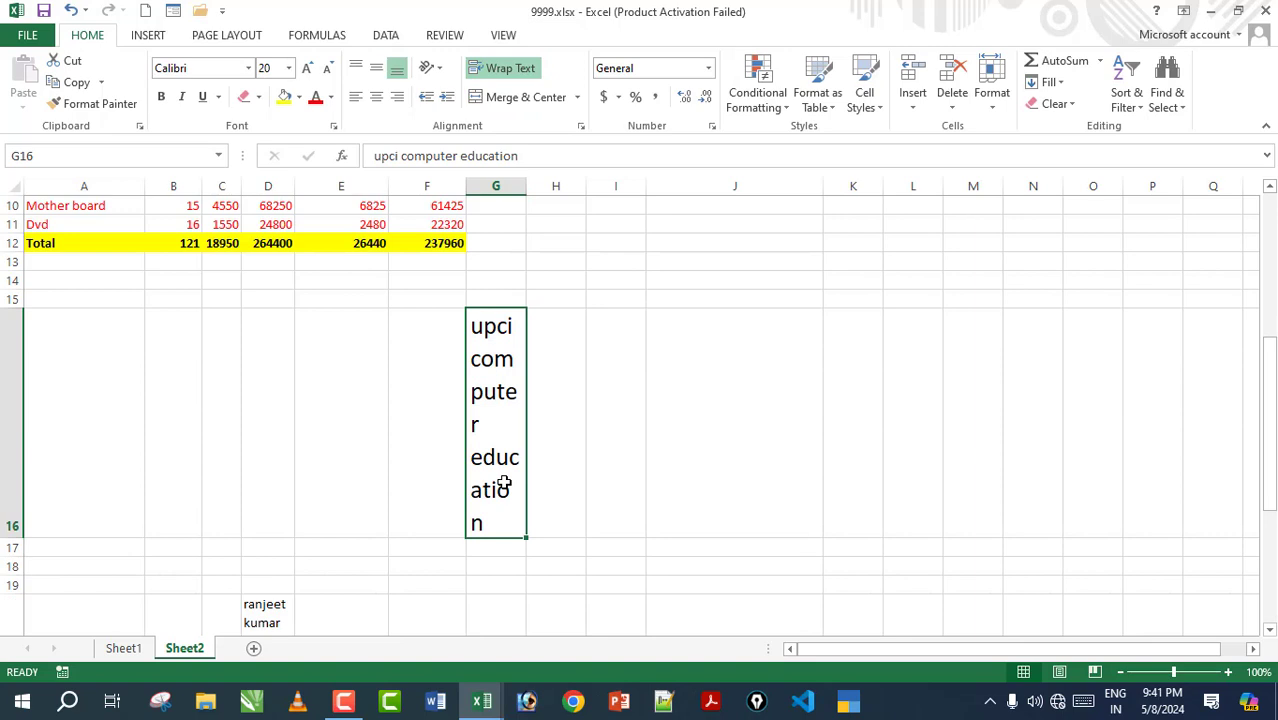
key("ctrl+z")
key("ctrl+z")
key("ctrl+z")
key("ctrl+z")
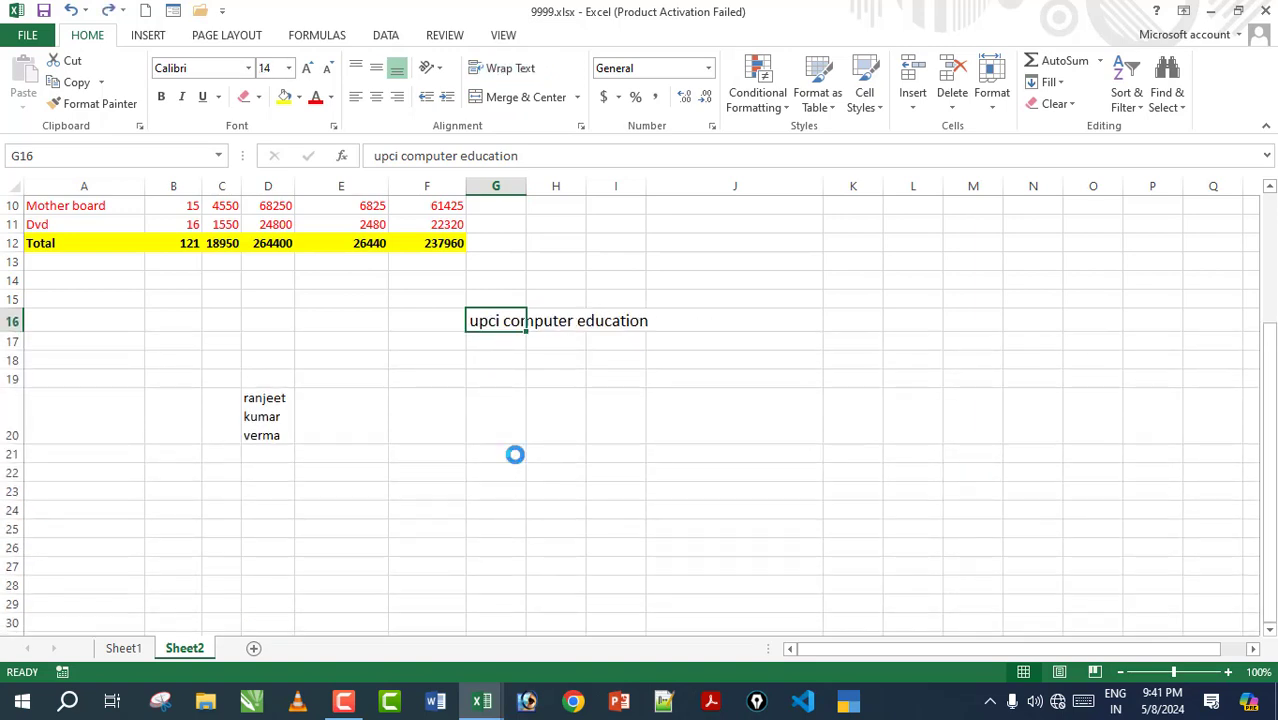
key("ctrl+z")
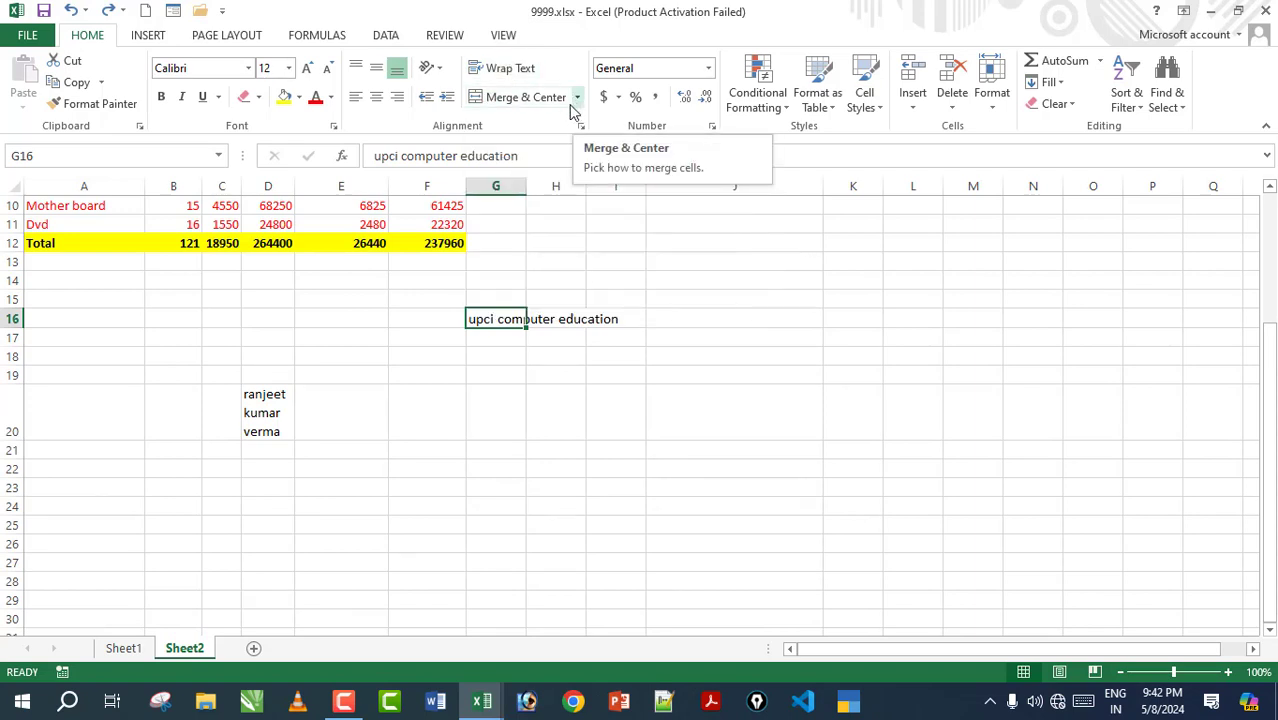
scroll(428, 531, "down", 1)
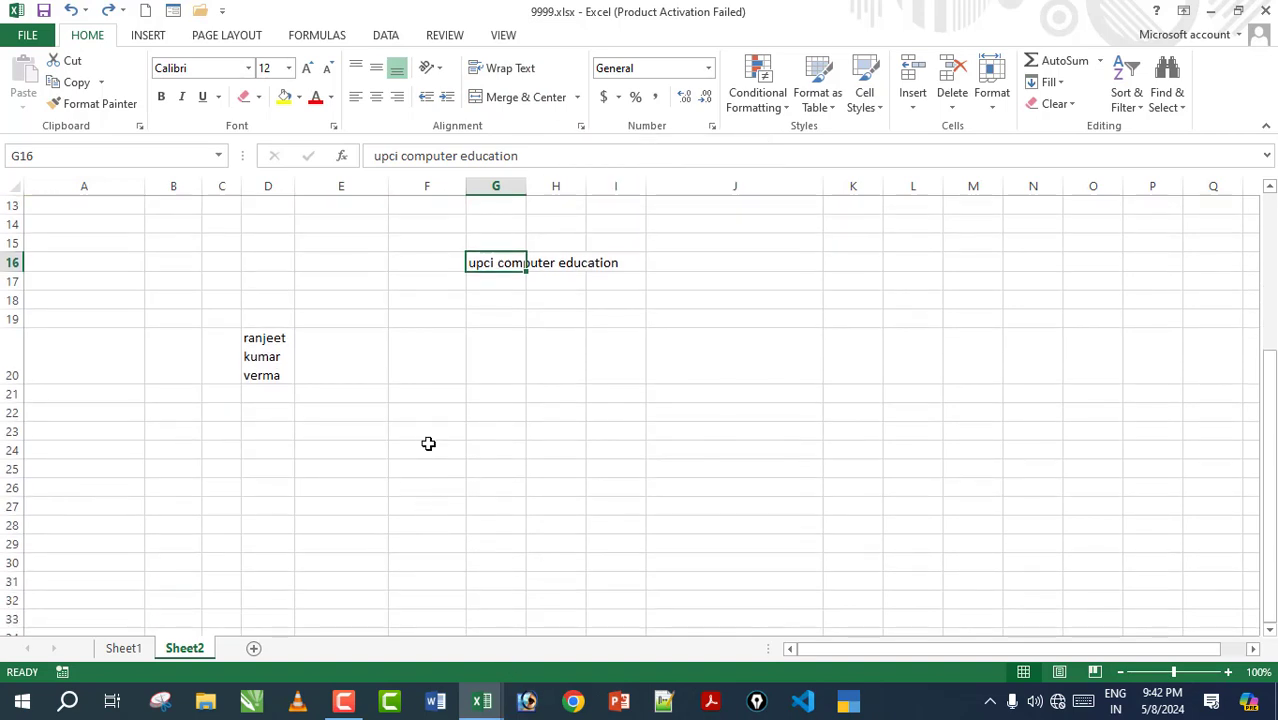
Enter UPCISS in F23 and merge and center the block F23:I32.
left_click(429, 430)
type("UP")
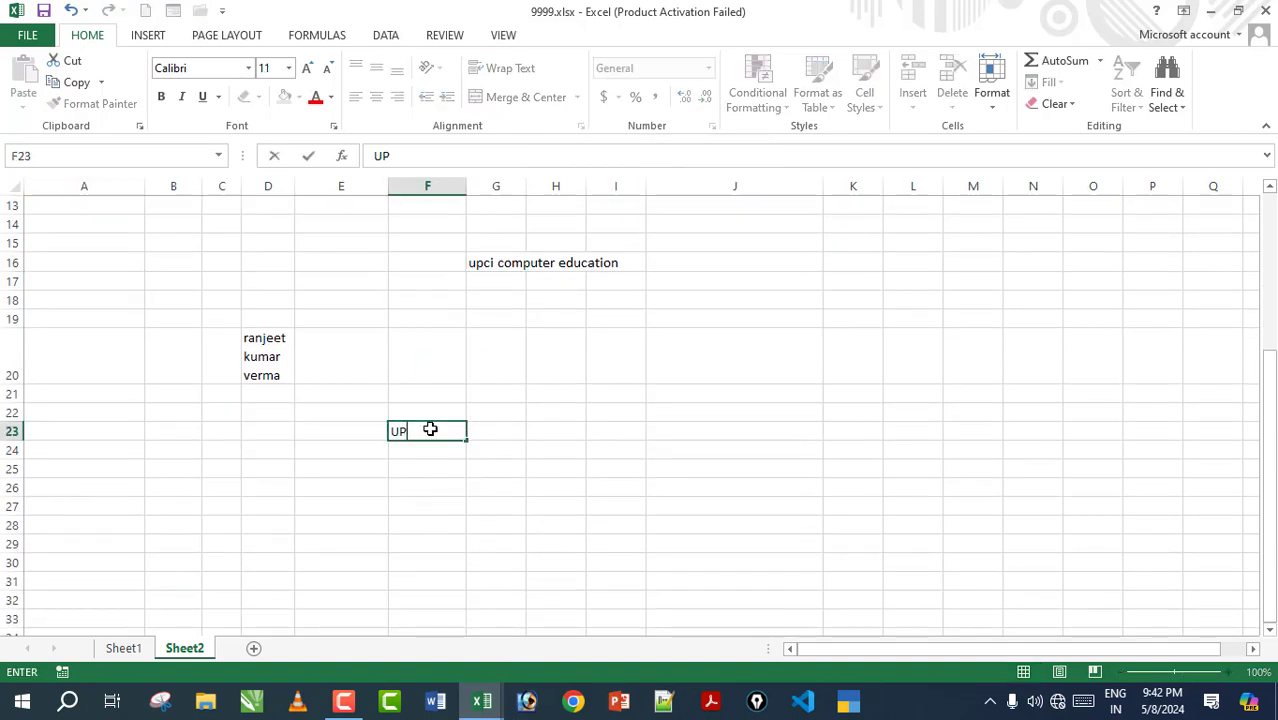
type("CIS")
left_click(735, 562)
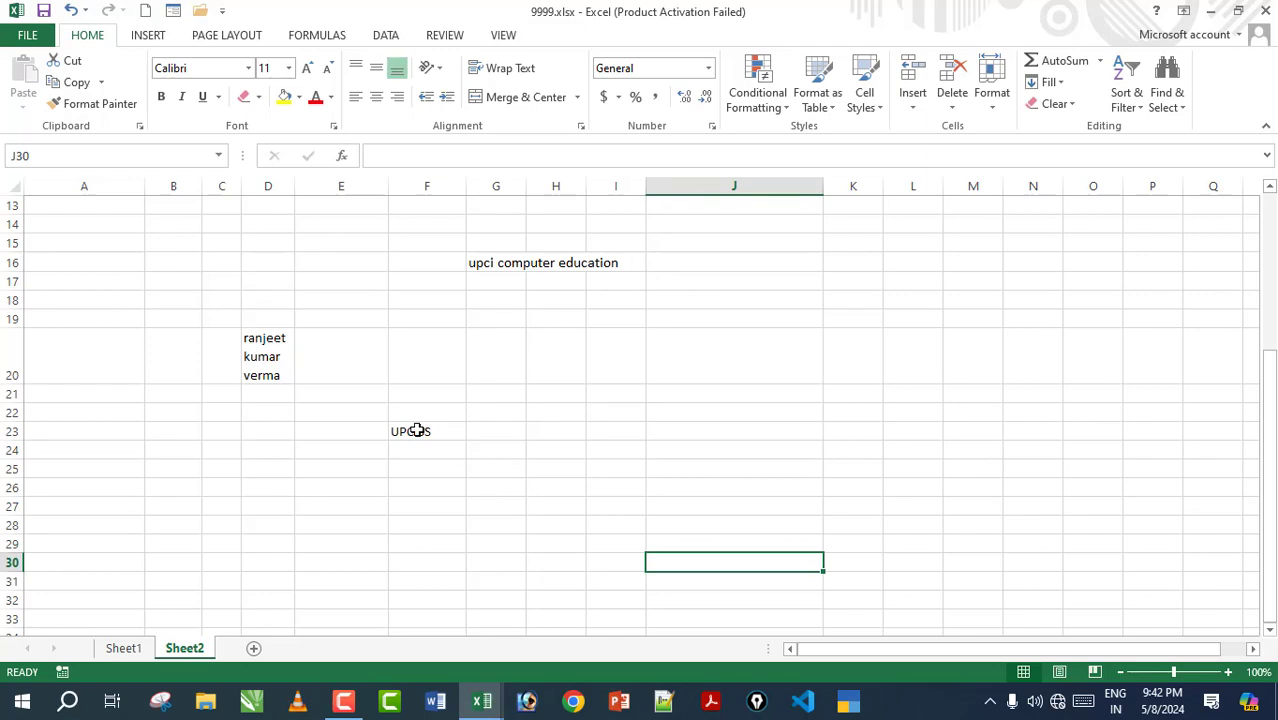
mouse_move(417, 431)
left_mouse_down()
mouse_move(652, 587)
mouse_move(612, 601)
left_mouse_up()
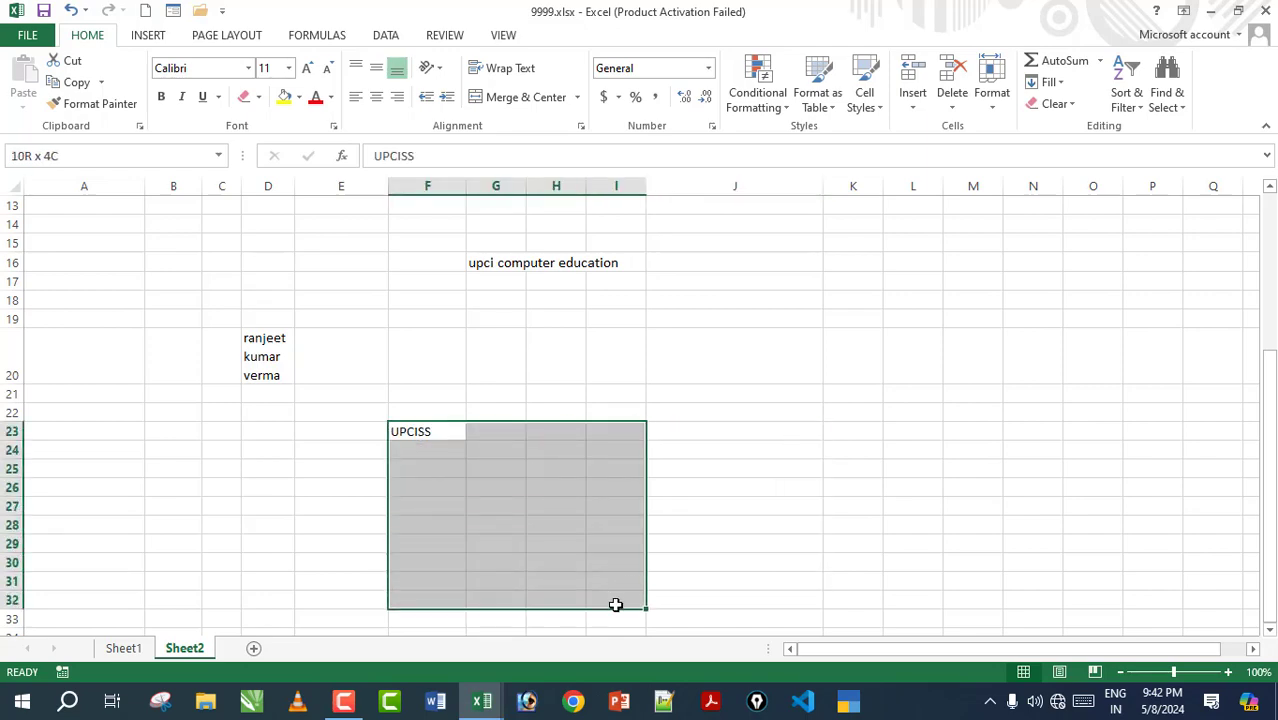
scroll(670, 563, "up", 1)
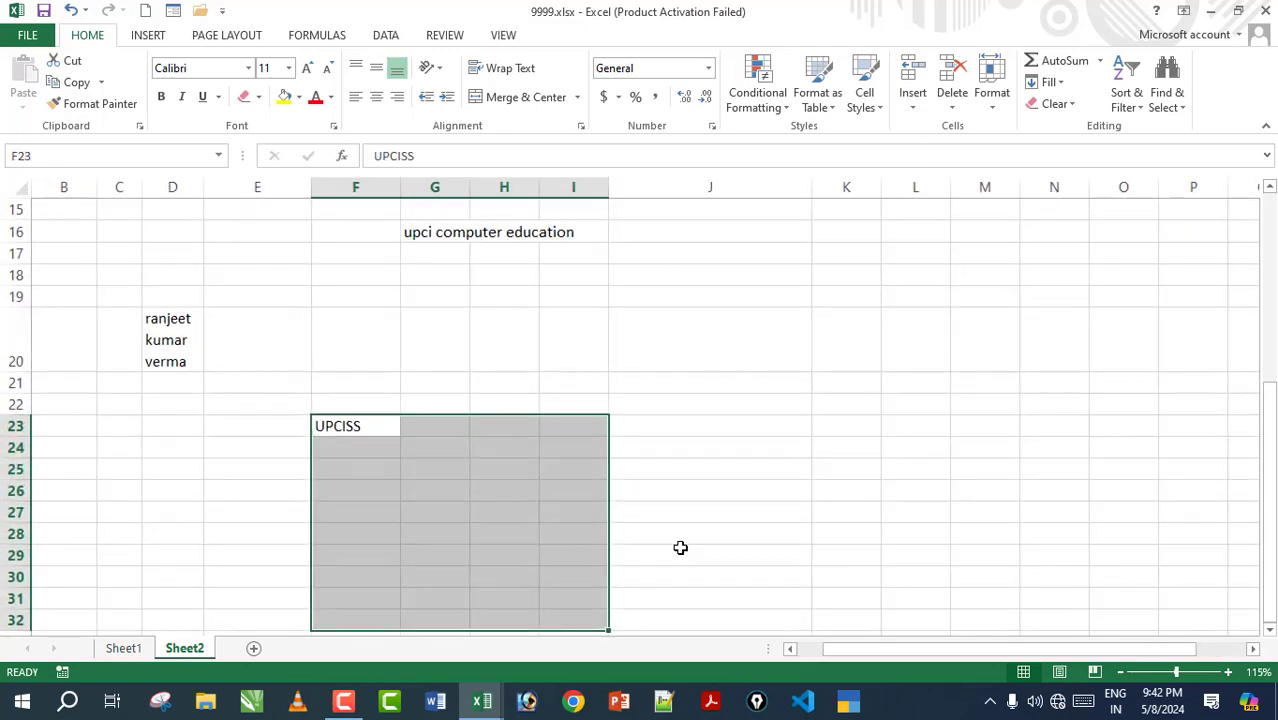
scroll(680, 547, "up", 1)
left_click(577, 97)
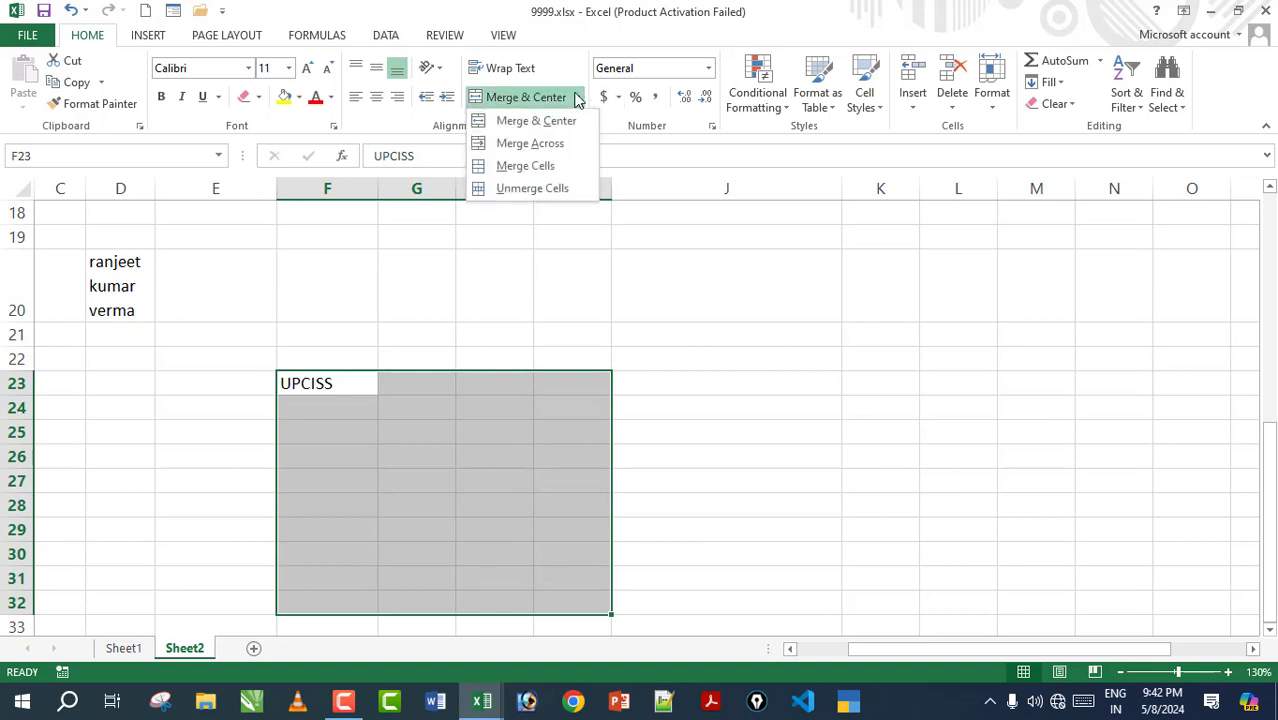
left_click(560, 121)
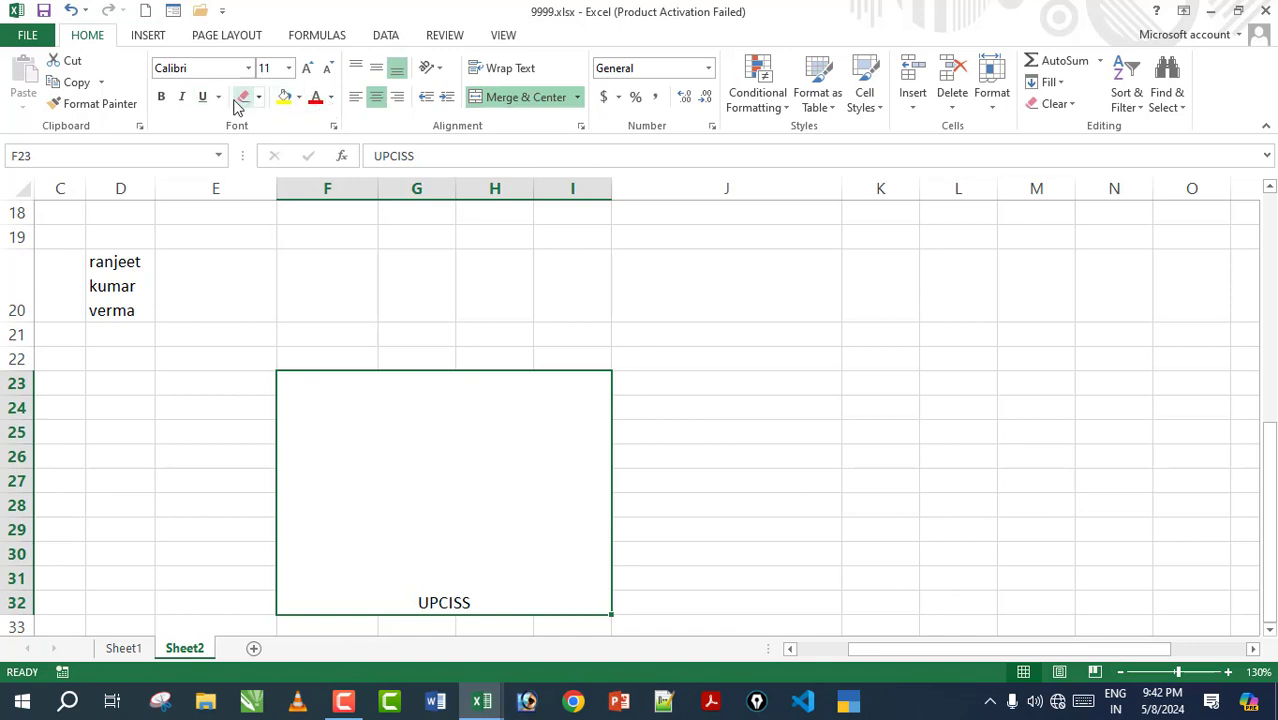
Give the merged UPCISS cell a Thick Box Border, bold text and font size 16.
left_click(259, 97)
left_click(316, 301)
left_click(763, 475)
scroll(673, 434, "down", 1)
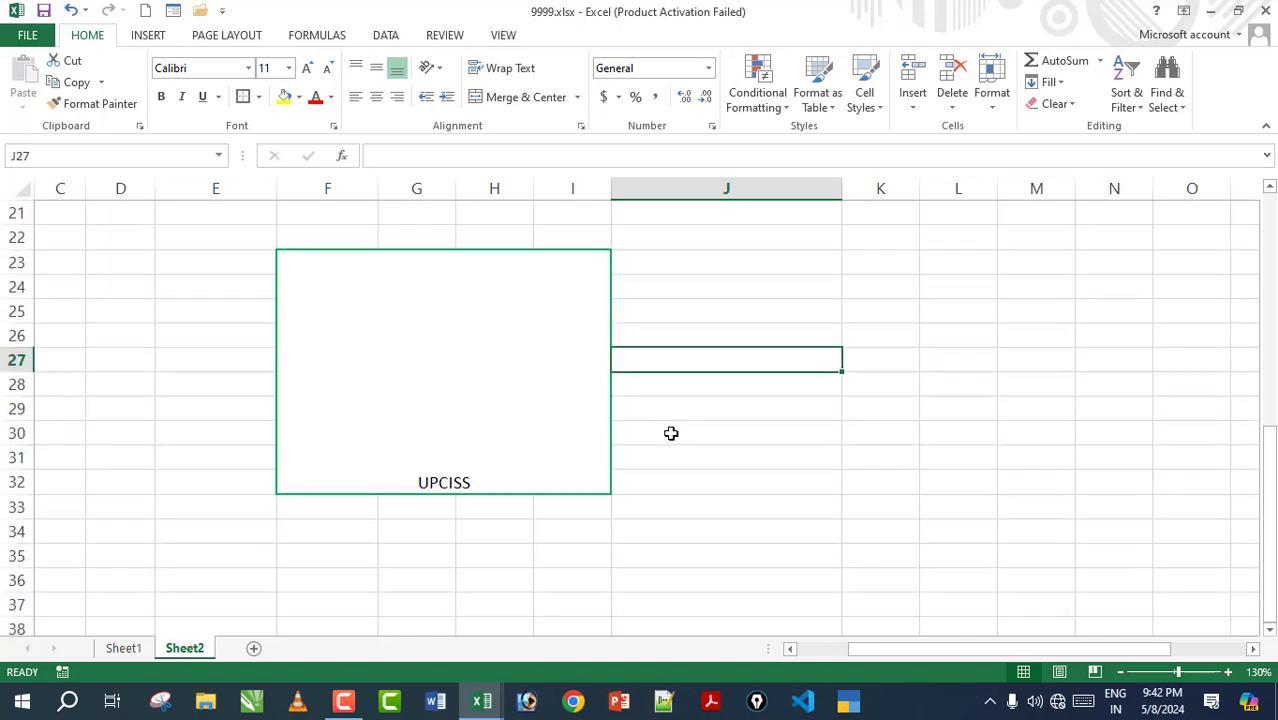
left_click(323, 266)
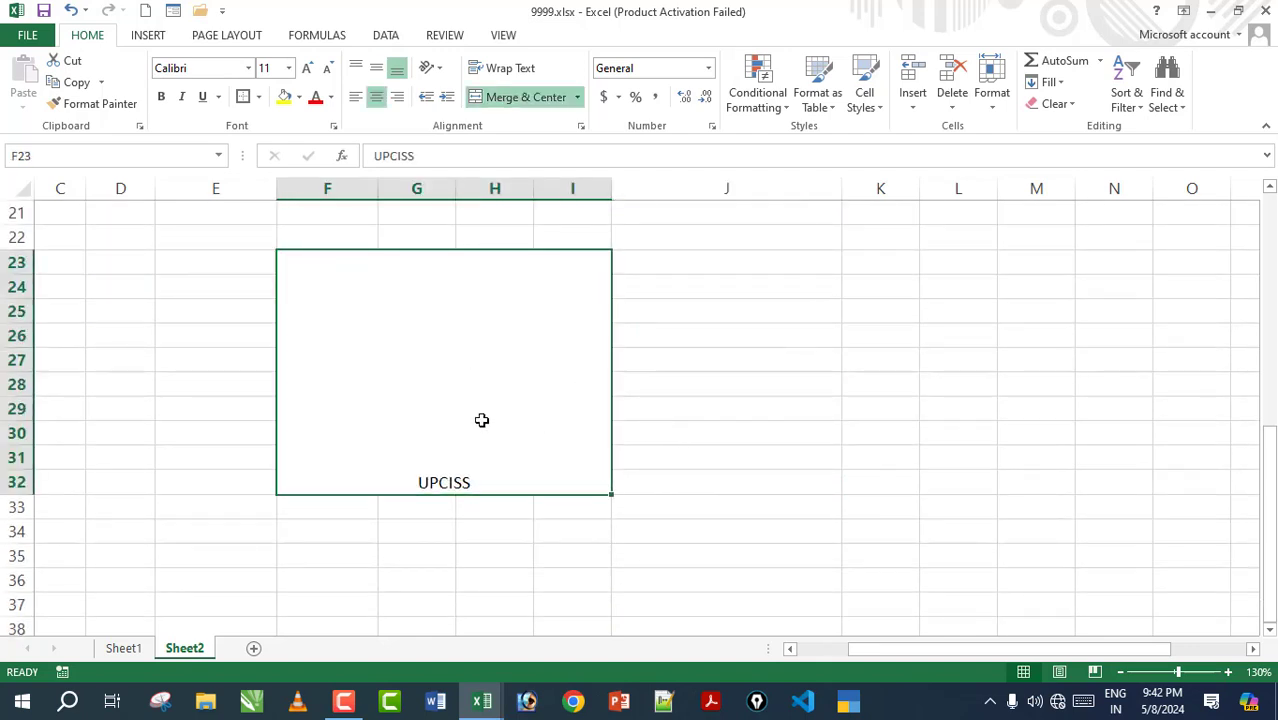
key("ctrl+b")
left_click(307, 67)
left_click(307, 67)
left_click(307, 67)
left_click(770, 471)
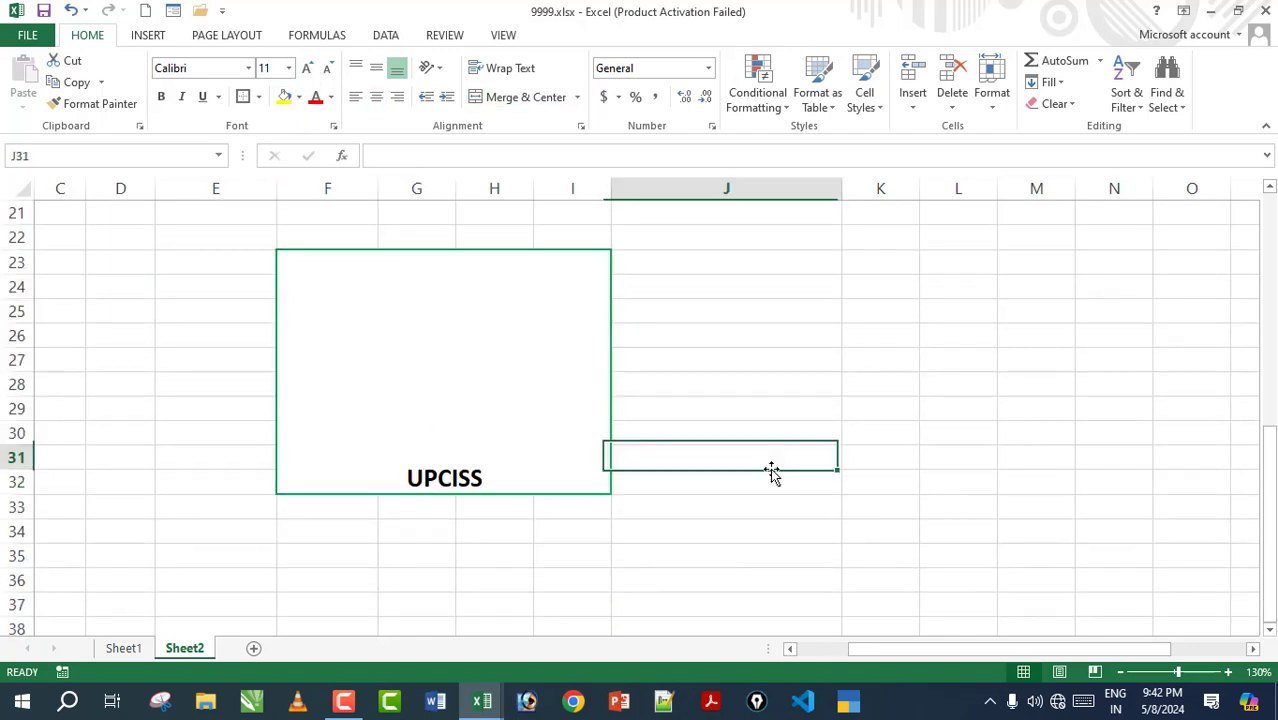
left_click(436, 388)
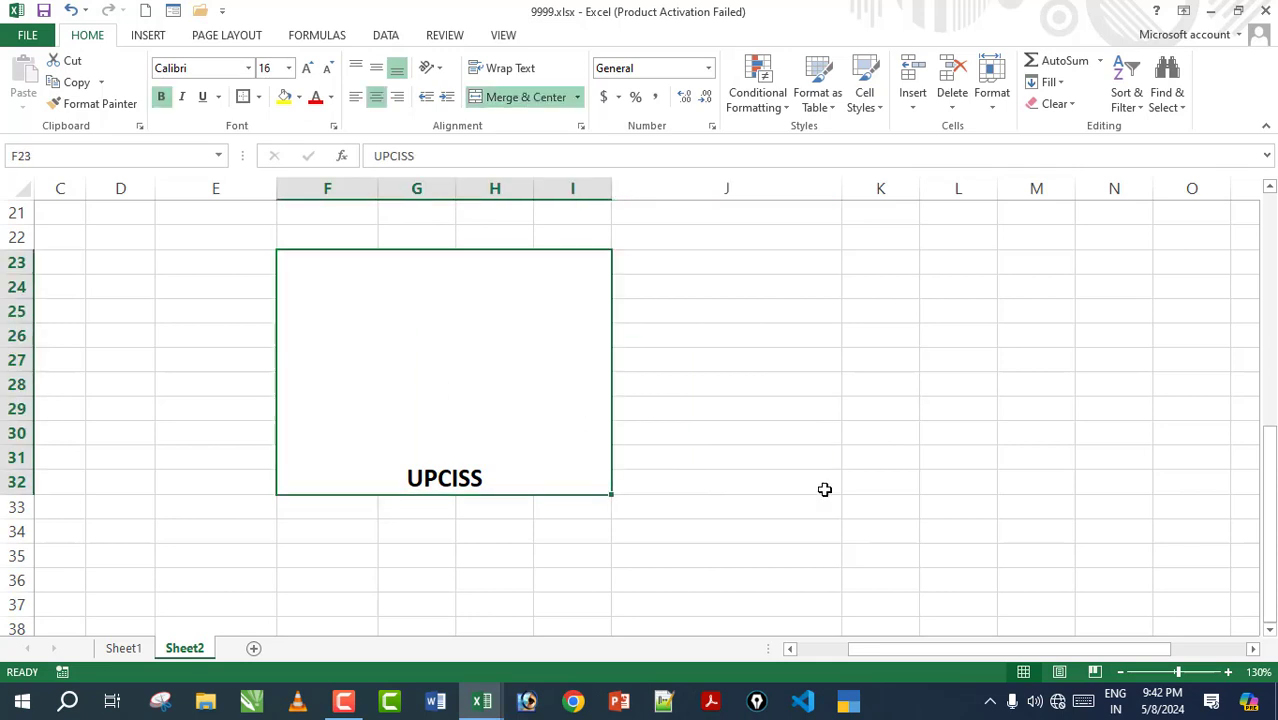
Undo the trial formatting with Ctrl+Z, leaving UPCISS as plain unmerged 11-point text.
left_click(577, 97)
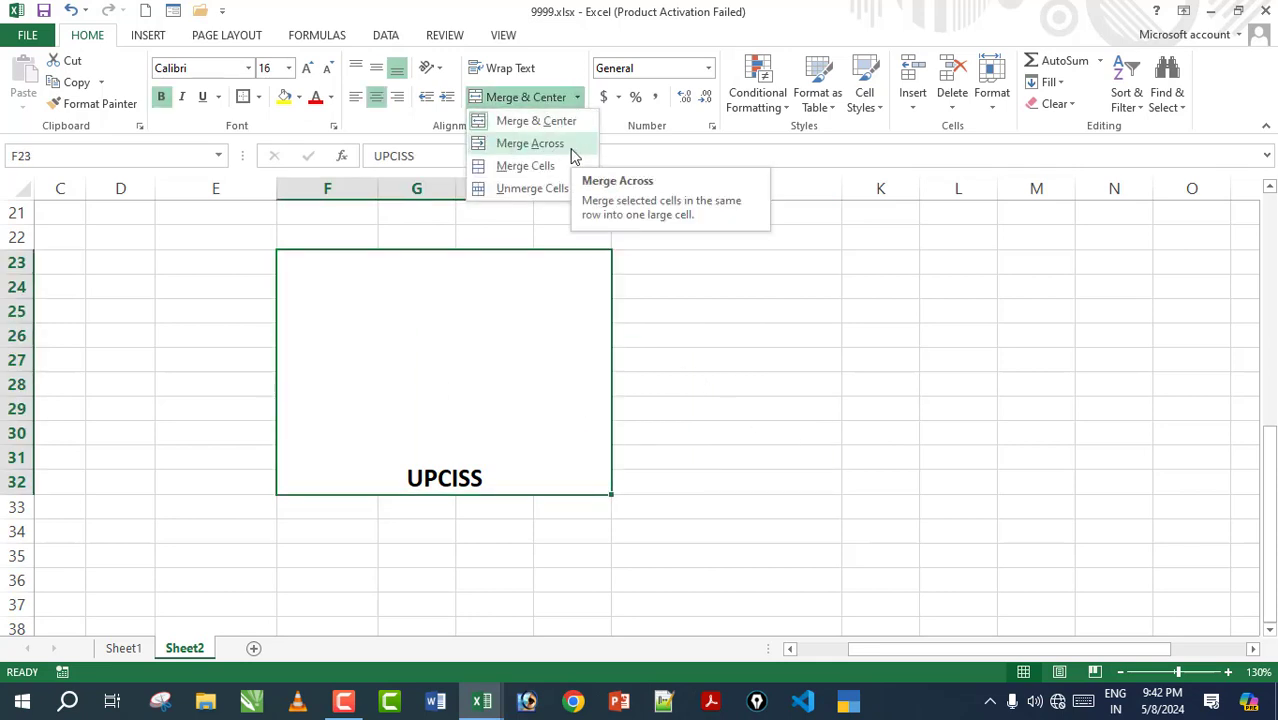
left_click(650, 318)
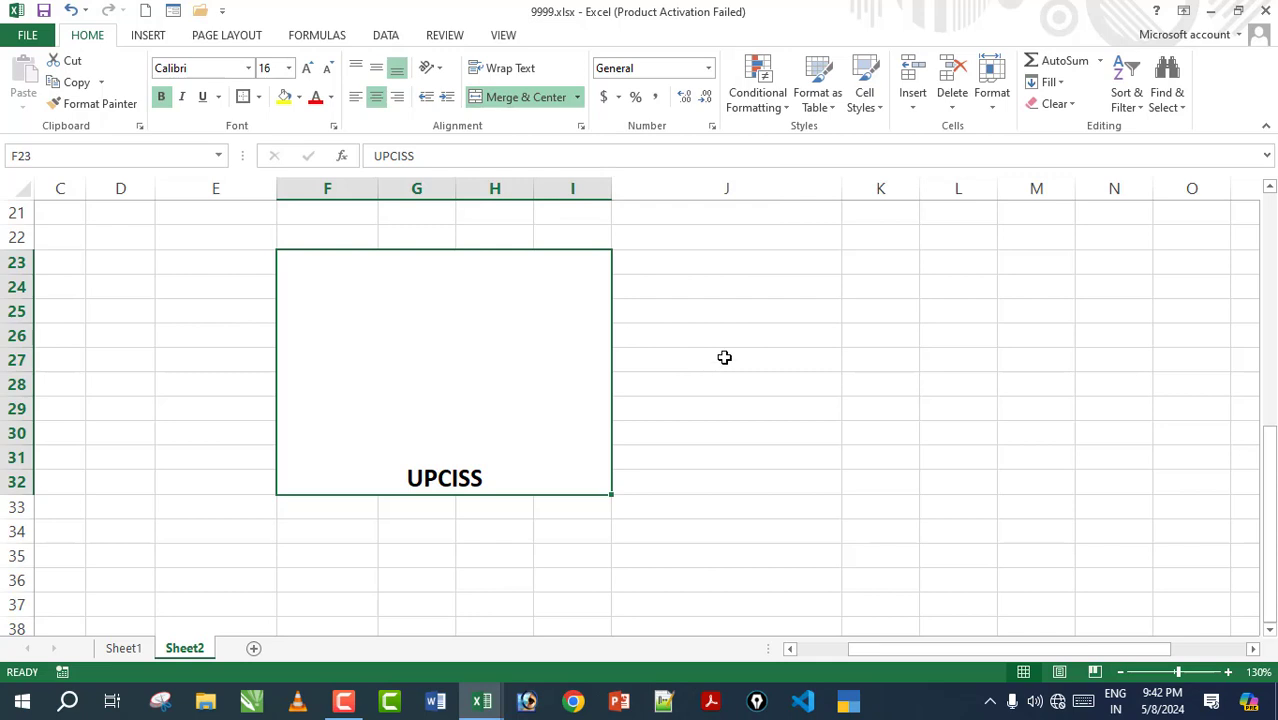
key("ctrl+z")
key("ctrl+z")
key("ctrl+z")
key("ctrl+z")
key("ctrl+z")
left_click(399, 338)
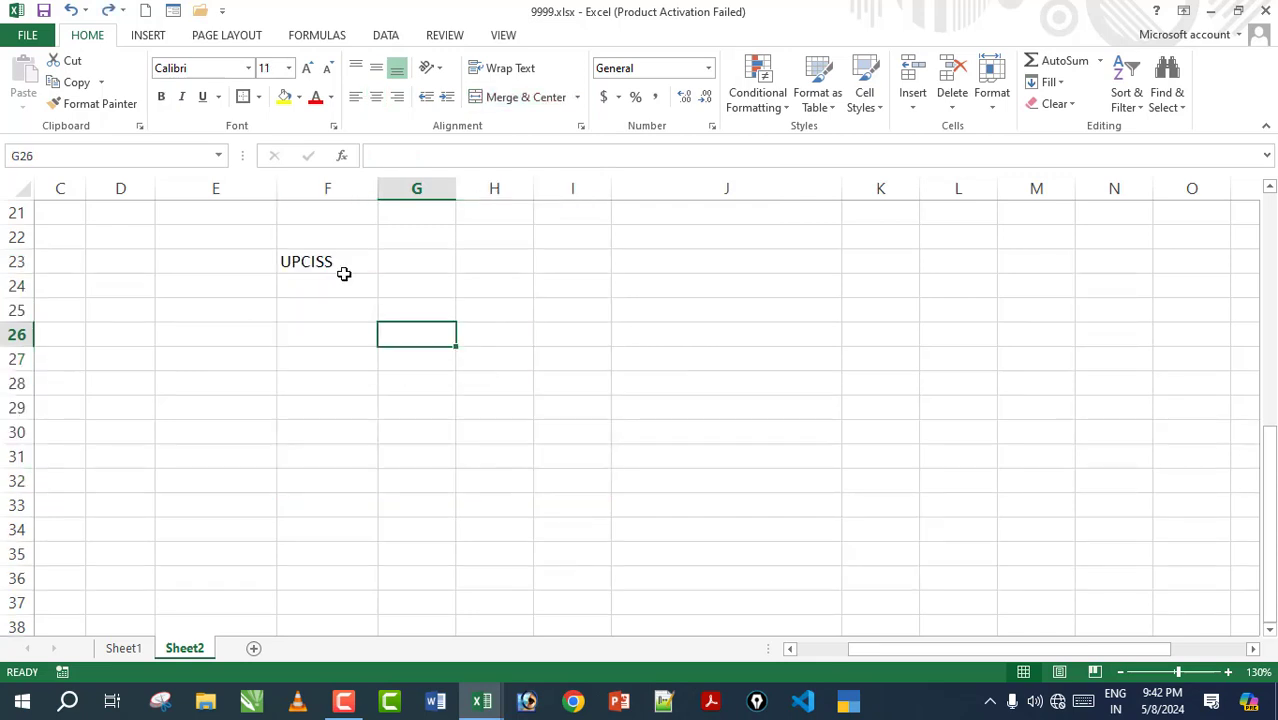
left_click_drag(334, 259, 579, 510)
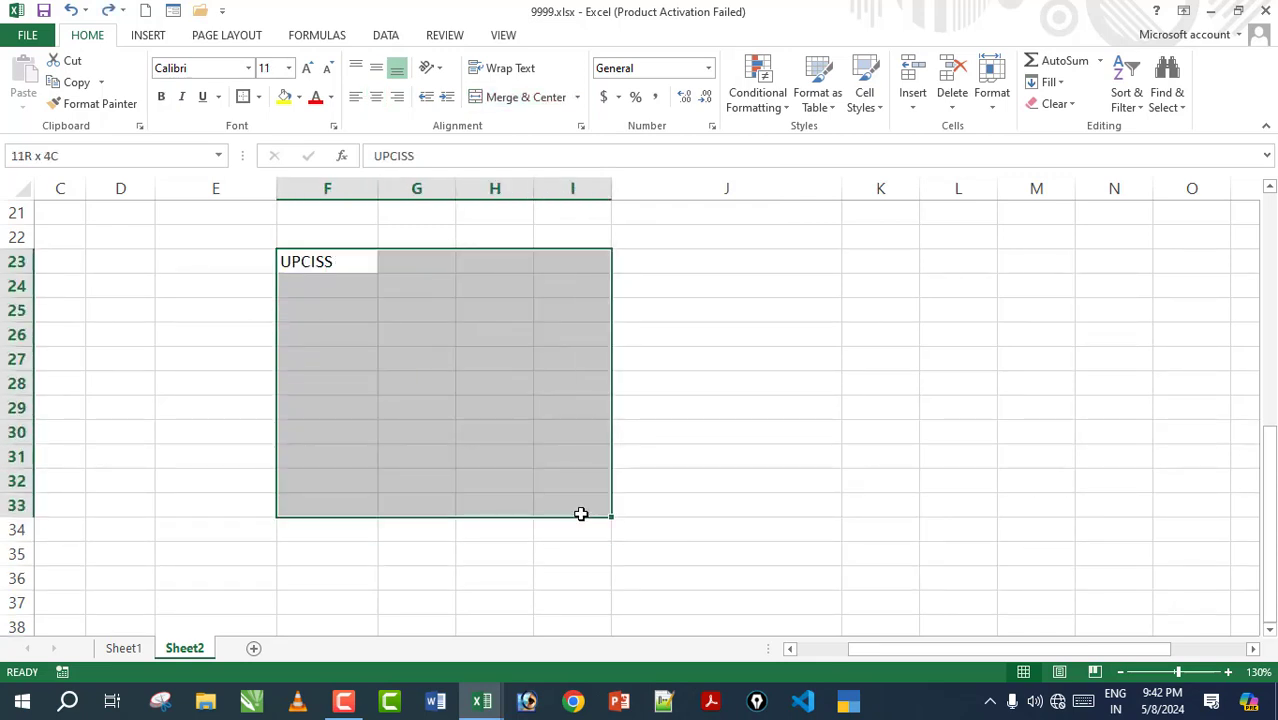
left_click(579, 97)
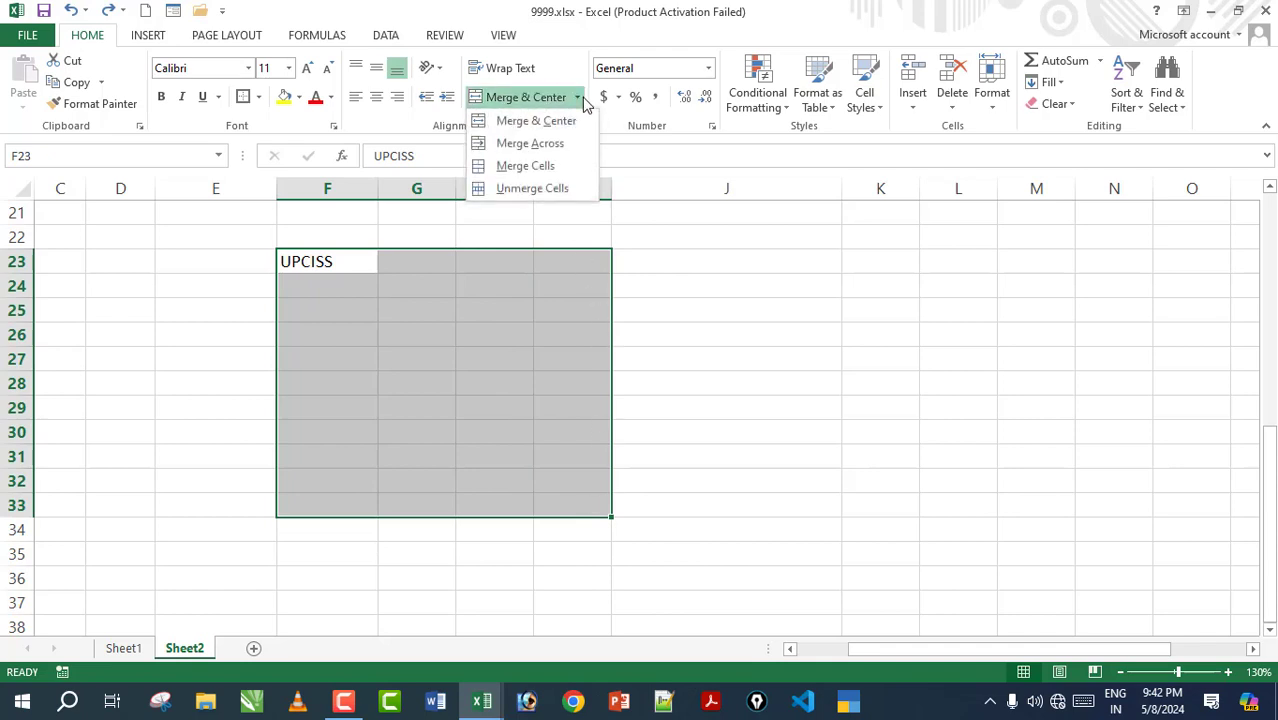
left_click(559, 146)
left_click(470, 264)
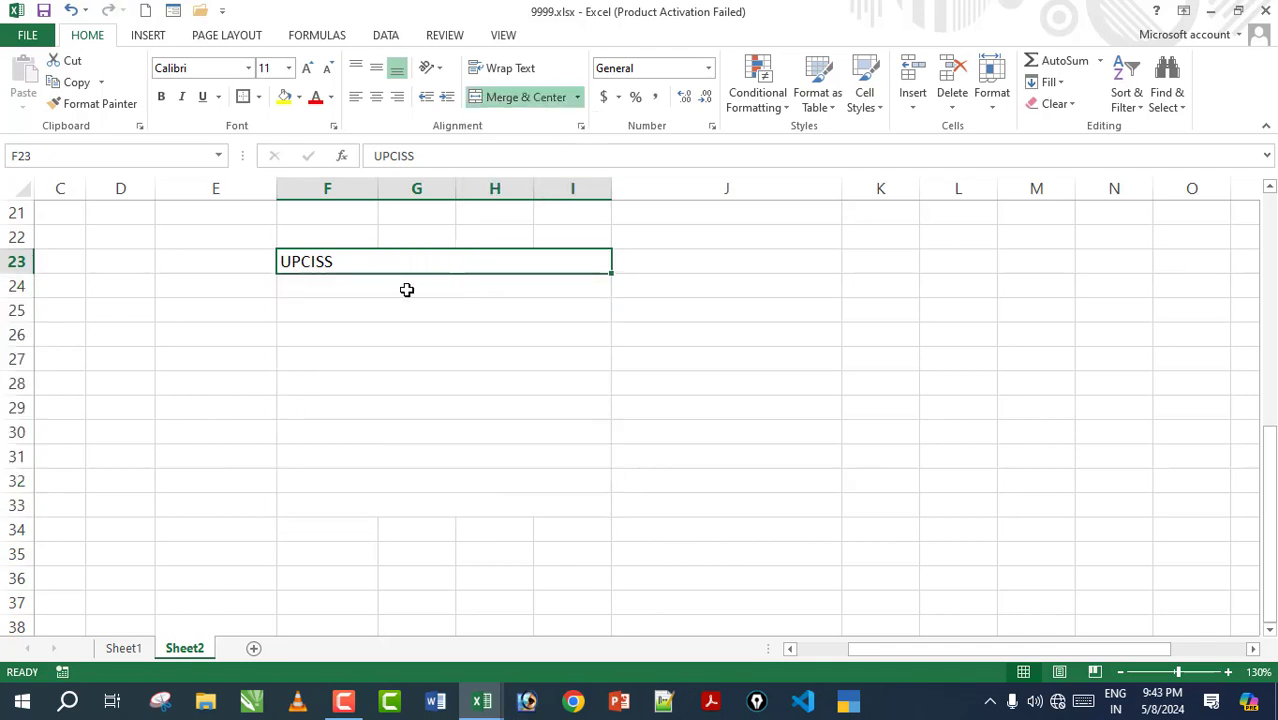
left_click(331, 280)
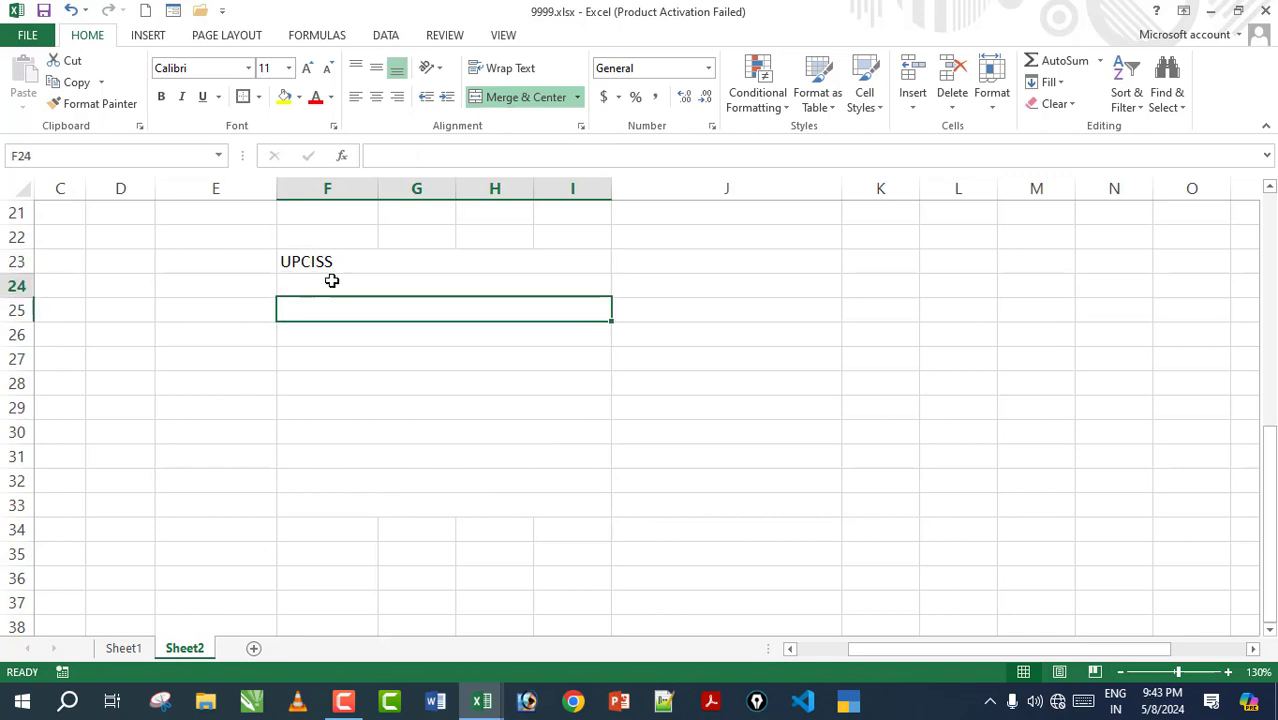
left_click(348, 351)
left_click(348, 384)
left_click(347, 424)
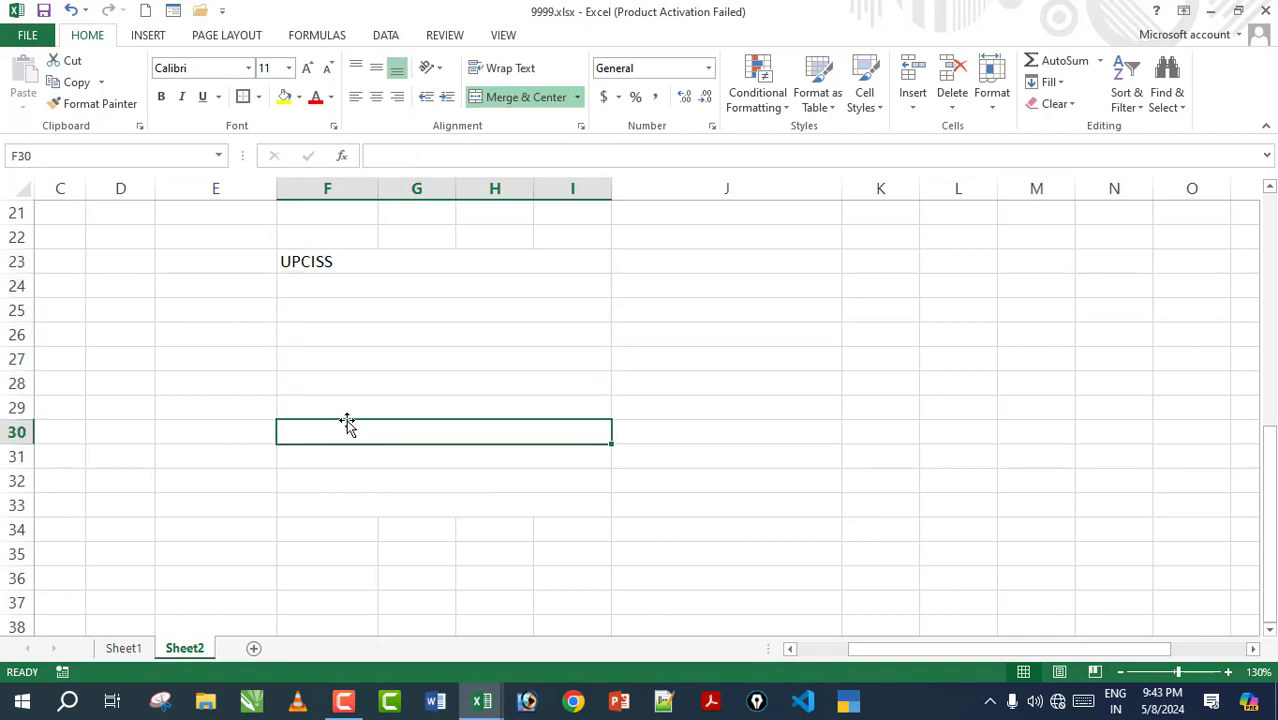
left_click(362, 405)
left_click(365, 358)
left_click(365, 282)
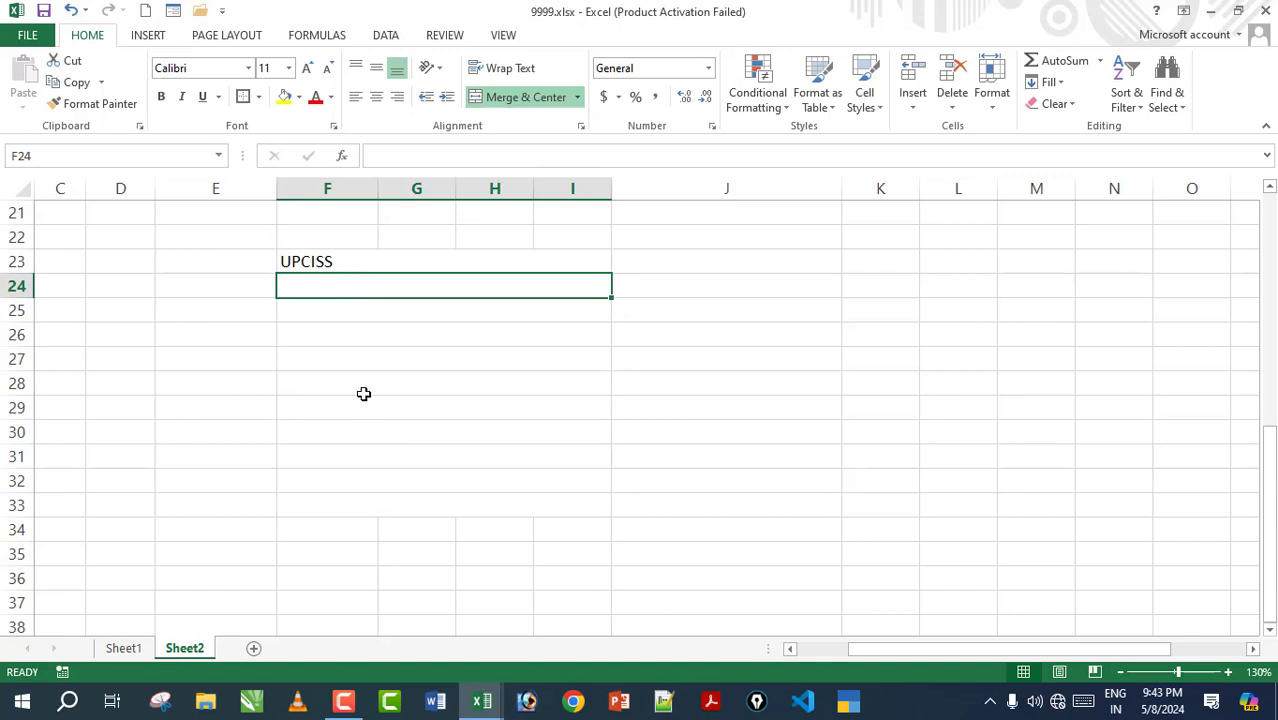
left_click_drag(338, 261, 523, 505)
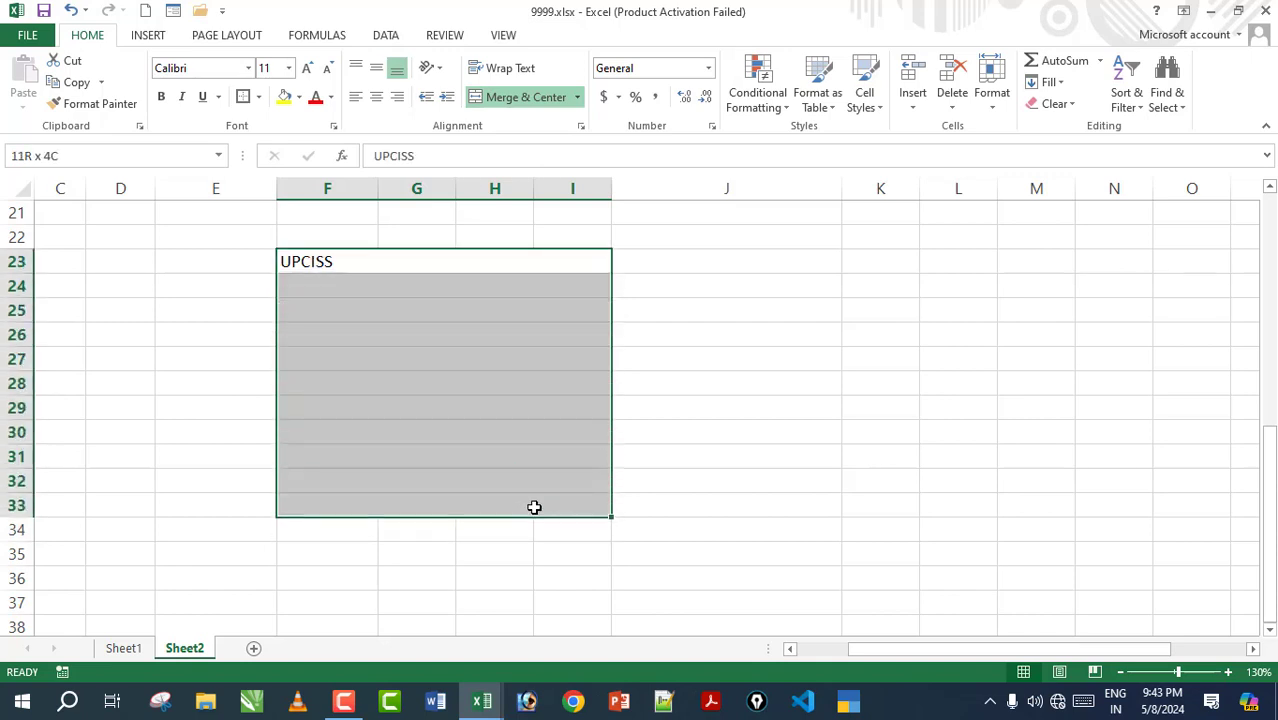
left_click_drag(525, 515, 533, 506)
left_click(258, 97)
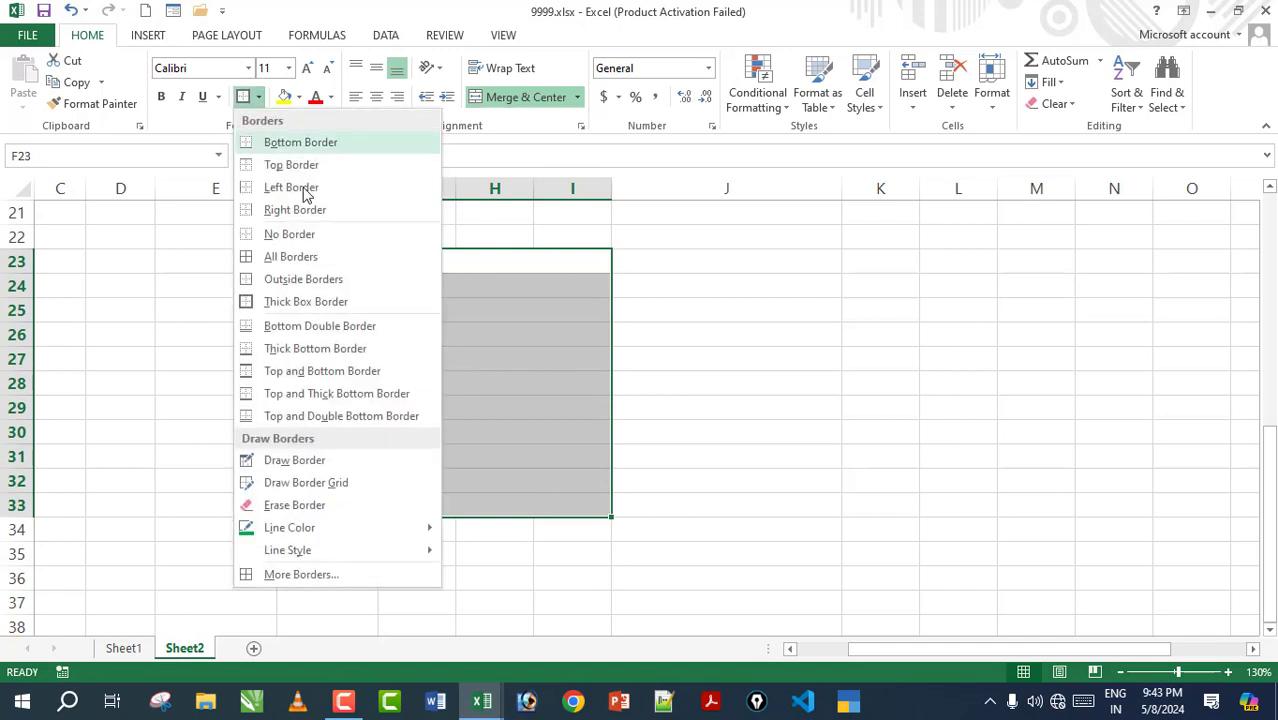
left_click(340, 258)
left_click(730, 389)
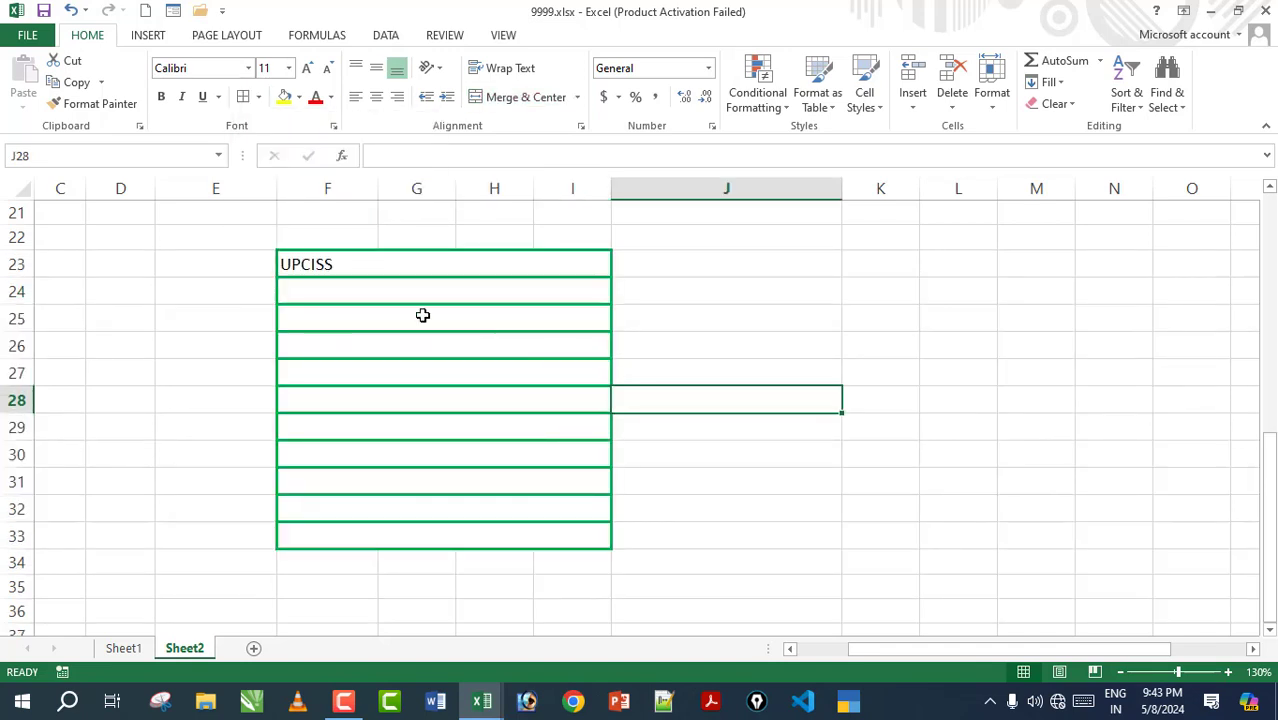
left_click(334, 251)
key("Down")
key("Down")
key("Down")
key("Down")
key("Down")
key("Down")
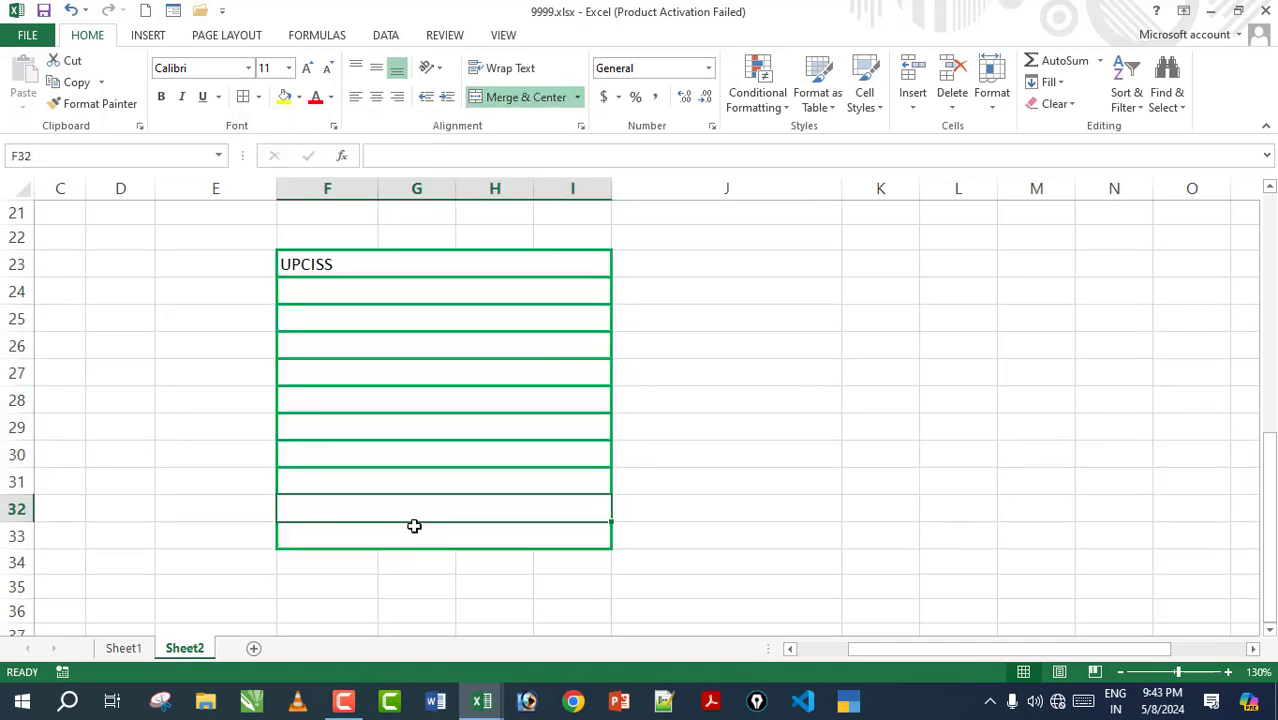
key("ctrl+z")
key("ctrl+z")
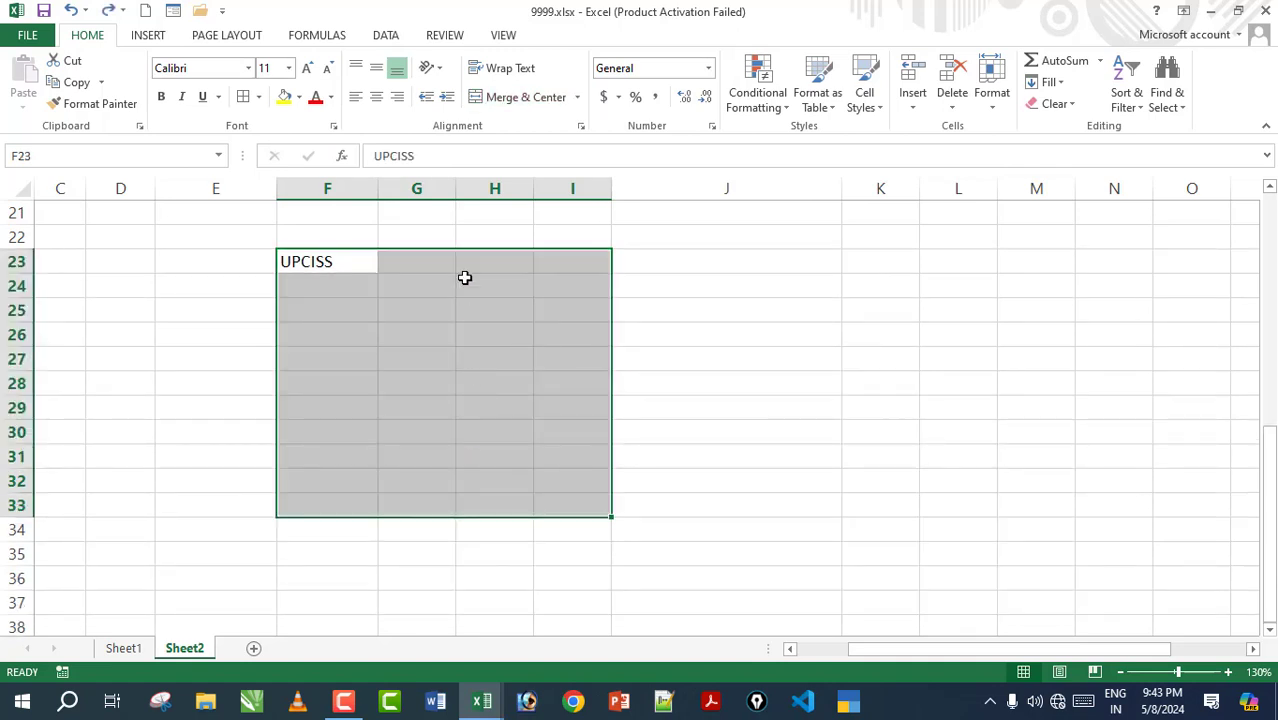
left_click(577, 97)
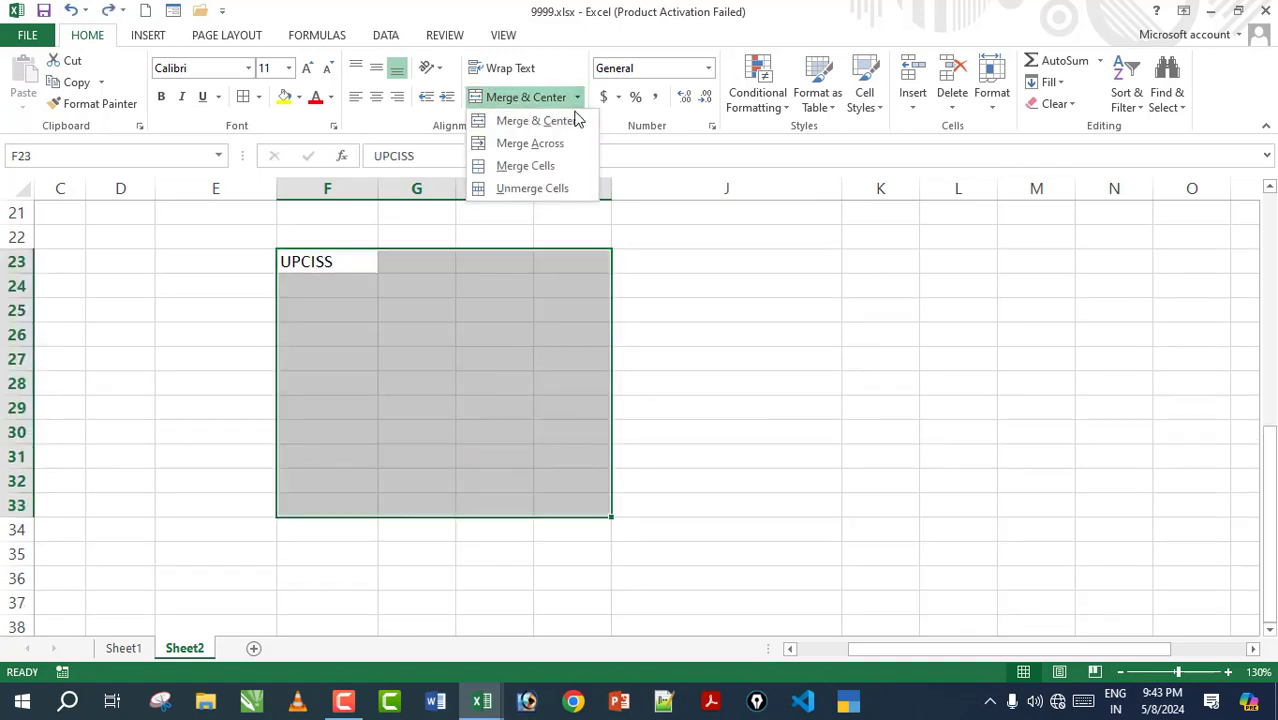
left_click(540, 166)
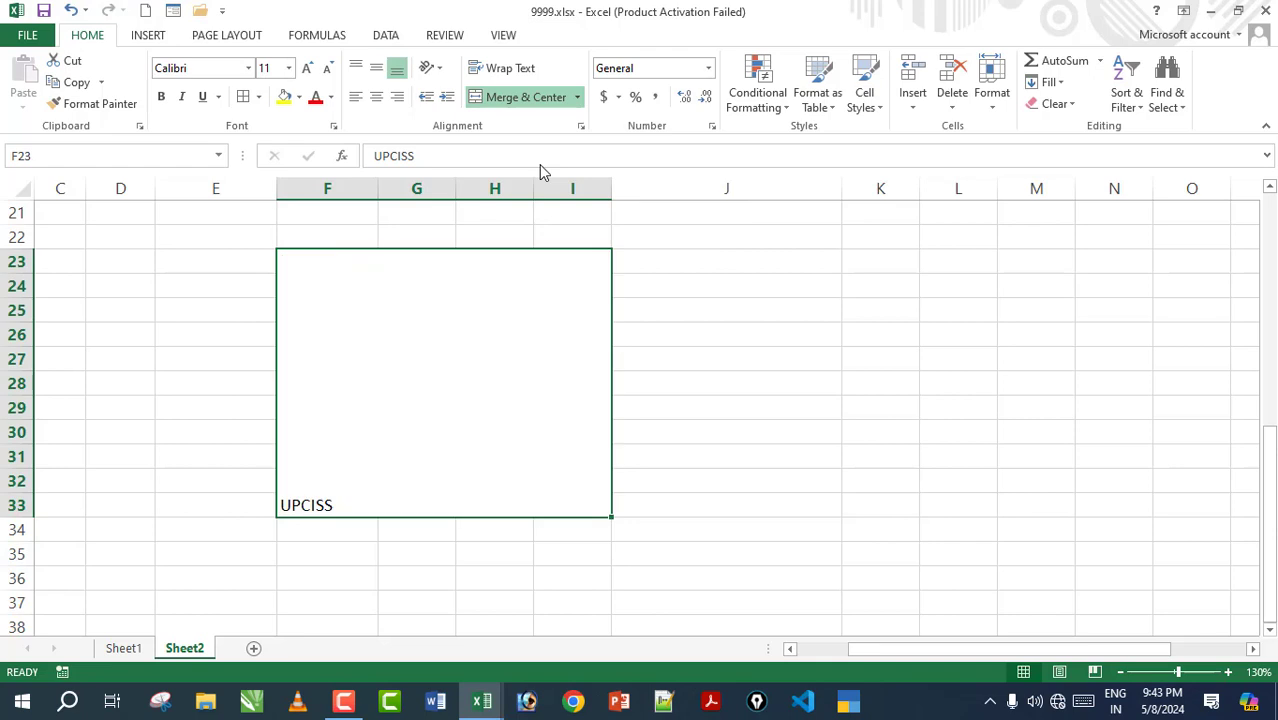
left_click(577, 97)
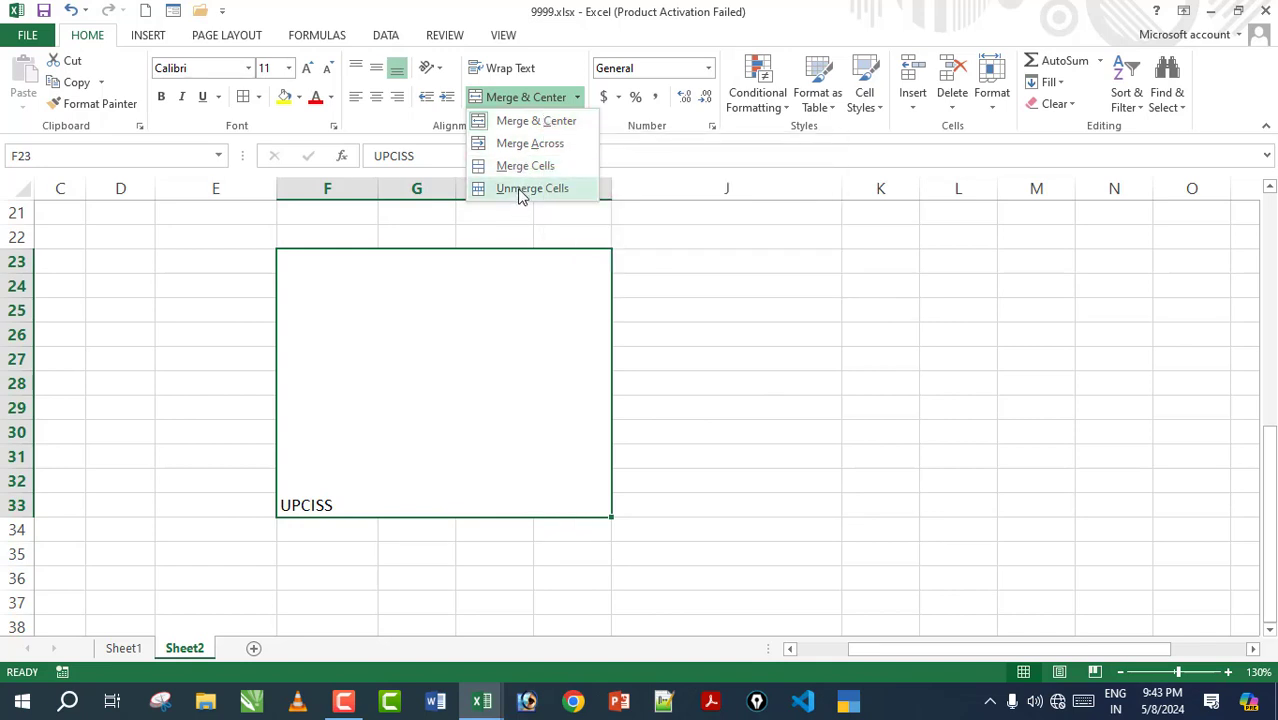
left_click(520, 190)
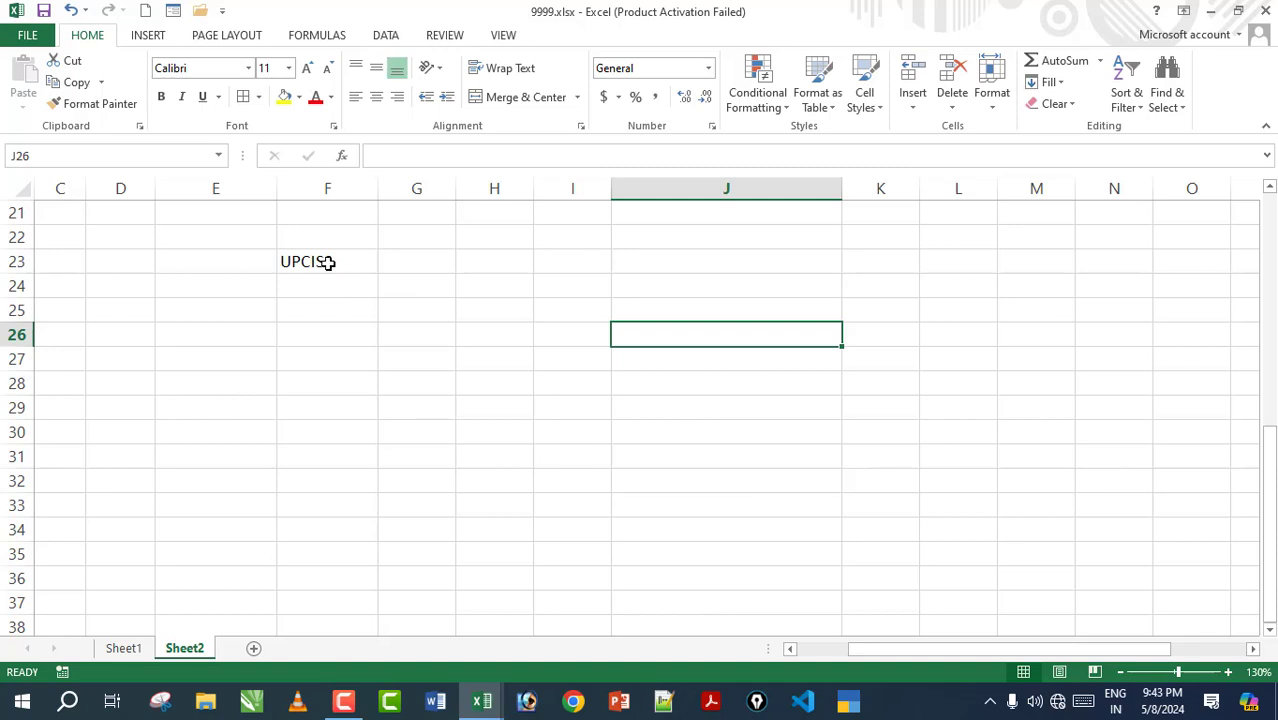
left_click_drag(325, 262, 564, 530)
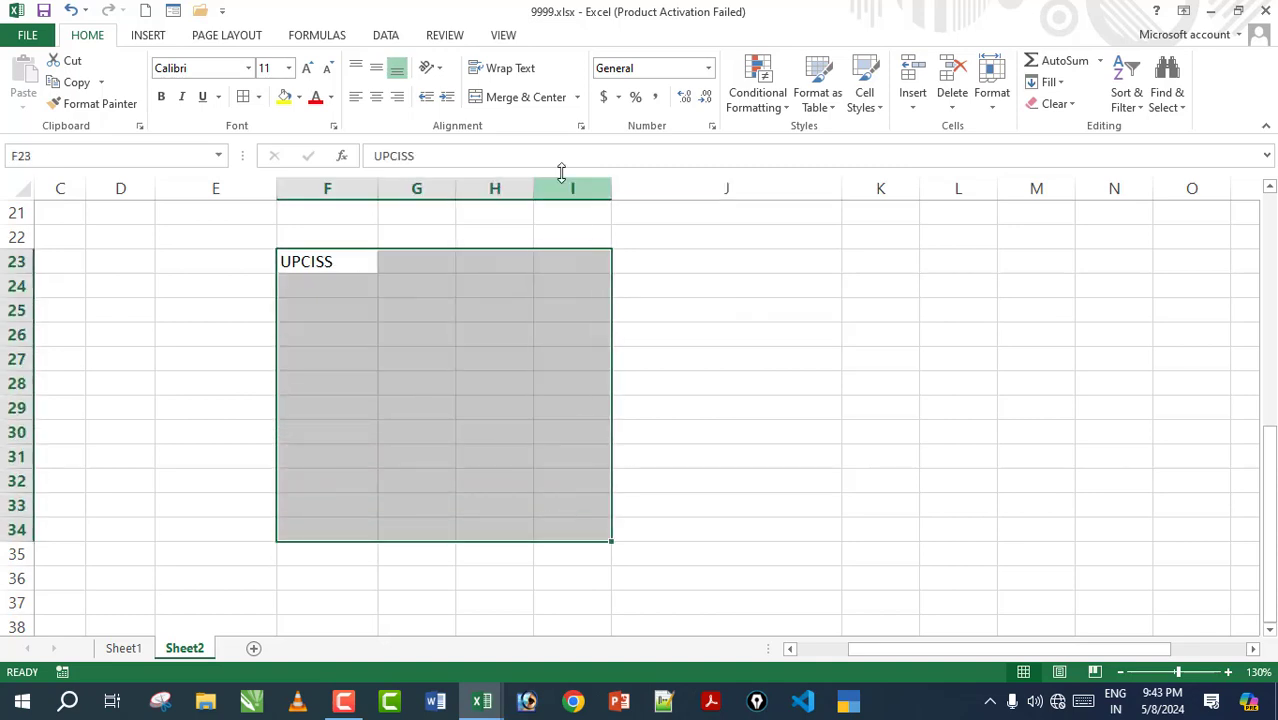